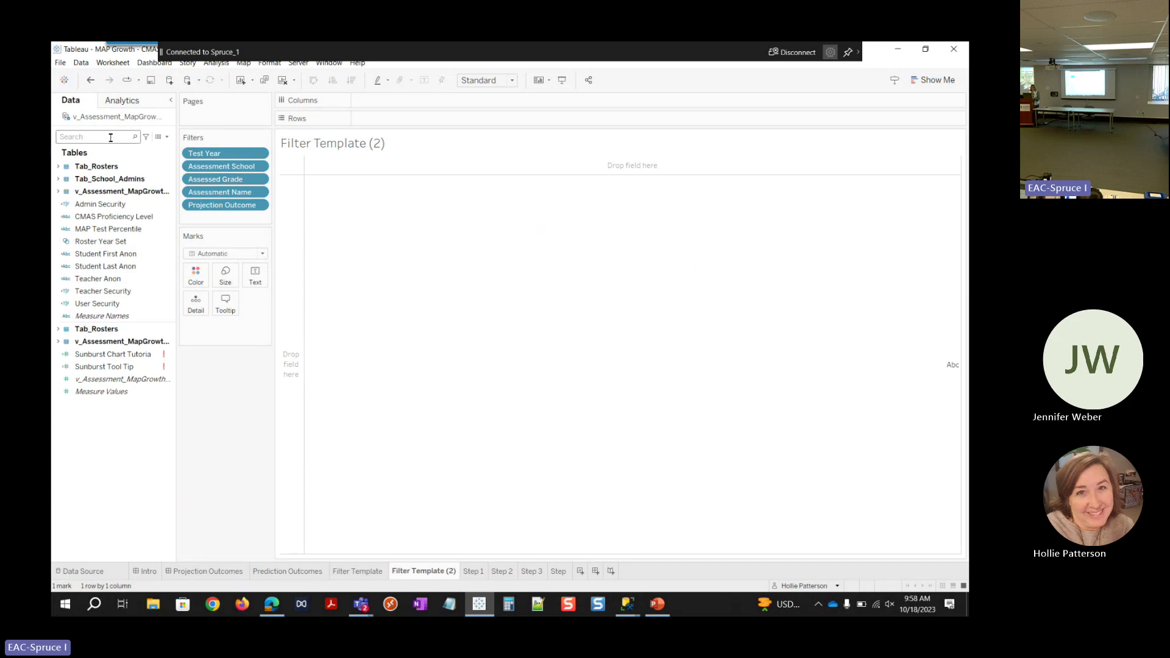
Step: Build a pie chart coloured by Projection Outcome and fit it to the entire view
click(60, 192)
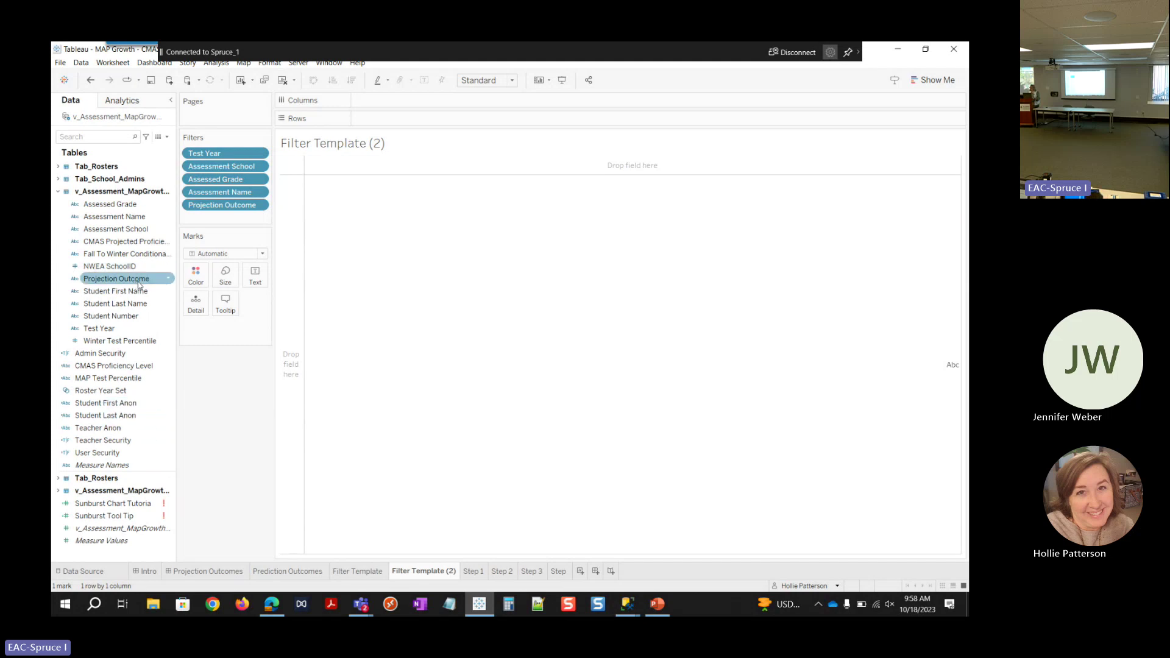
drag(139, 284, 196, 275)
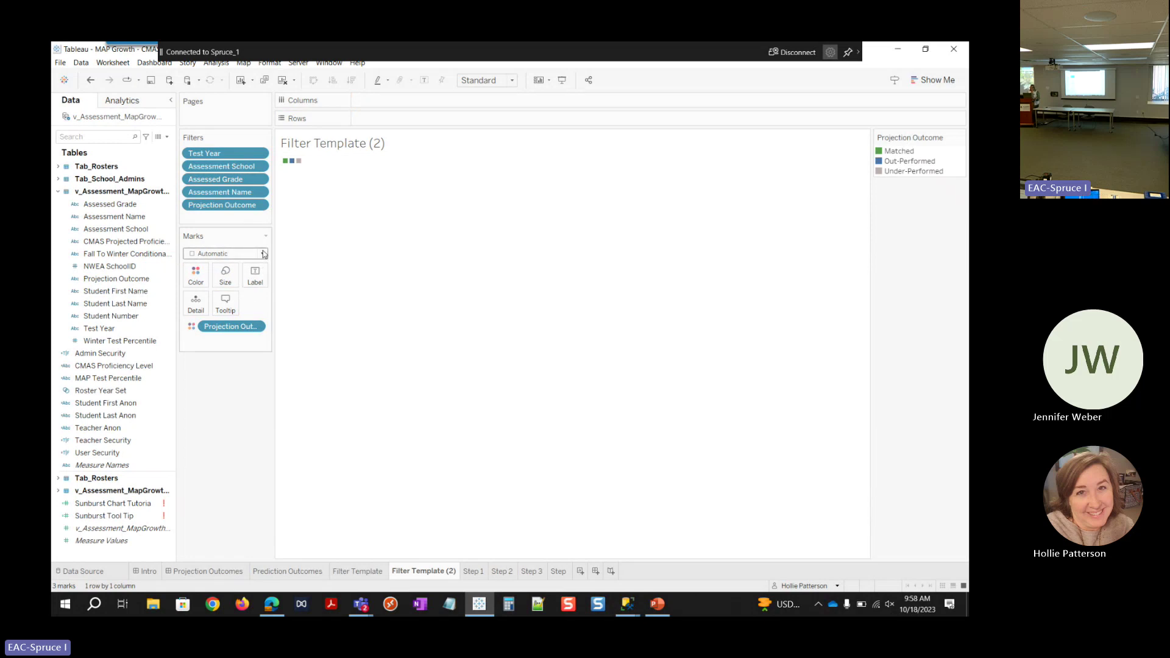
click(263, 255)
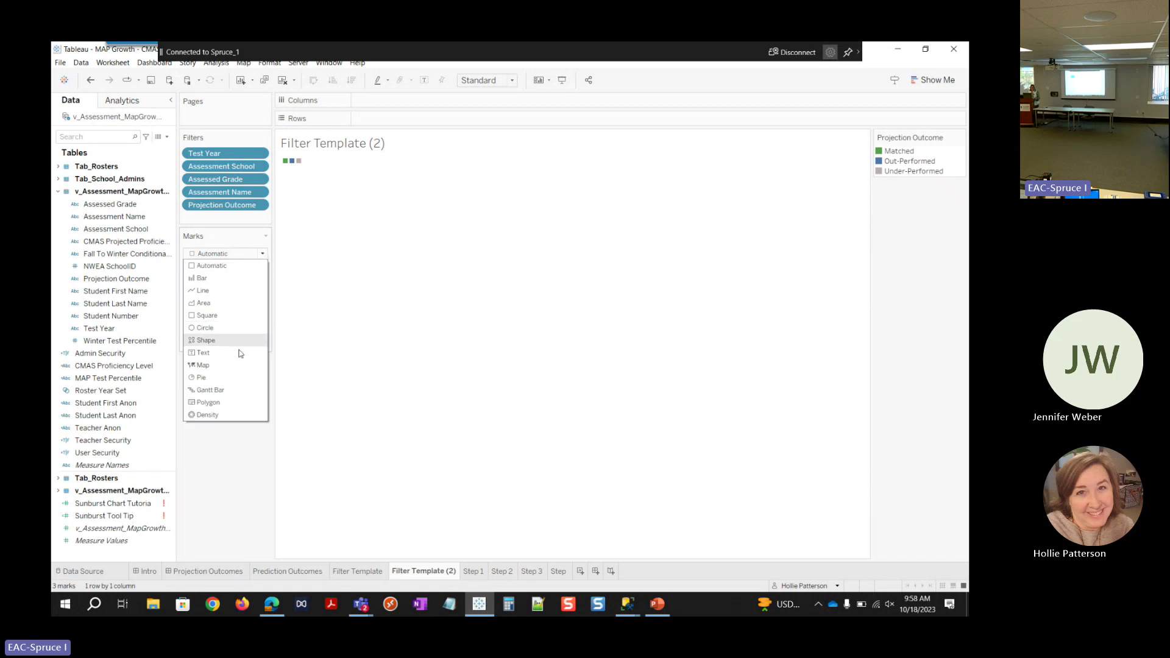
click(238, 239)
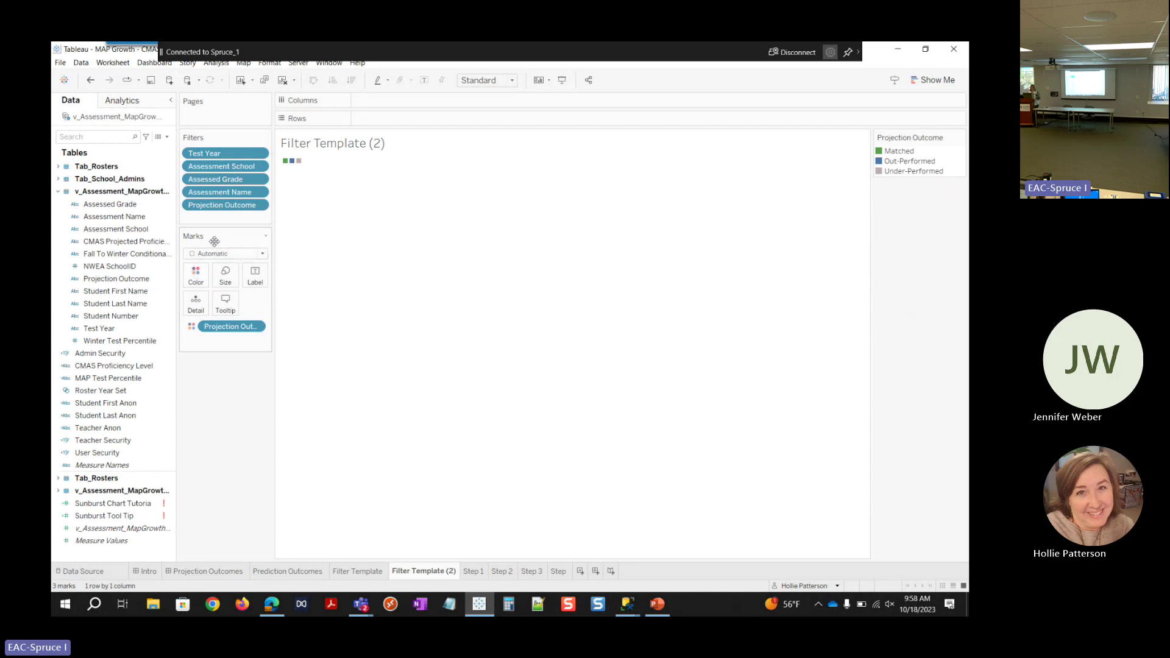
click(247, 253)
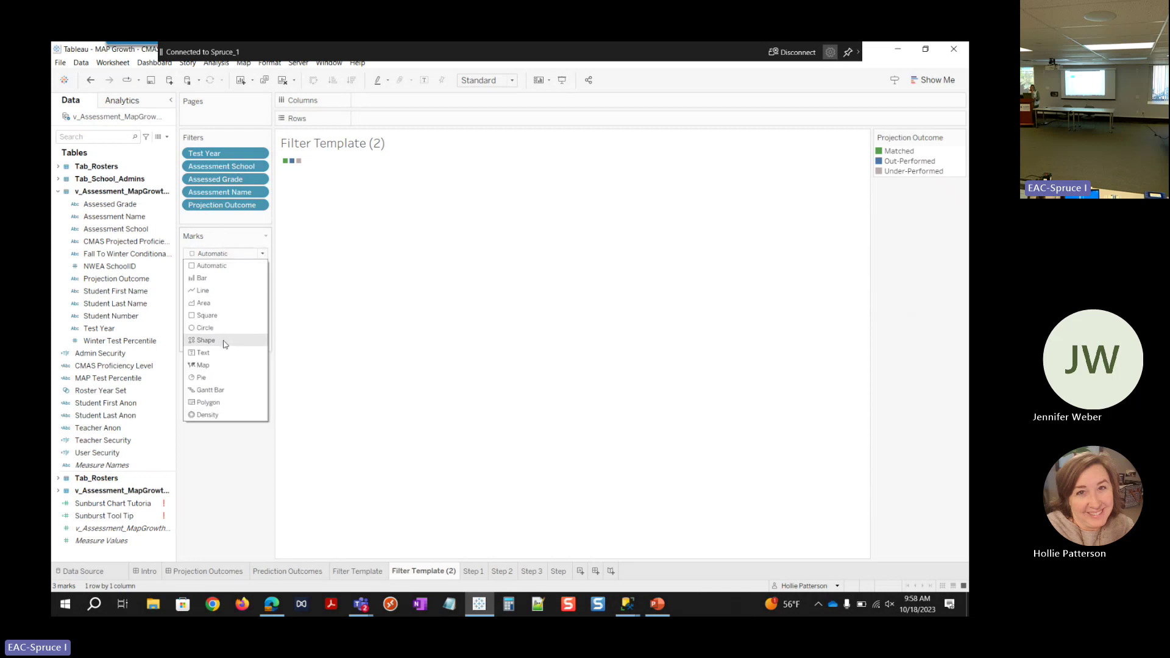
click(220, 379)
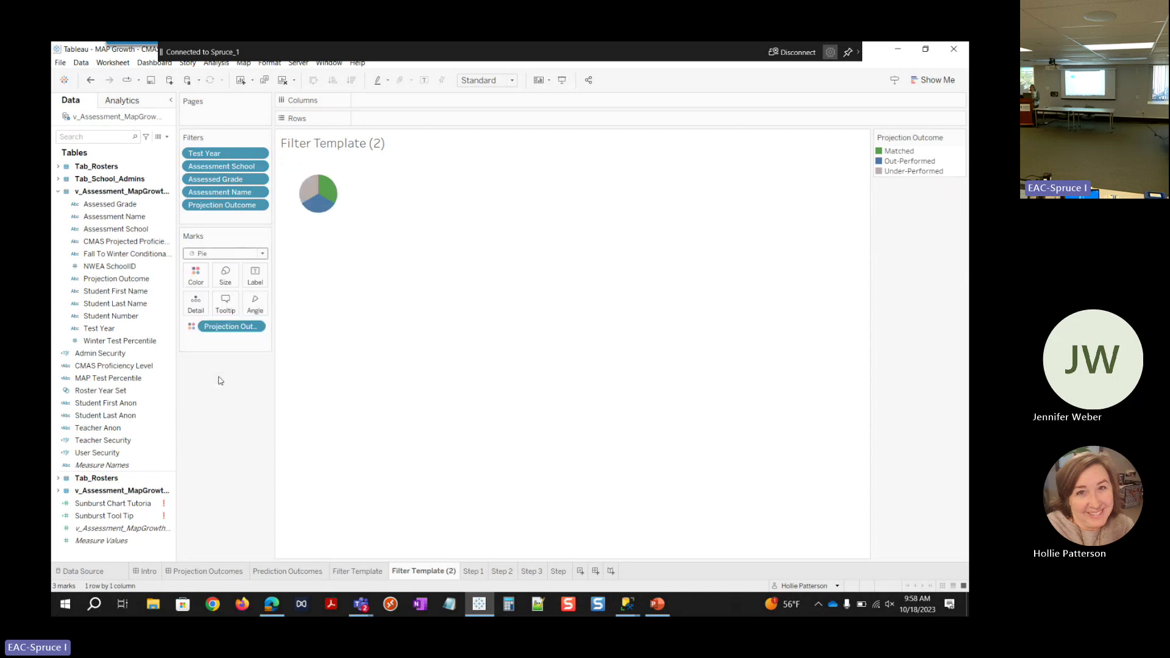
click(512, 80)
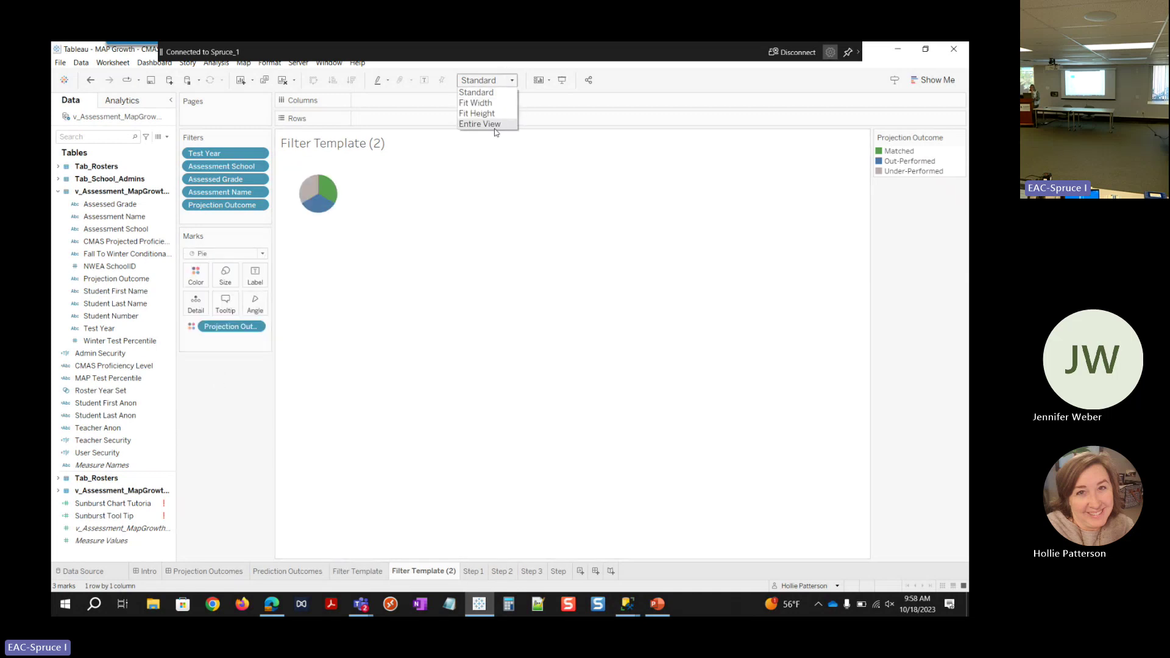
click(496, 125)
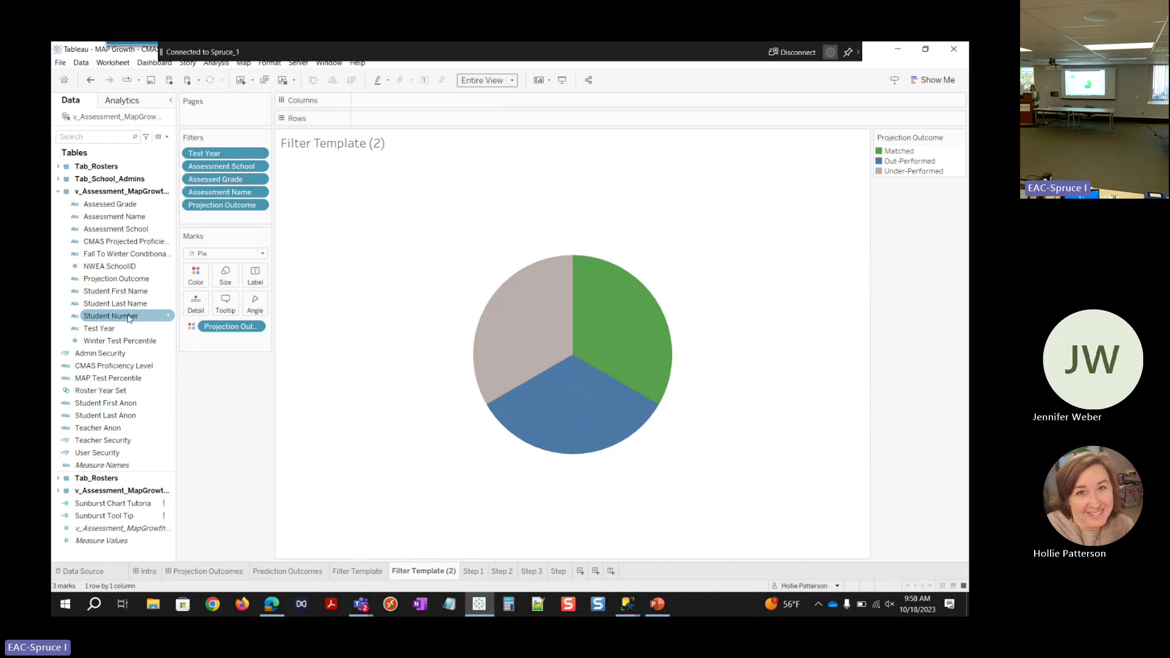
Step: Size the pie slices' angle by Student Number, aggregated as Count (Distinct)
drag(129, 317, 253, 310)
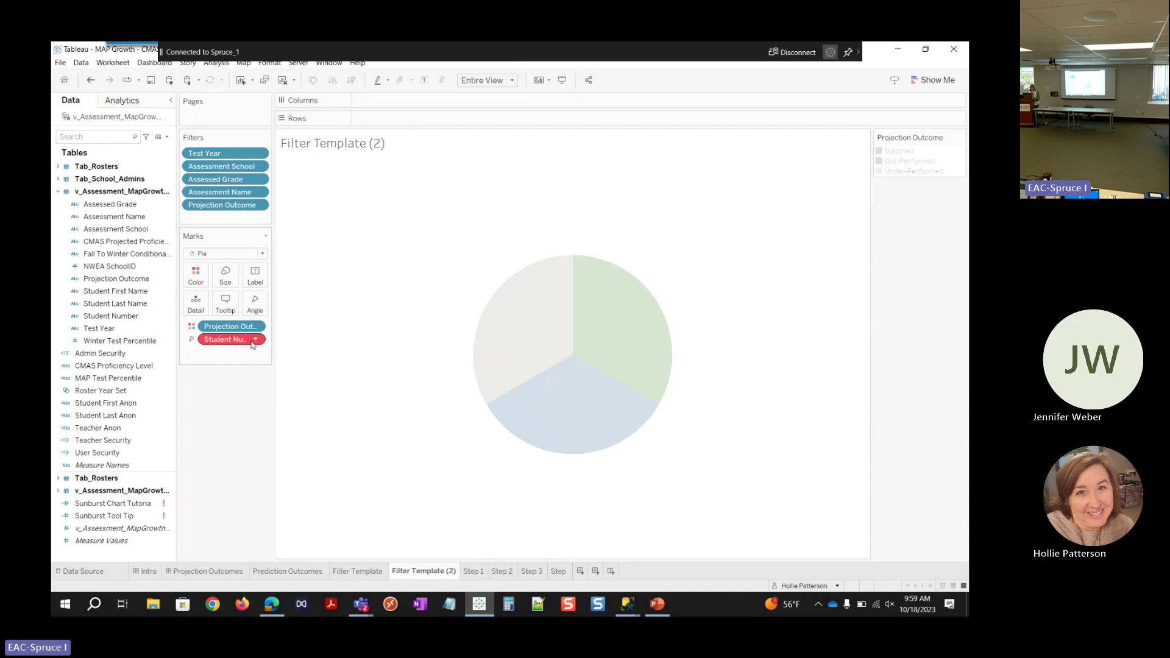
click(254, 341)
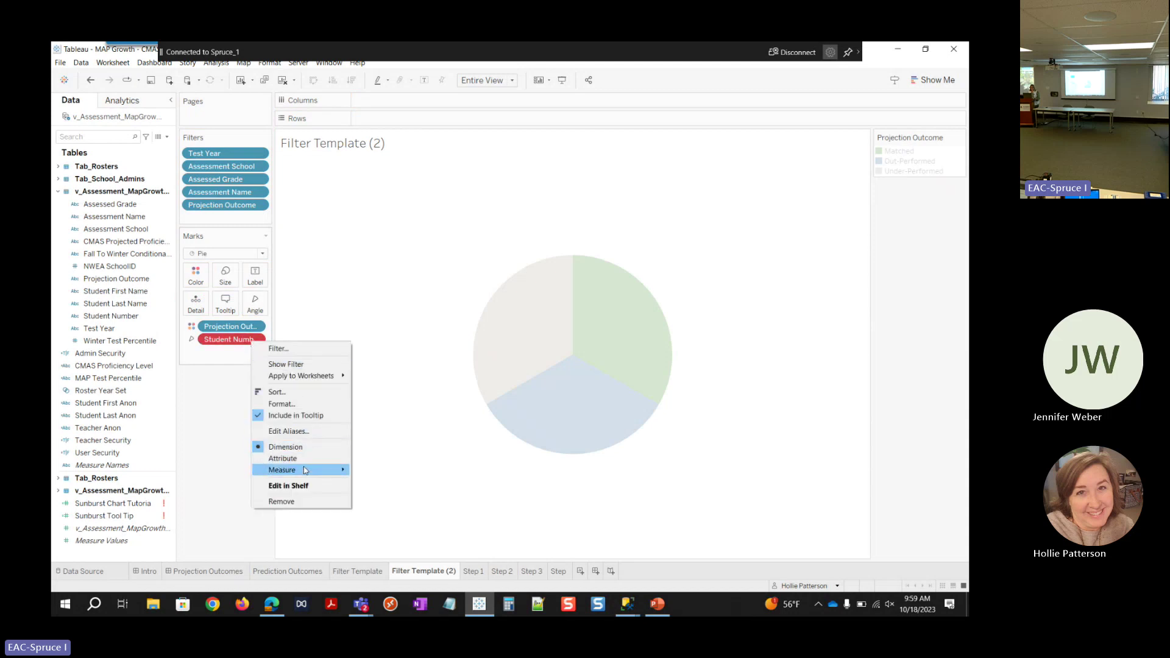
mouse_move(304, 472)
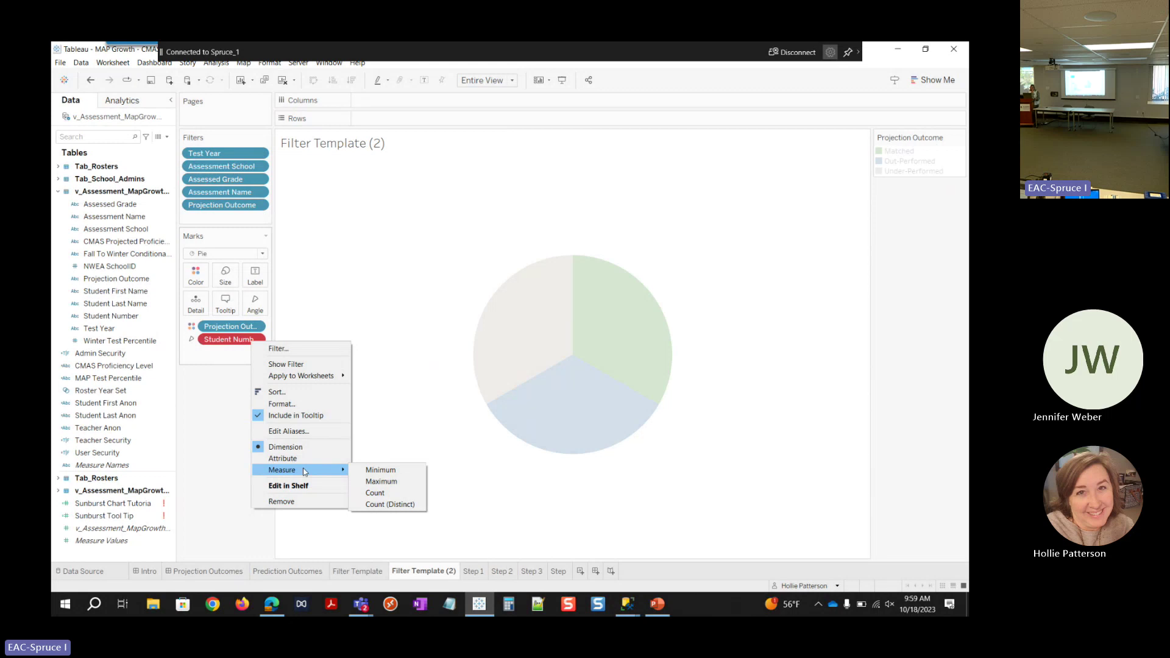
click(395, 505)
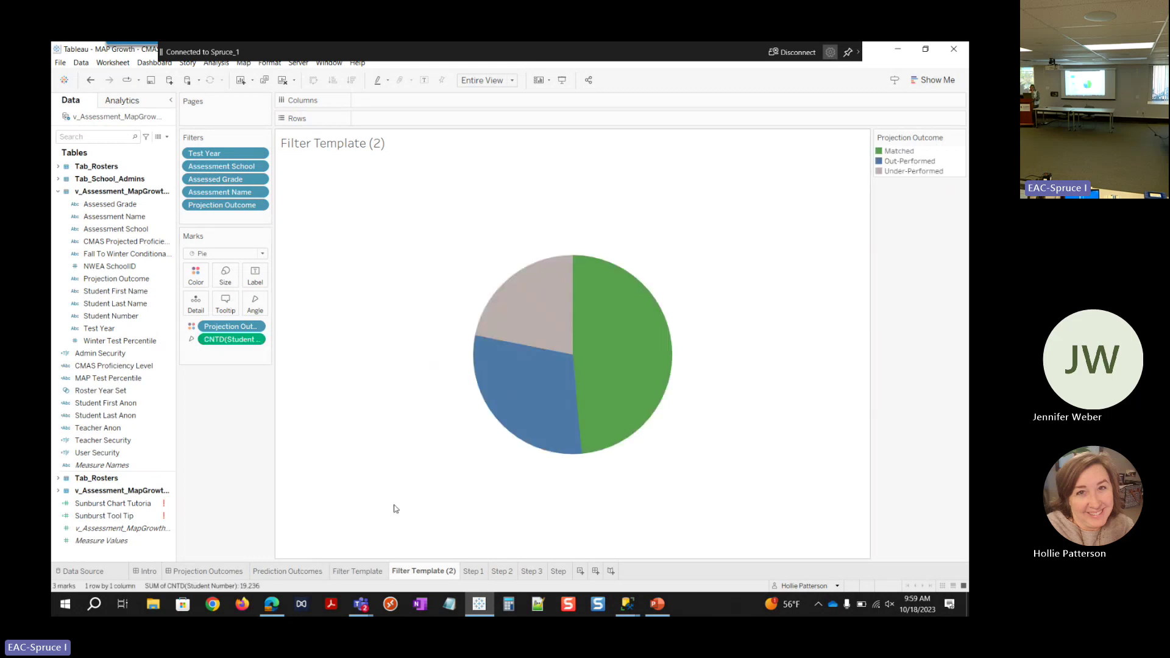
Step: Apply a Percent of Total quick table calculation to the distinct student count, computed using Cell
click(255, 340)
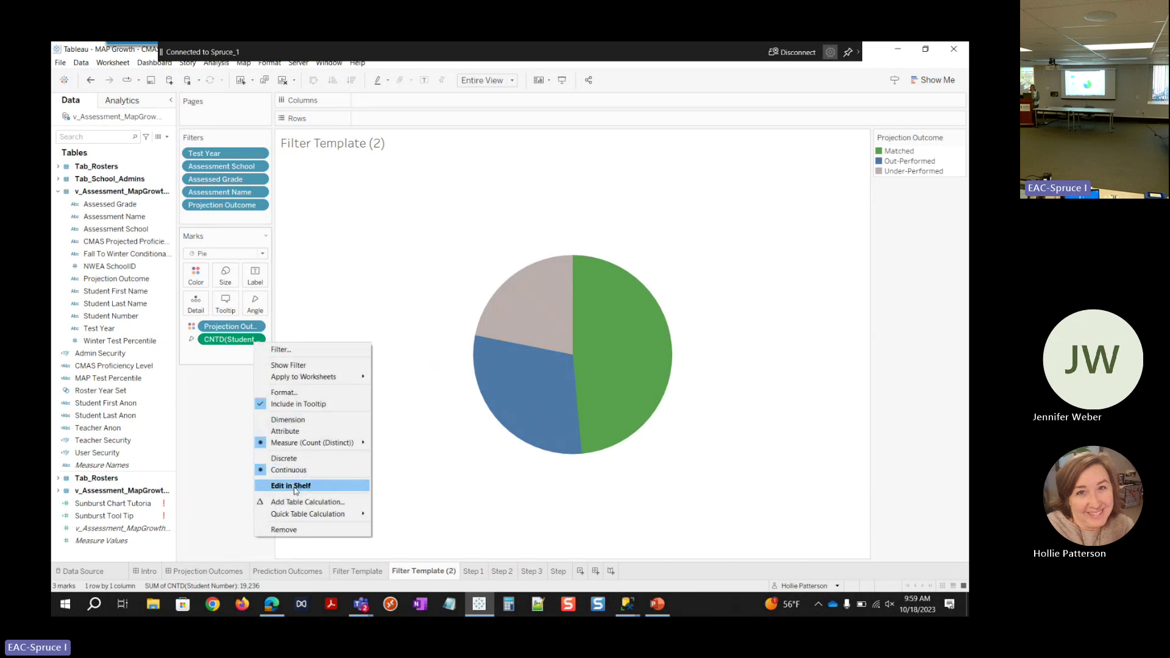
mouse_move(305, 514)
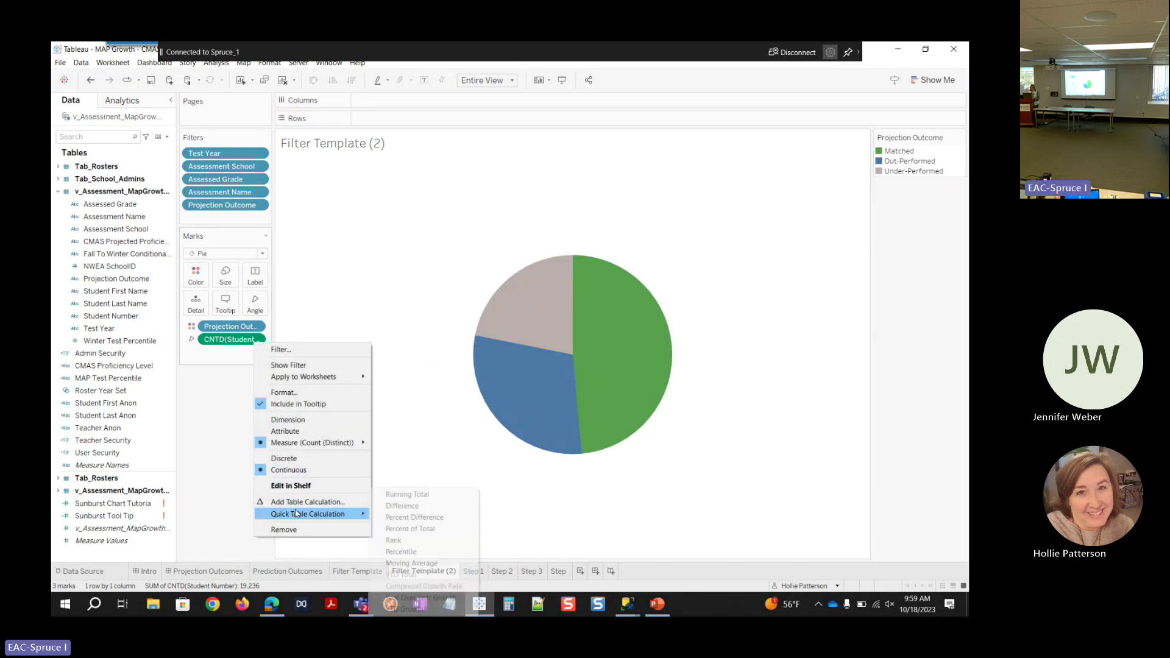
click(414, 528)
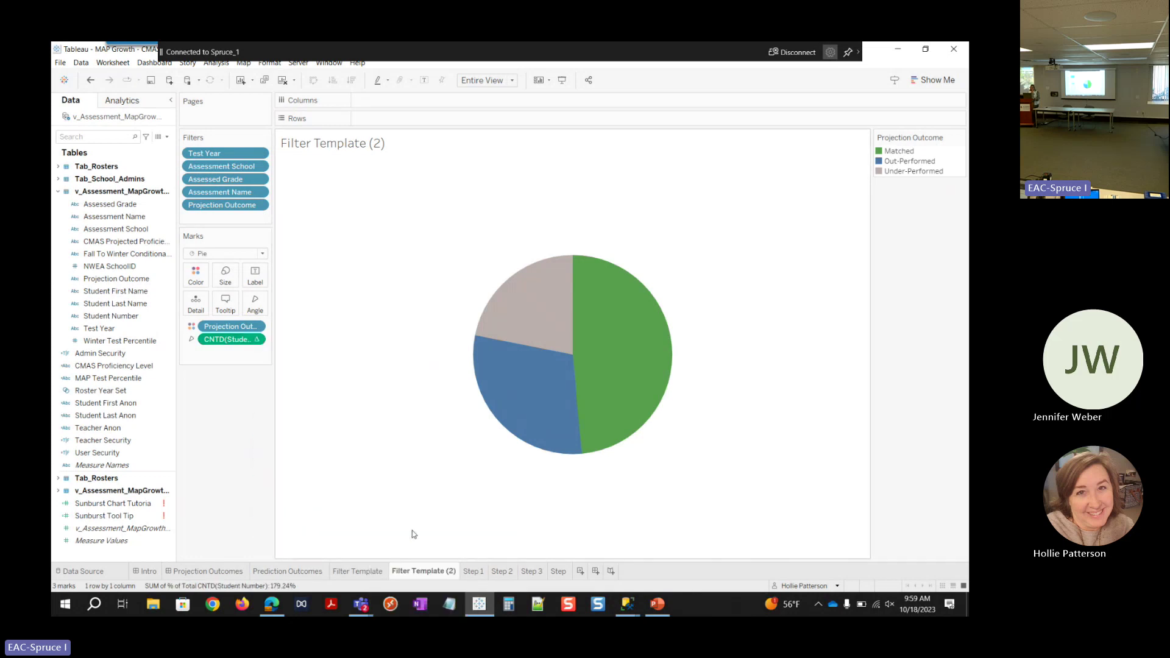
click(256, 340)
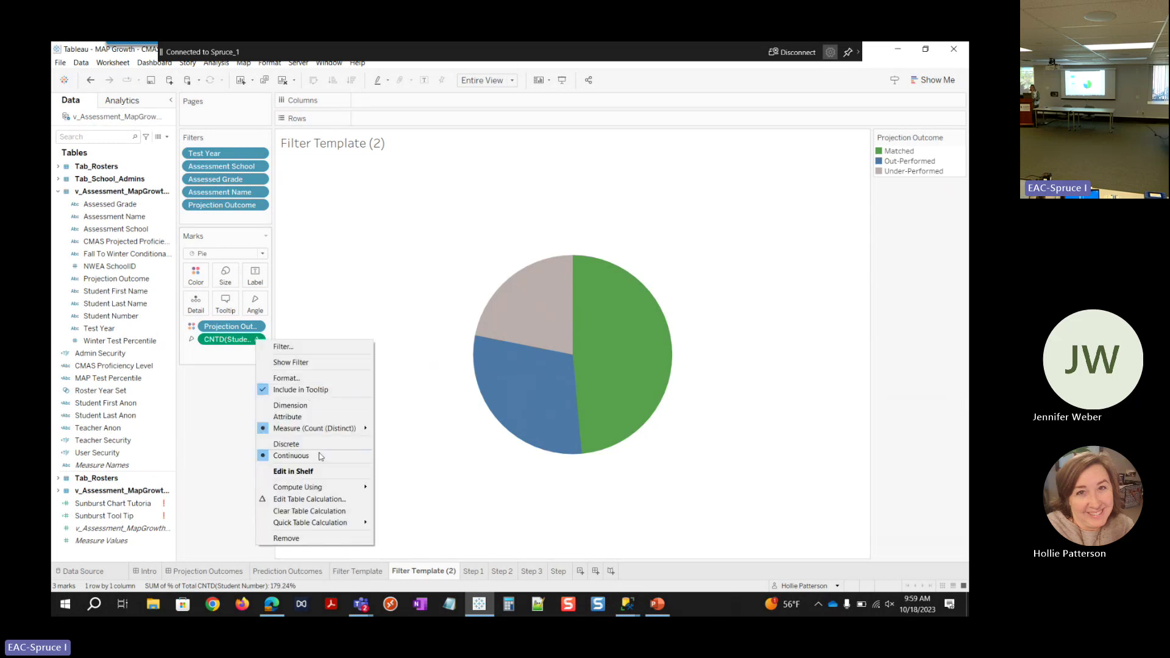
mouse_move(327, 491)
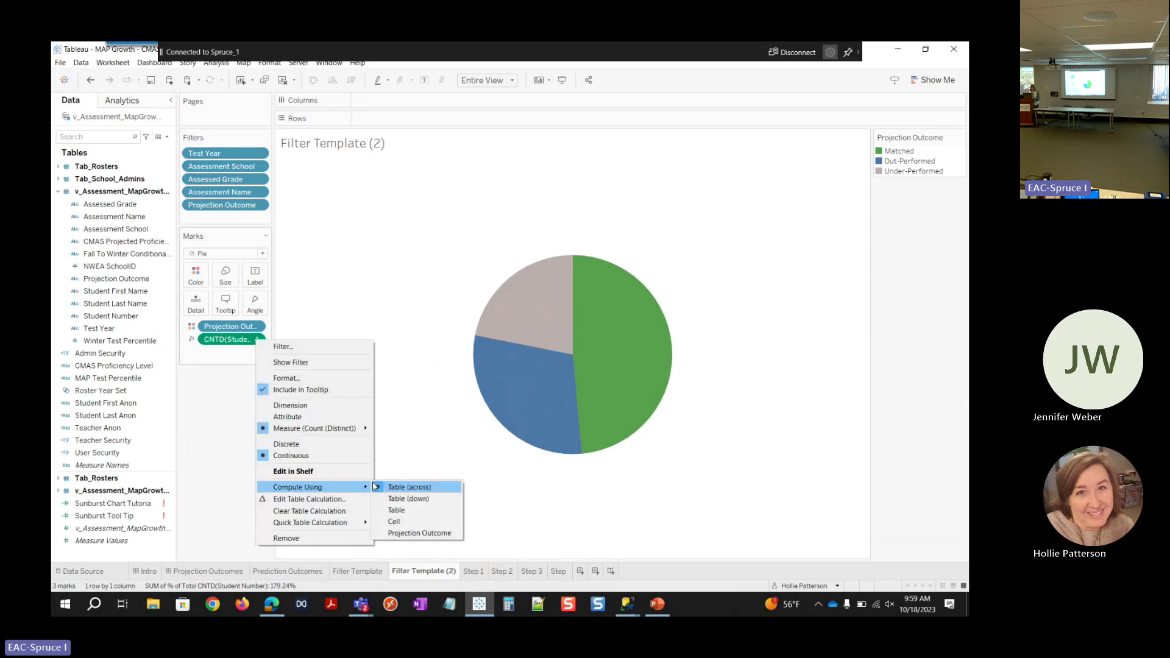
click(406, 523)
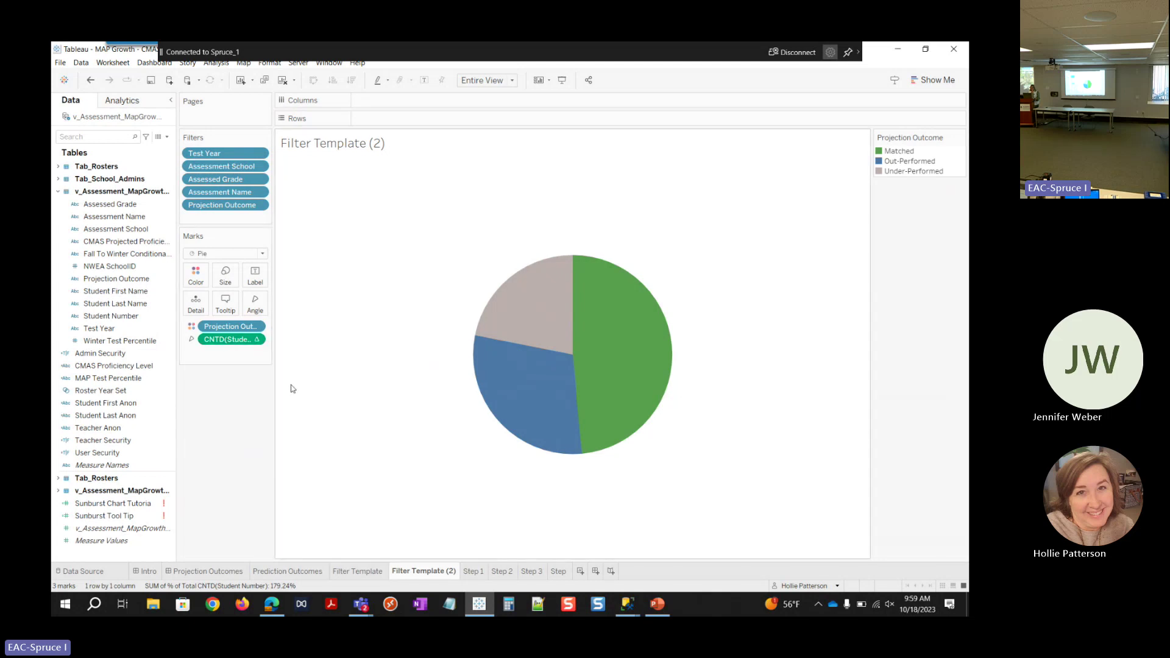
Step: Label the pie slices with the Projection Outcome and the percent-of-total distinct student count
click(425, 80)
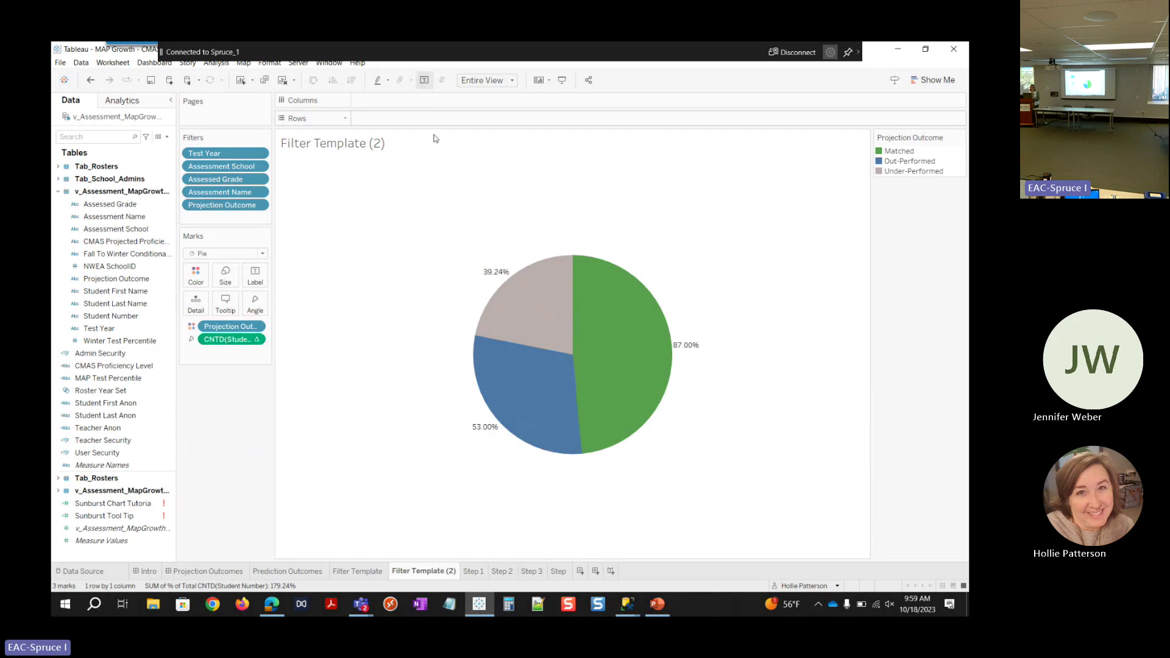
mouse_move(637, 355)
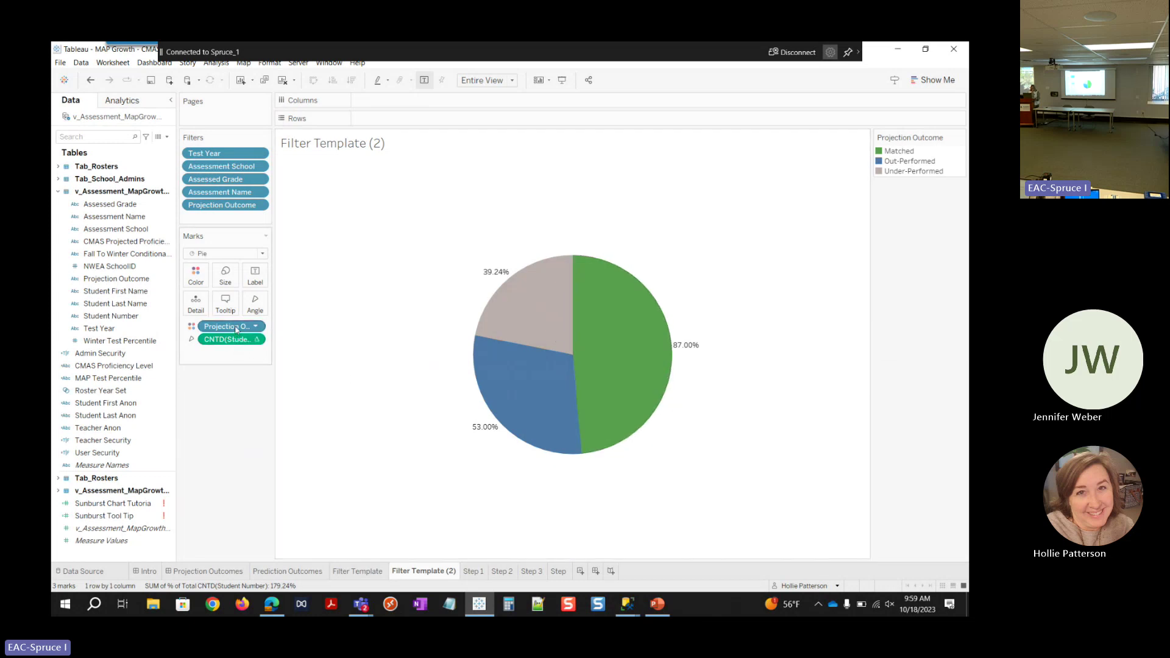
drag(236, 330, 264, 276)
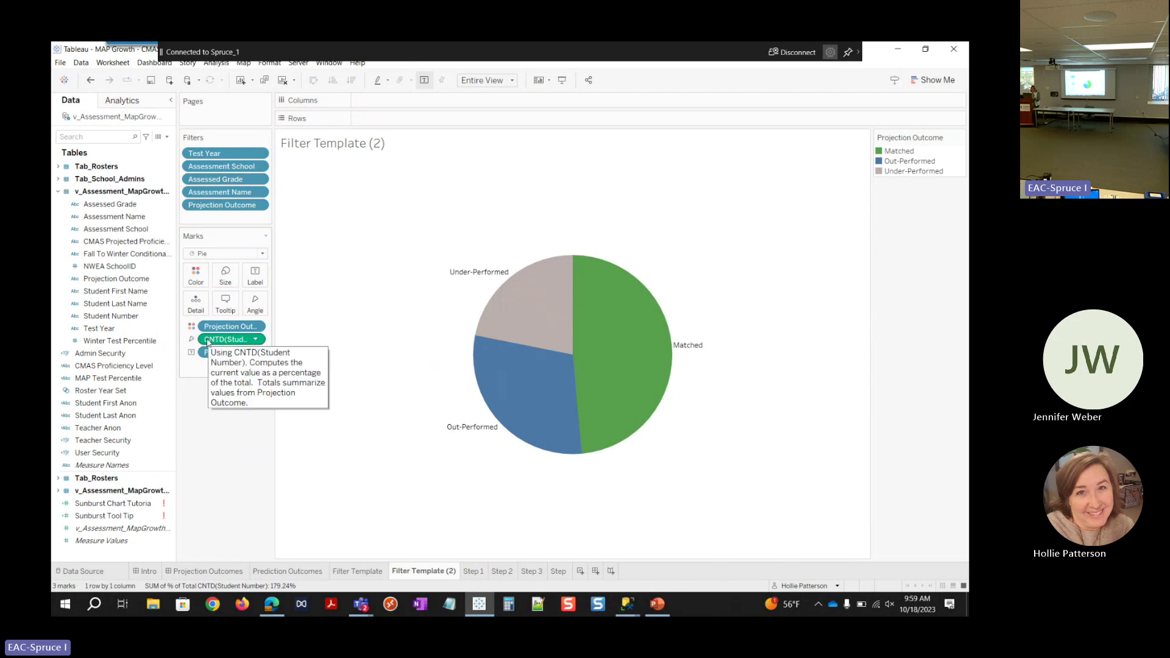
drag(208, 342, 249, 284)
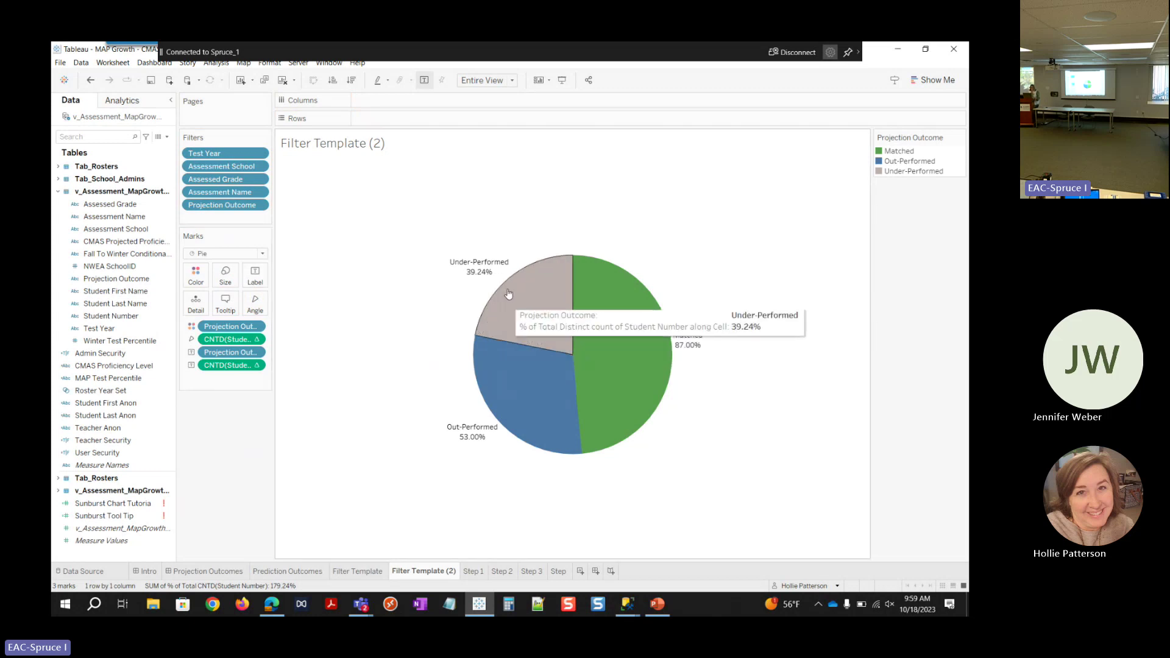
mouse_move(488, 276)
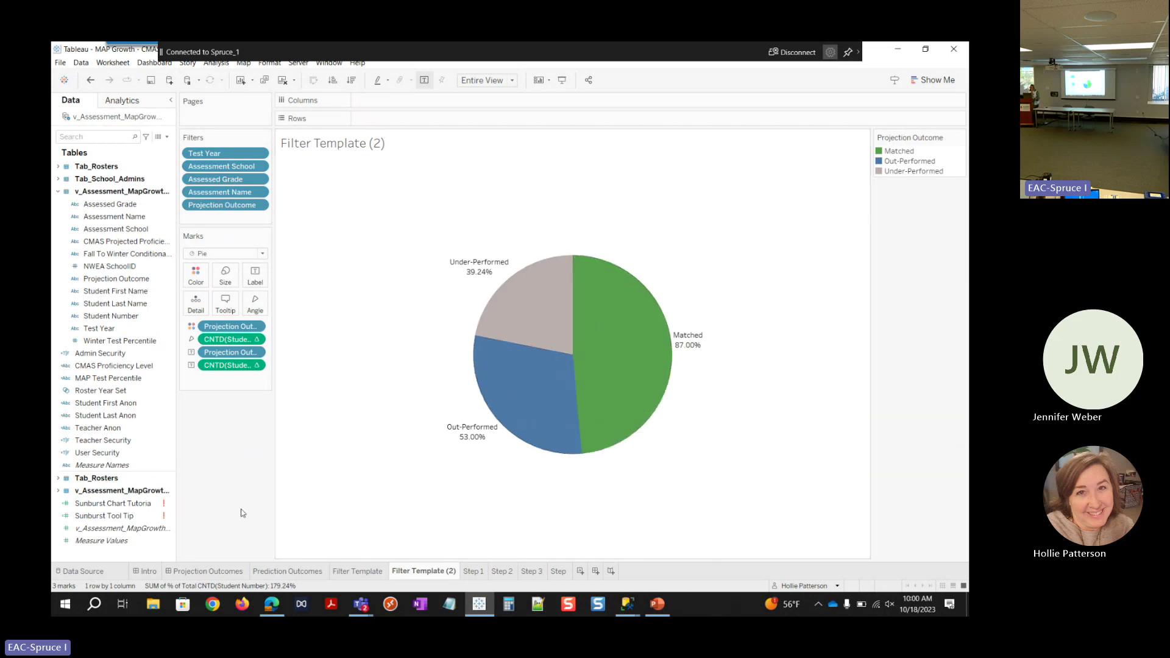
Step: Add the ad-hoc calculation SUM(0) to Columns and duplicate it there to get two side-by-side pies
double_click(391, 102)
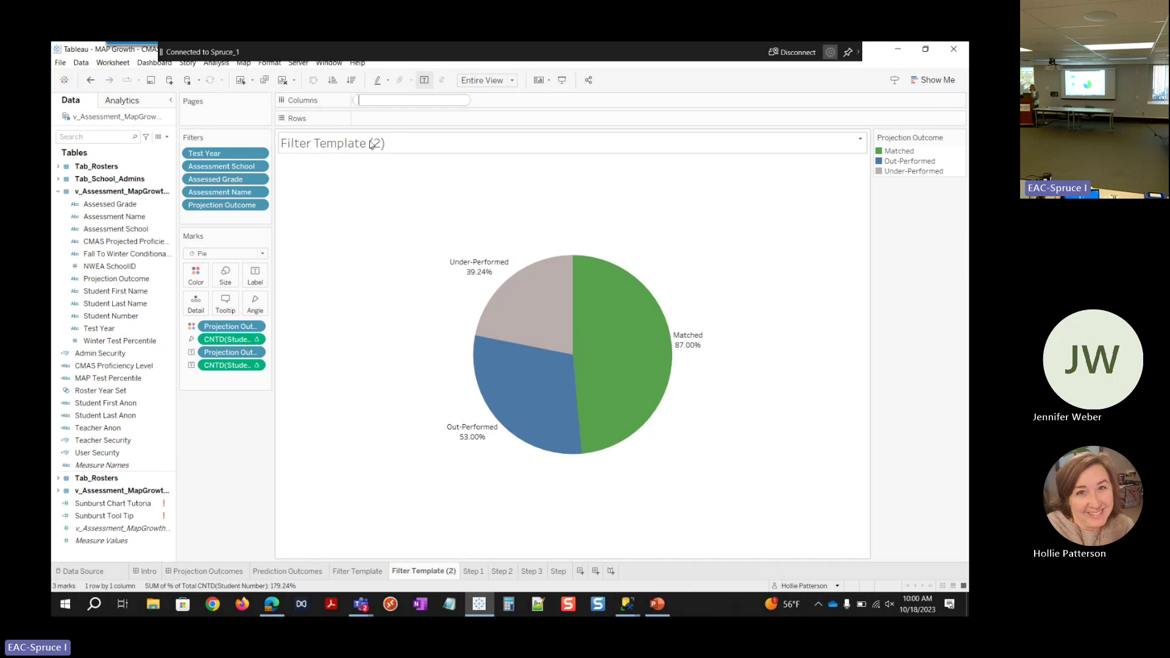
text(sum)
key(Return)
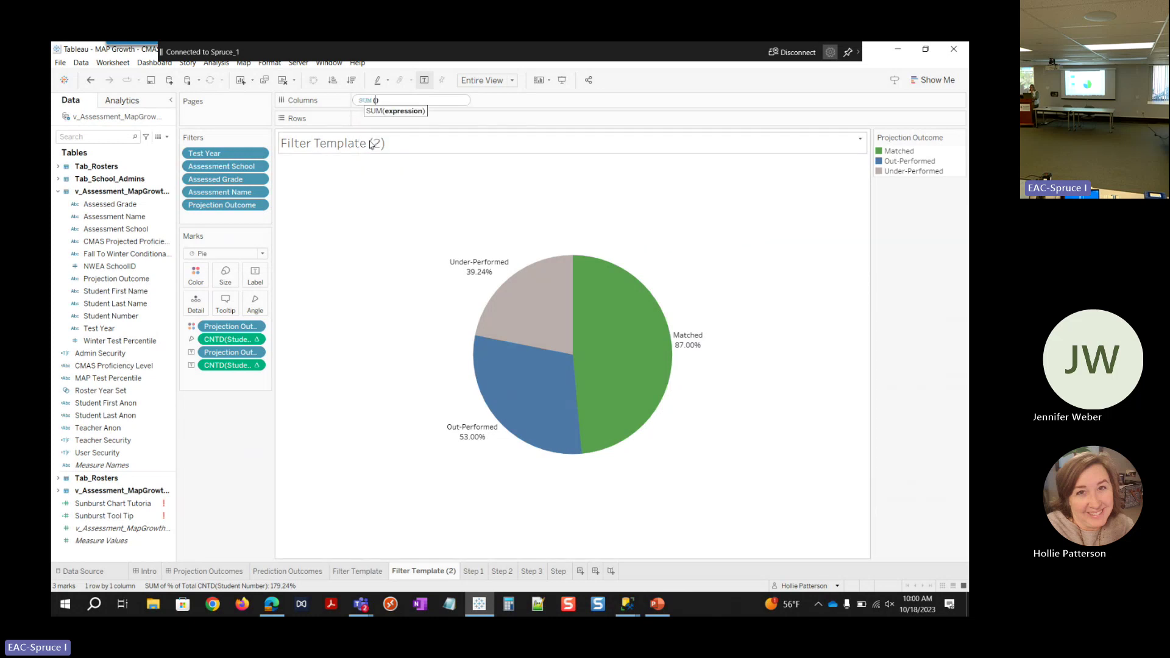
key(Return)
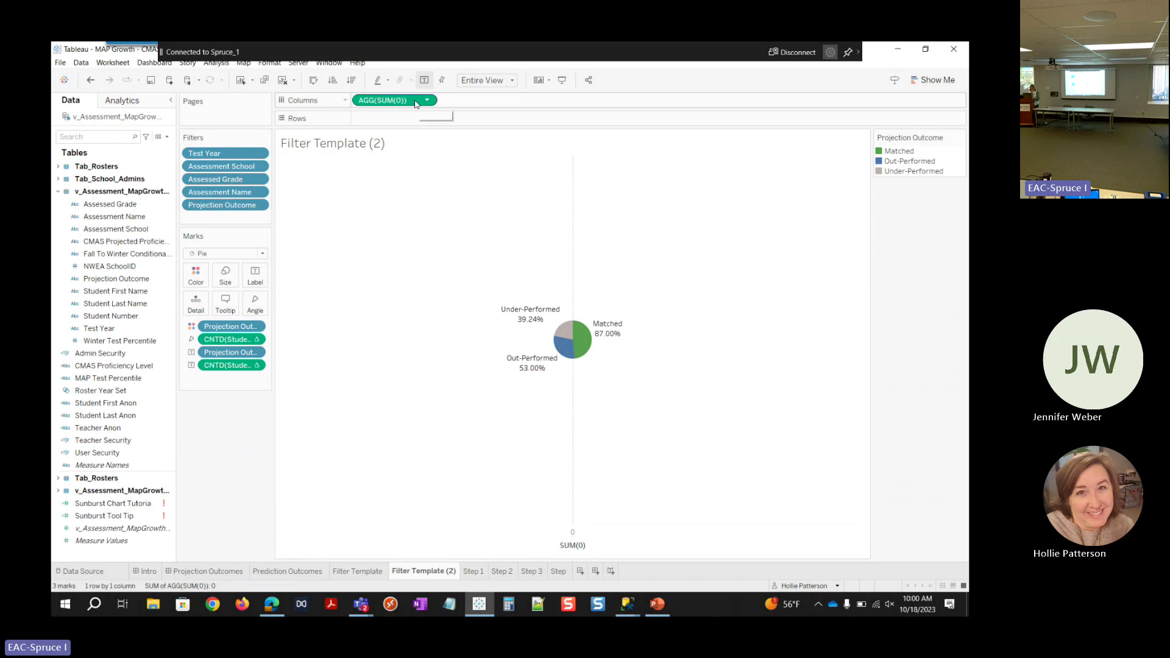
drag(416, 104, 521, 100)
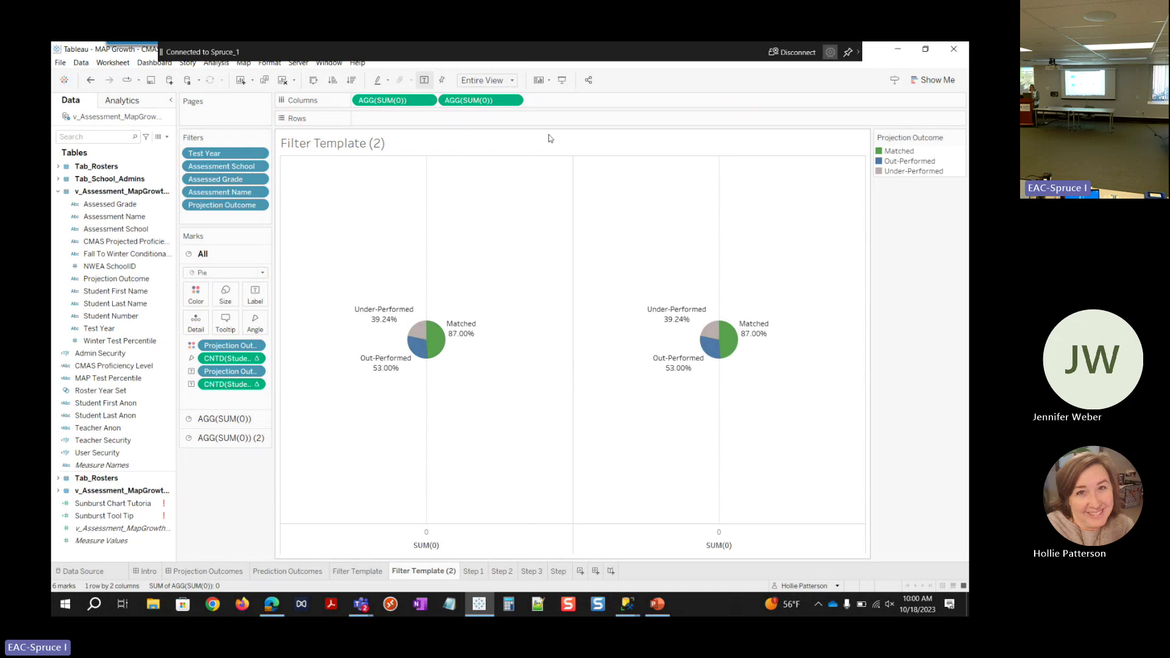
Step: Enlarge the marks of both pies together to roughly three quarters of the size range
click(490, 80)
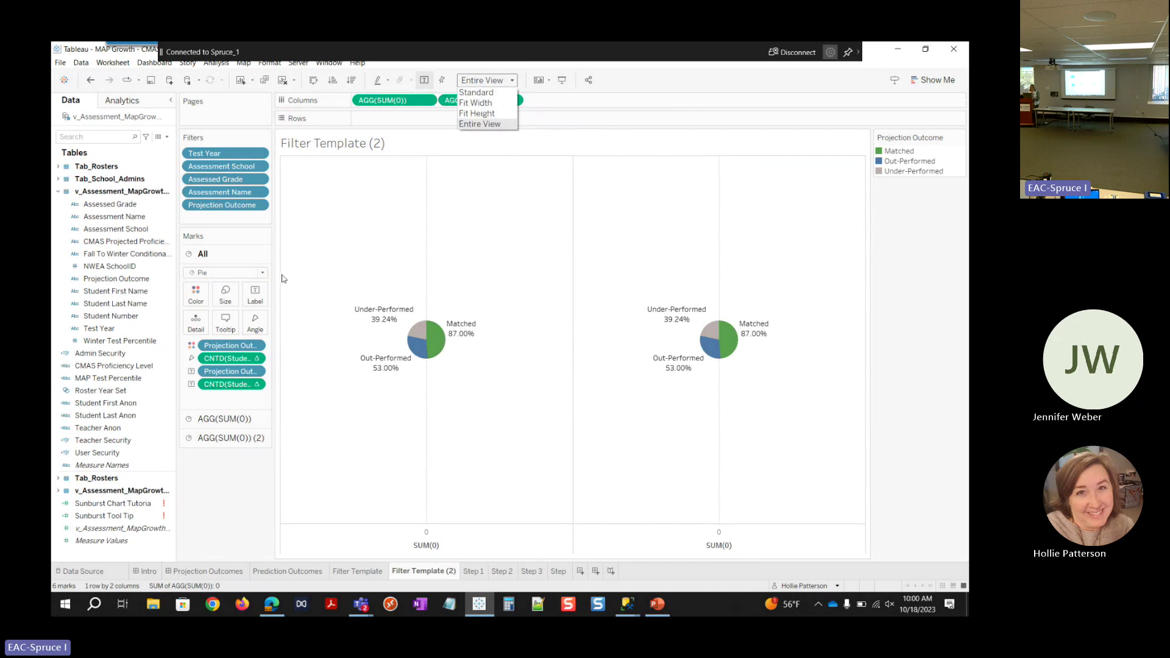
click(225, 295)
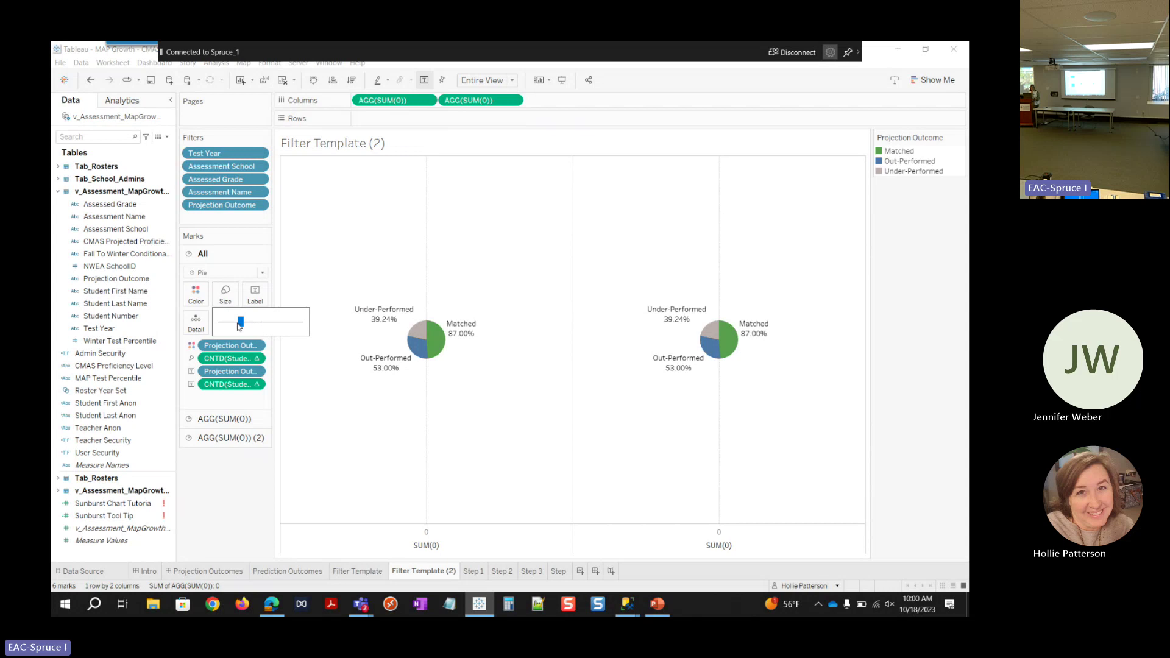
drag(241, 322, 284, 332)
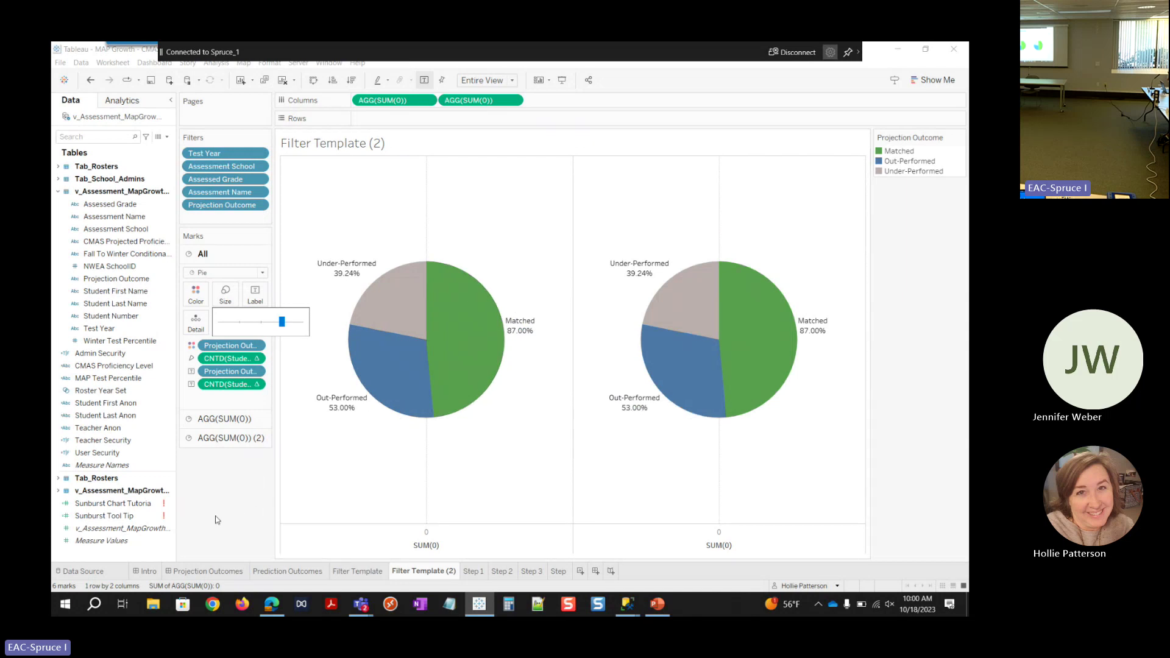
Step: Try Assessed Grade as the first pie's colour, and remove all colour, angle and label fields from that pie
click(236, 420)
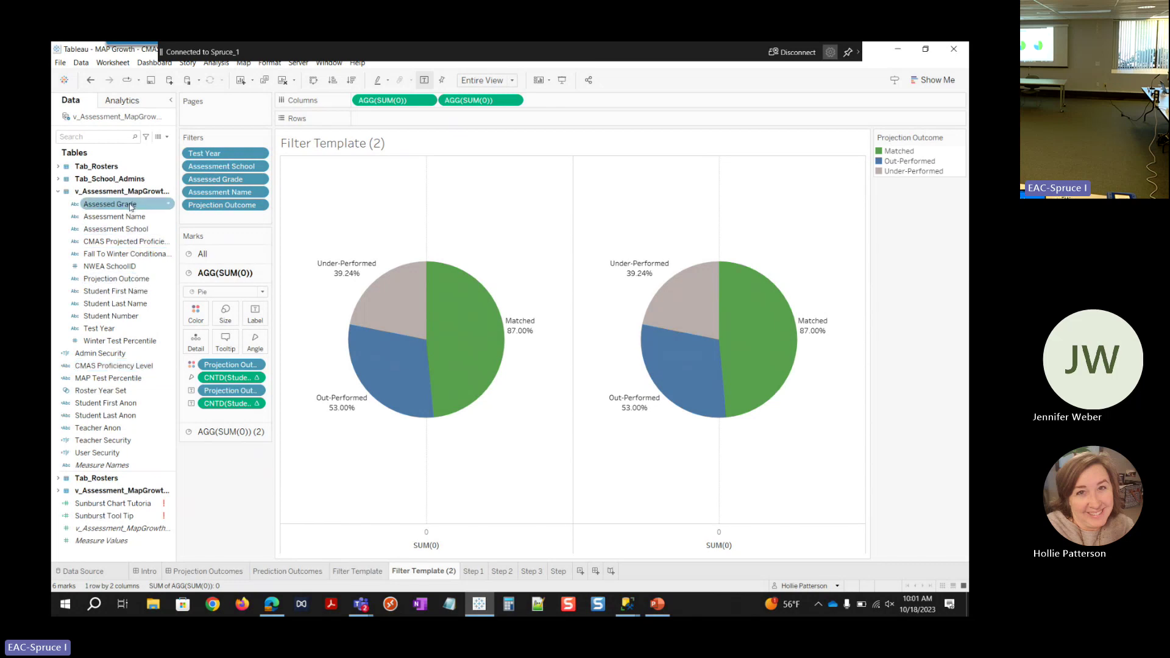
drag(130, 207, 196, 314)
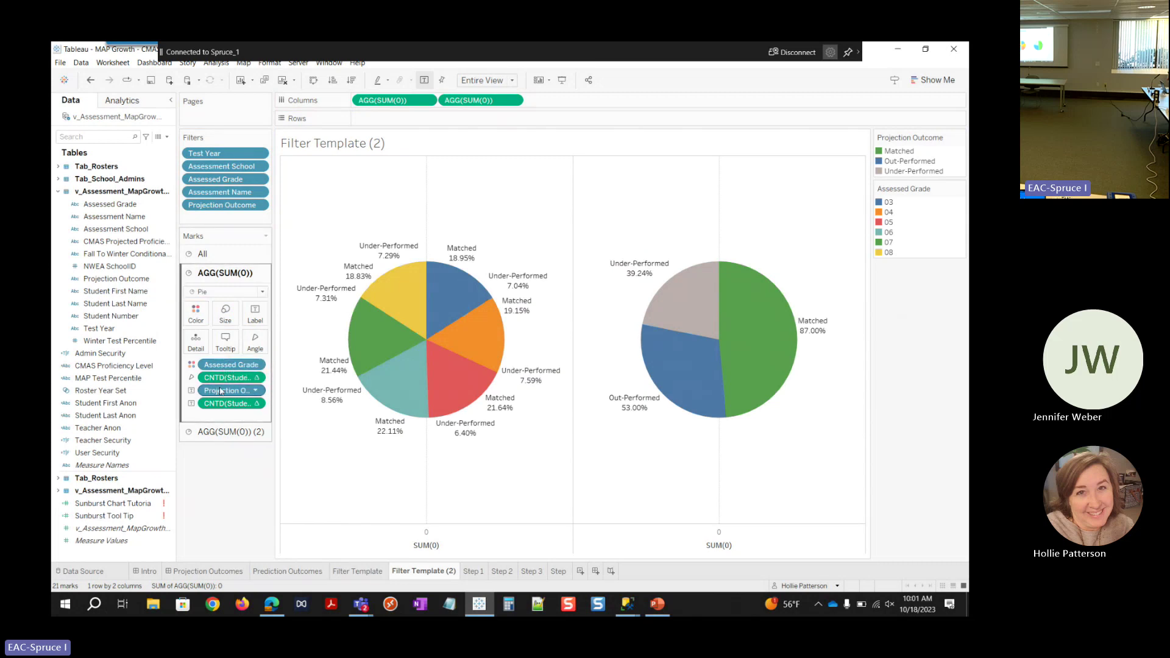
drag(243, 479, 242, 479)
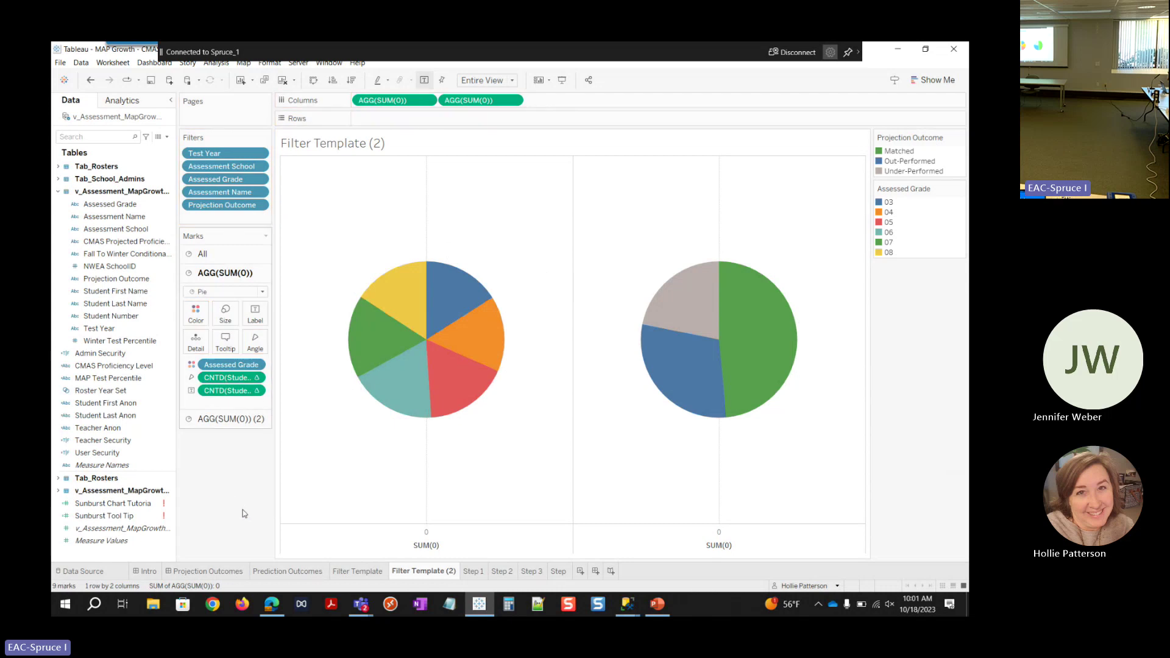
drag(225, 390, 235, 448)
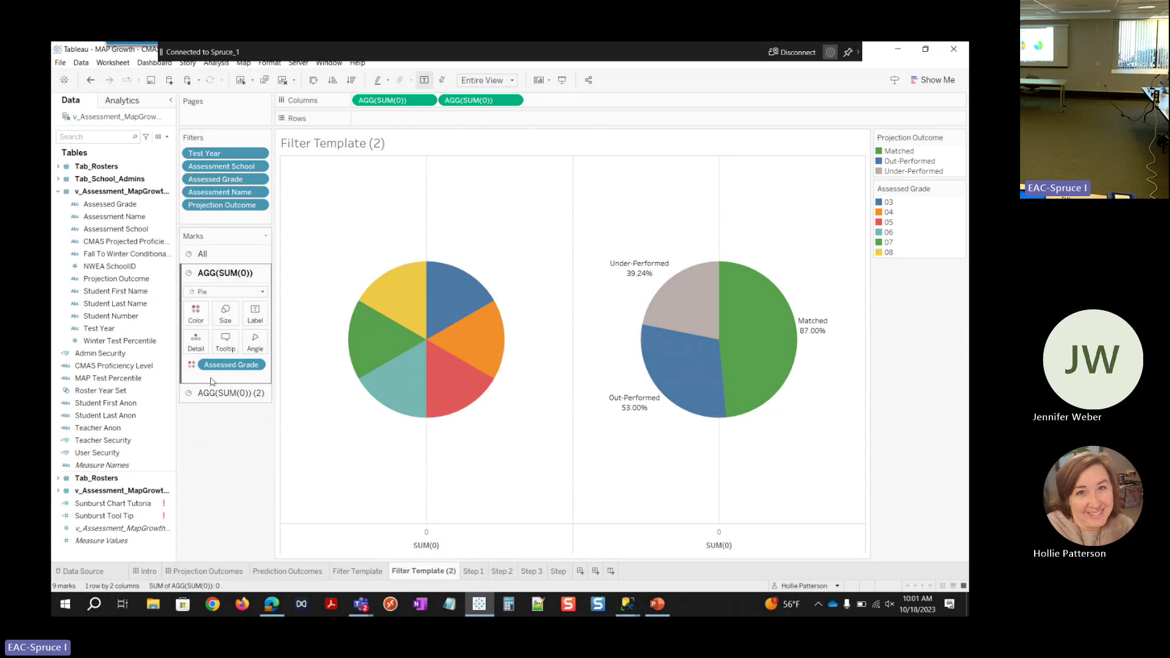
drag(230, 370, 237, 442)
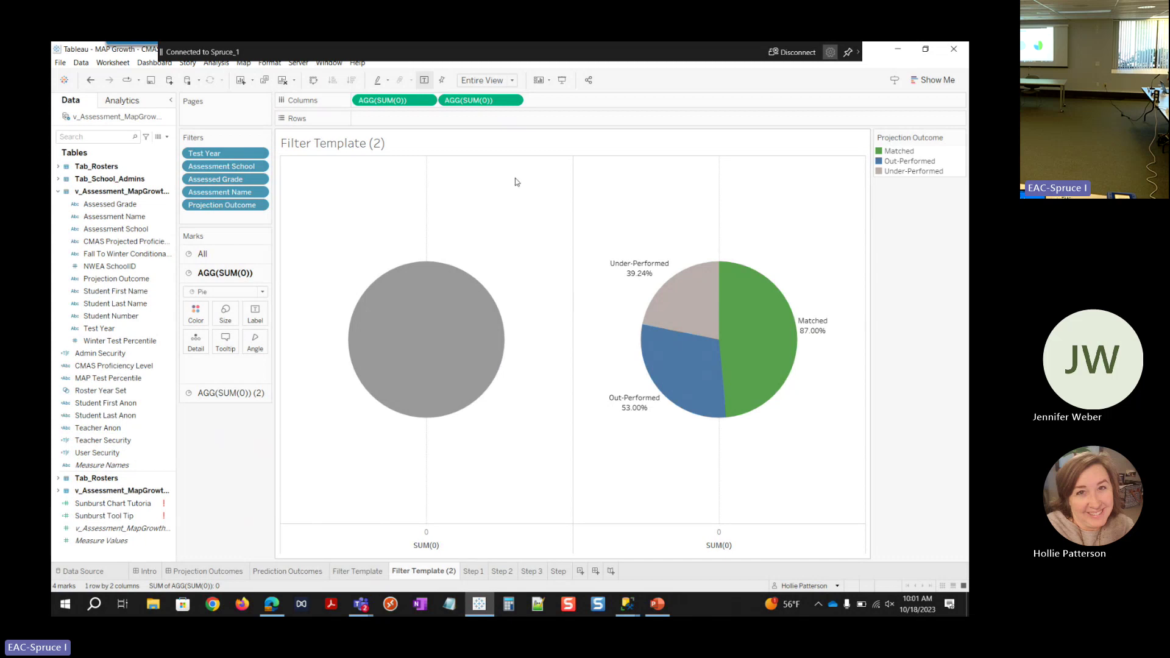
Step: Duplicate the Filter Template sheet and build a pie chart coloured by Projection Outcome on the copy
right_click(369, 578)
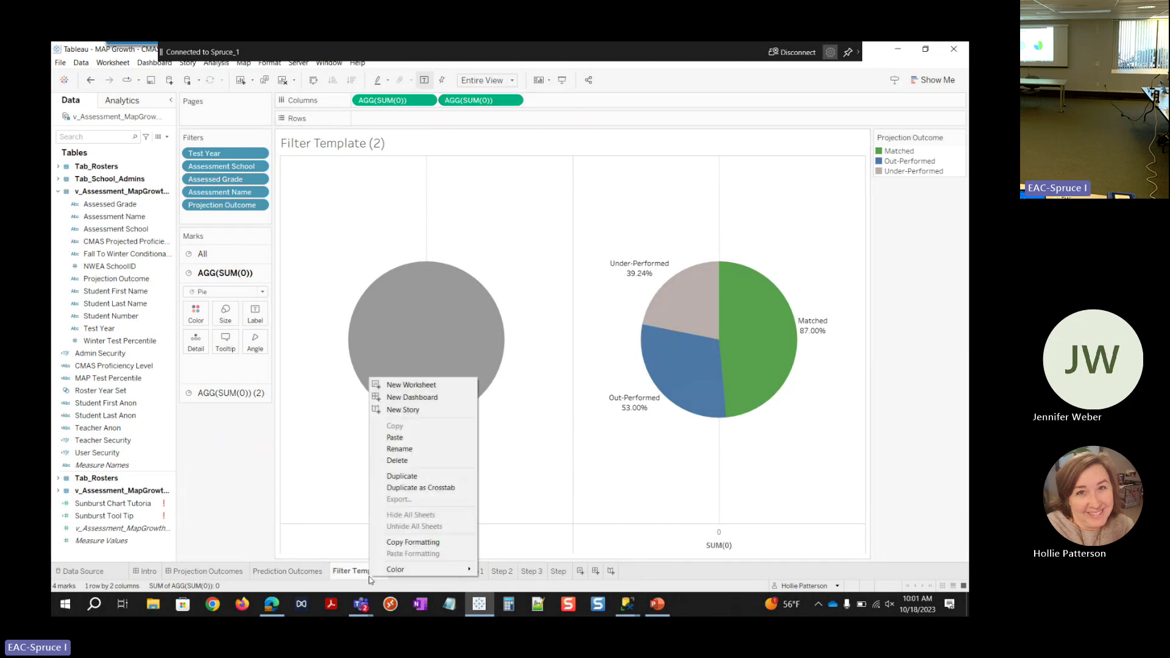
click(436, 477)
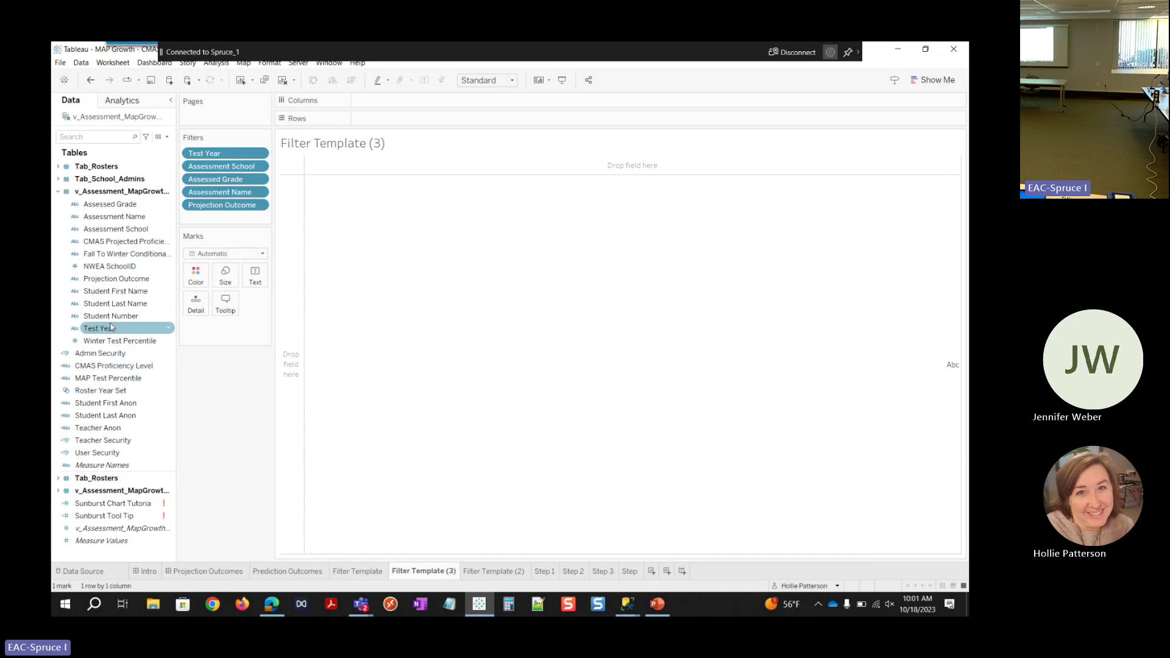
drag(115, 279, 196, 275)
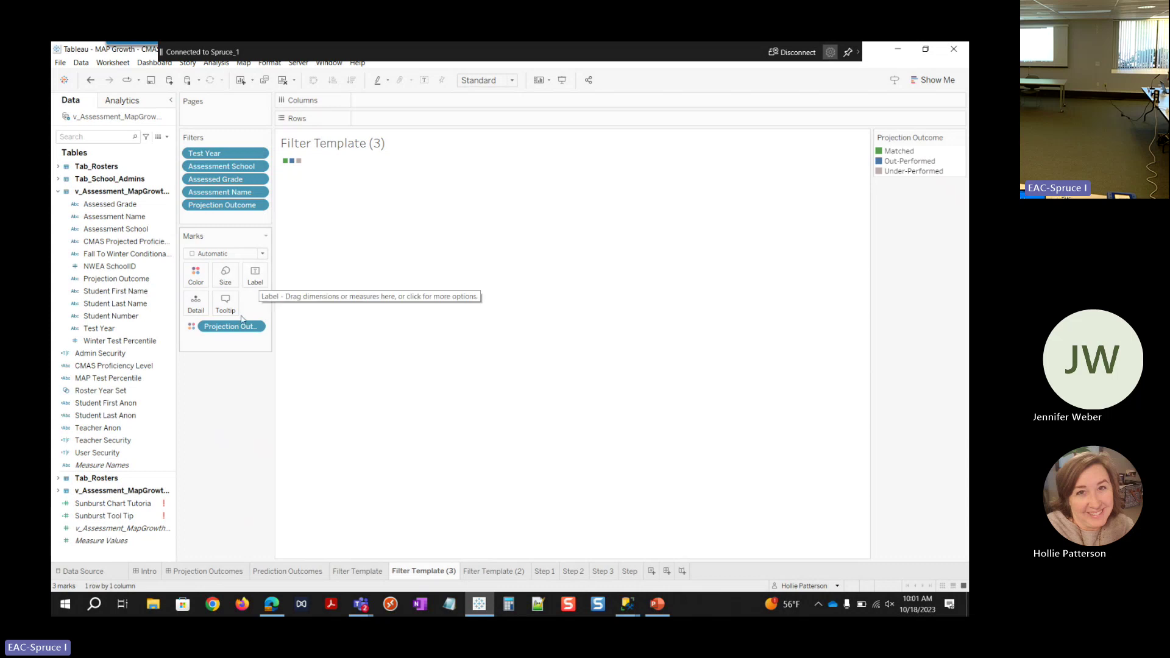
click(262, 255)
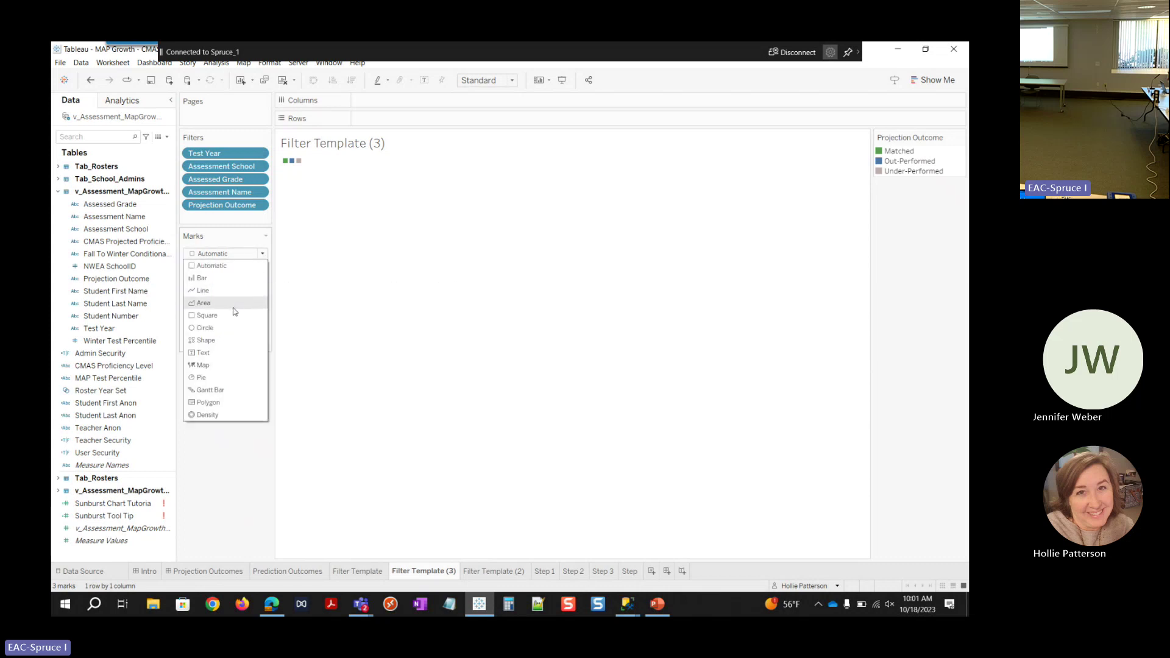
click(221, 375)
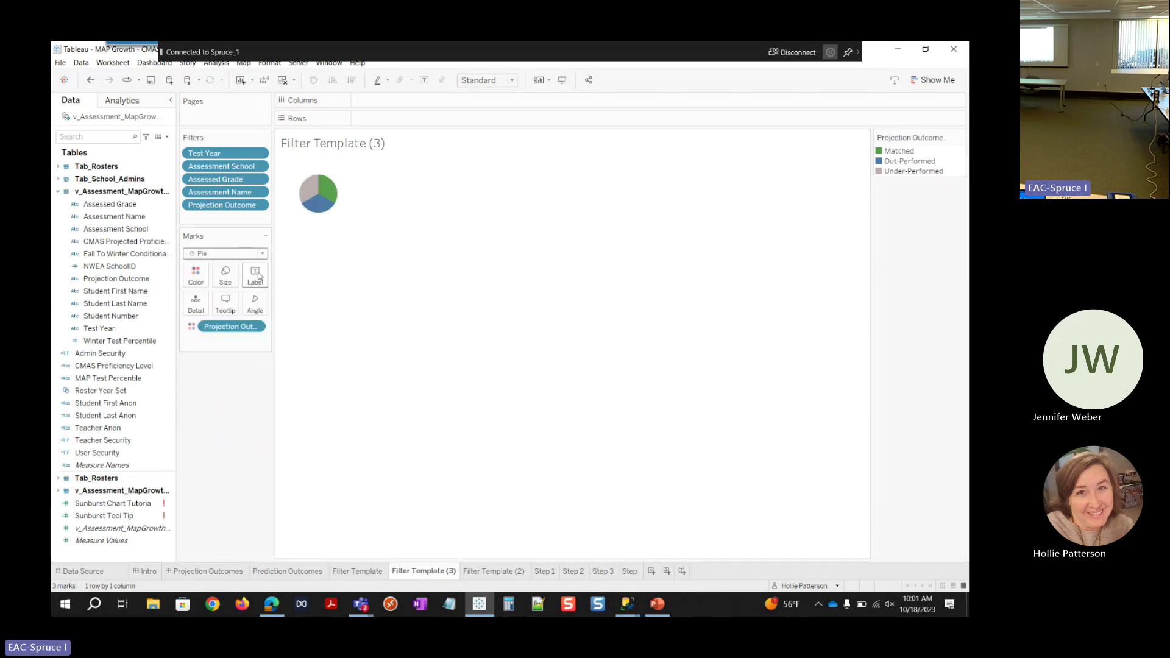
Step: Fit the pie to the entire view and set its slice angles by the distinct count of Student Number
click(511, 80)
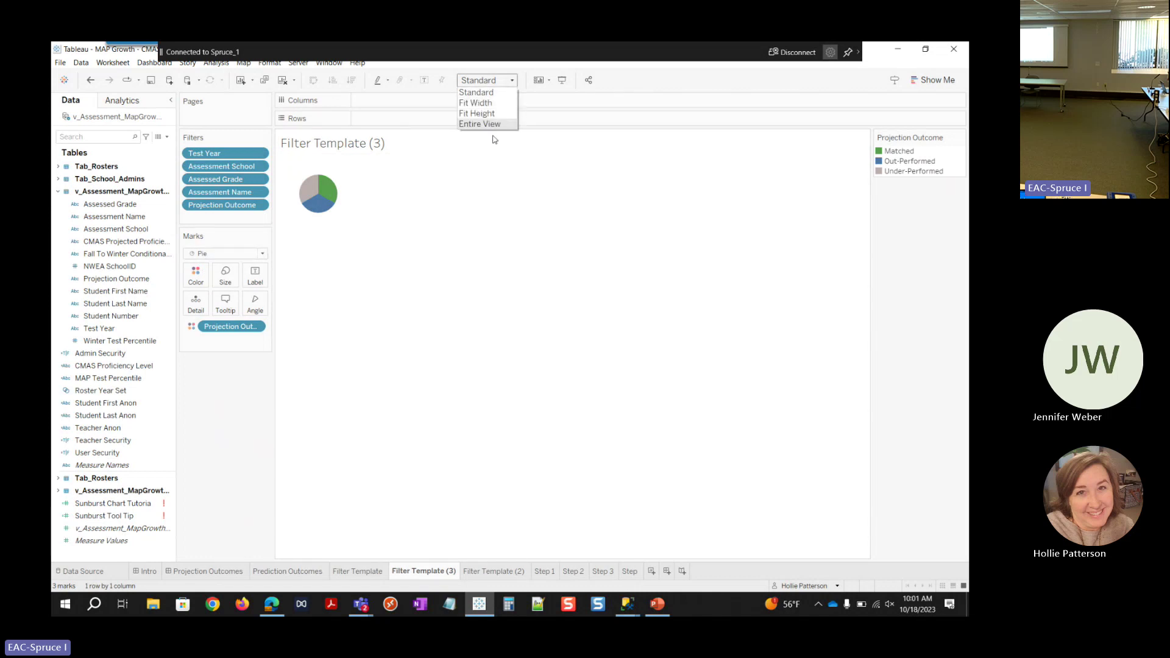
click(501, 124)
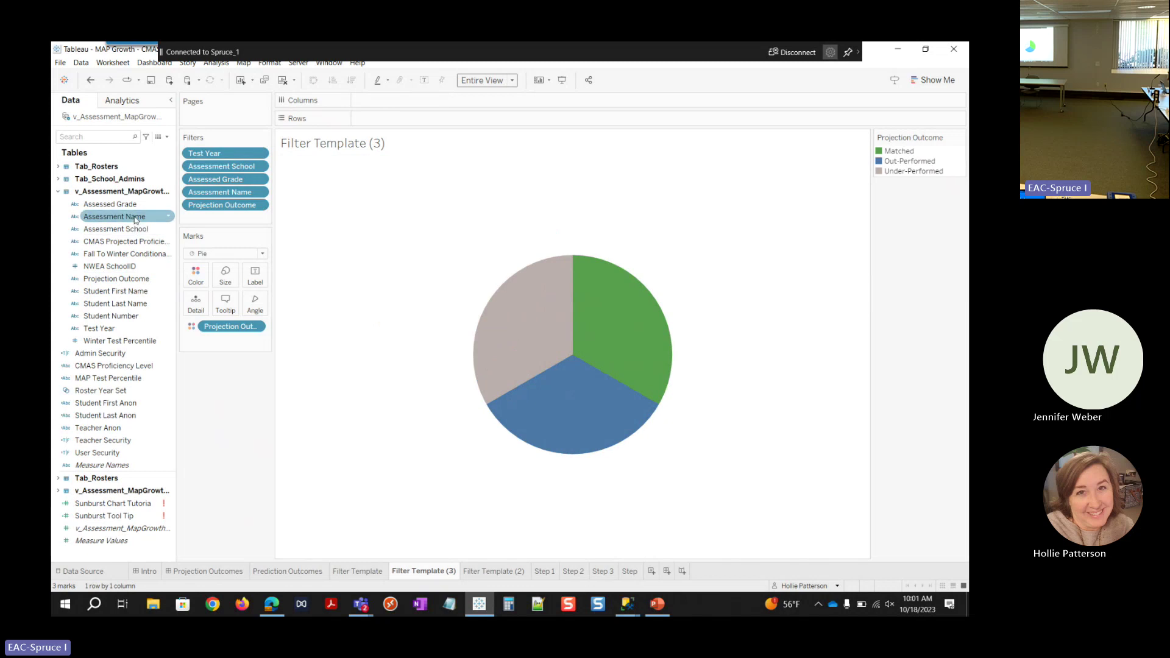
drag(114, 316, 254, 305)
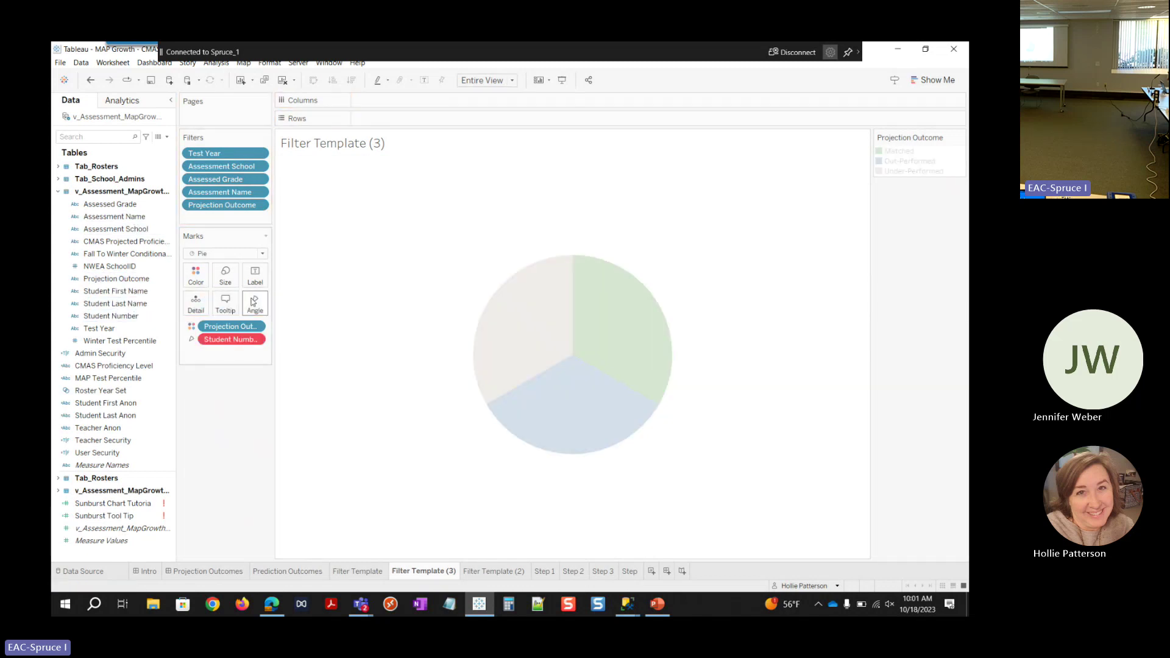
right_click(253, 340)
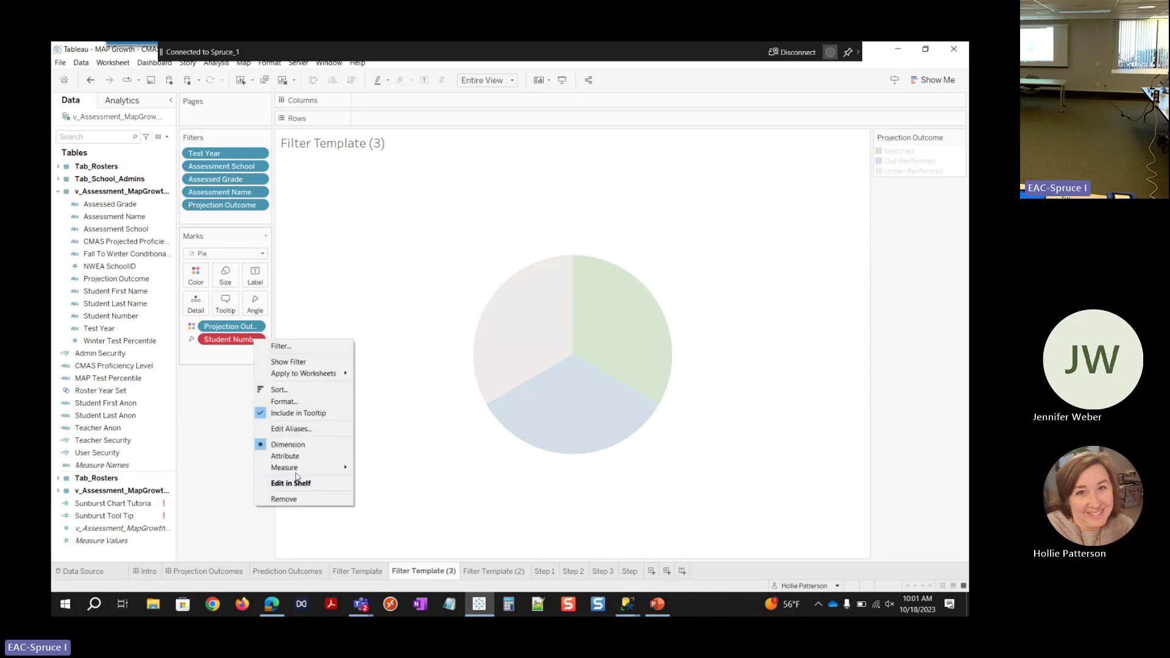
mouse_move(293, 467)
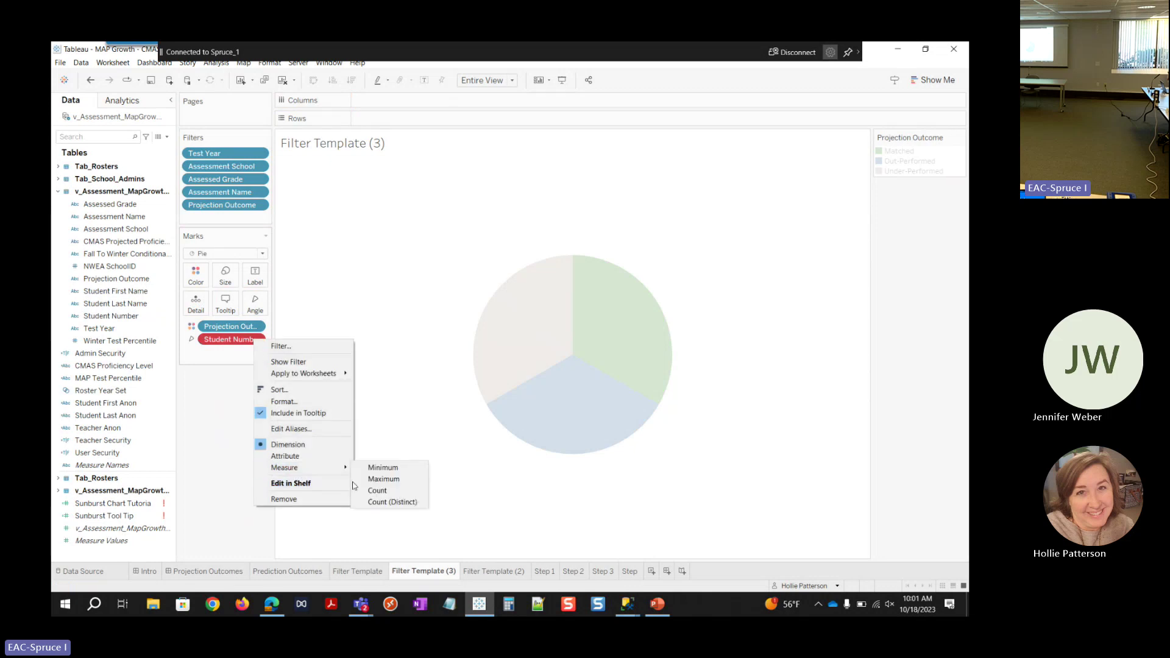
click(399, 504)
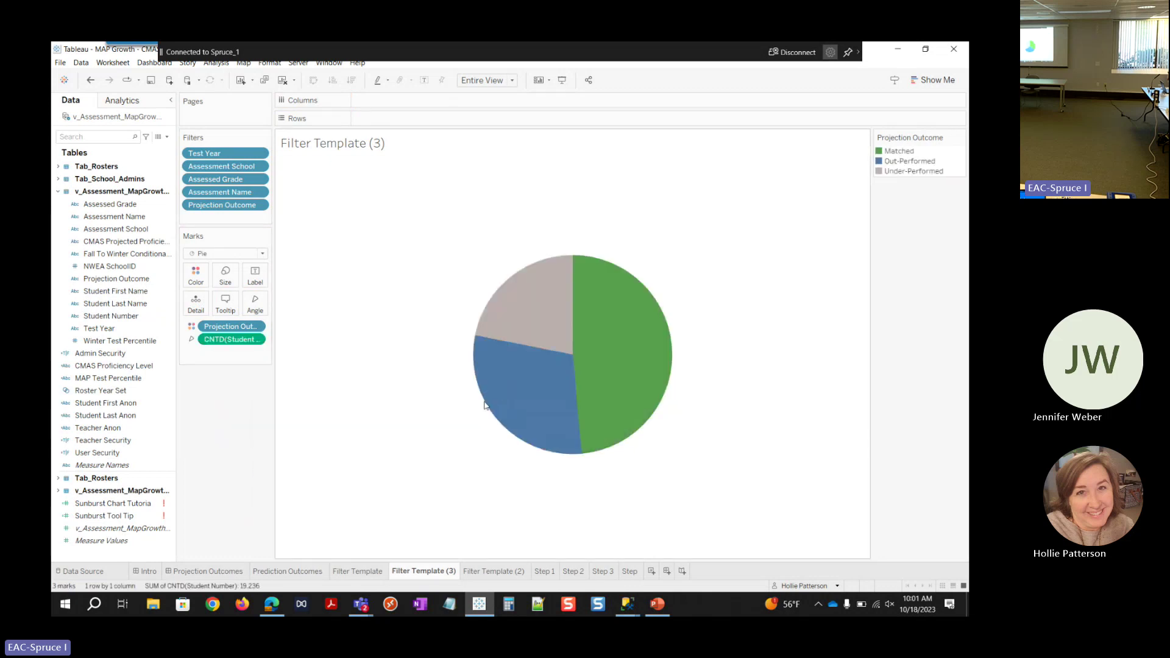
Step: Turn on mark labels for the pie slices
click(256, 280)
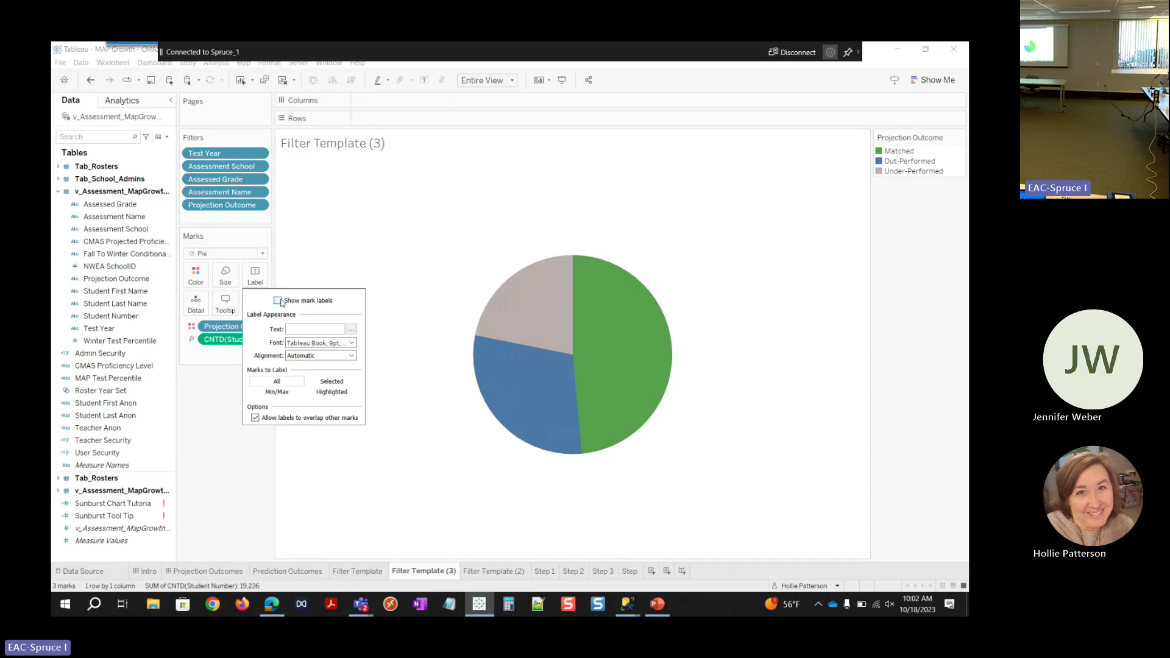
click(277, 300)
click(290, 284)
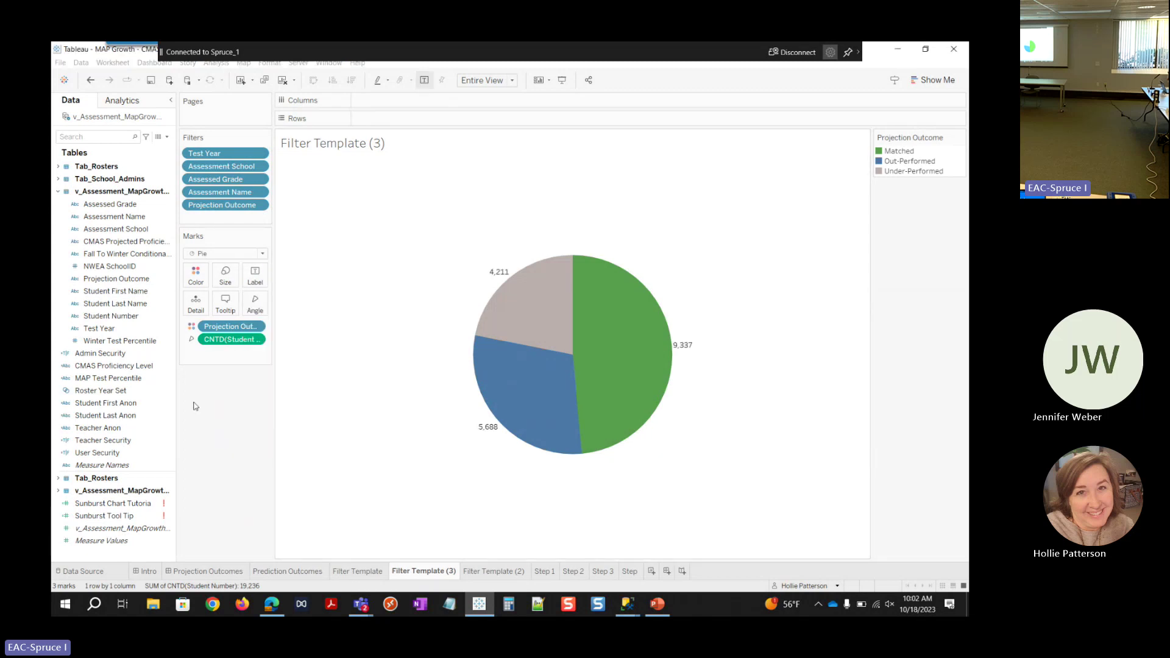
Step: Convert the distinct student count to a percent of total, computed using Cell
click(257, 339)
mouse_move(341, 510)
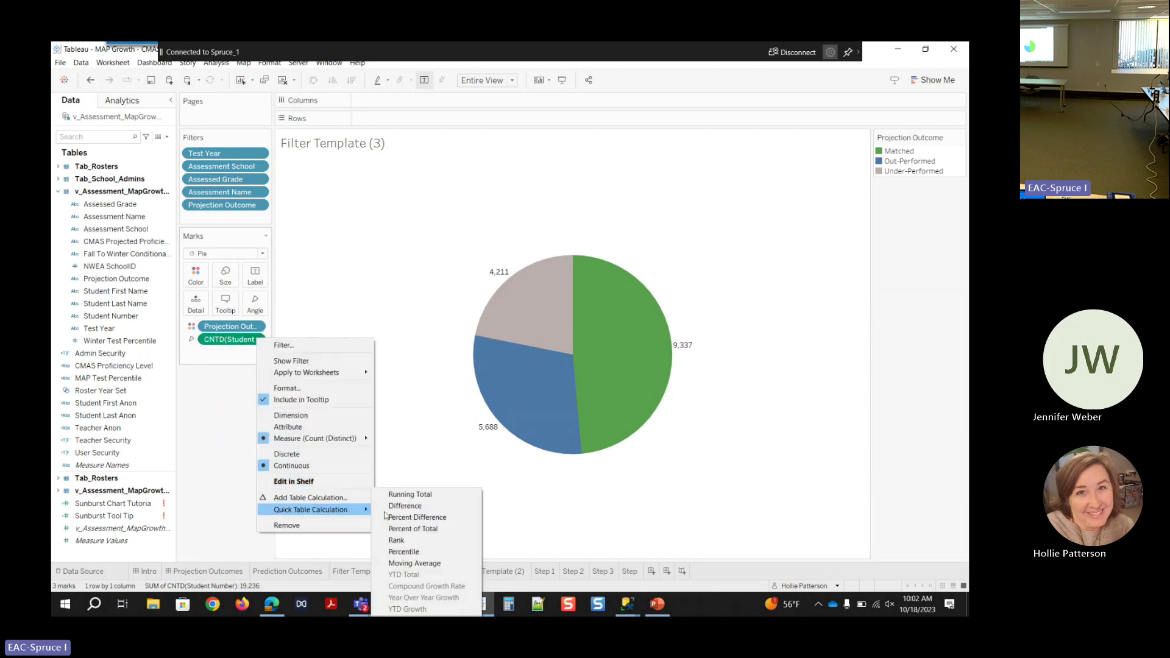
click(436, 528)
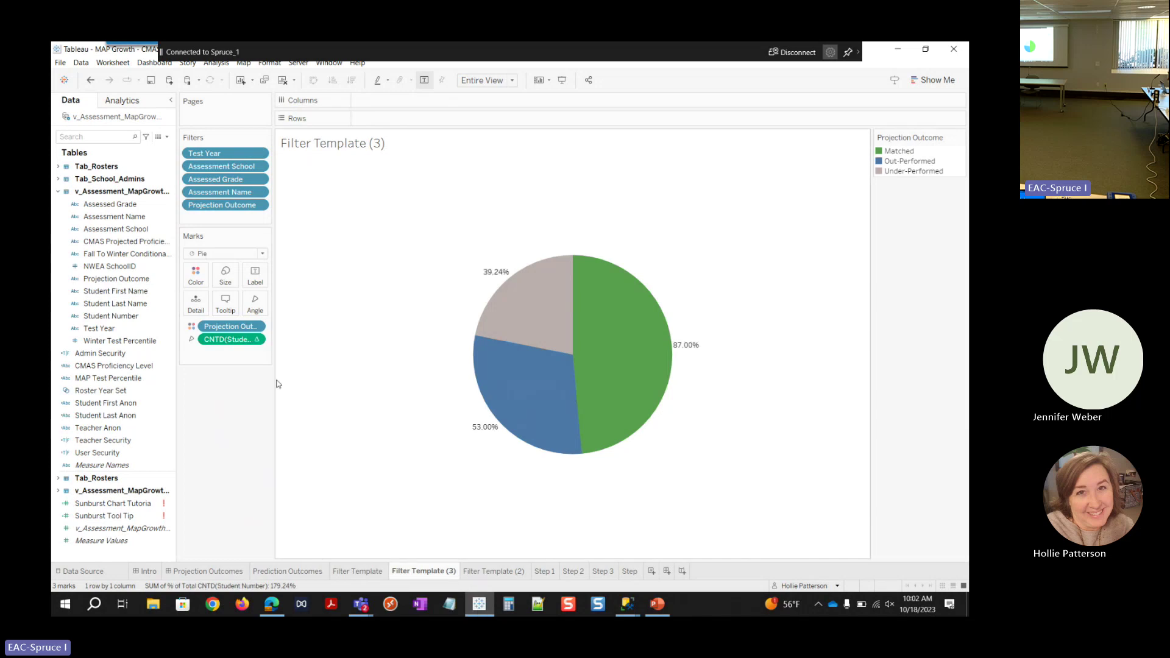
click(257, 339)
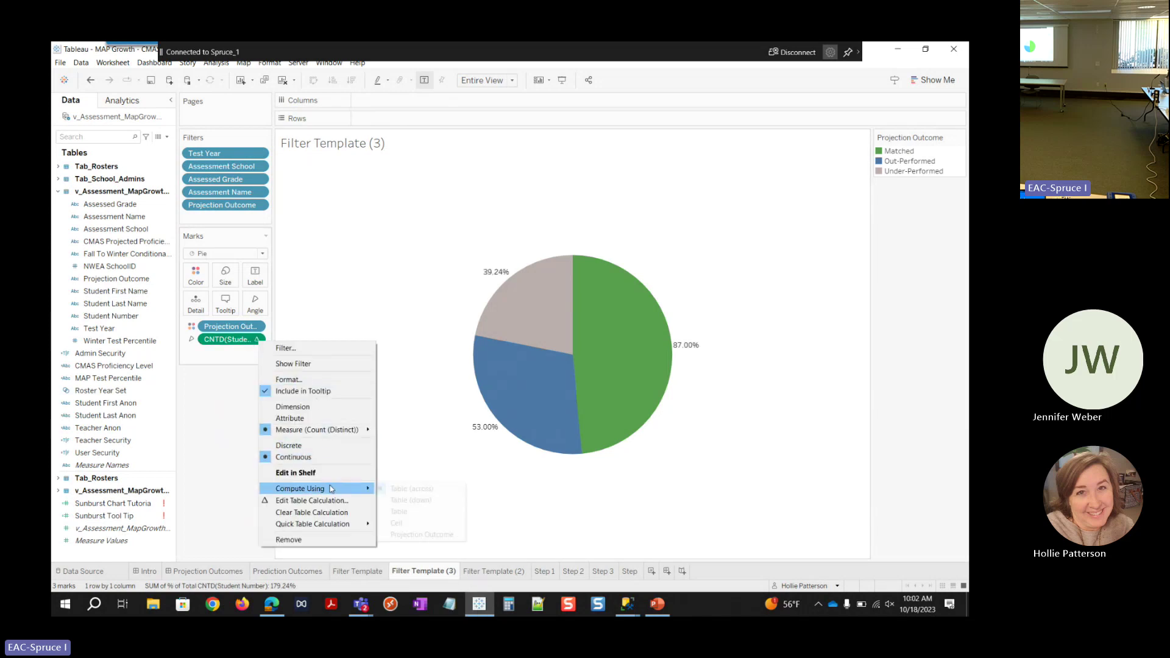
mouse_move(341, 488)
click(419, 524)
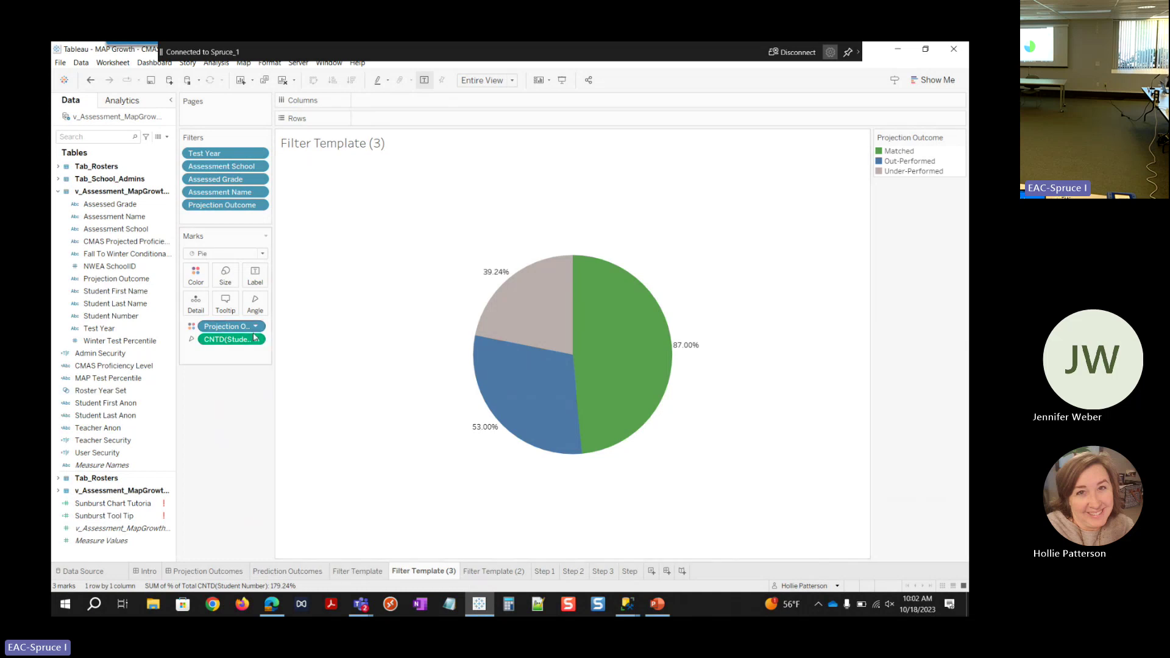
Step: Add the ad-hoc calculation SUM(0) to Columns and place a copy beside it to produce two pies
double_click(392, 101)
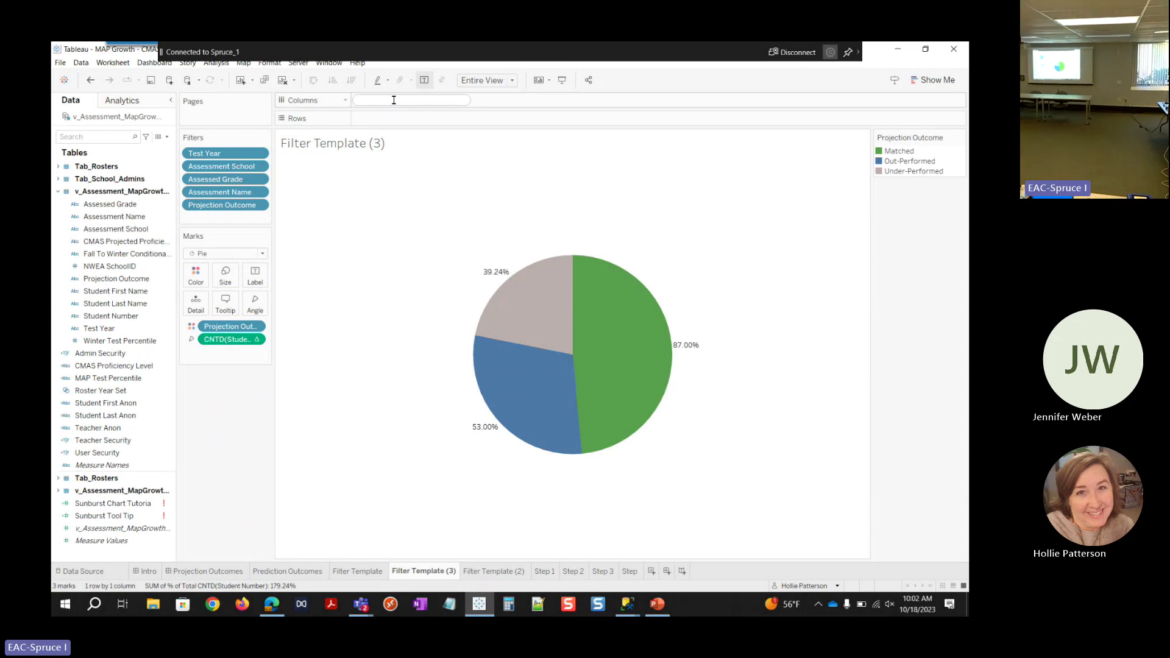
text(sum)
key(Return)
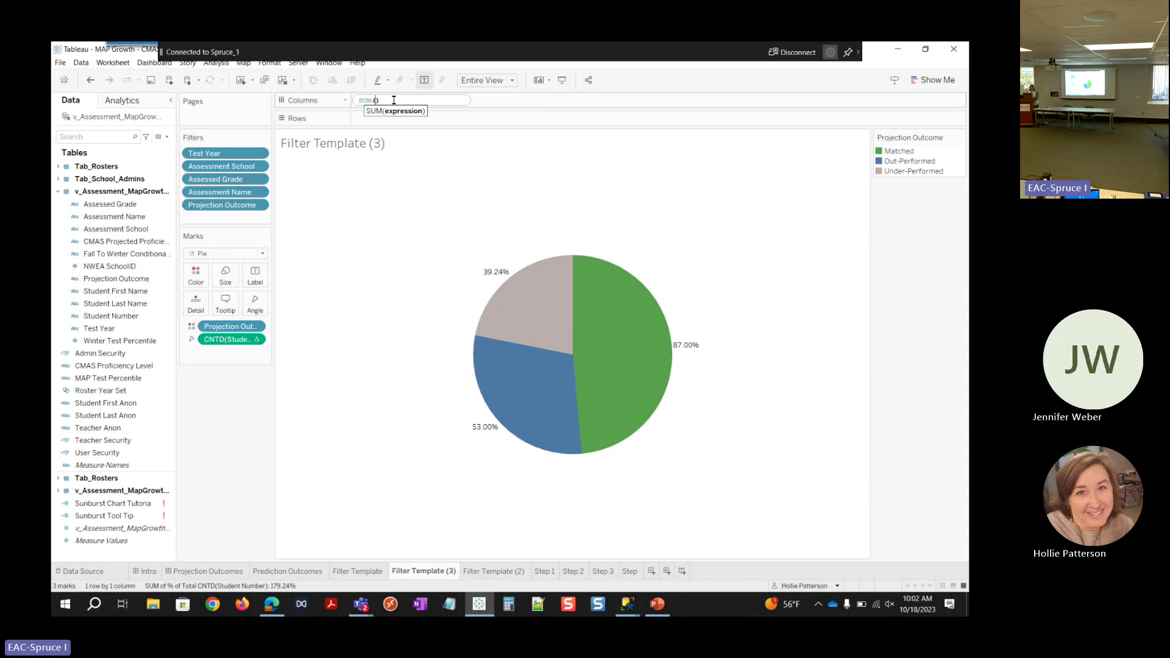
text(0)
key(Return)
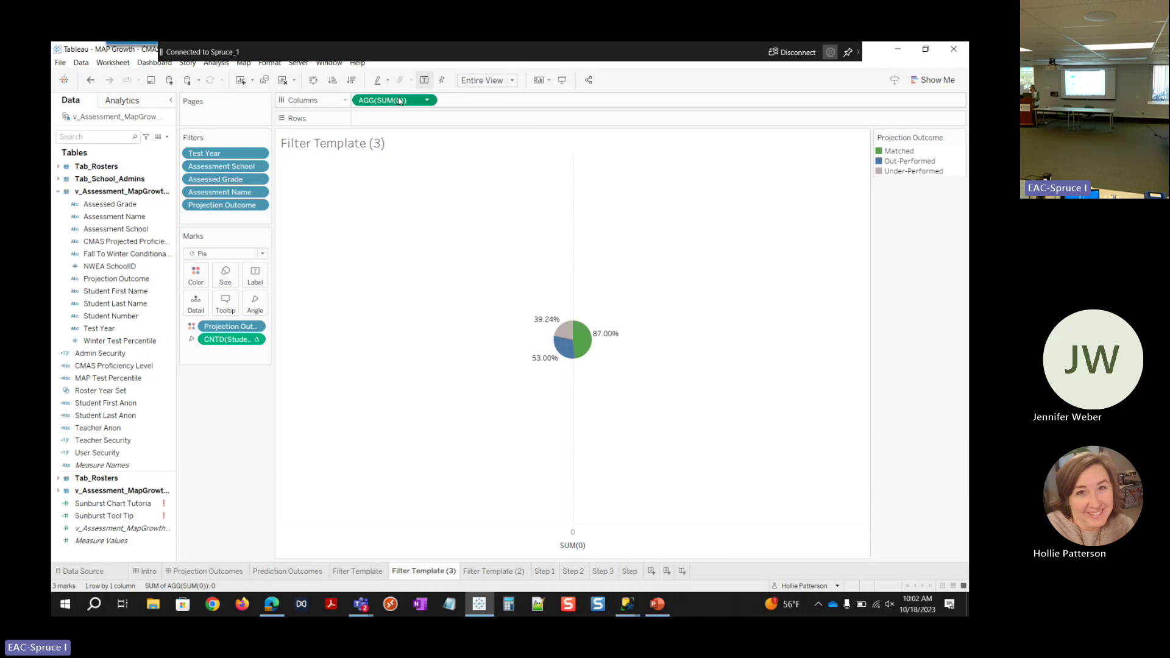
drag(399, 101, 494, 102)
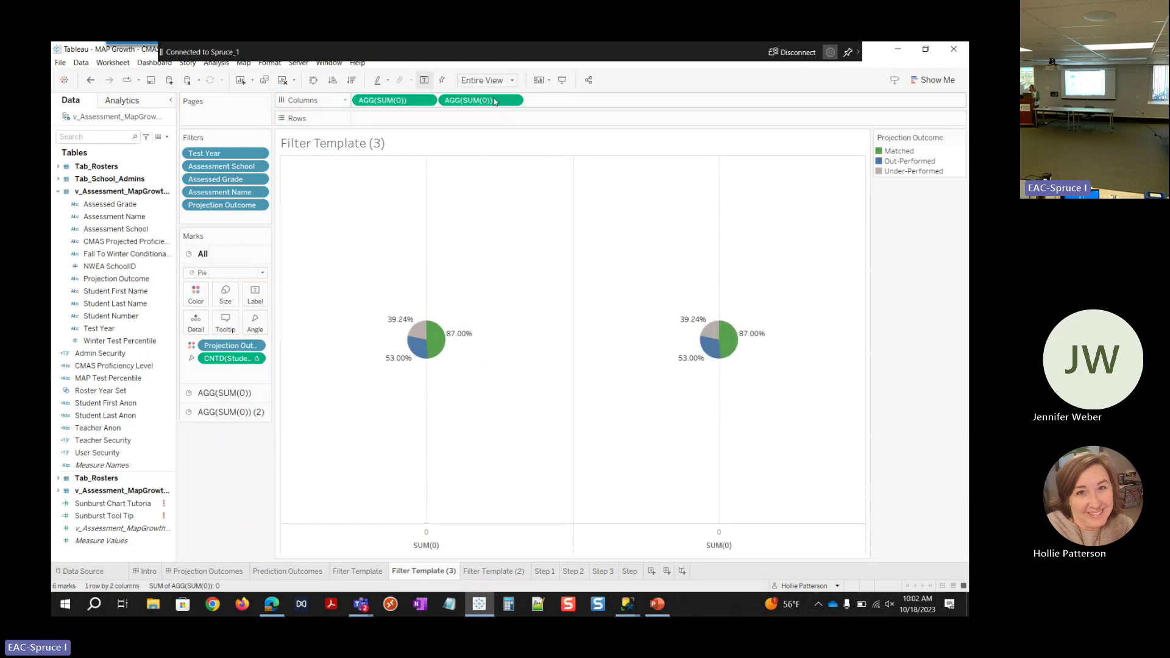
right_click(495, 101)
mouse_move(538, 229)
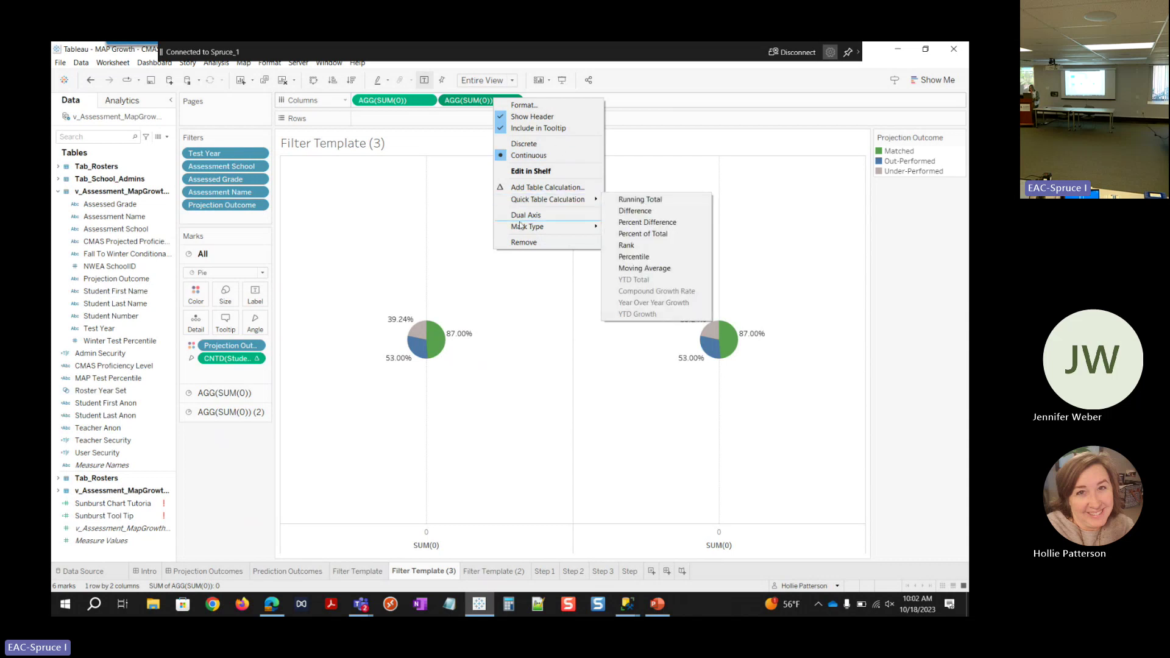
click(461, 221)
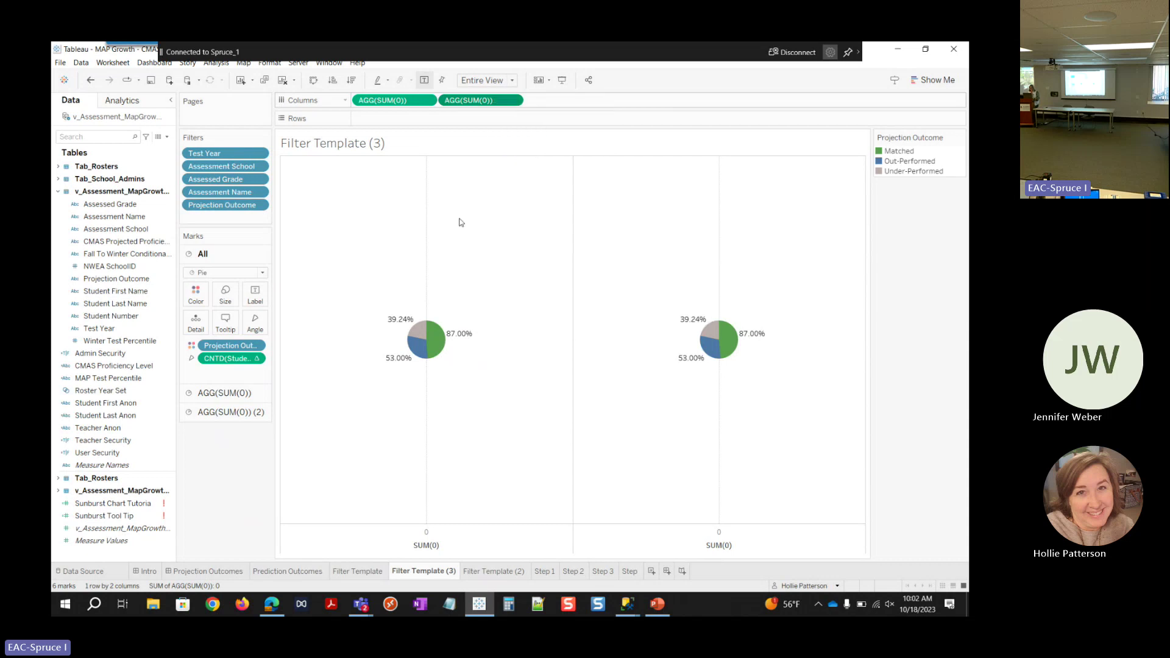
Step: Enlarge both pies together to about three quarters of the size range
click(236, 294)
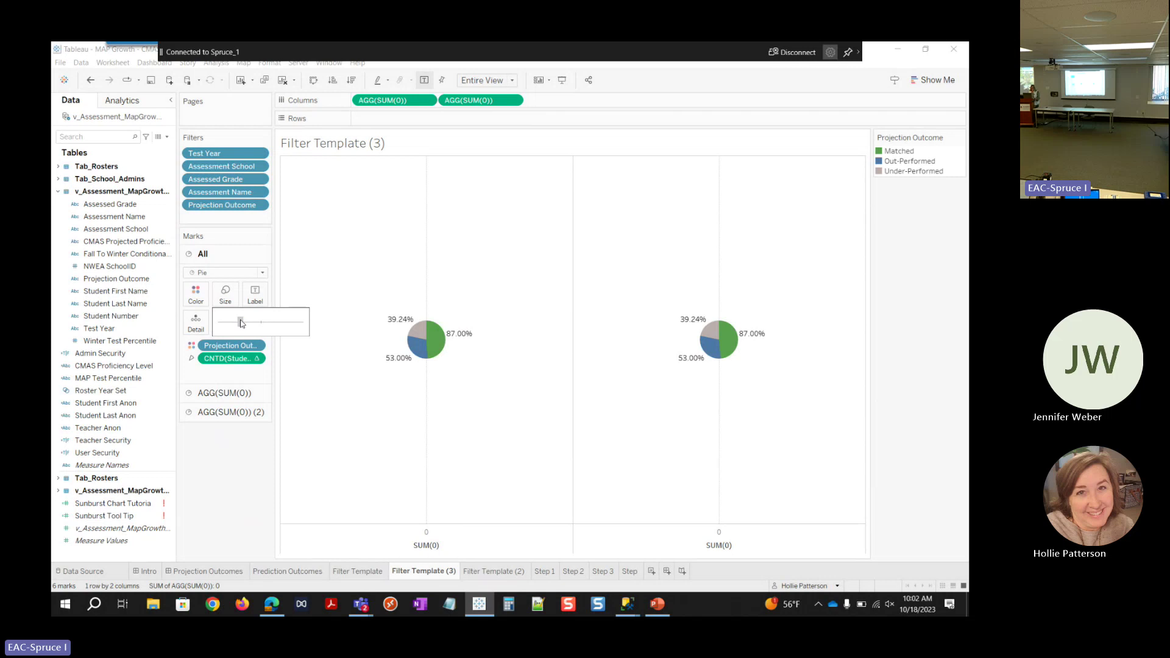
drag(240, 323, 282, 321)
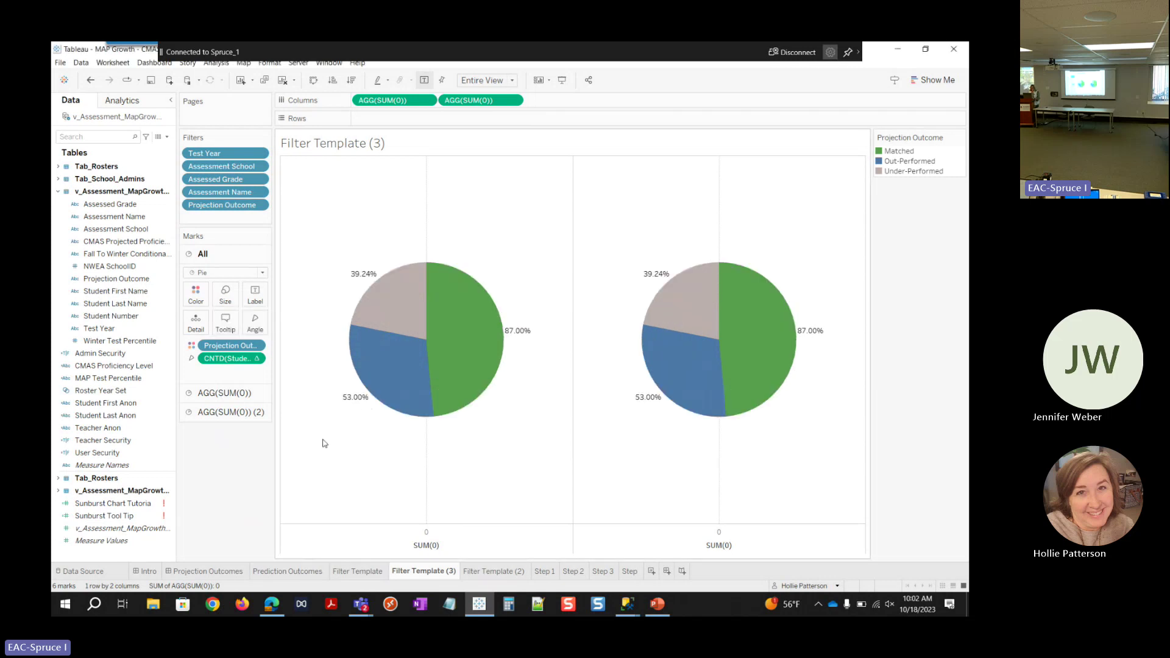
Step: Split the first pie by Assessed Grade and use that field for colour alongside Projection Outcome
click(225, 393)
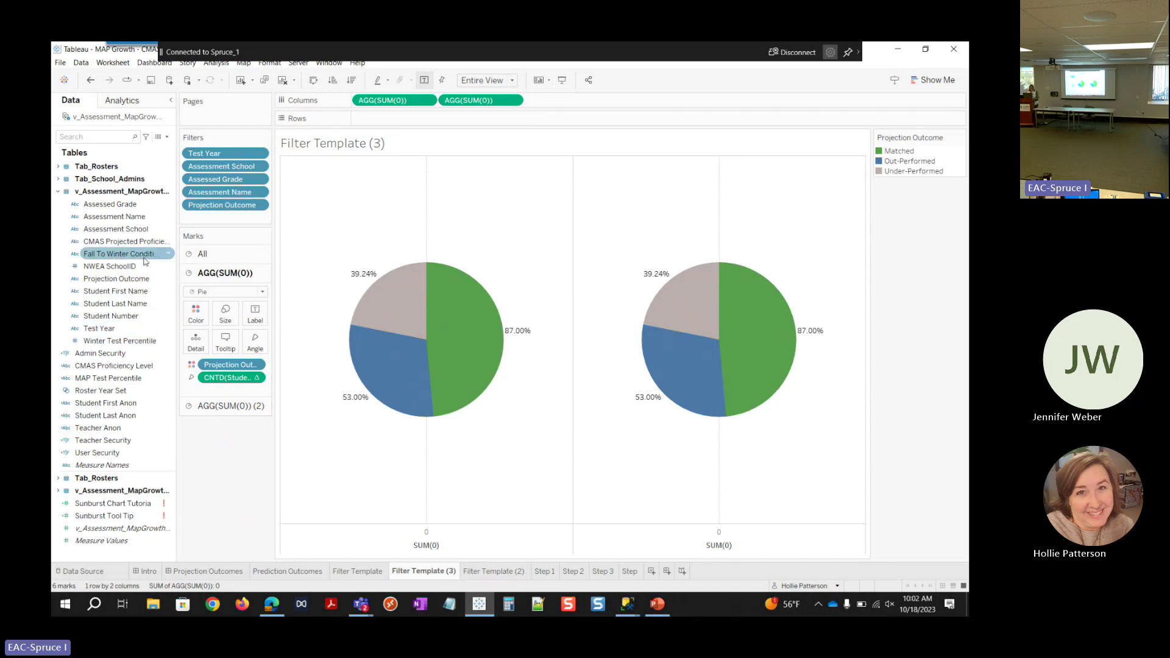
drag(124, 210, 200, 347)
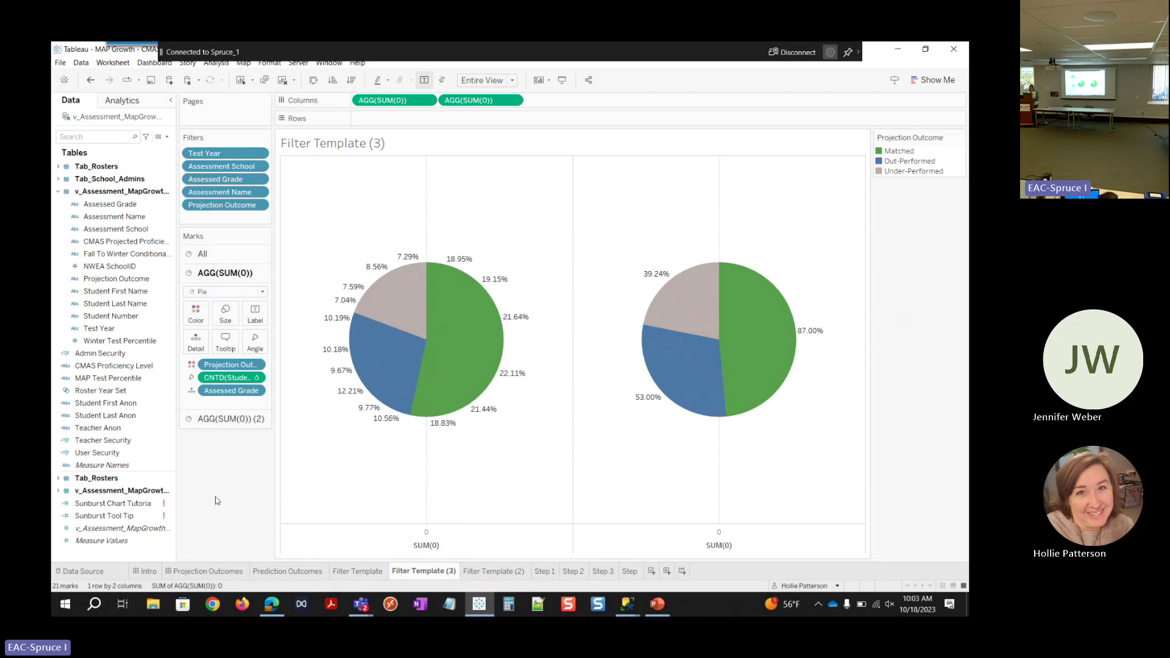
click(192, 392)
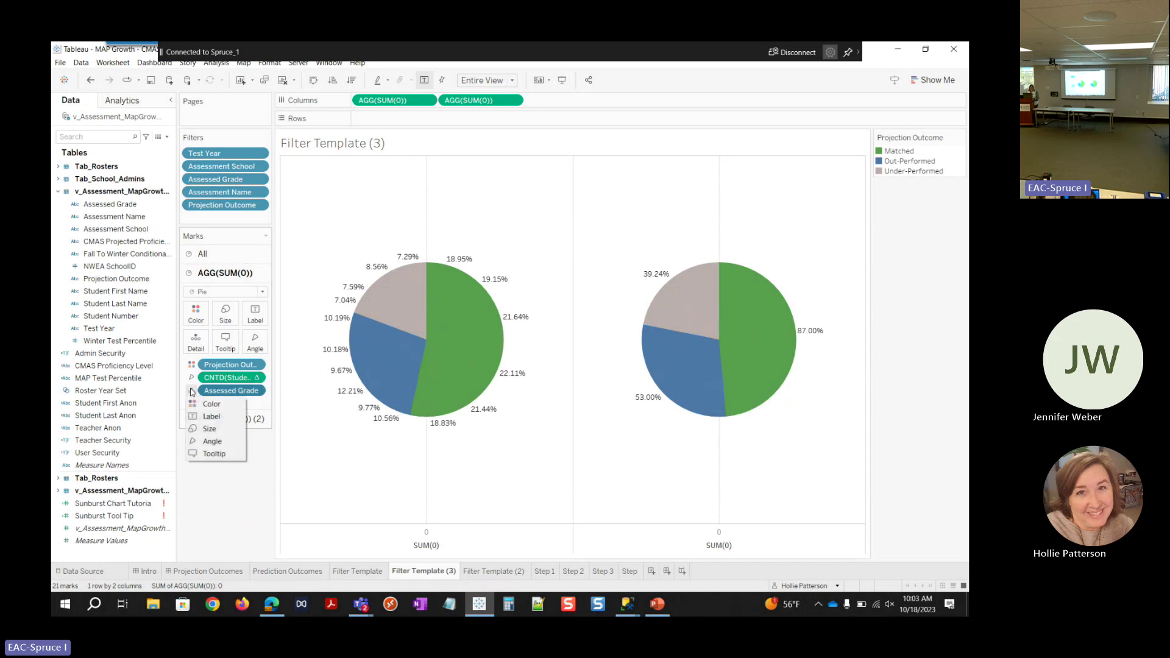
click(210, 404)
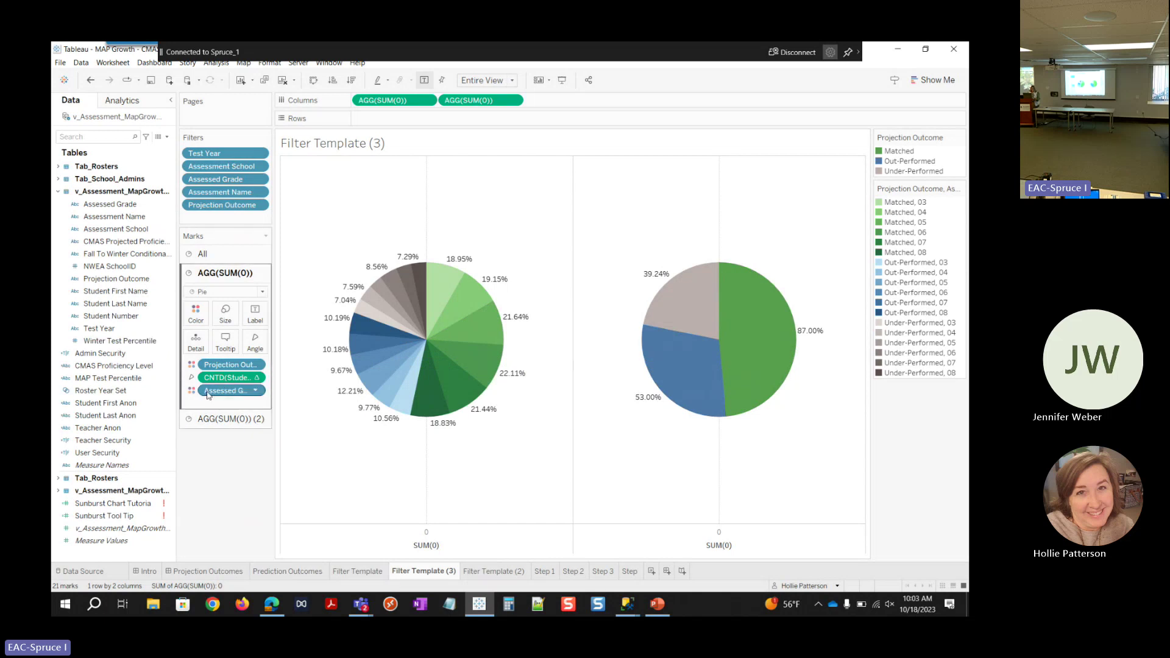
drag(208, 394, 208, 395)
drag(272, 304, 196, 312)
Step: Label the first pie's slices with the percent-of-total student count above the Assessed Grade
drag(210, 392, 253, 316)
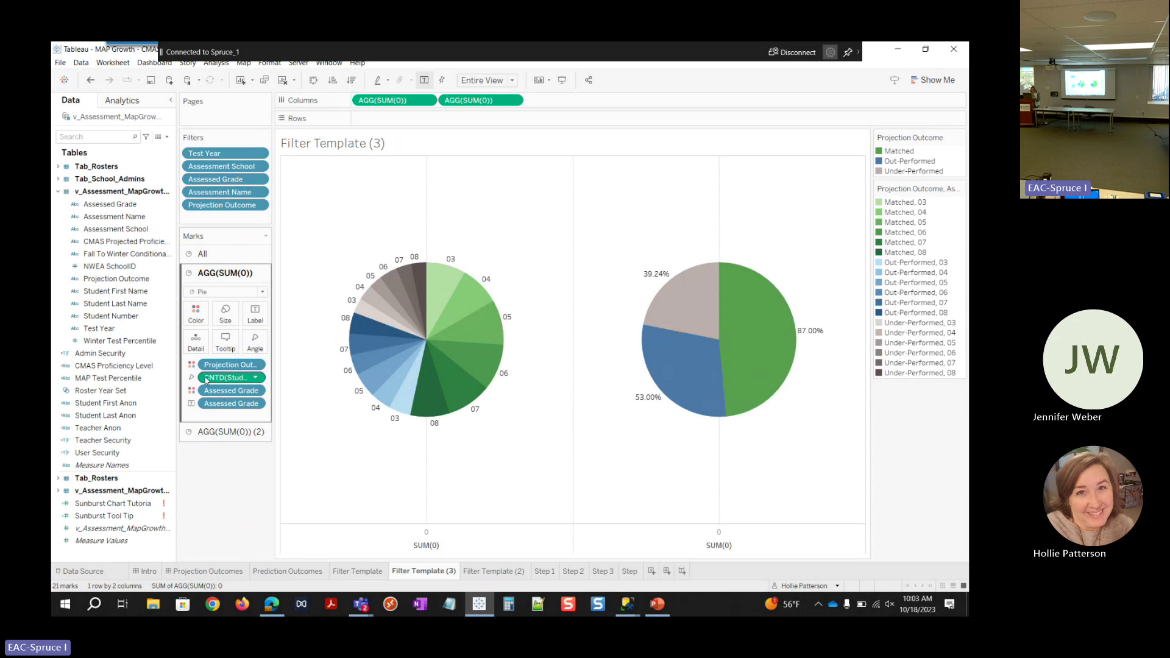
drag(206, 380, 253, 315)
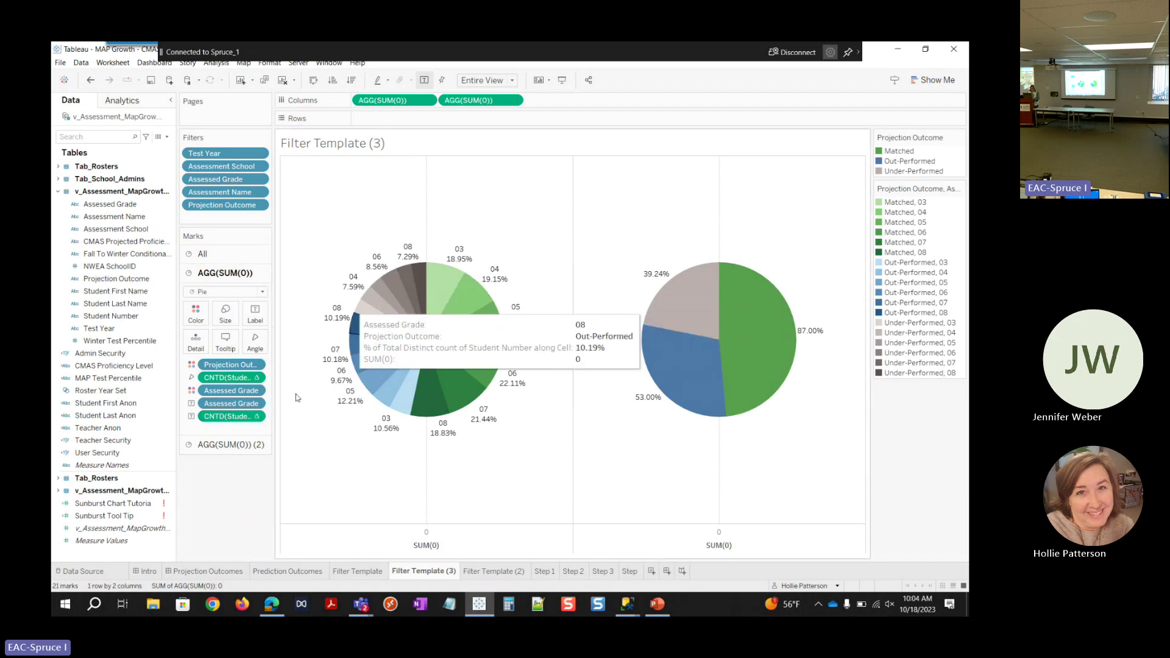
drag(211, 419, 211, 400)
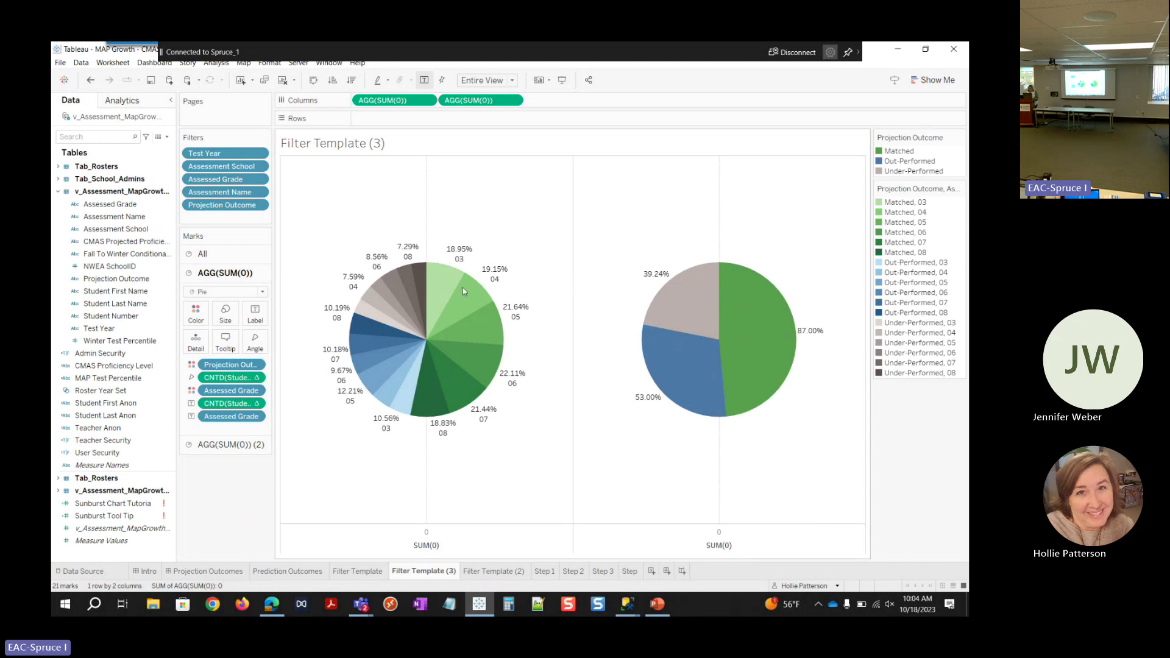
mouse_move(474, 388)
mouse_move(457, 267)
Step: Label the second pie's slices with Projection Outcome and the percent-of-total distinct student count
click(235, 446)
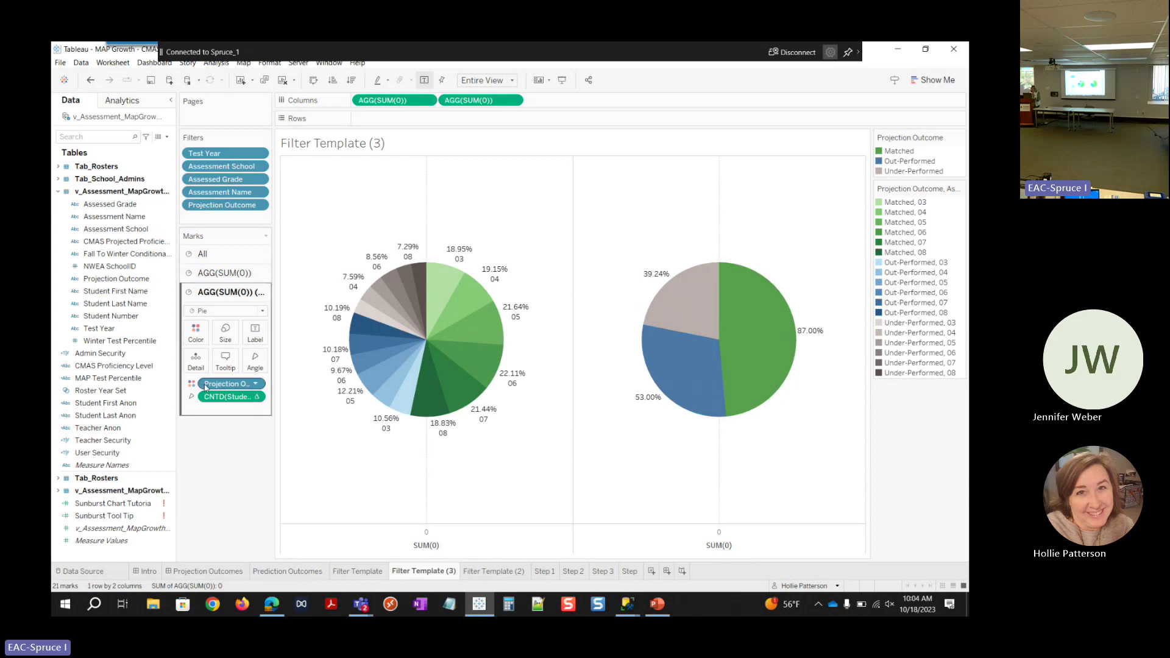
drag(205, 386, 255, 331)
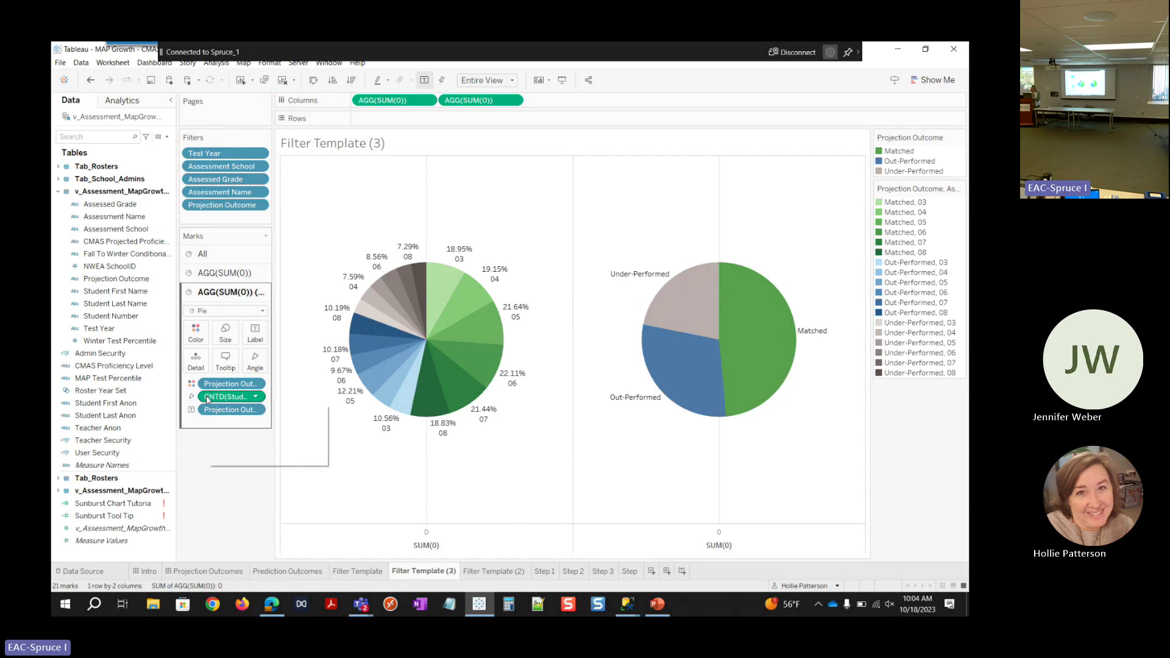
drag(207, 397, 251, 333)
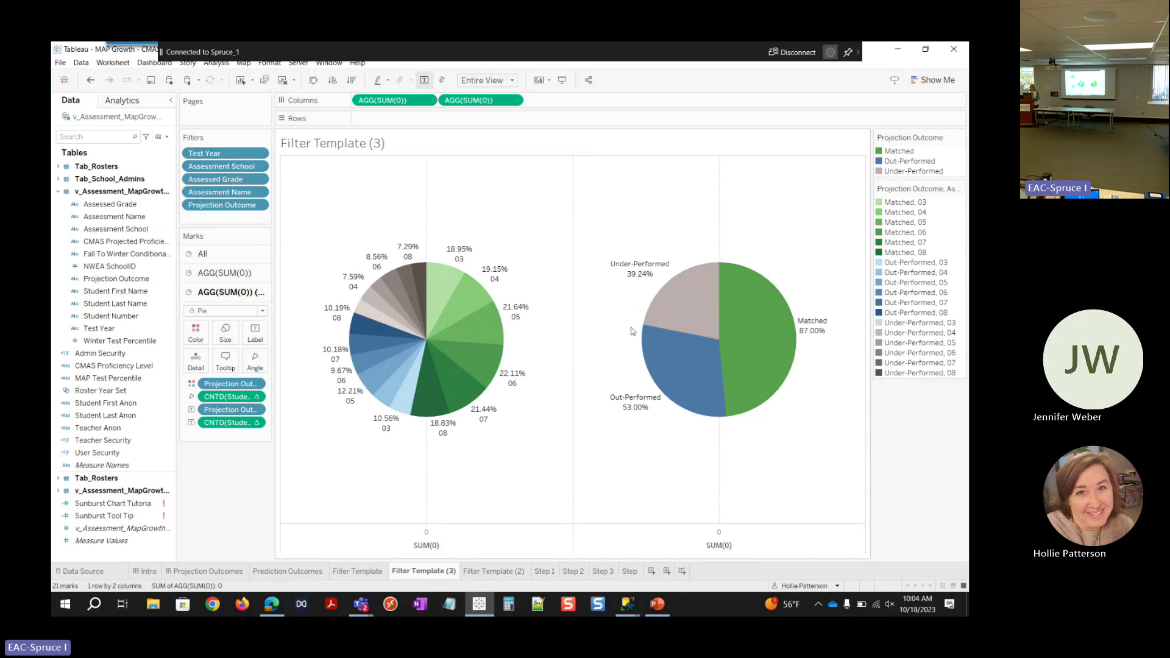
Step: Move the second pie's Under-Performed, Matched and Out-Performed labels inside their own slices
click(637, 270)
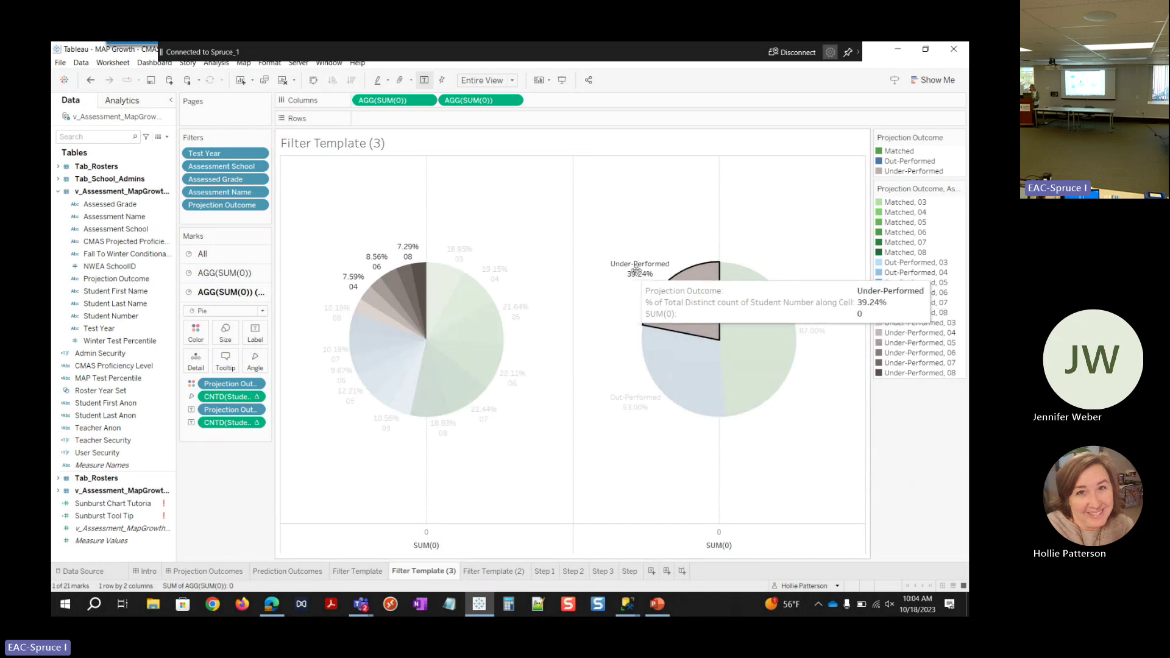
drag(636, 270, 684, 306)
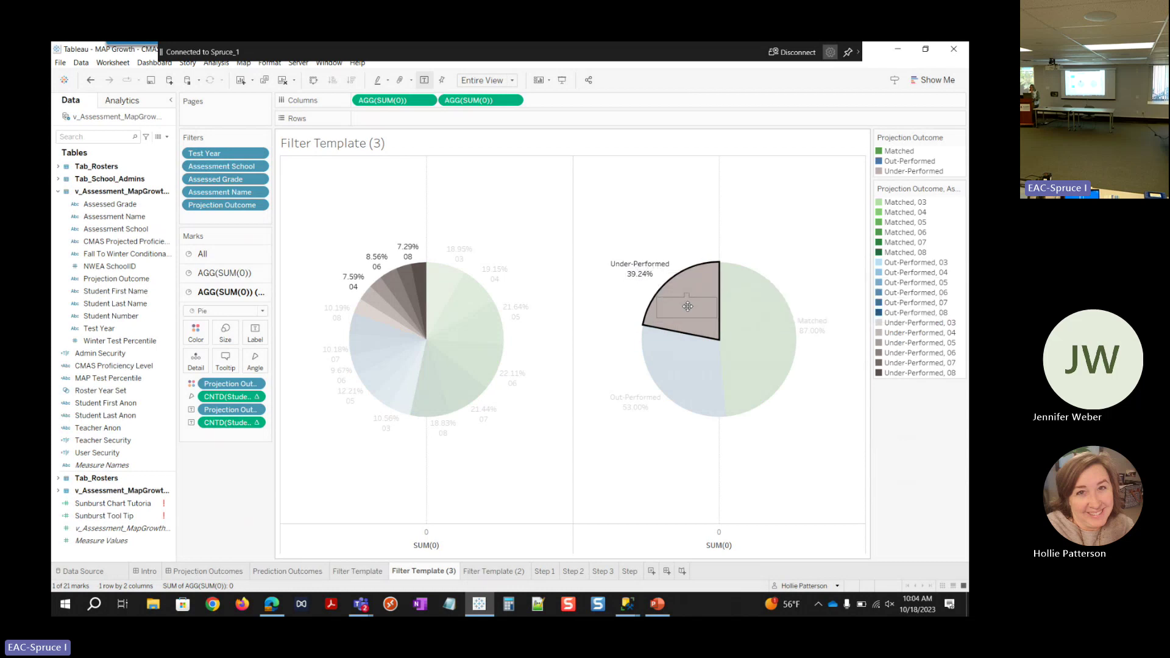
click(797, 250)
click(814, 321)
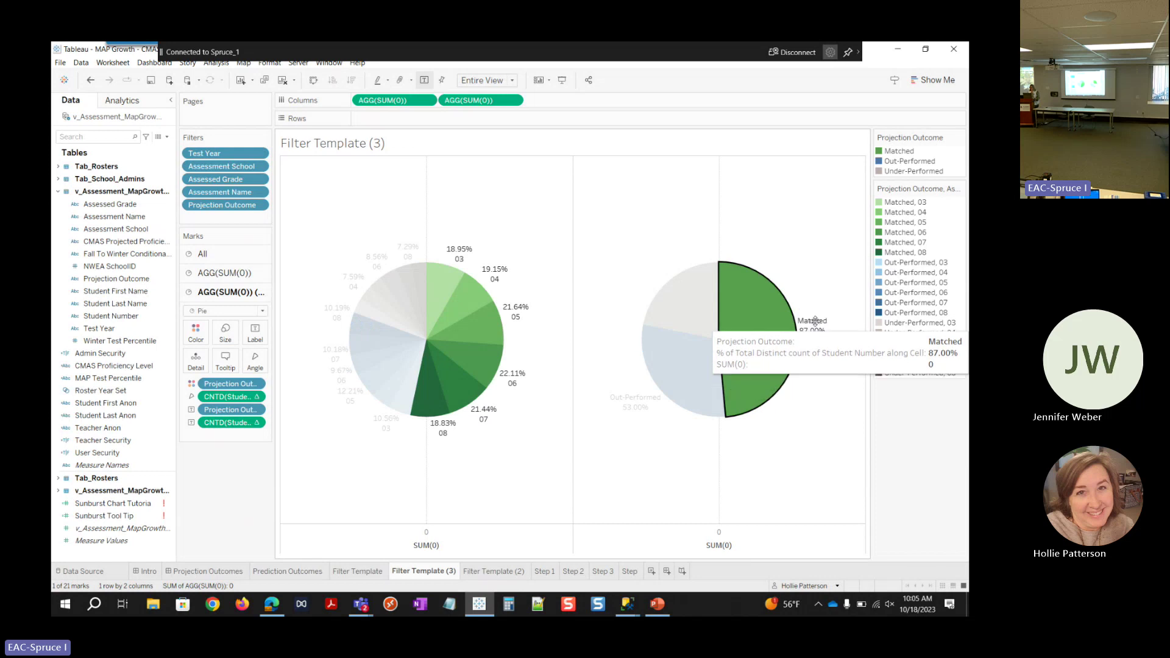
drag(815, 321, 682, 365)
click(677, 390)
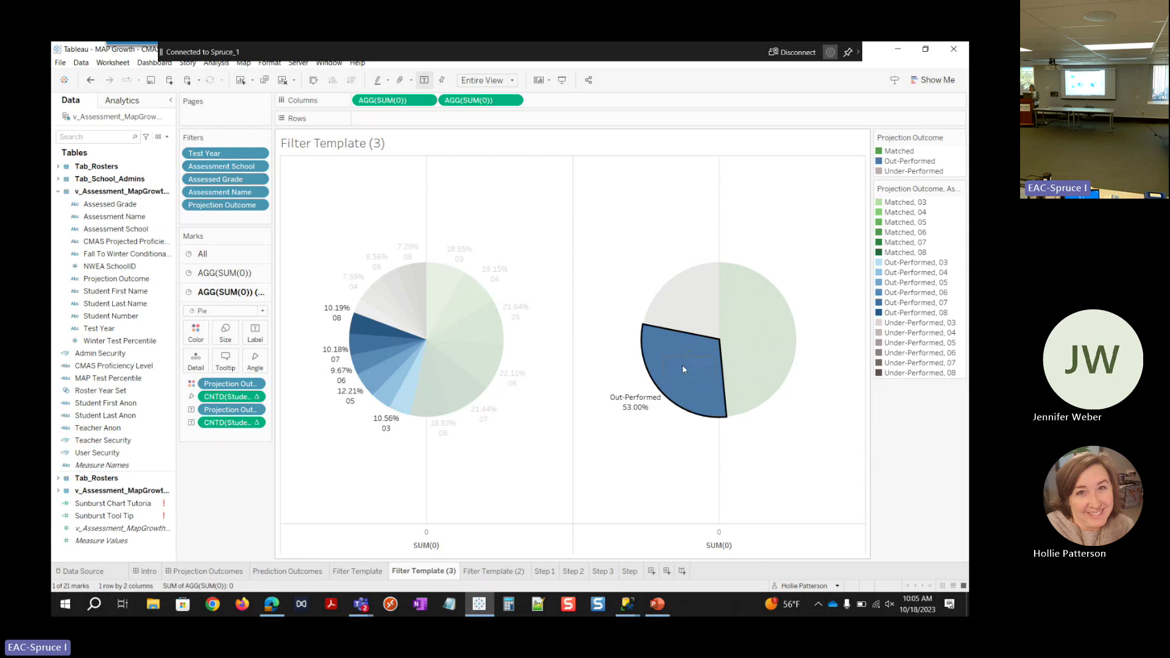
click(669, 429)
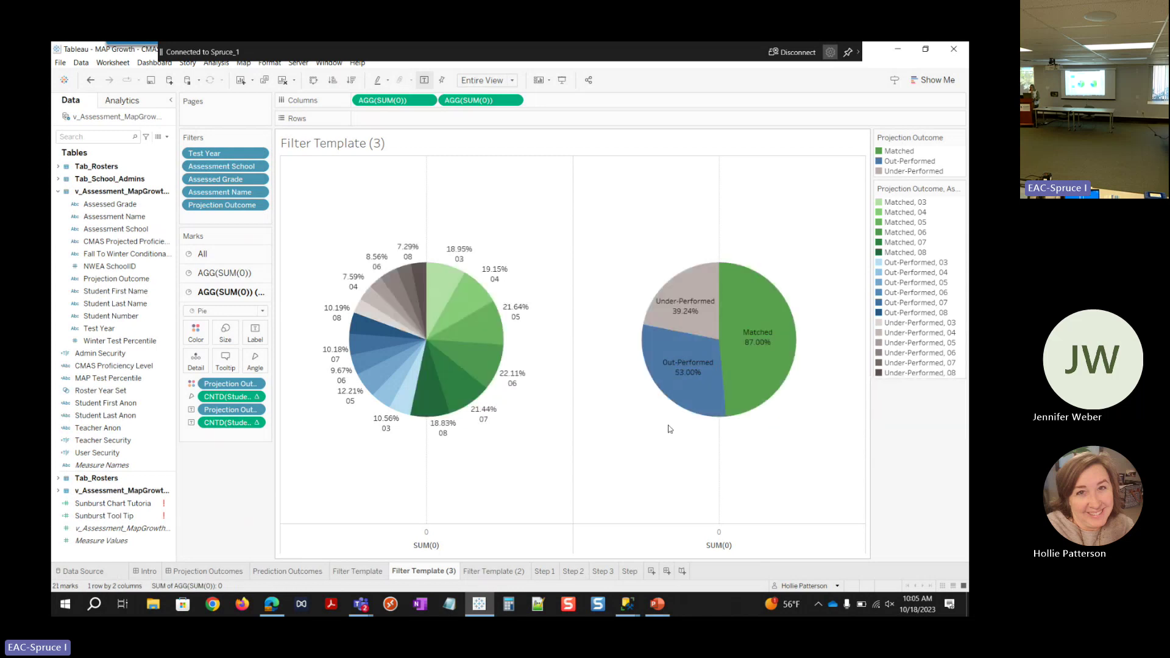
Step: Make the second pie slightly smaller than the first and overlay the two pies with a dual axis
click(226, 336)
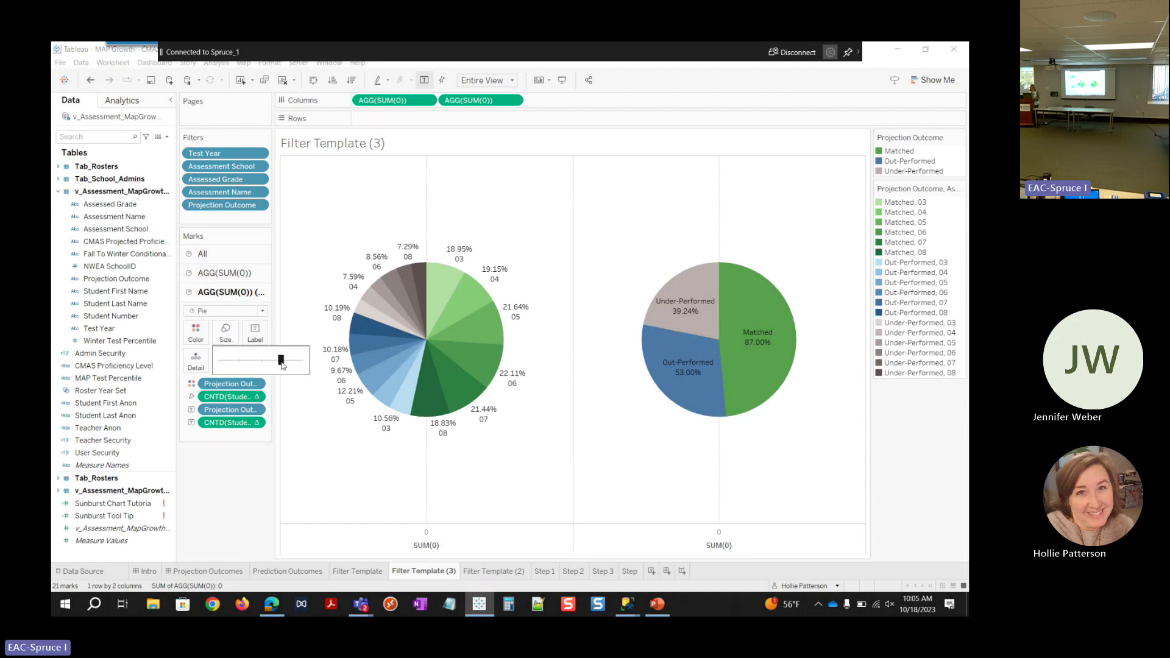
drag(282, 365, 278, 364)
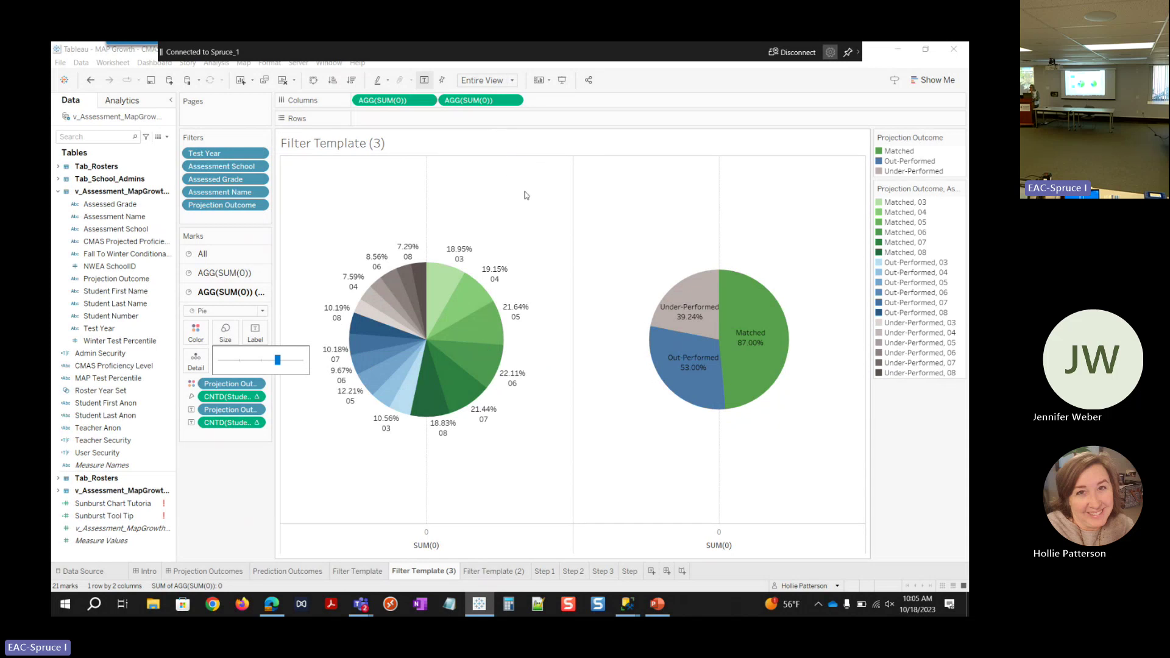
right_click(505, 102)
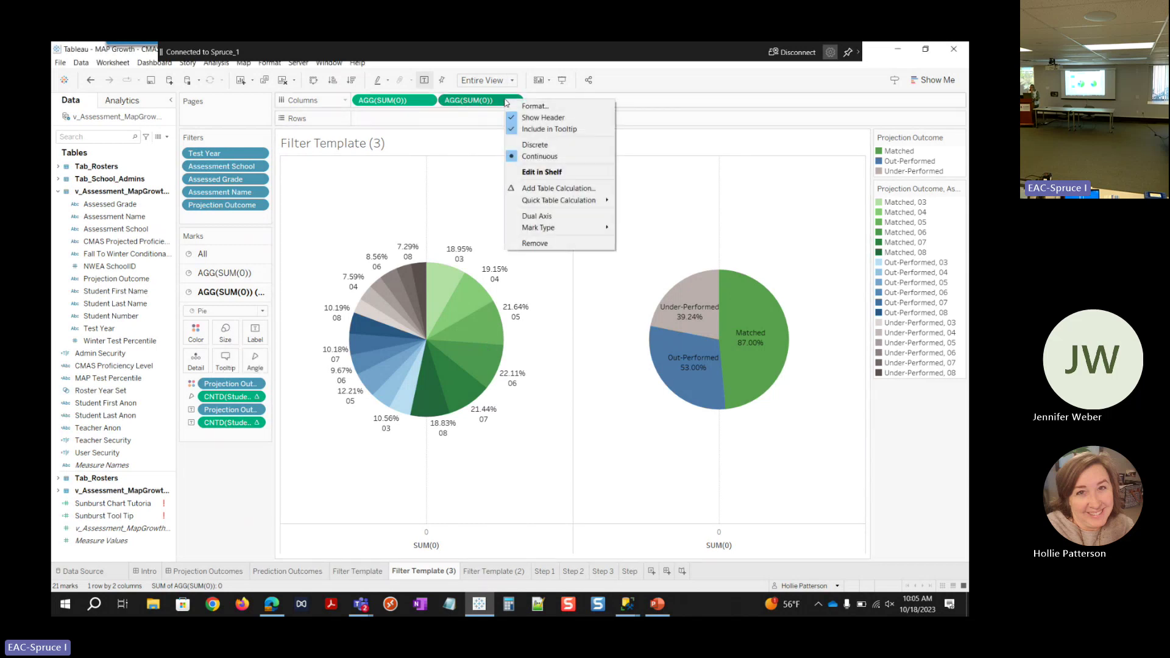
click(538, 217)
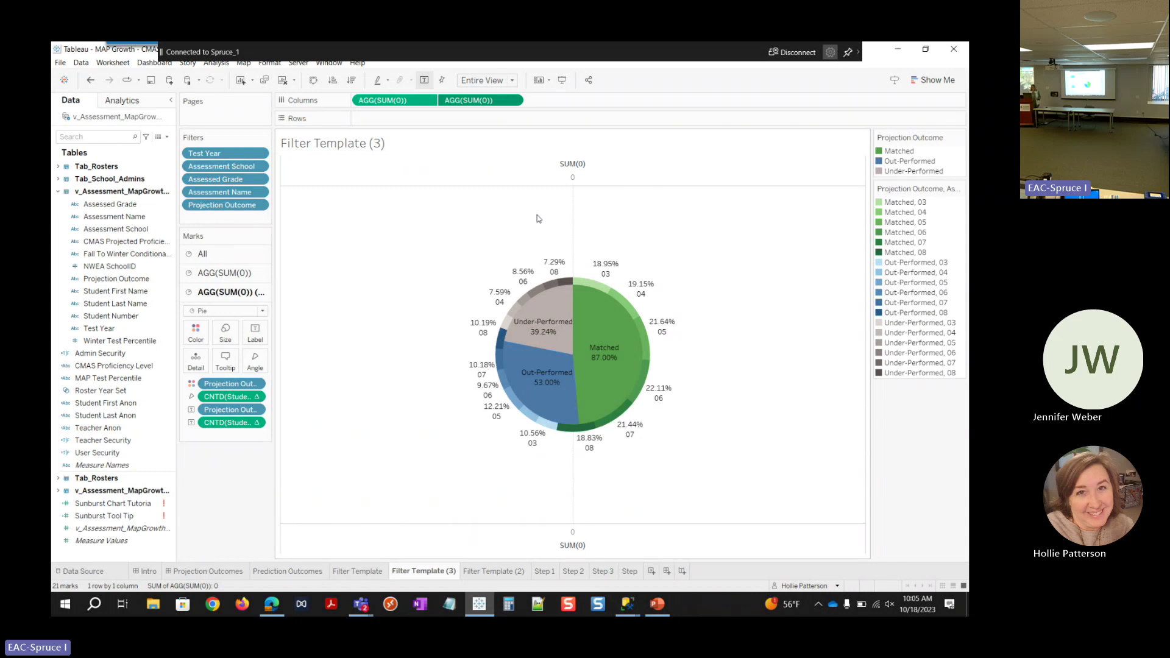
Step: Show the Test Year and Assessment Name filters and limit the chart to 22-23 and Math K-12
click(259, 153)
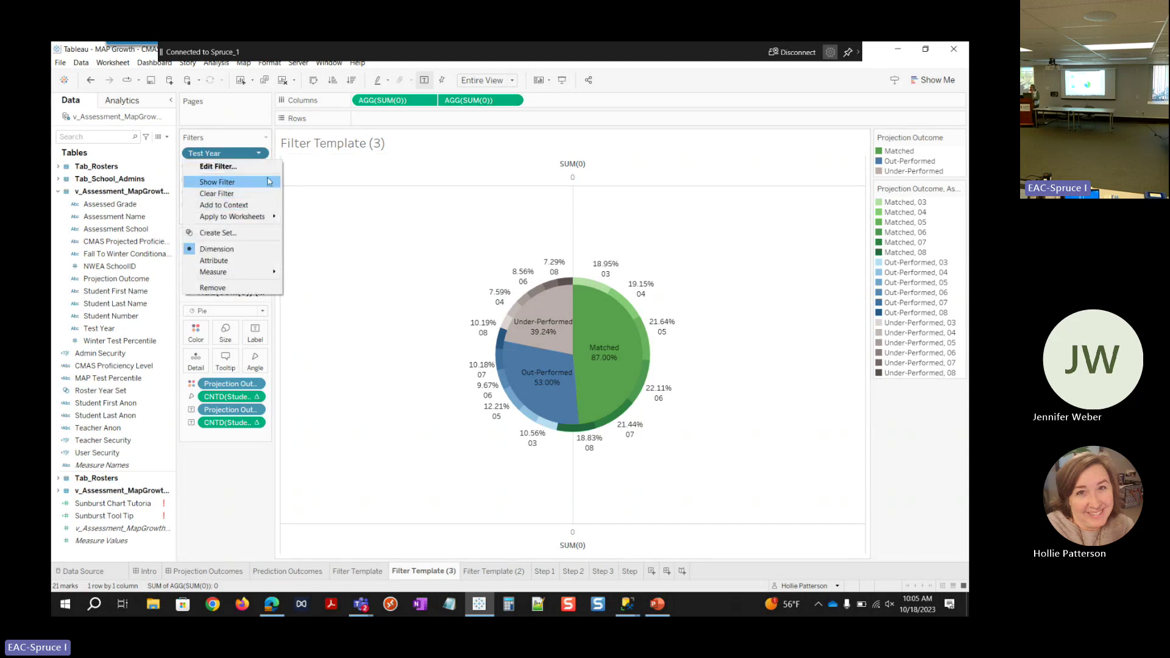
click(266, 182)
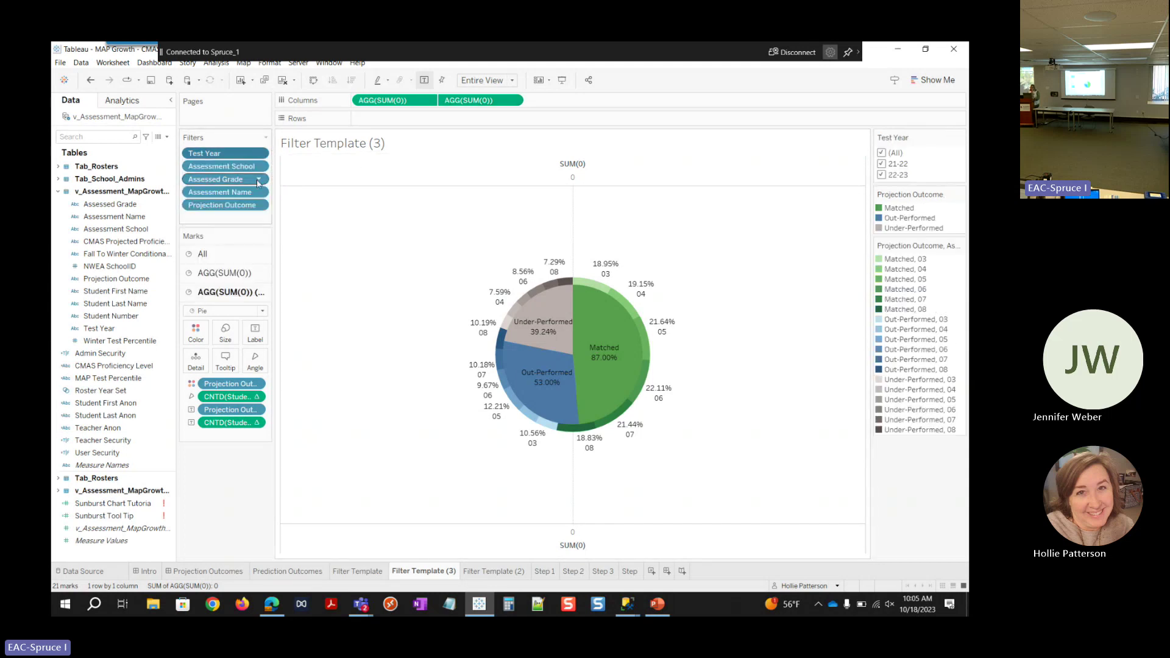
click(259, 193)
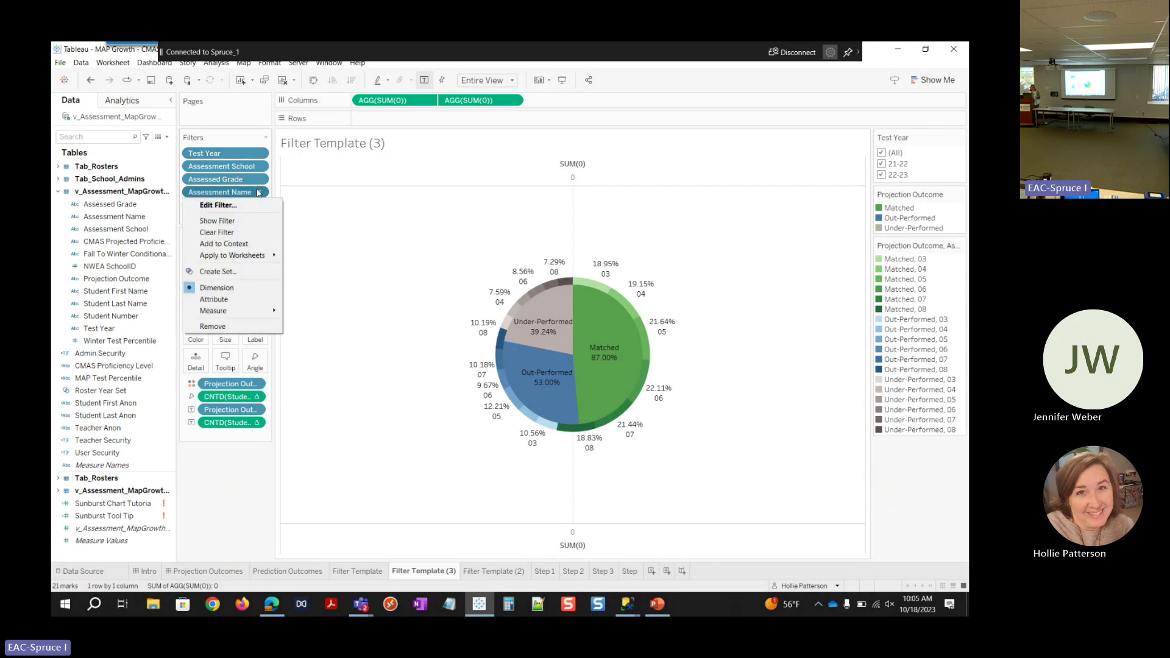
click(249, 222)
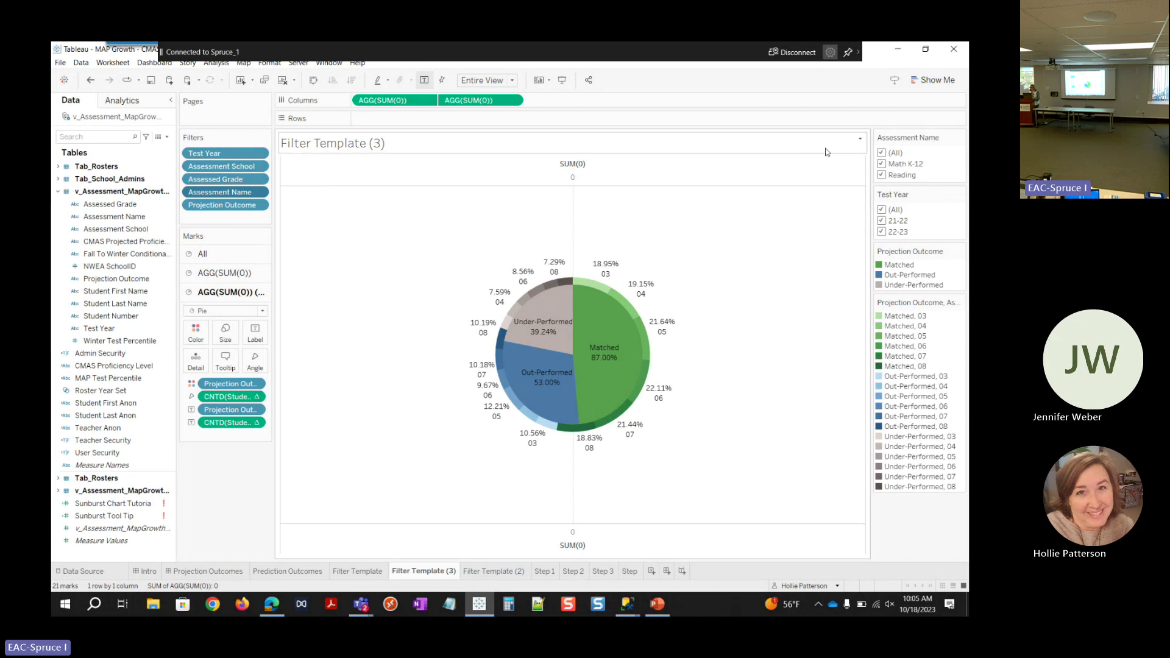
click(881, 221)
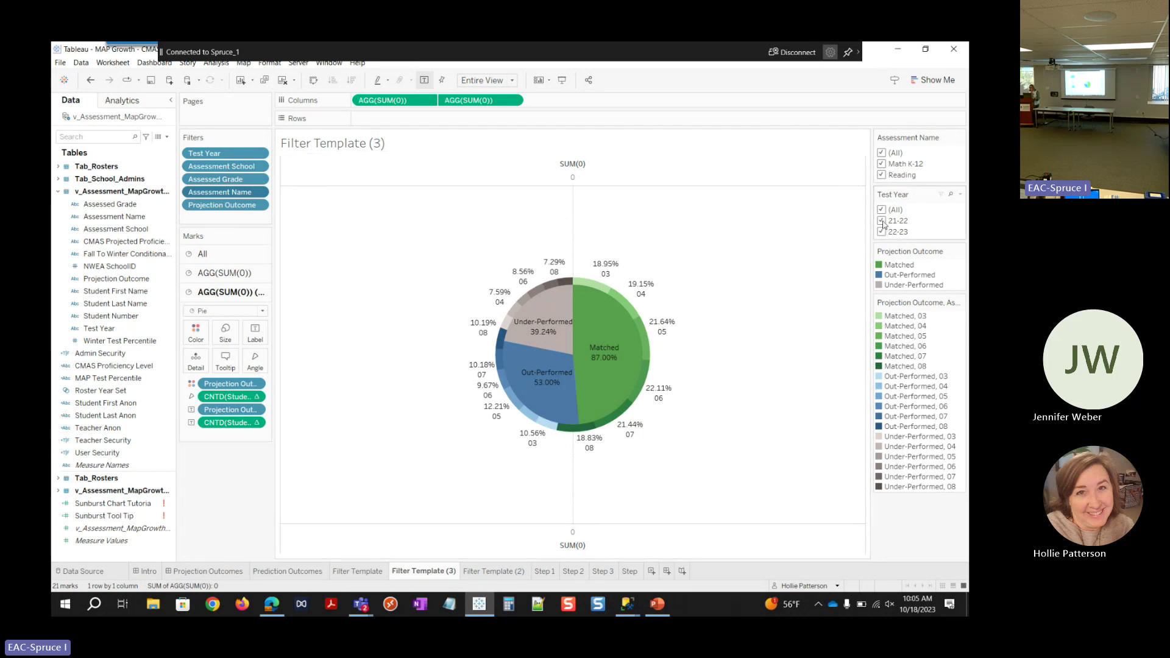
click(881, 175)
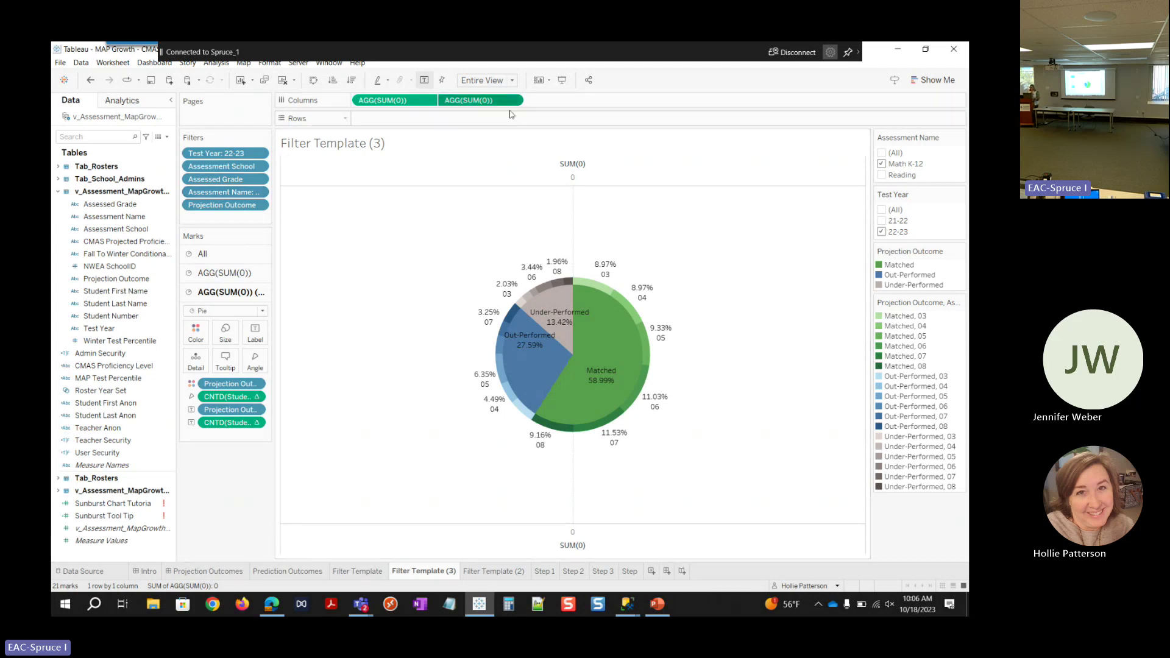
Step: Turn the dual axis off to separate the two pies, and turn it back on to overlay them
right_click(503, 102)
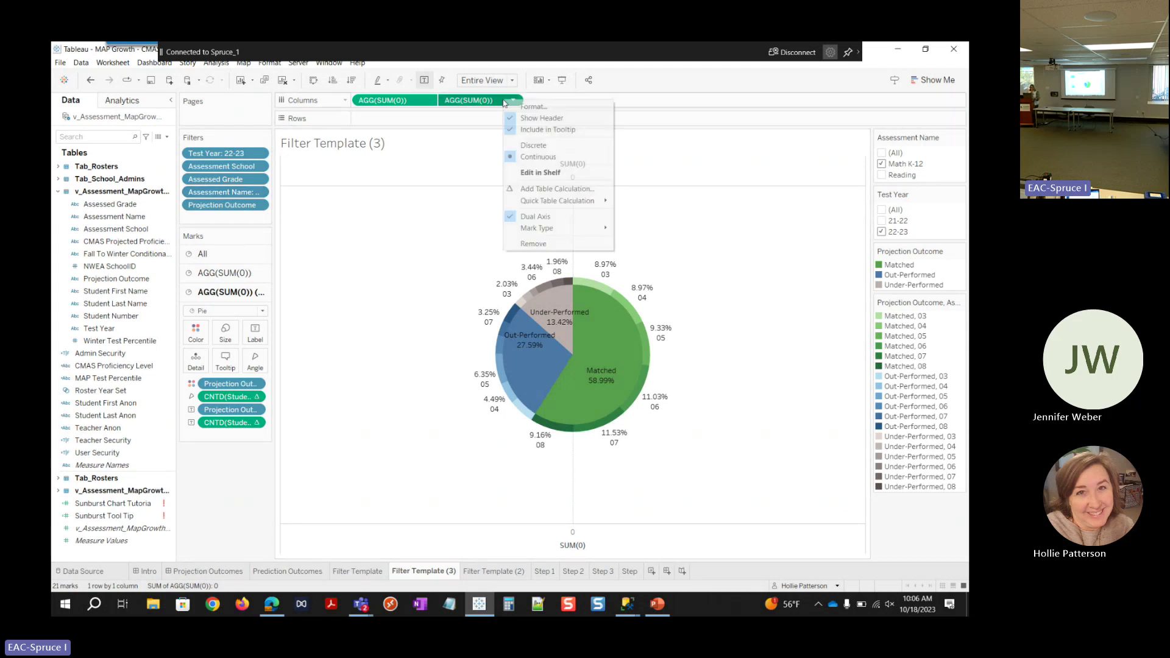
click(529, 220)
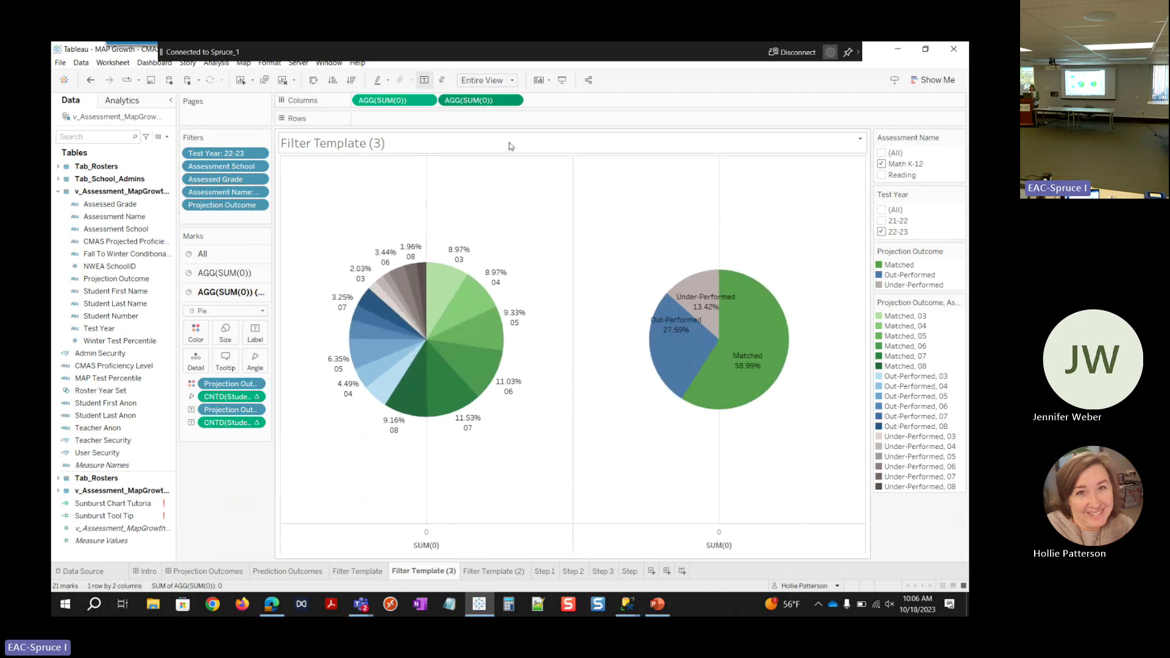
right_click(505, 104)
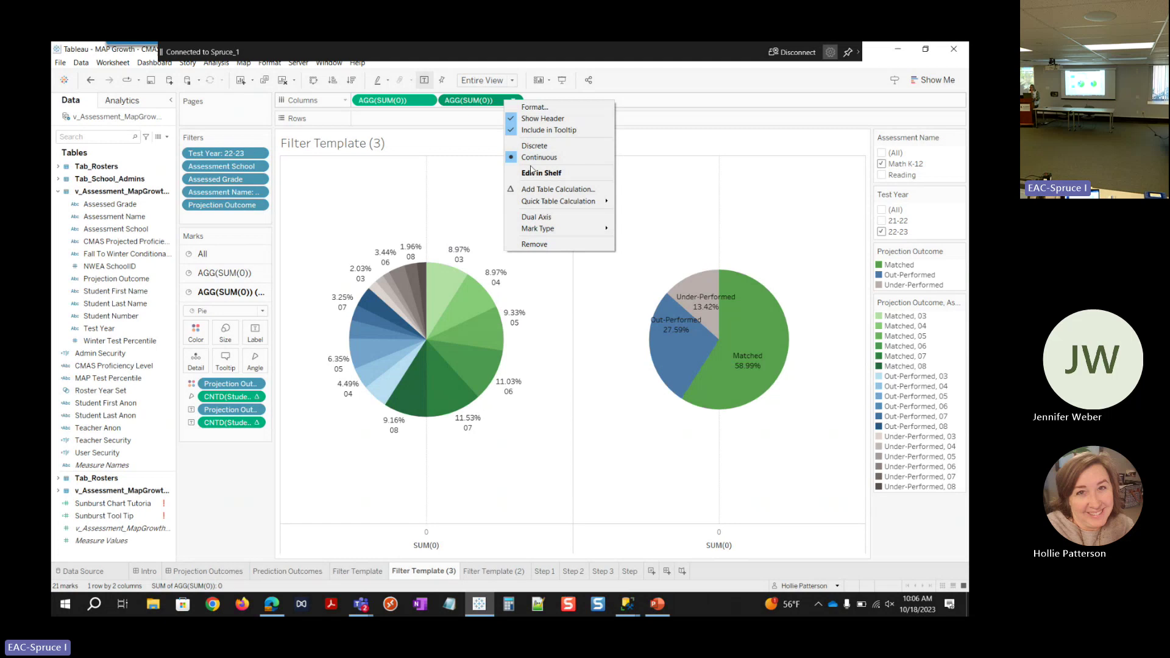
click(534, 221)
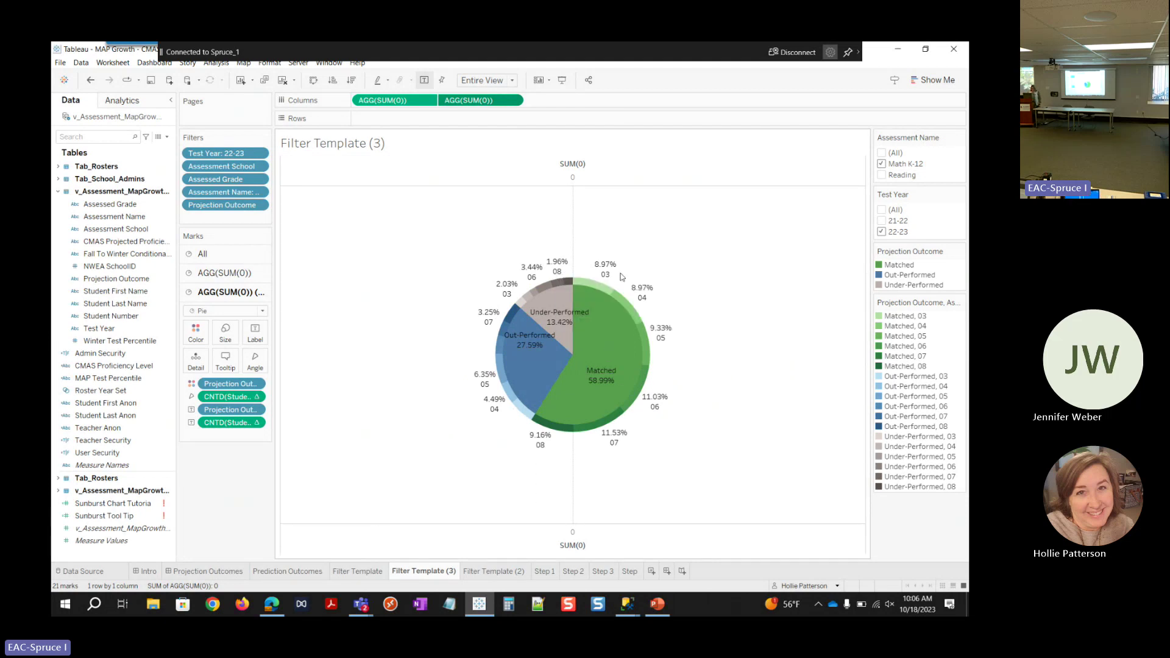
Step: Remove the SUM(0) line from the sunburst chart's tooltip
mouse_move(603, 356)
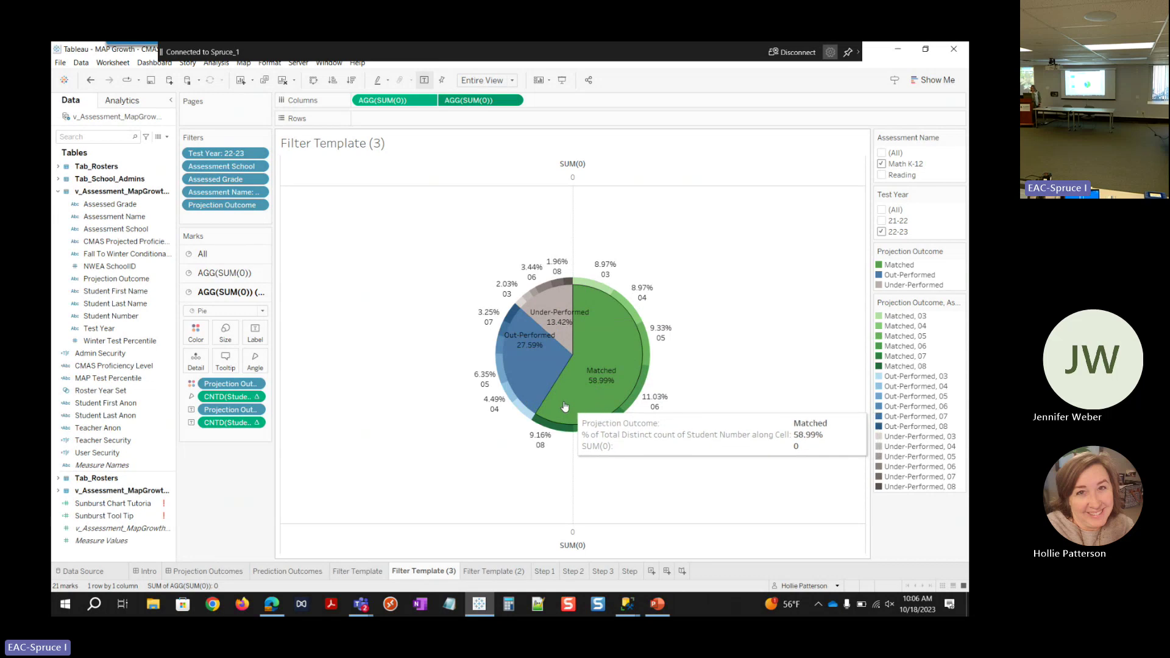
mouse_move(544, 329)
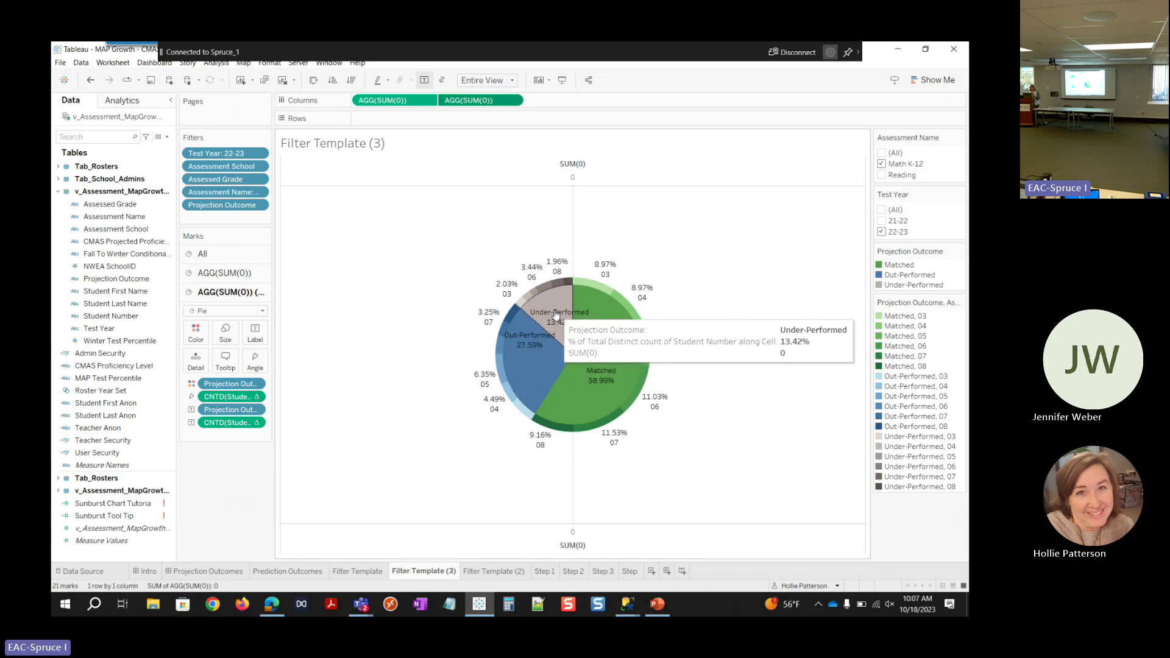
click(228, 359)
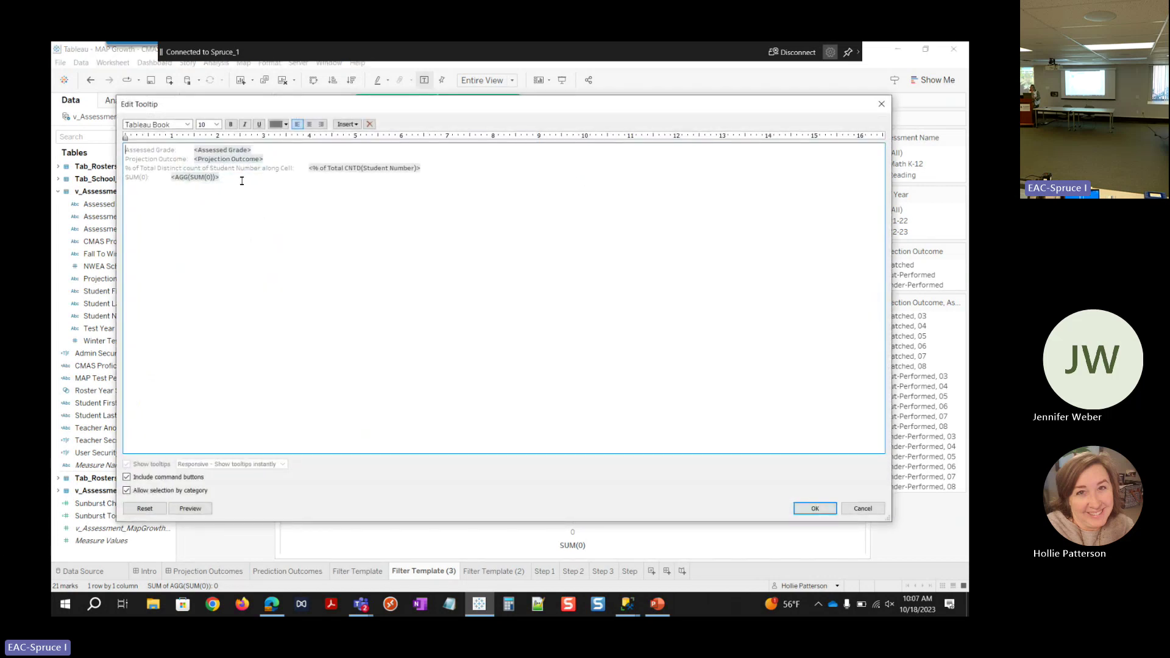
drag(242, 181, 119, 183)
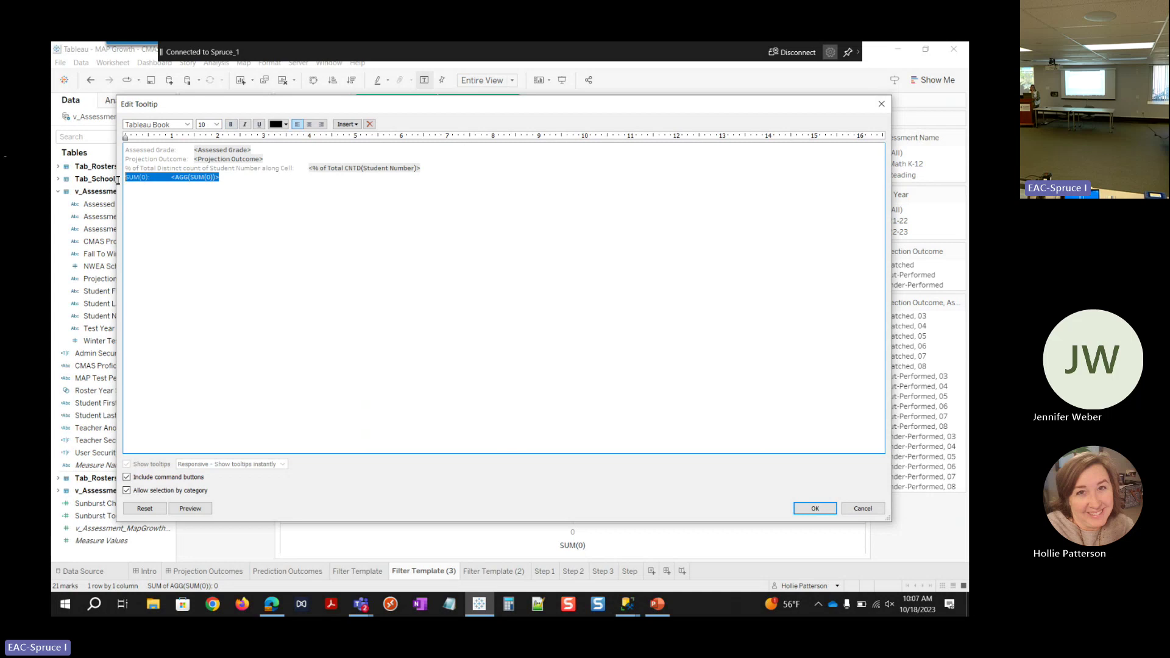
key(Delete)
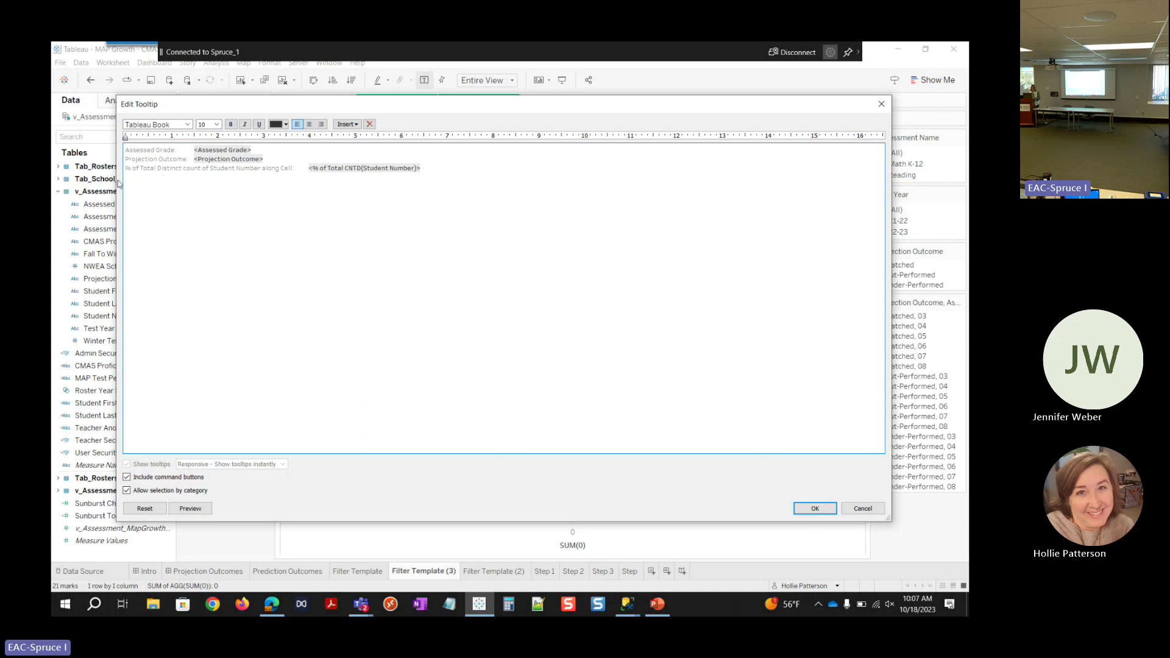
click(815, 508)
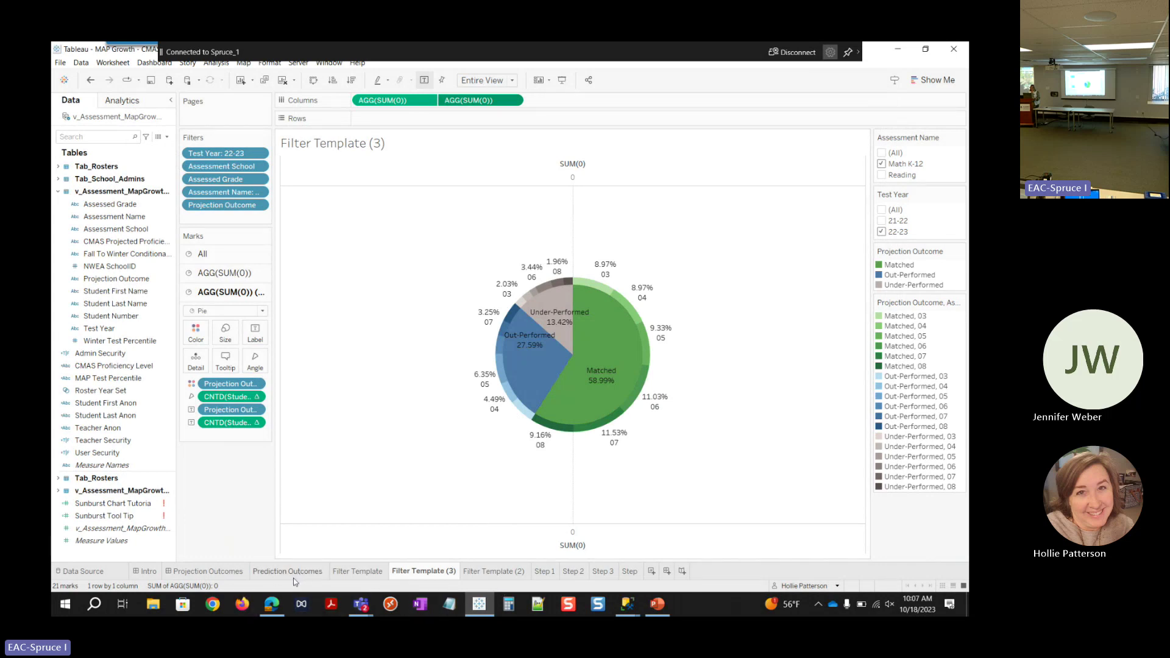
Step: On the Projection Outcomes dashboard, check how selecting the Matched slice and its grade 03 segment filters the student details, and clear the selection
click(228, 572)
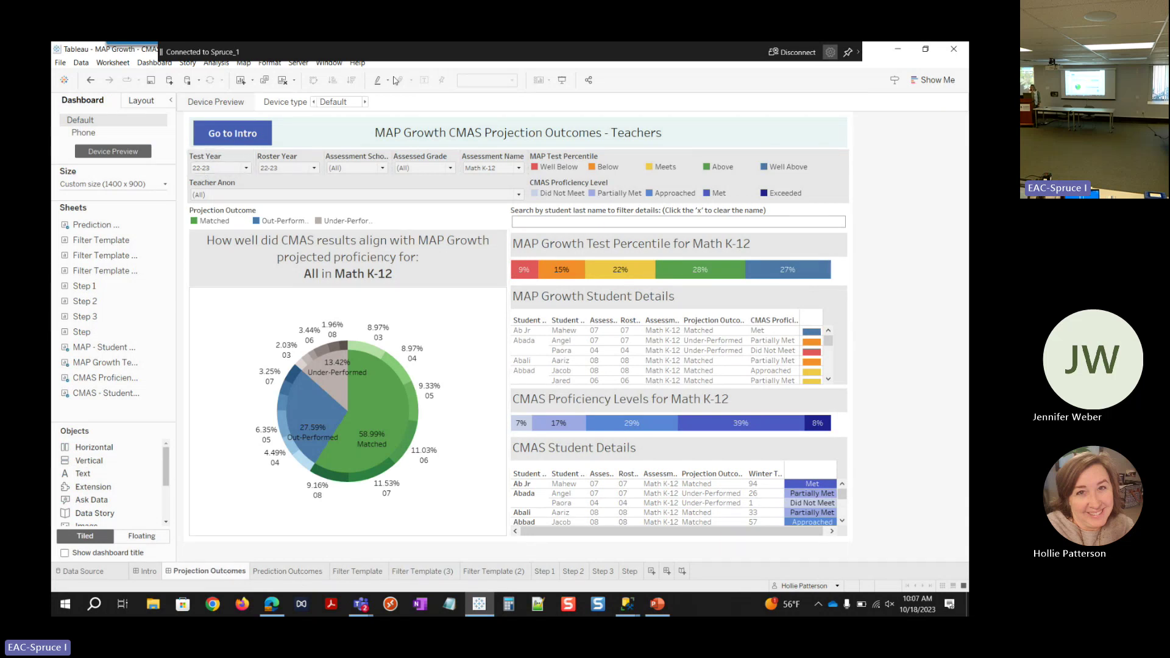
click(854, 55)
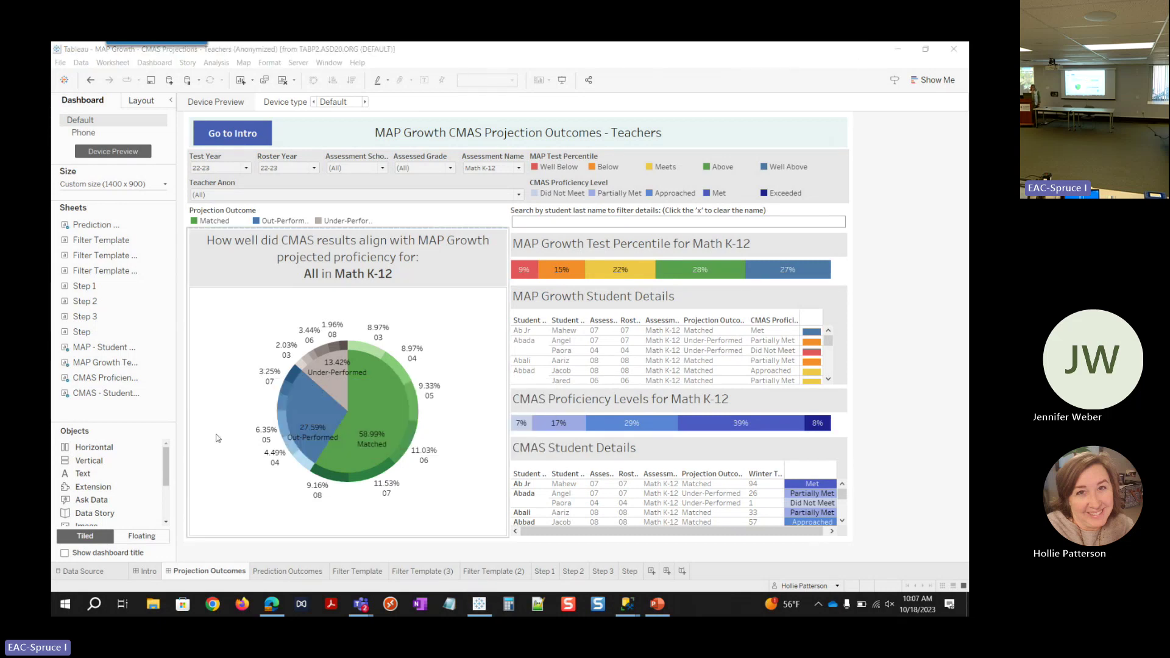
mouse_move(384, 394)
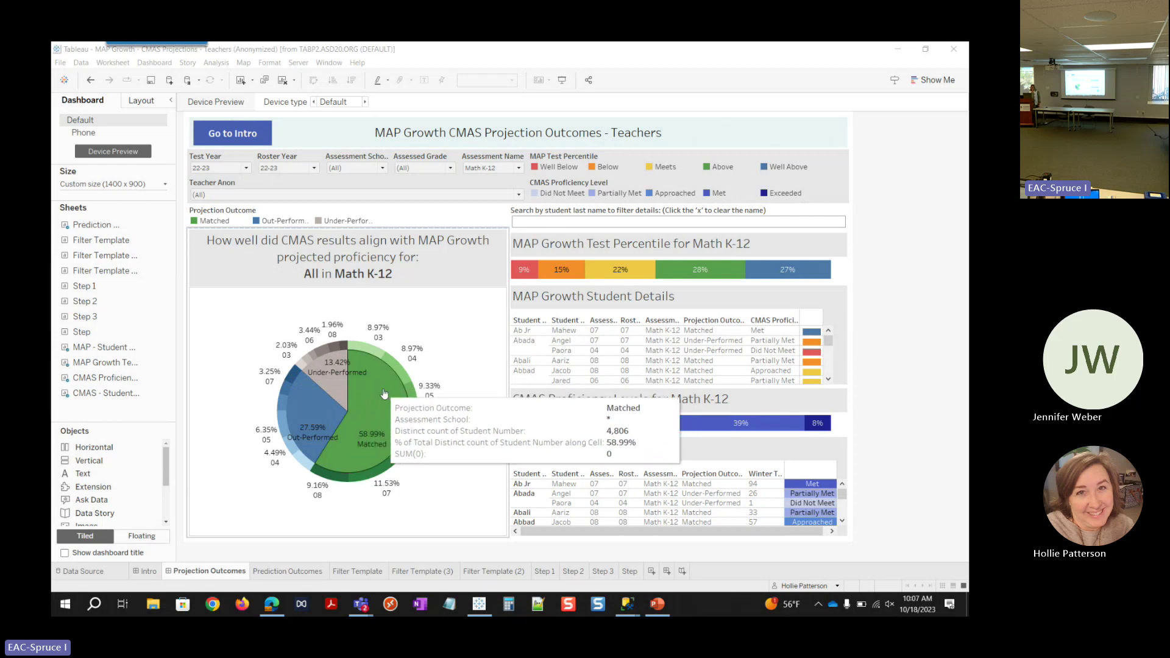
click(387, 401)
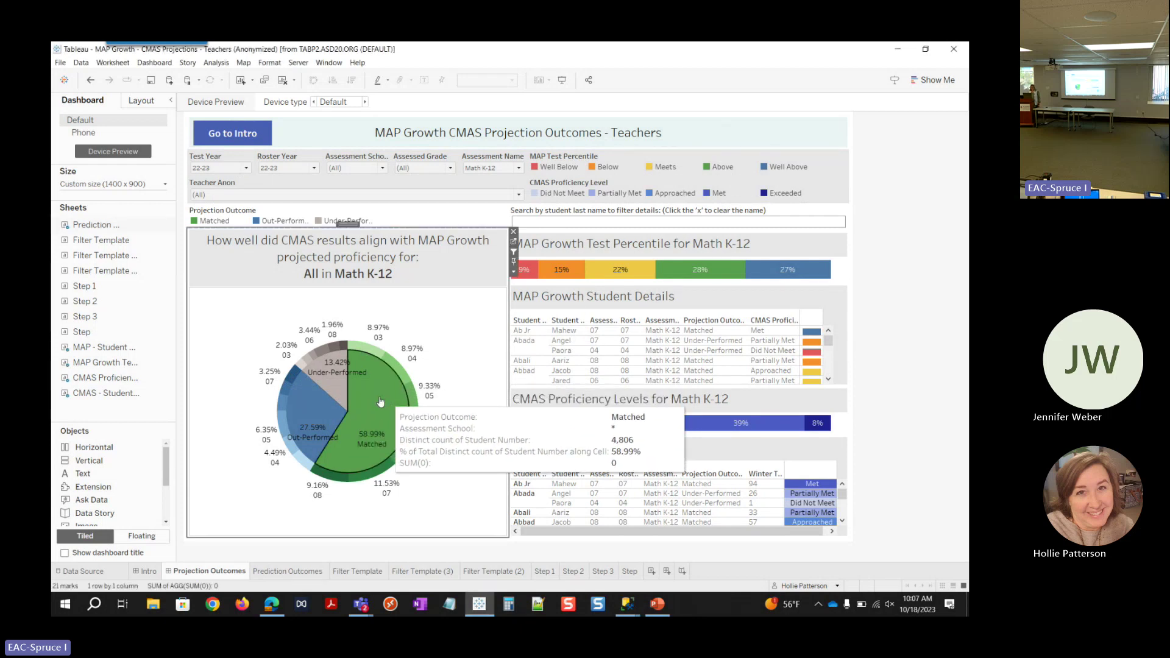
click(376, 406)
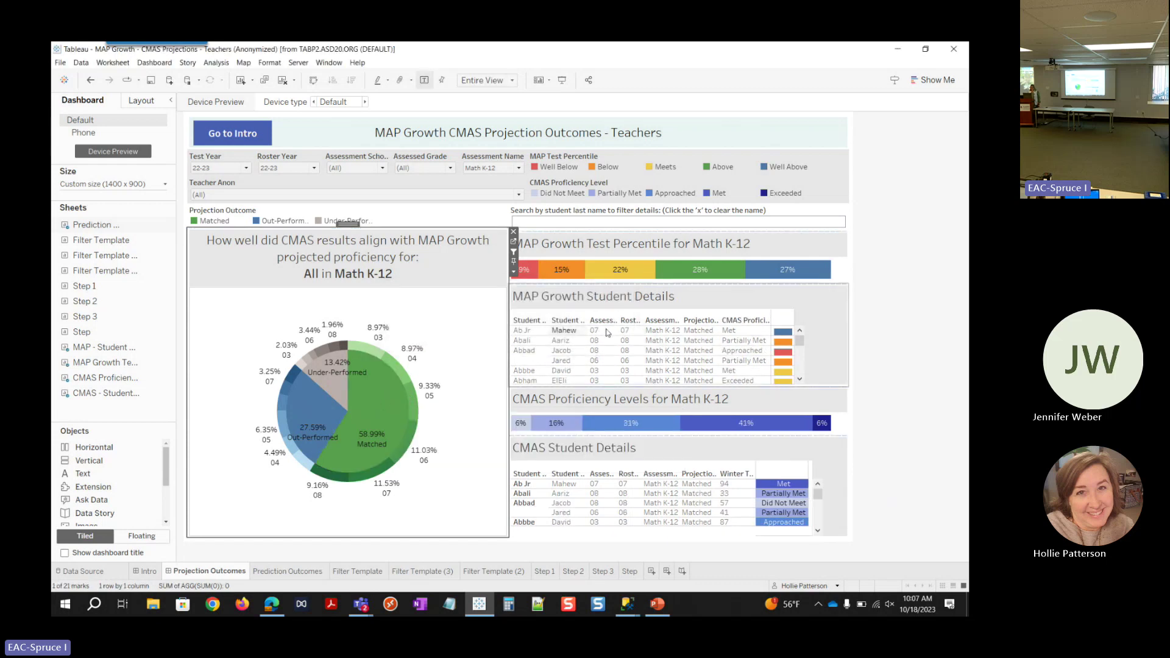
click(374, 353)
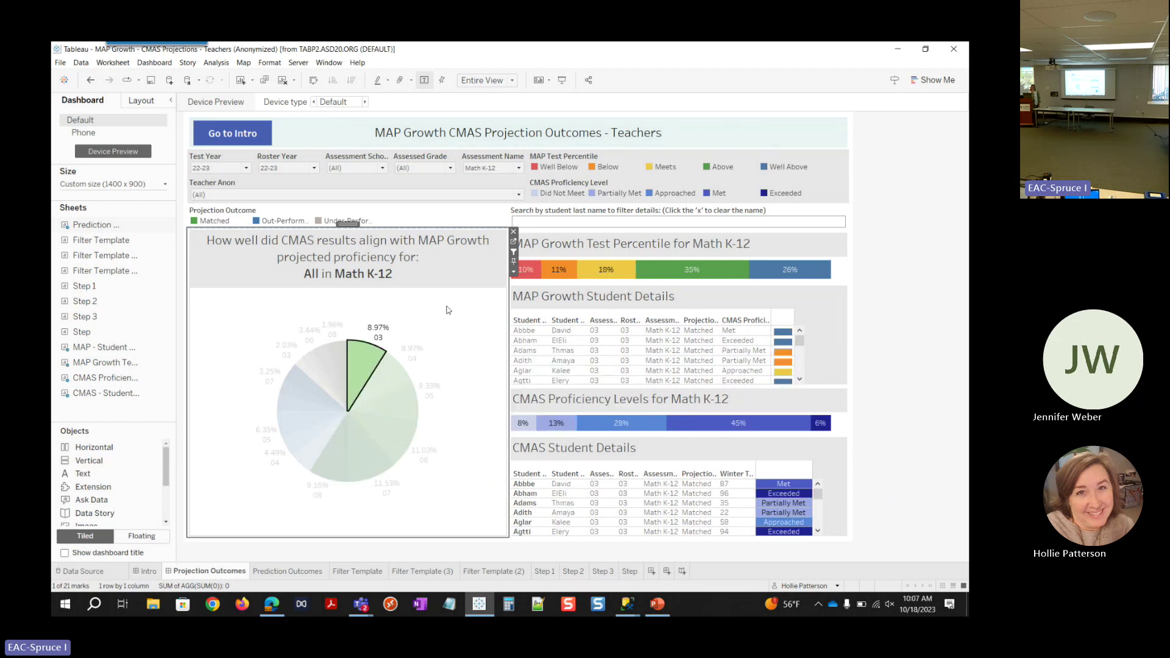
click(372, 360)
click(371, 361)
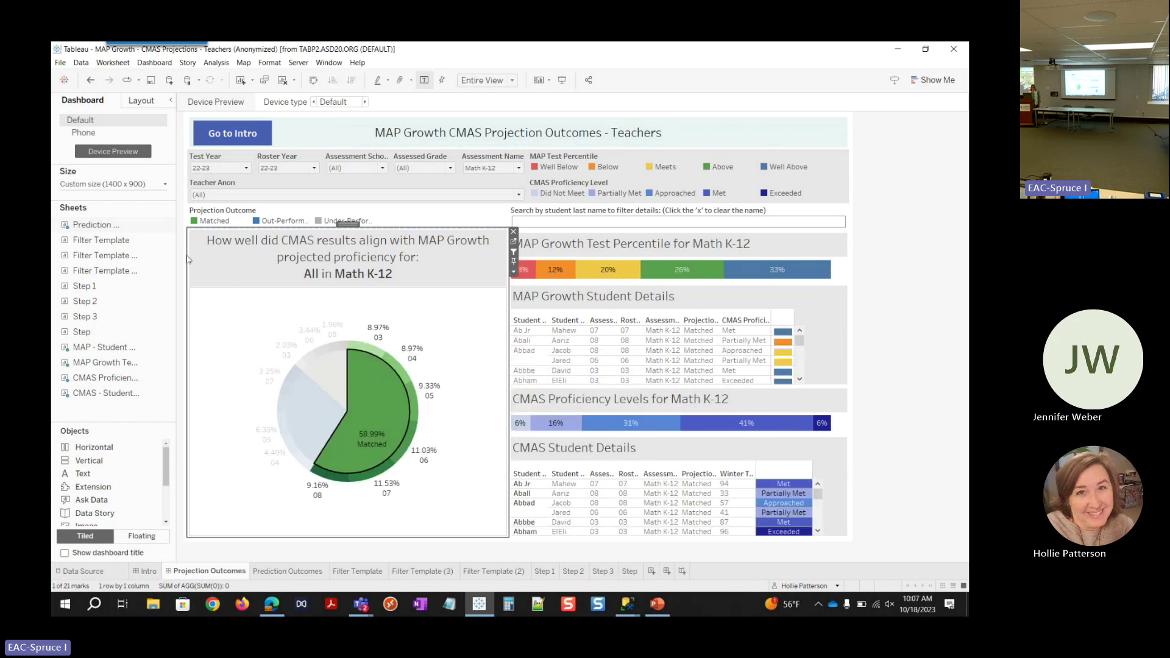
click(367, 400)
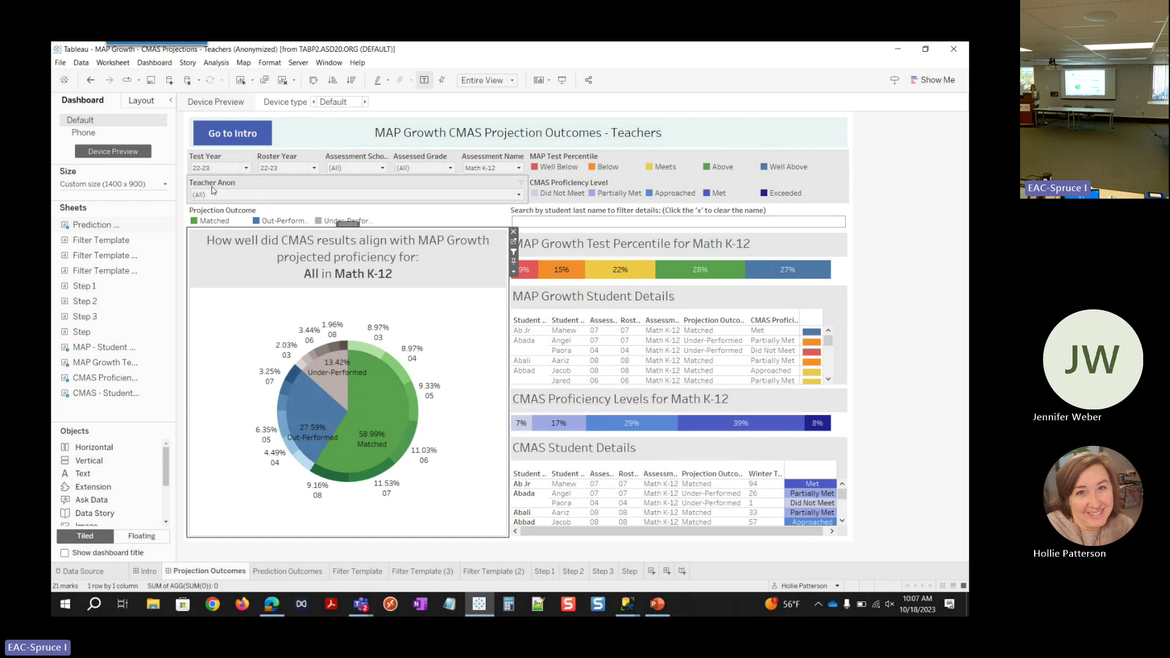
Step: Open the dashboard actions and examine the source sheet, target sheets and filter fields of the Projection Outcomes filter action without changing it
click(139, 64)
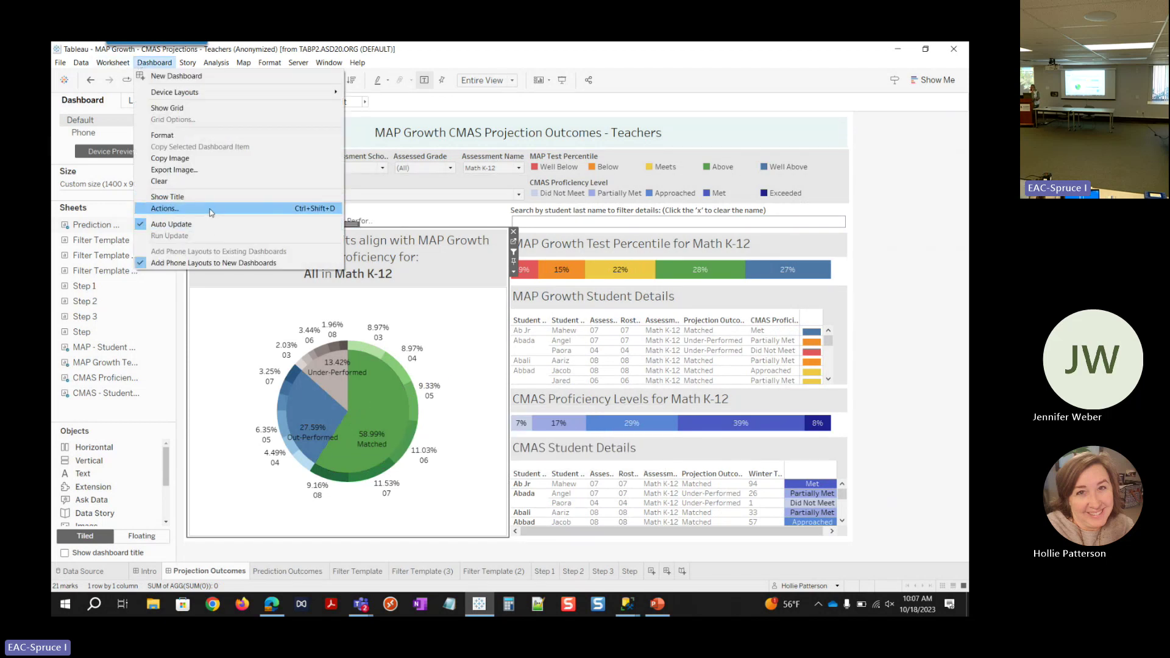
click(210, 211)
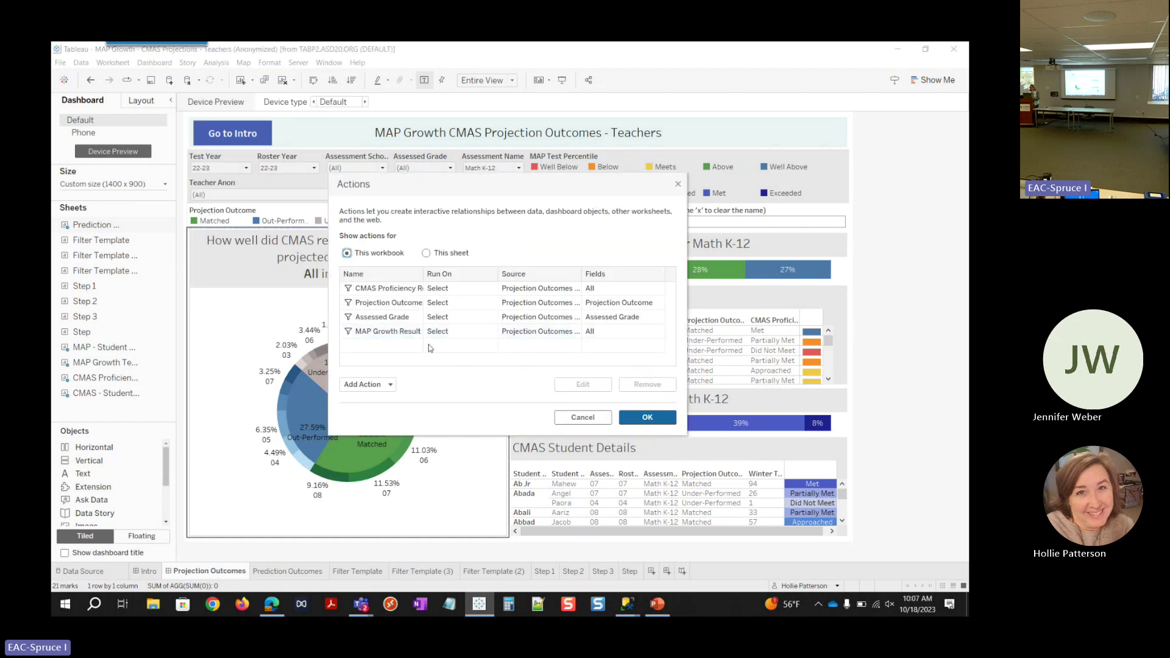
double_click(399, 303)
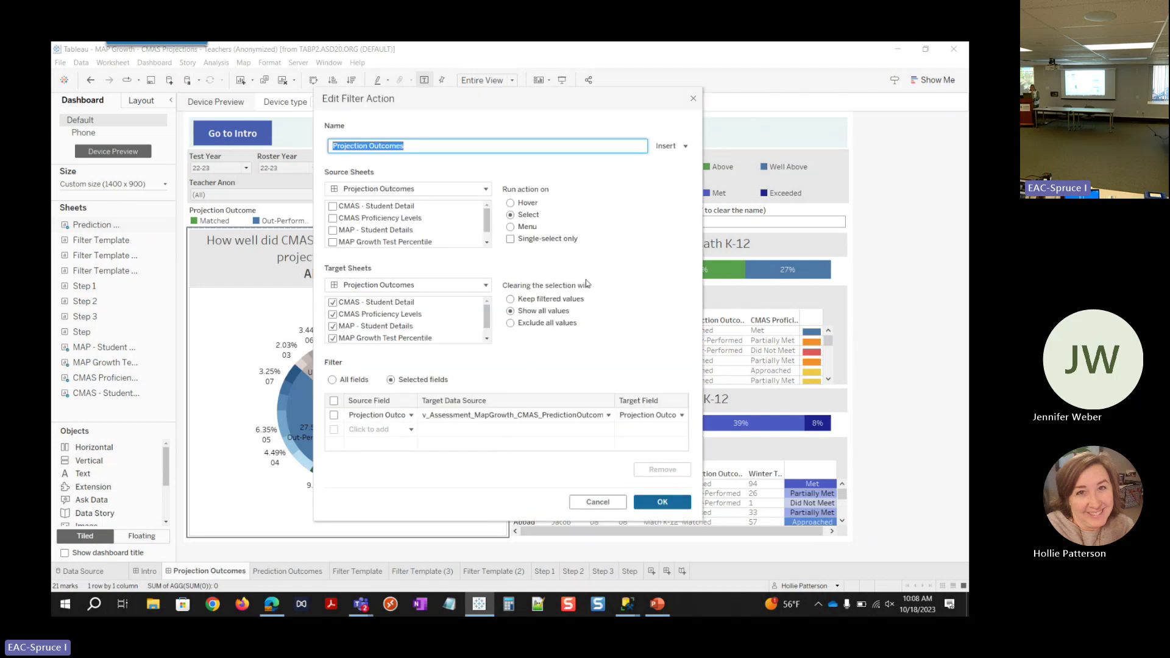
drag(486, 225, 486, 234)
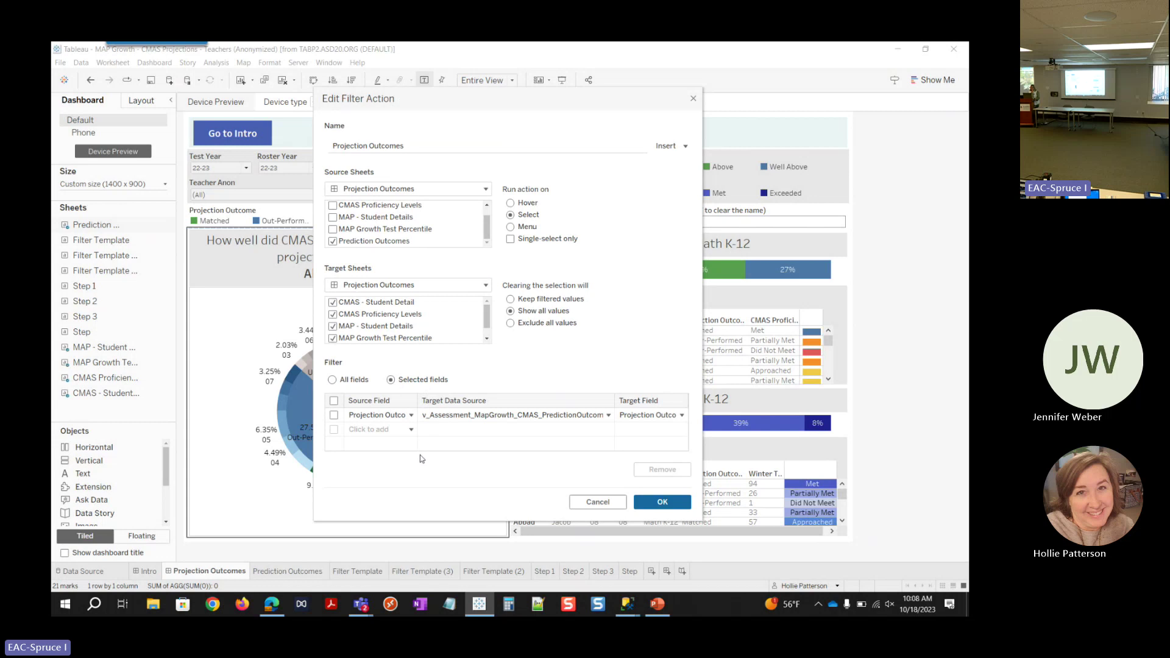
click(410, 416)
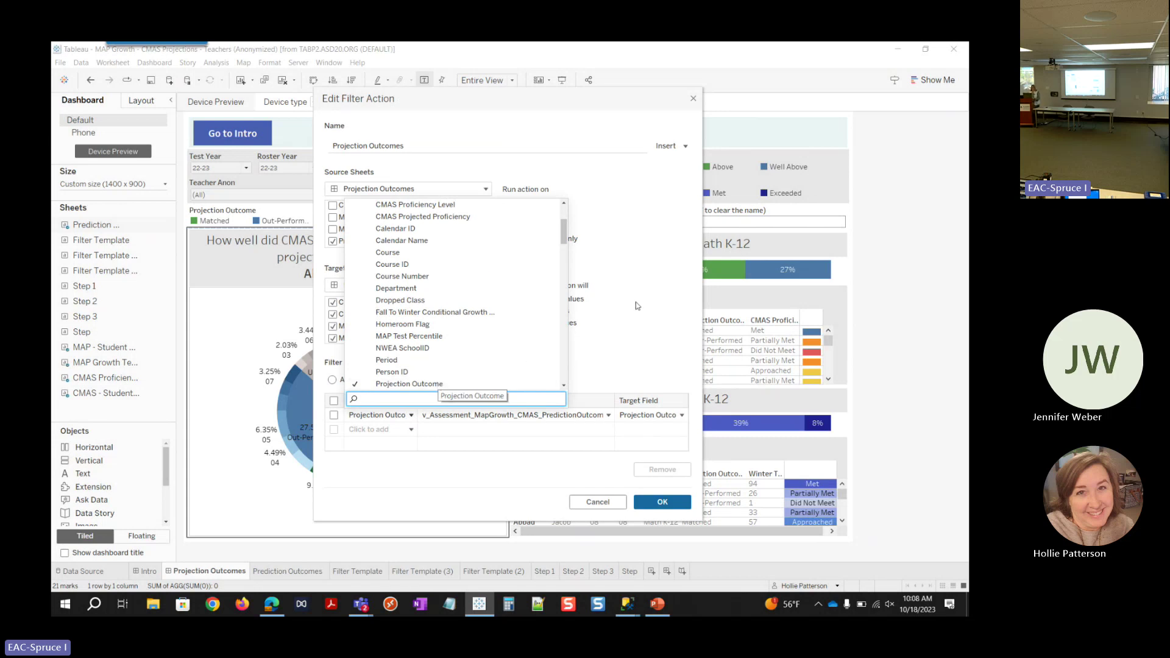
click(607, 334)
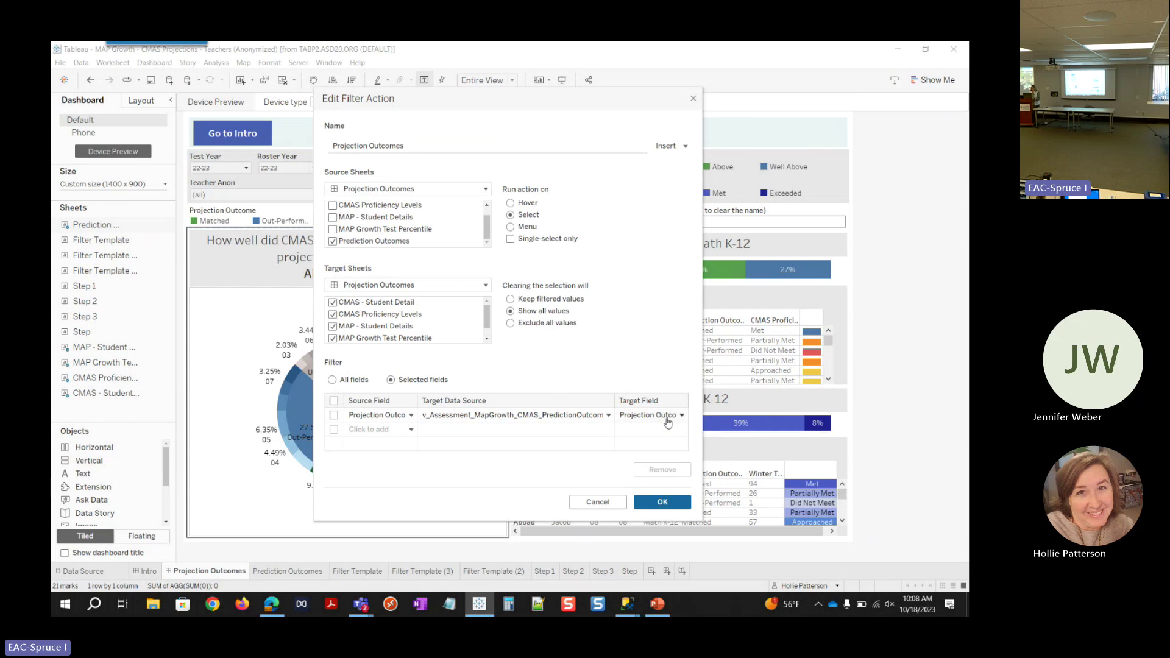
click(598, 502)
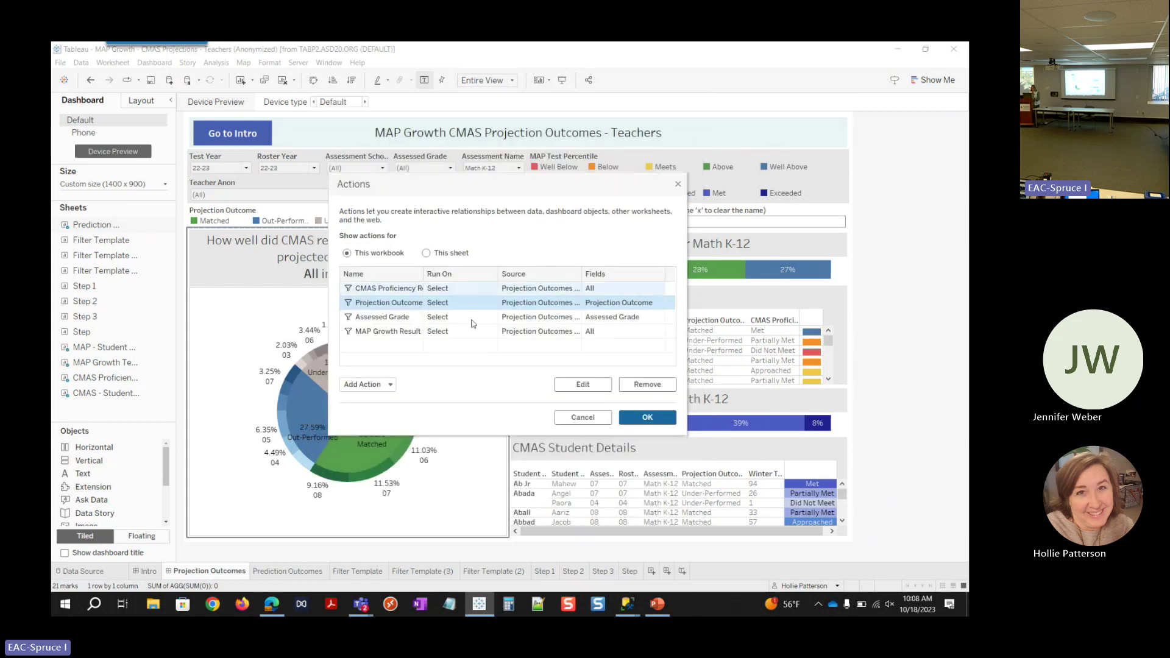
Step: Examine the settings of the Assessed Grade filter action and close the dashboard actions without changes
click(396, 318)
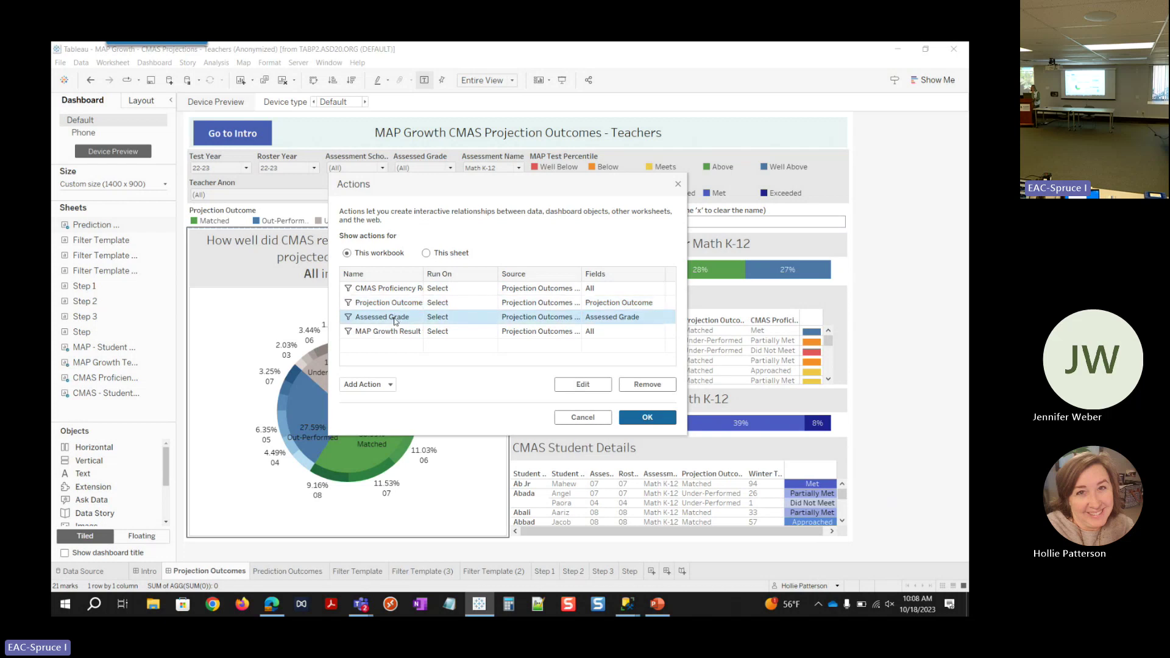
double_click(395, 318)
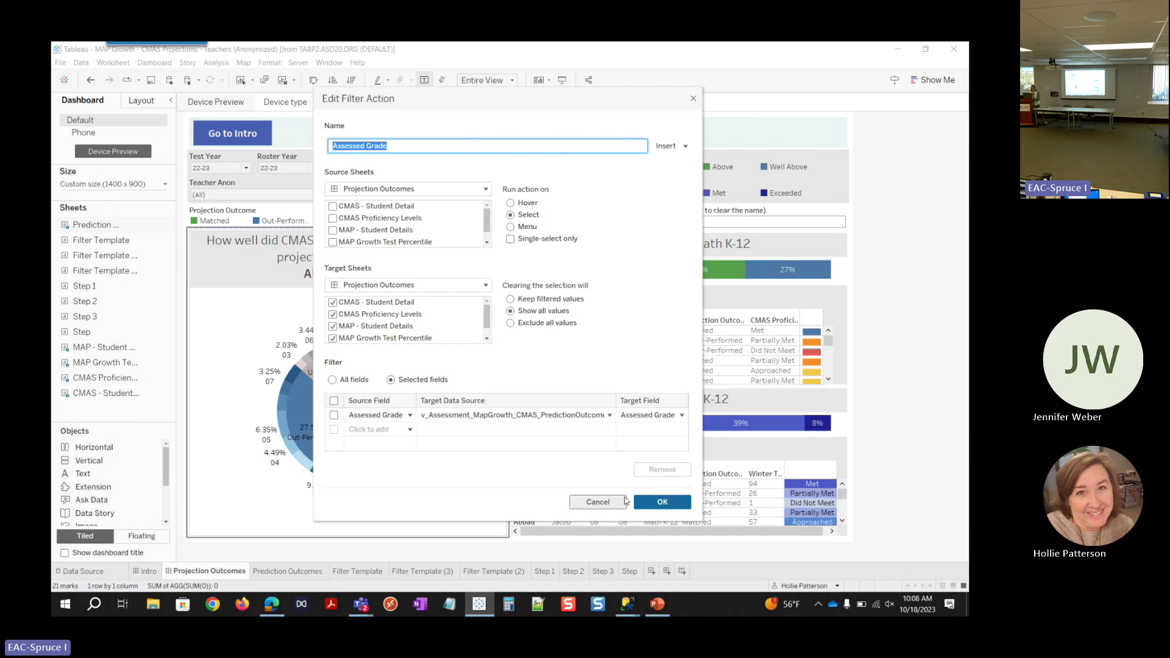
click(603, 505)
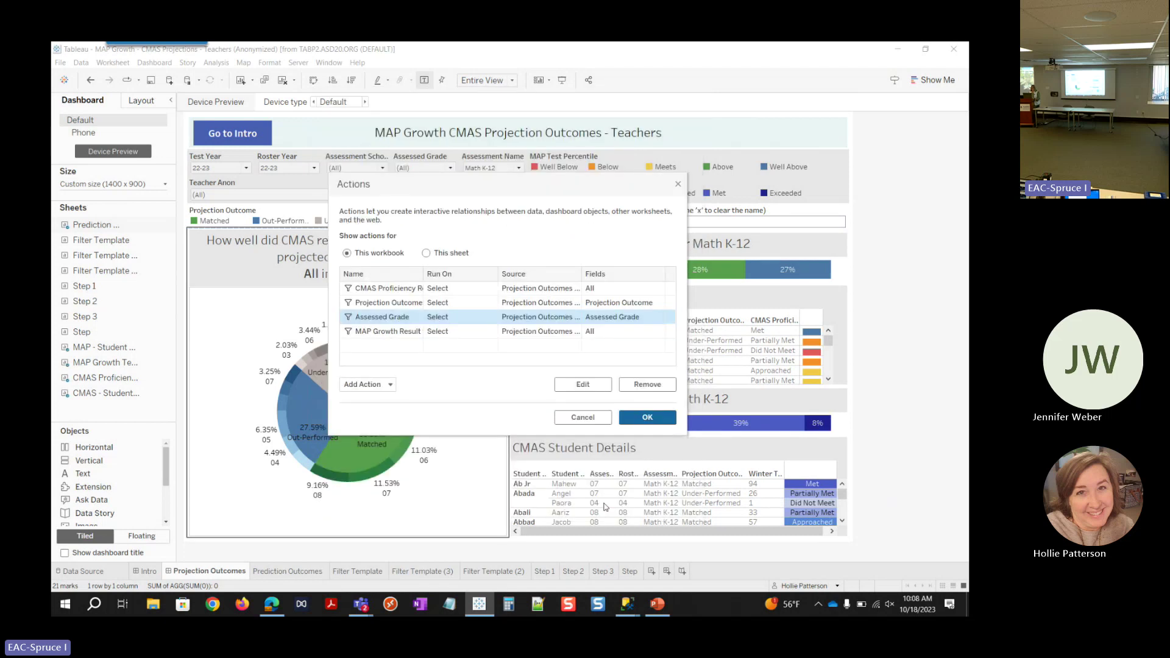
click(590, 418)
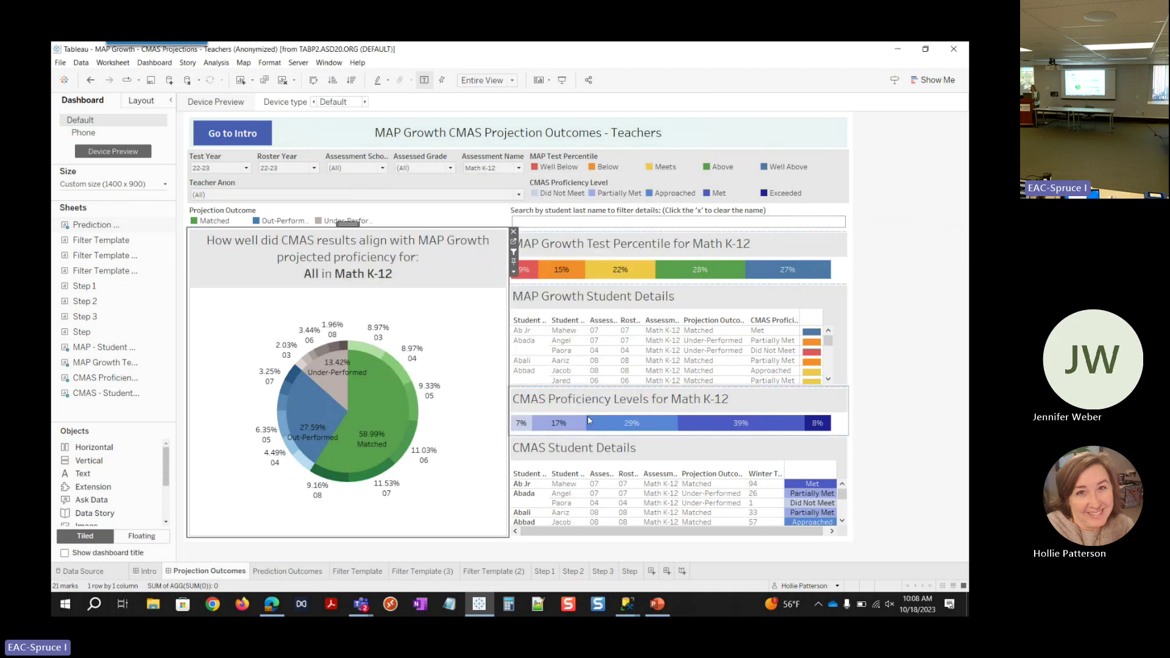
Step: Select the Under-Performed slice of the sunburst to look through the filtered student details, and switch to the PowerPoint presentation
click(897, 227)
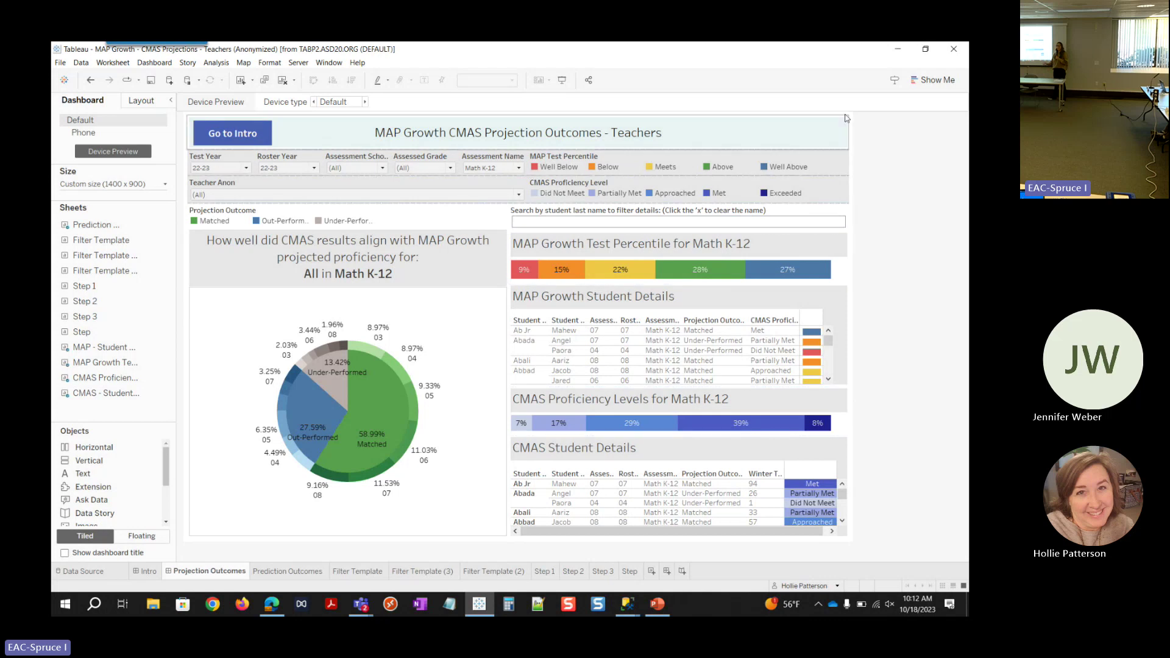
click(337, 380)
click(336, 376)
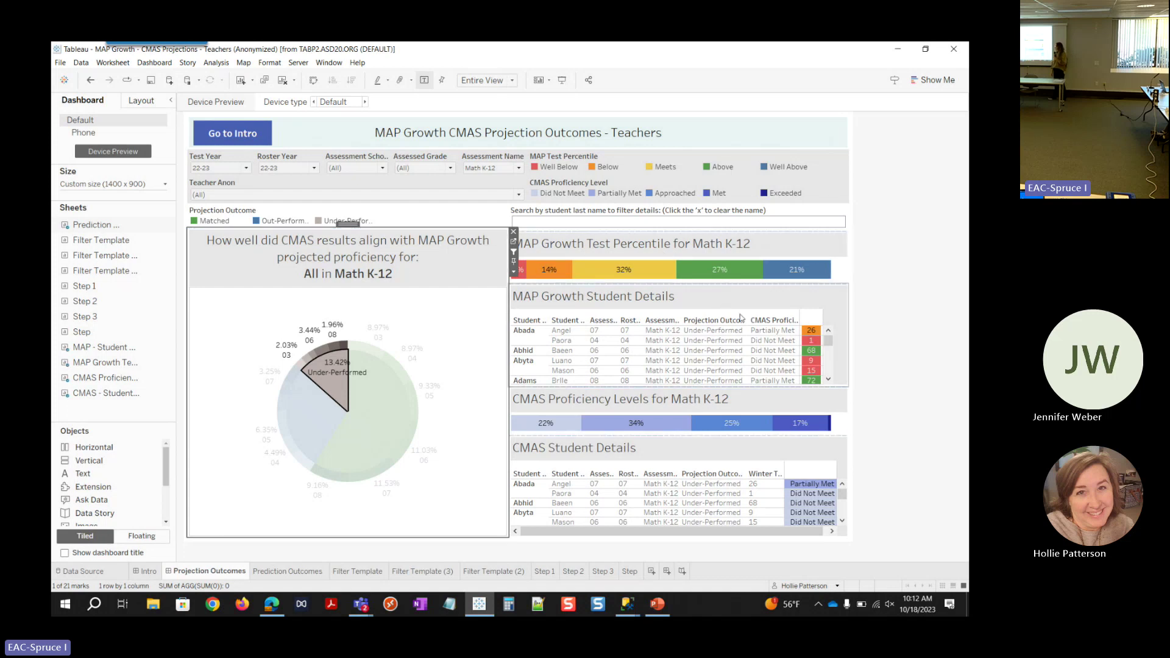
drag(828, 340, 829, 366)
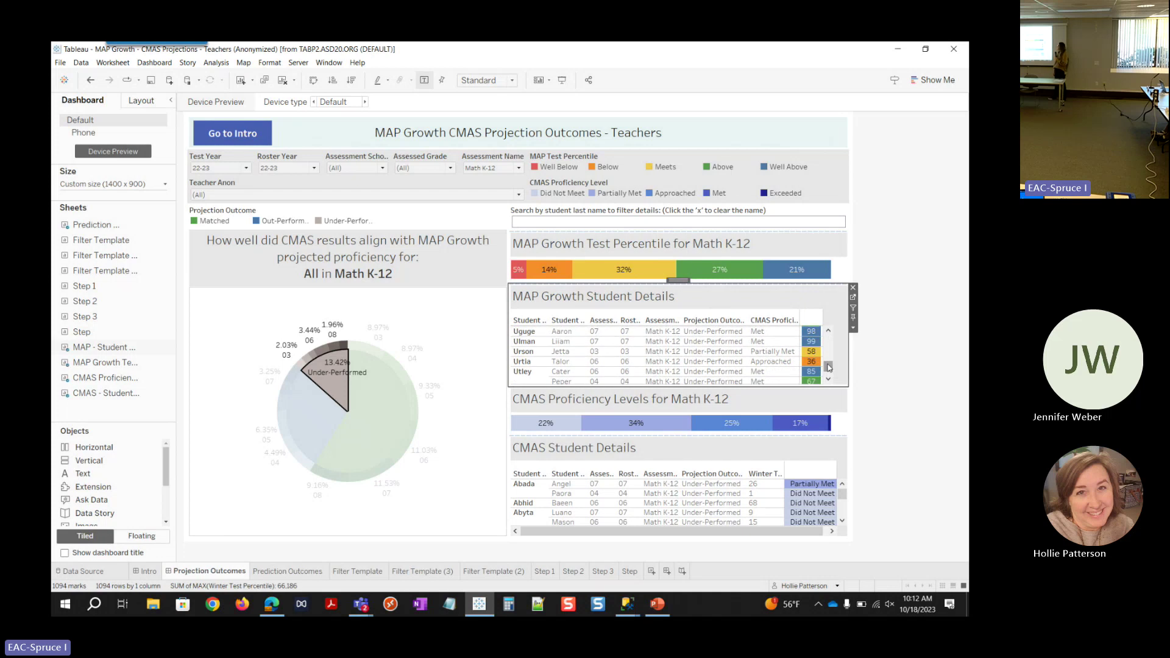
mouse_move(843, 495)
mouse_down()
mouse_move(846, 513)
mouse_move(845, 490)
mouse_up()
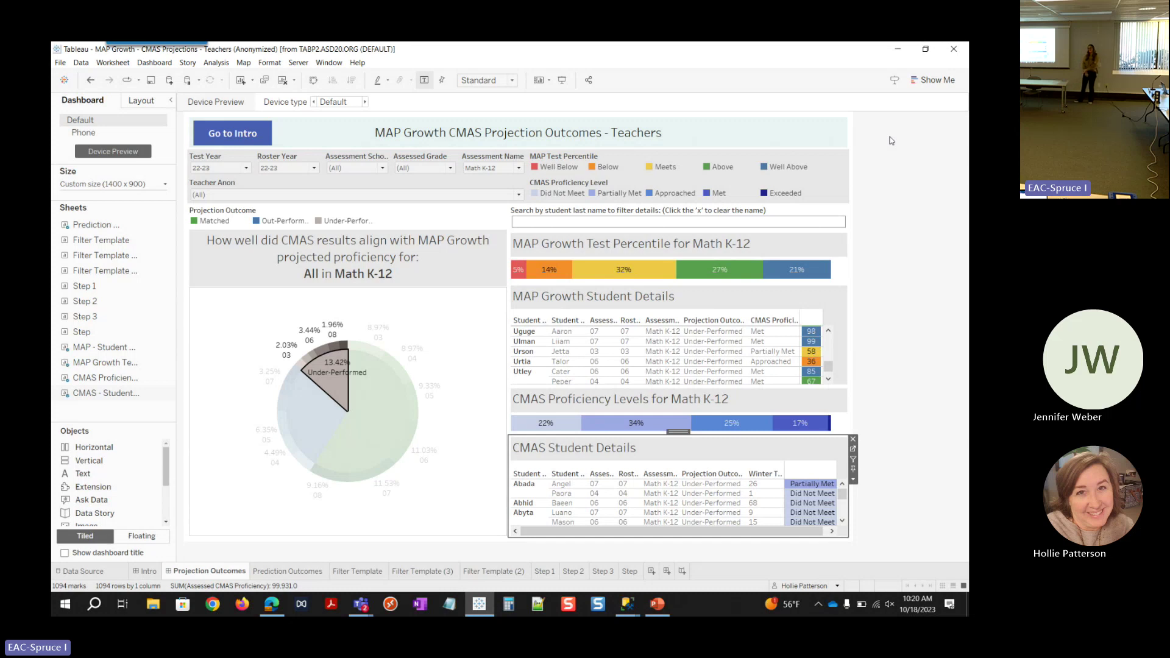
click(903, 130)
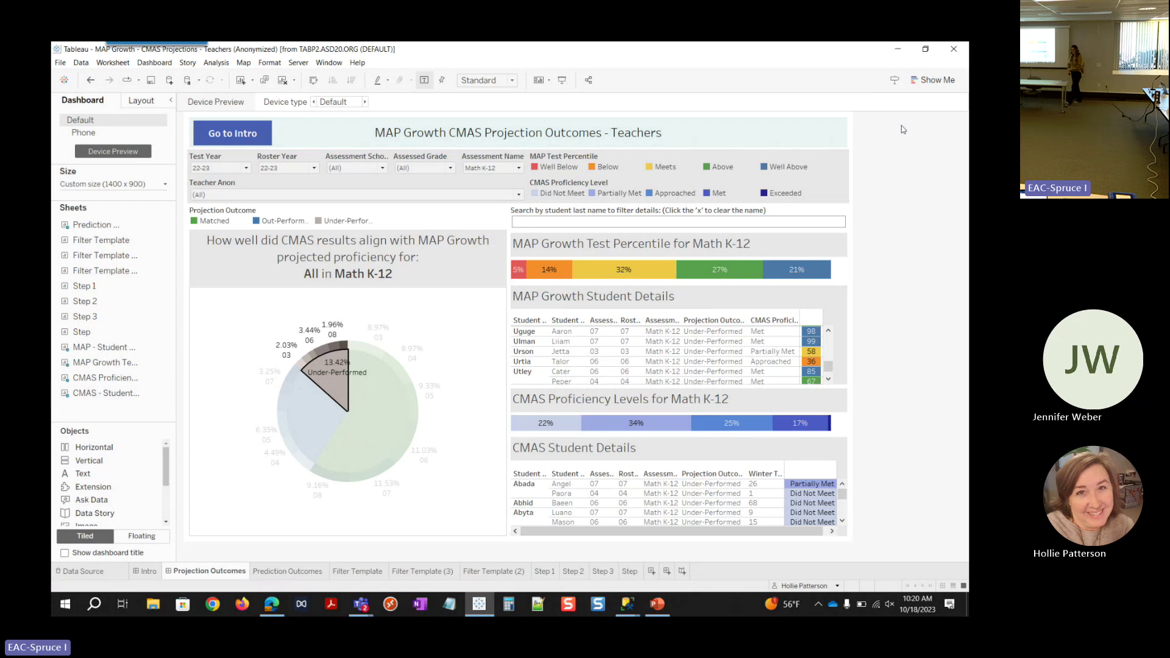
click(656, 605)
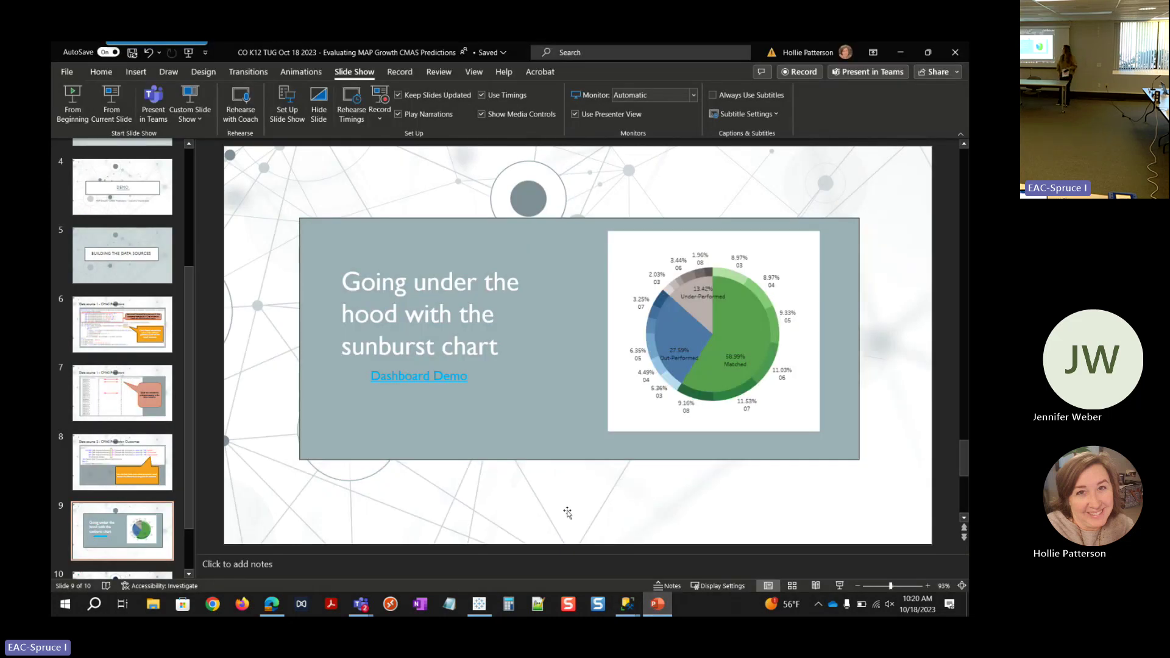
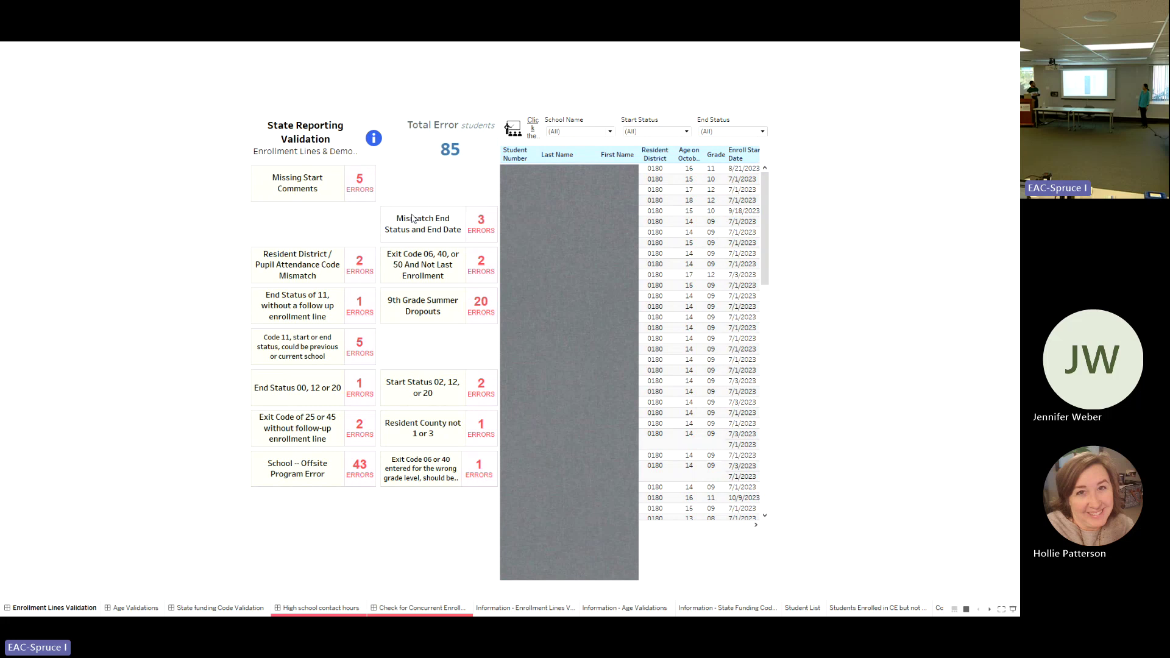
Step: On the Enrollment Lines Validation dashboard, check how selecting the Resident District / Pupil Attendance Code Mismatch errors filters the student list, and clear the selection
mouse_move(351, 250)
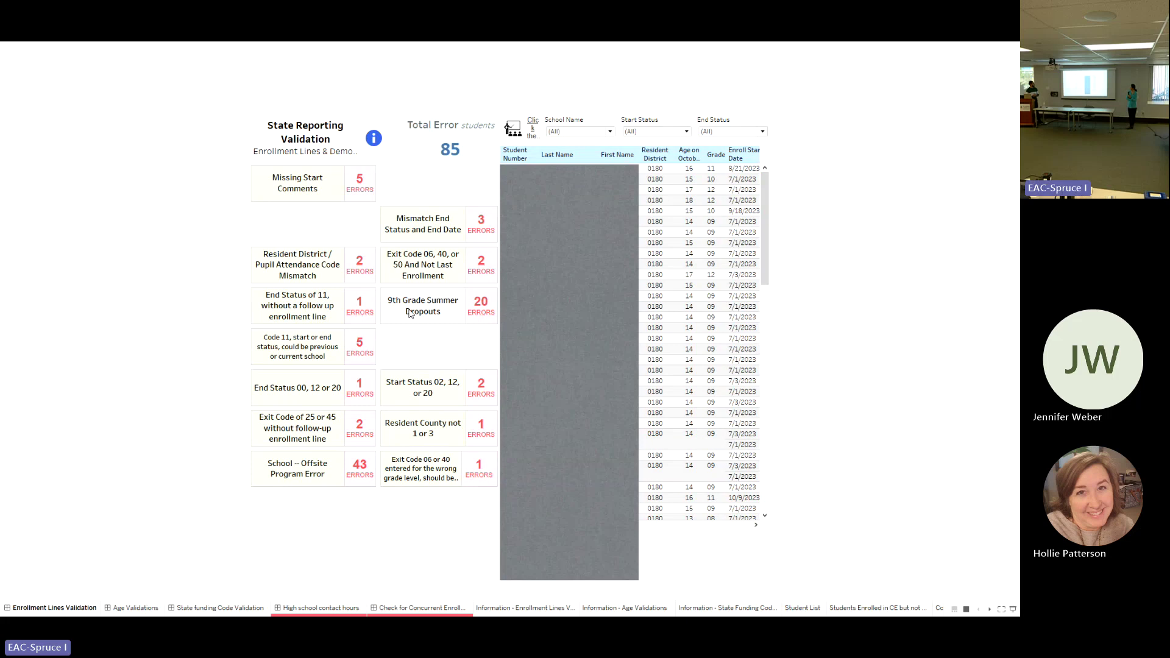
click(367, 265)
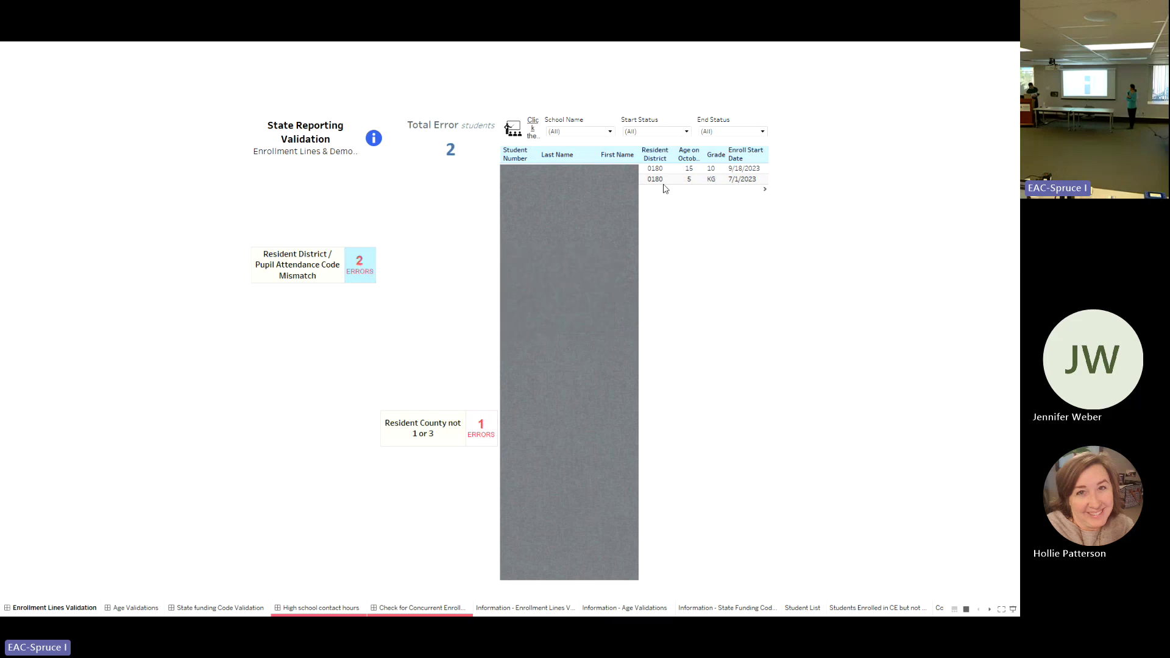
scroll(665, 186, right, 3)
mouse_move(375, 264)
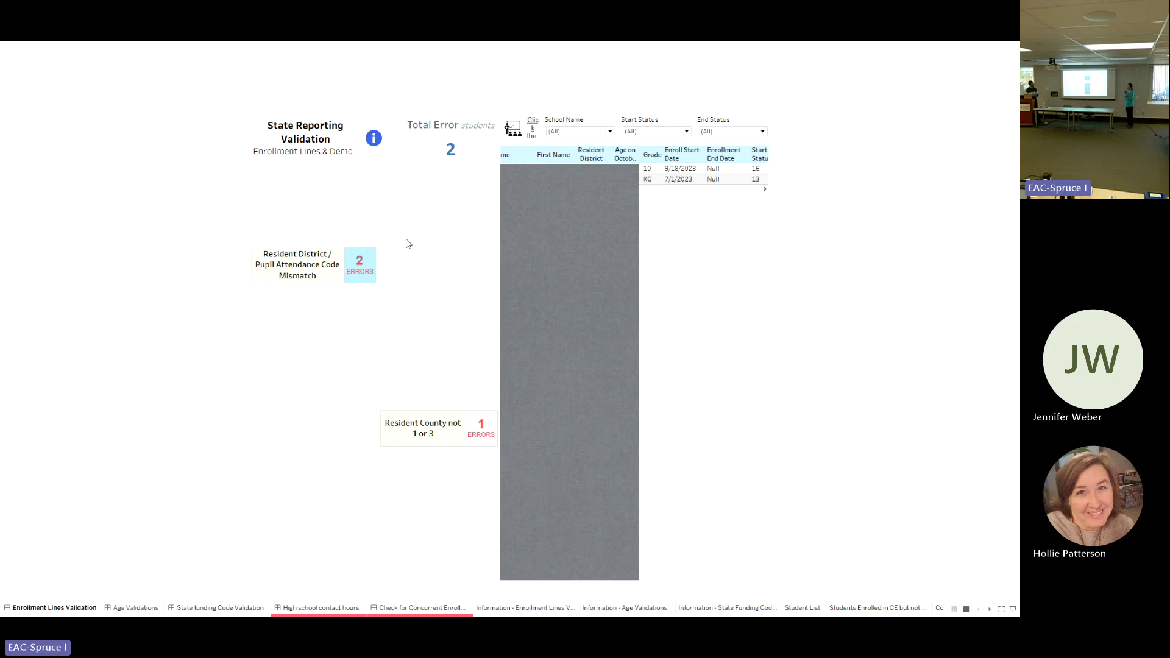
click(364, 271)
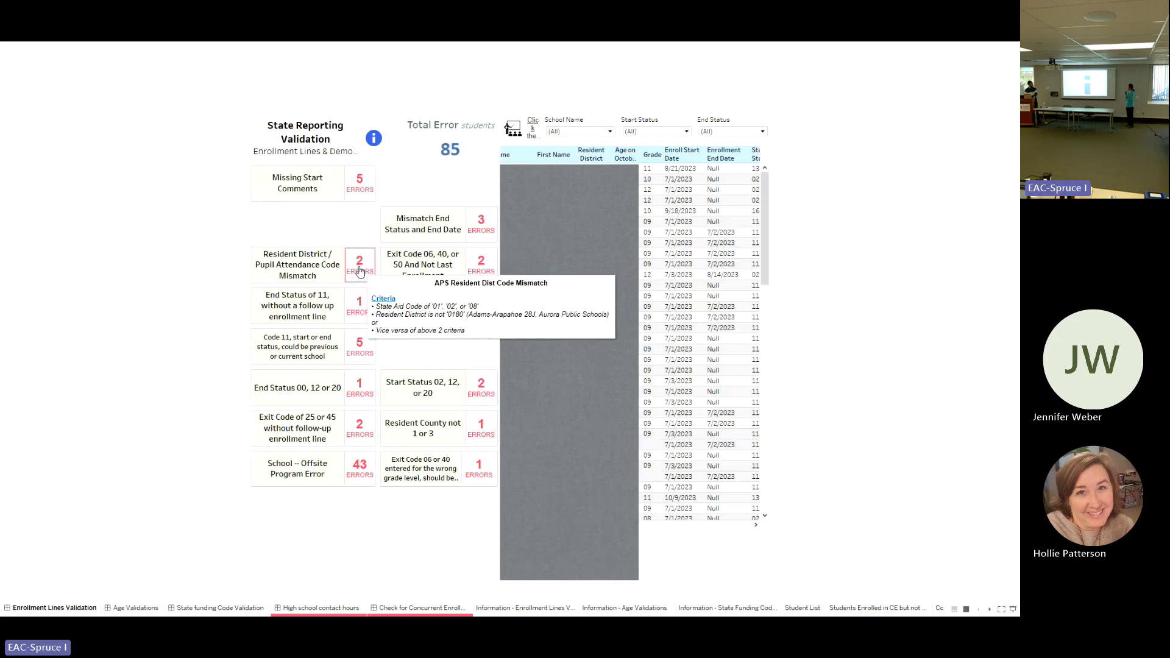
click(361, 268)
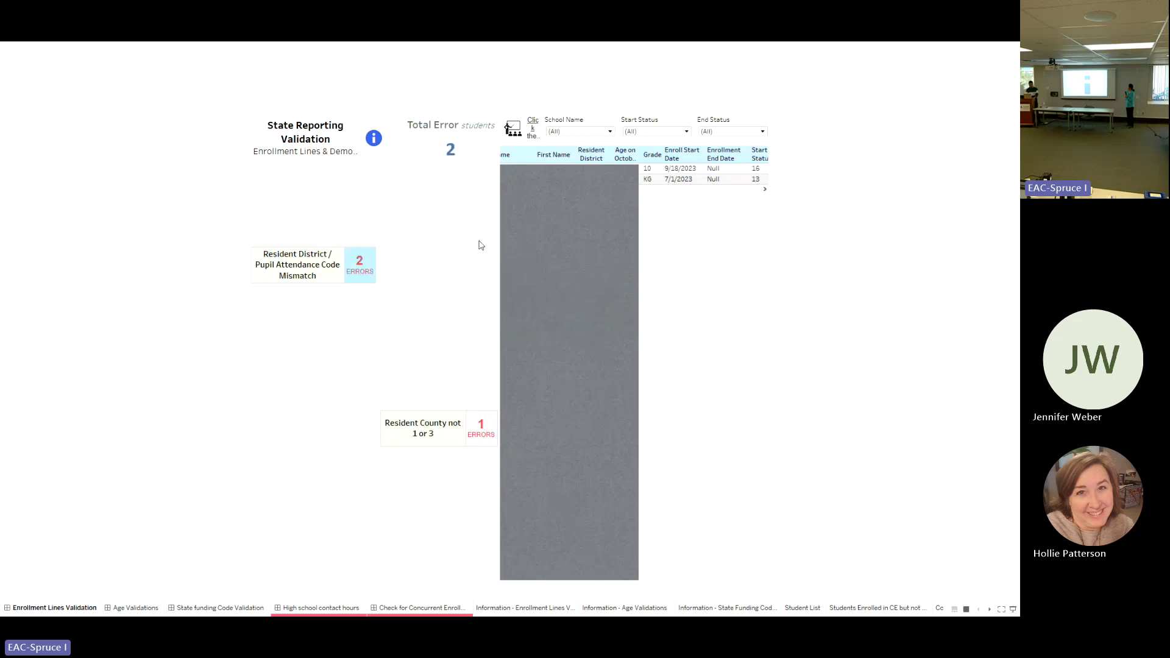
click(361, 268)
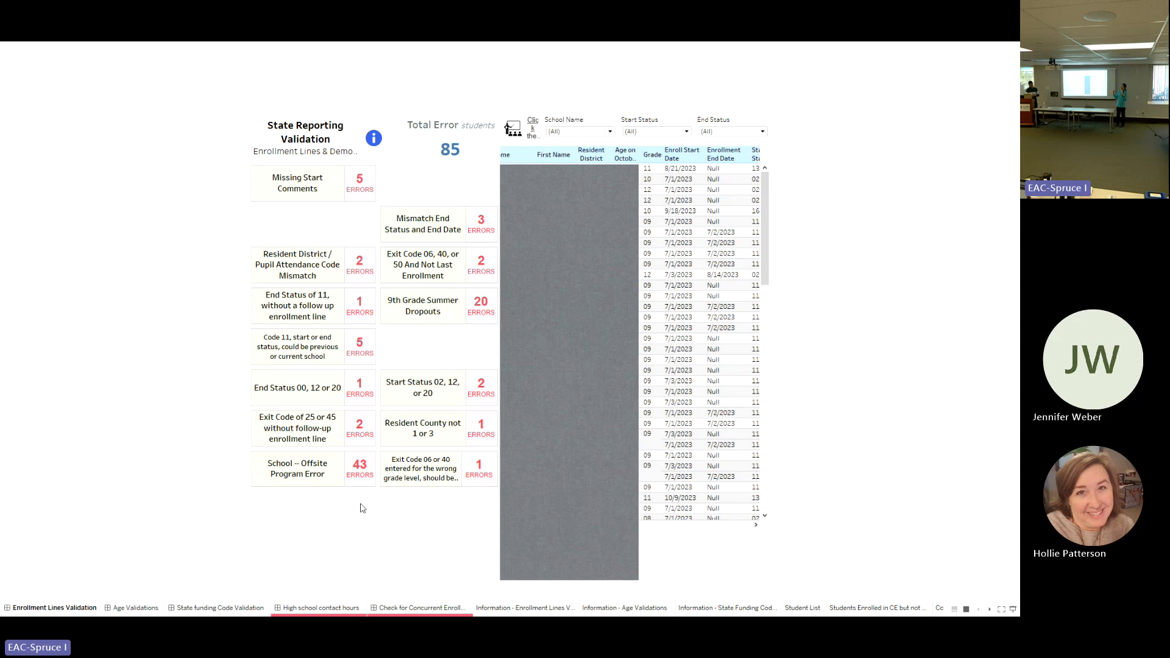
Step: View the Age Validations dashboard and the State funding Code Validation dashboard
mouse_move(151, 610)
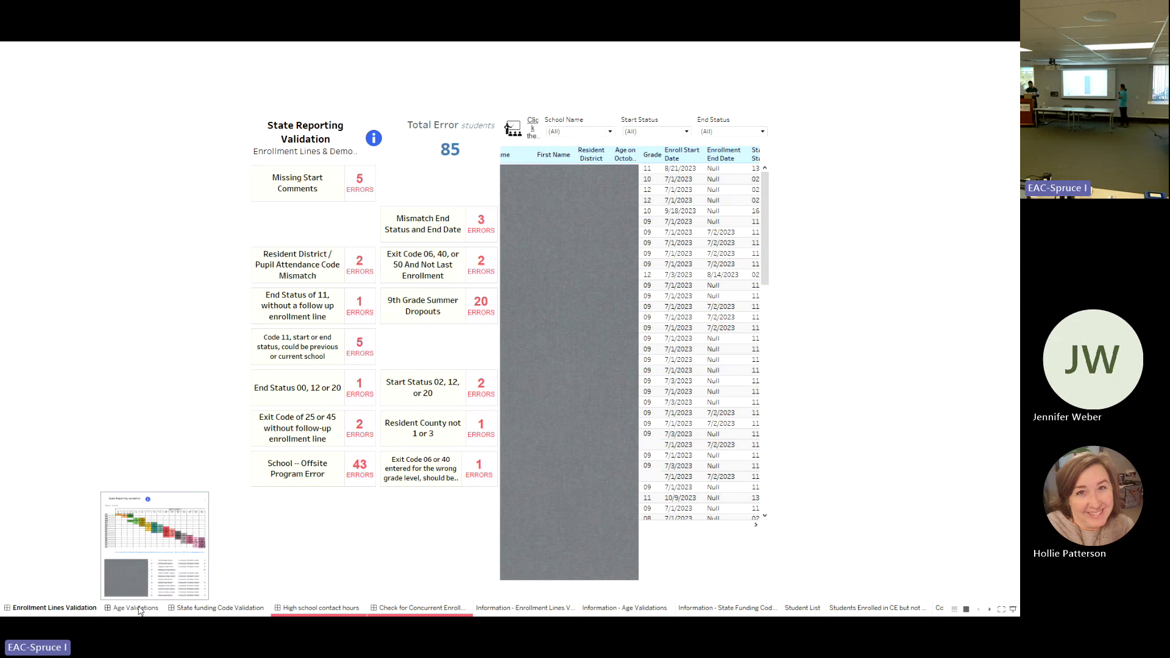
click(140, 610)
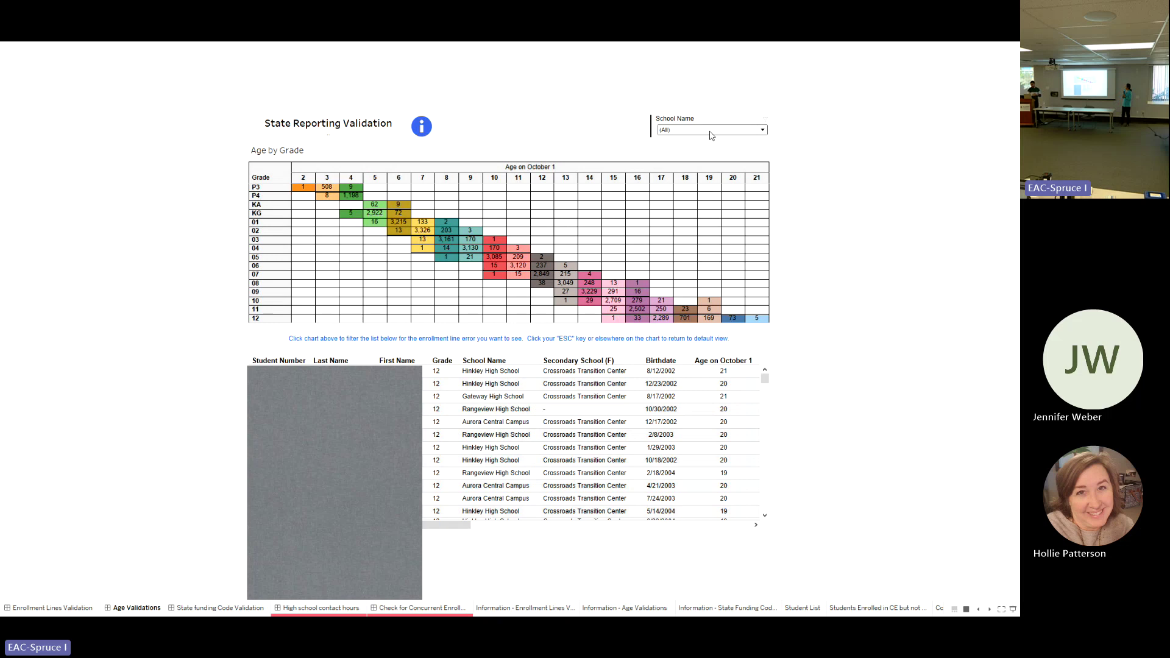
click(243, 609)
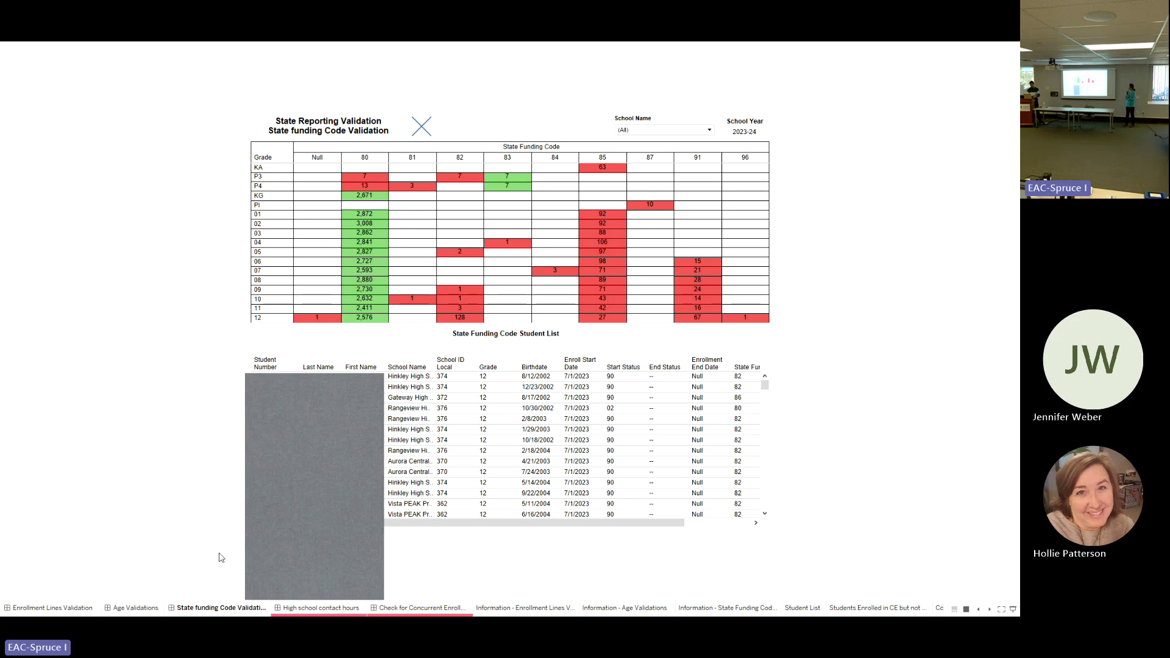
Step: Leave Tableau's presentation mode, switch to the Tableau K12 User Group slides in Chrome, and present the Future Improvements slide full screen
key(Escape)
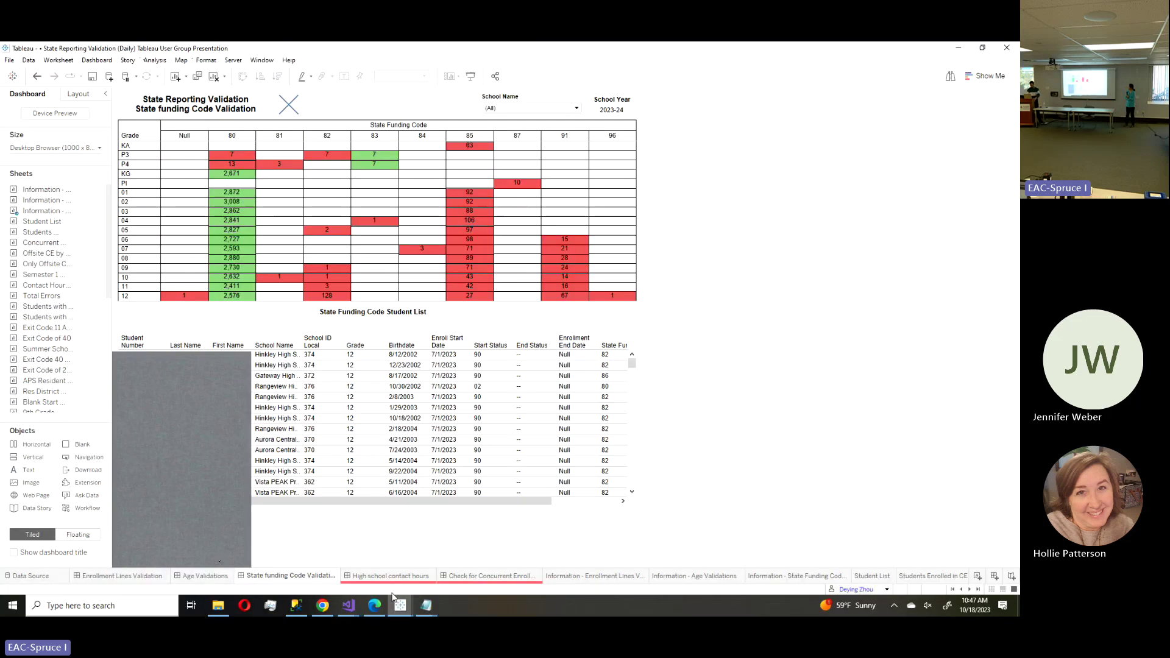
mouse_move(323, 605)
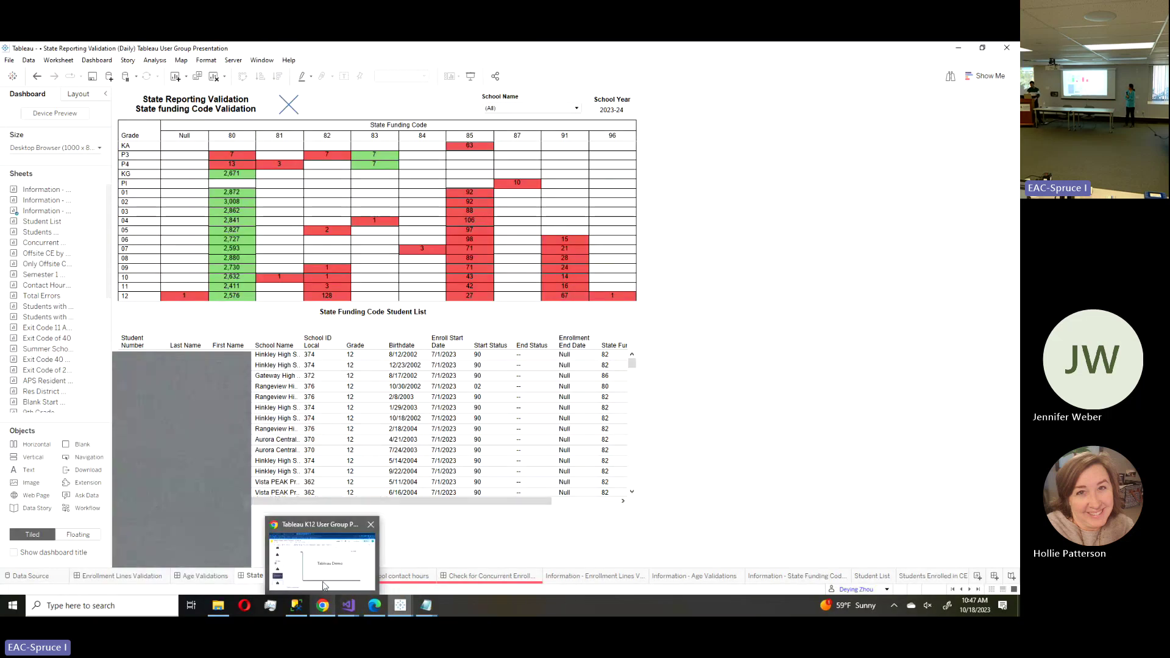
click(323, 555)
click(858, 122)
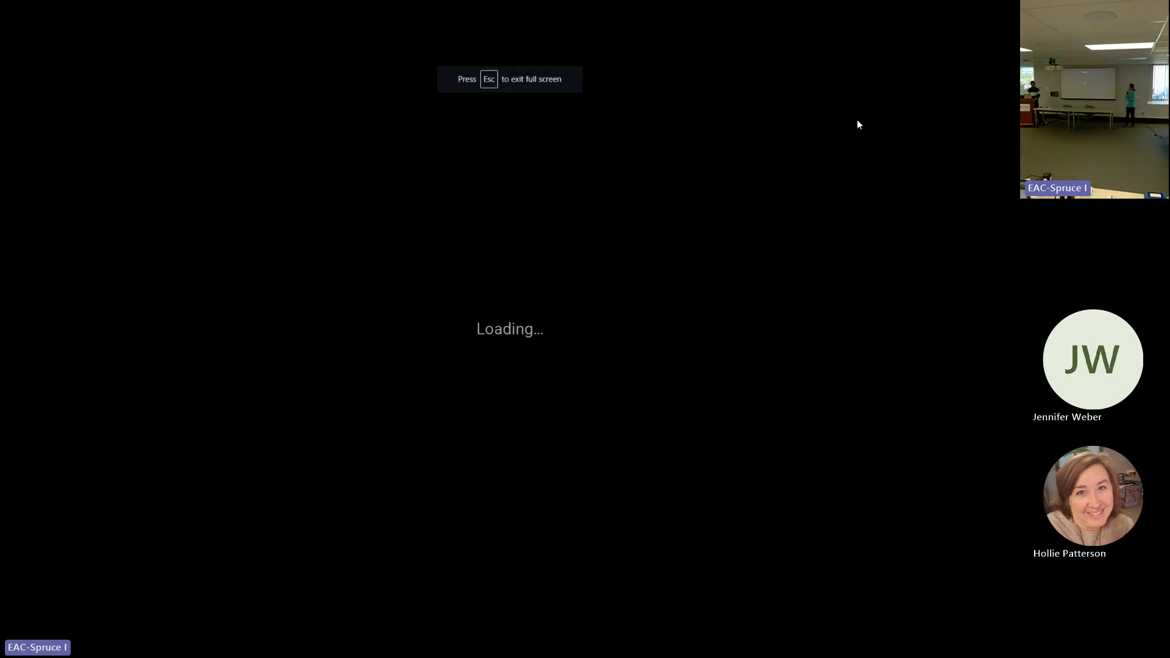
key(Right)
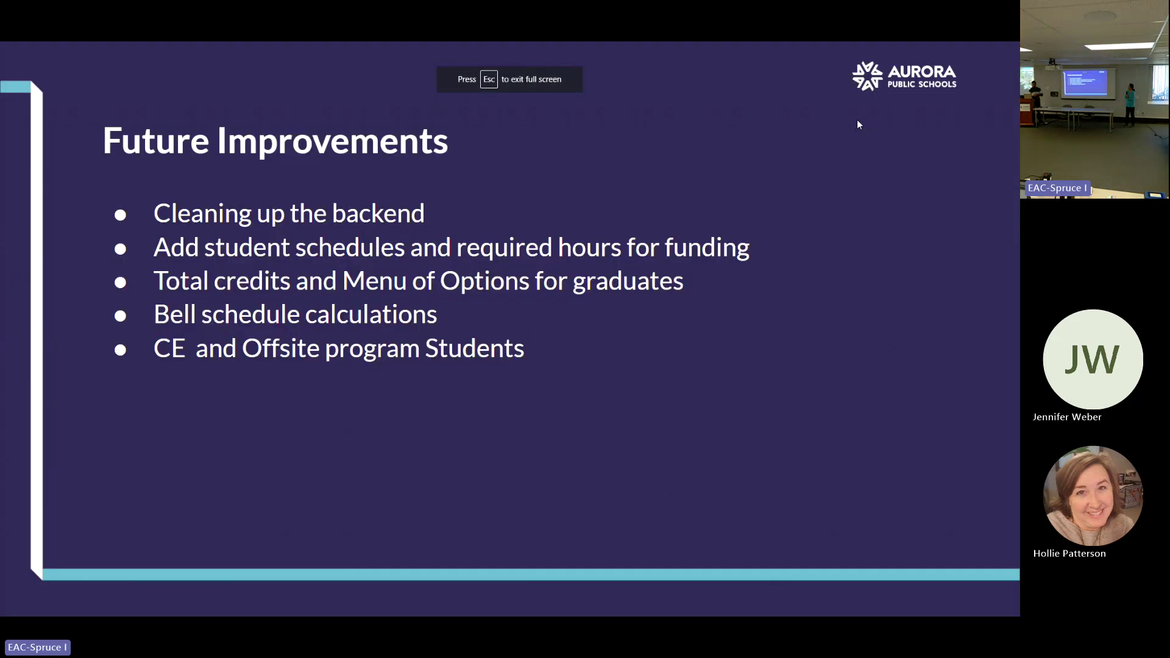
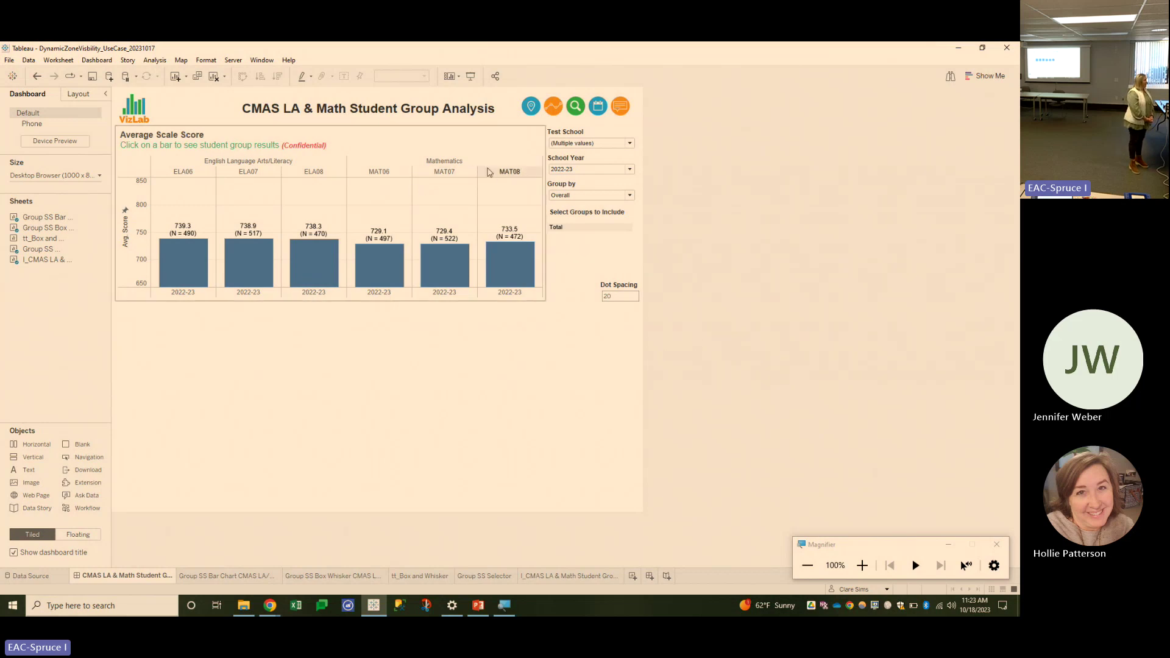
Step: Go from the dashboard to the source worksheet of the Average Scale Score bar chart
click(512, 140)
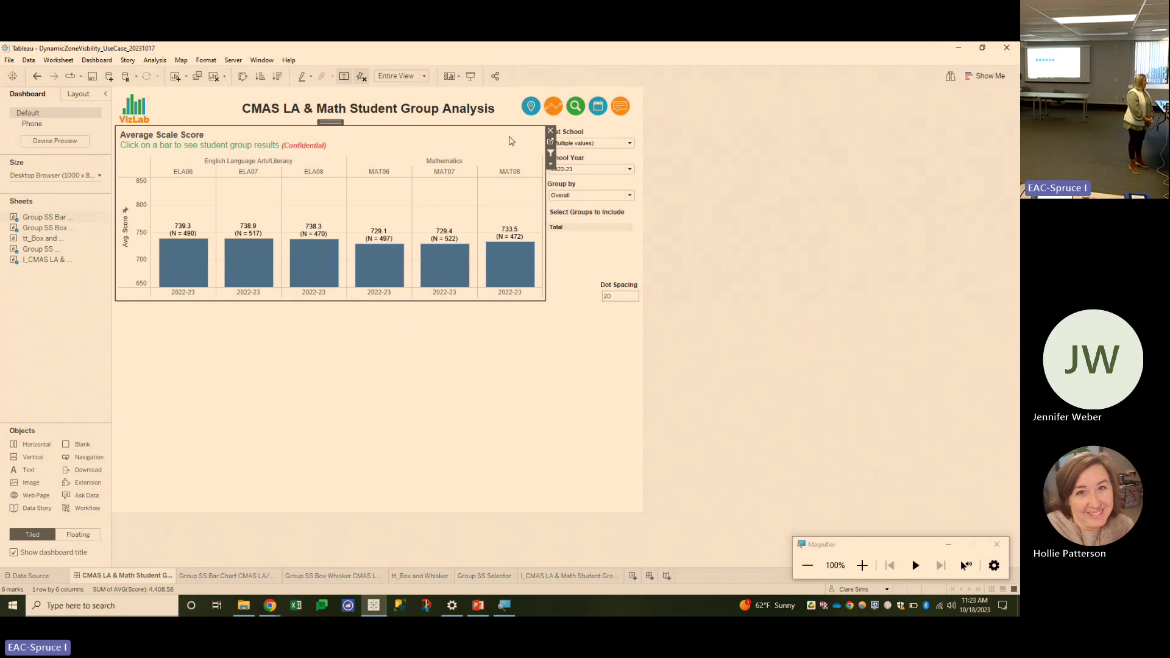
click(752, 237)
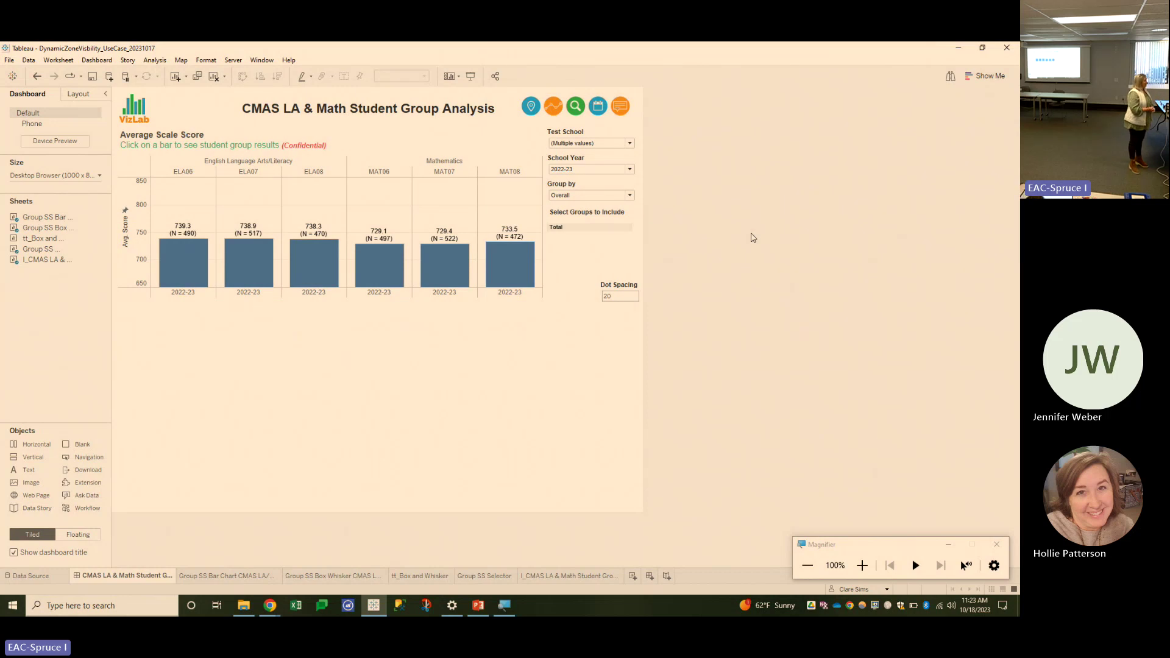
click(515, 139)
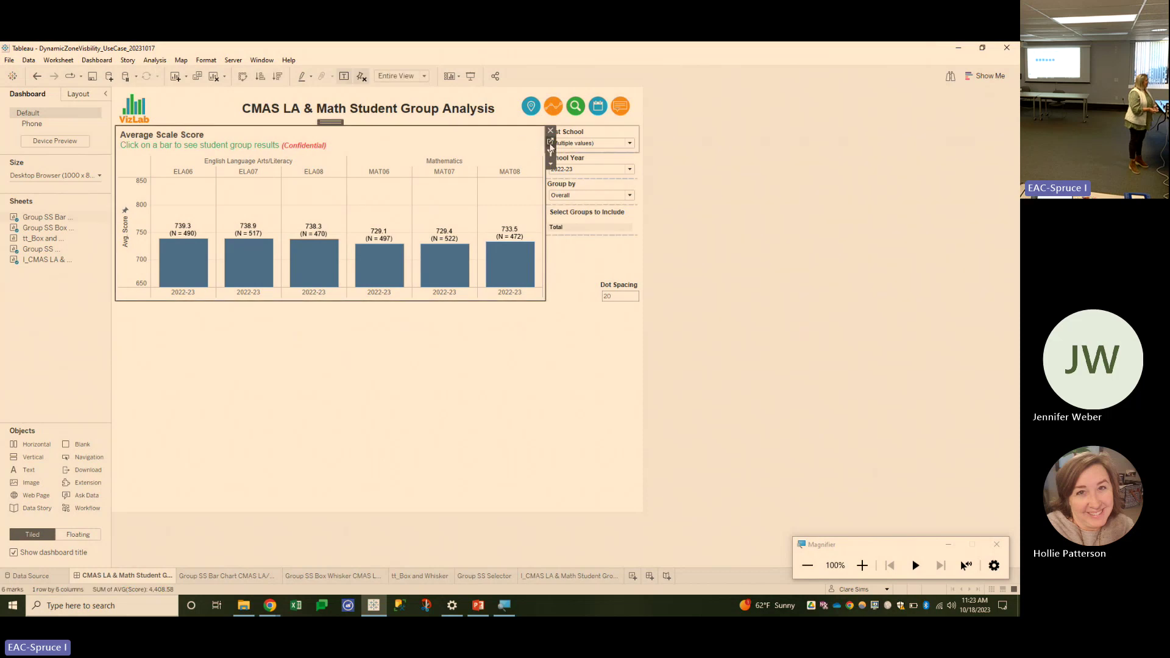
click(551, 146)
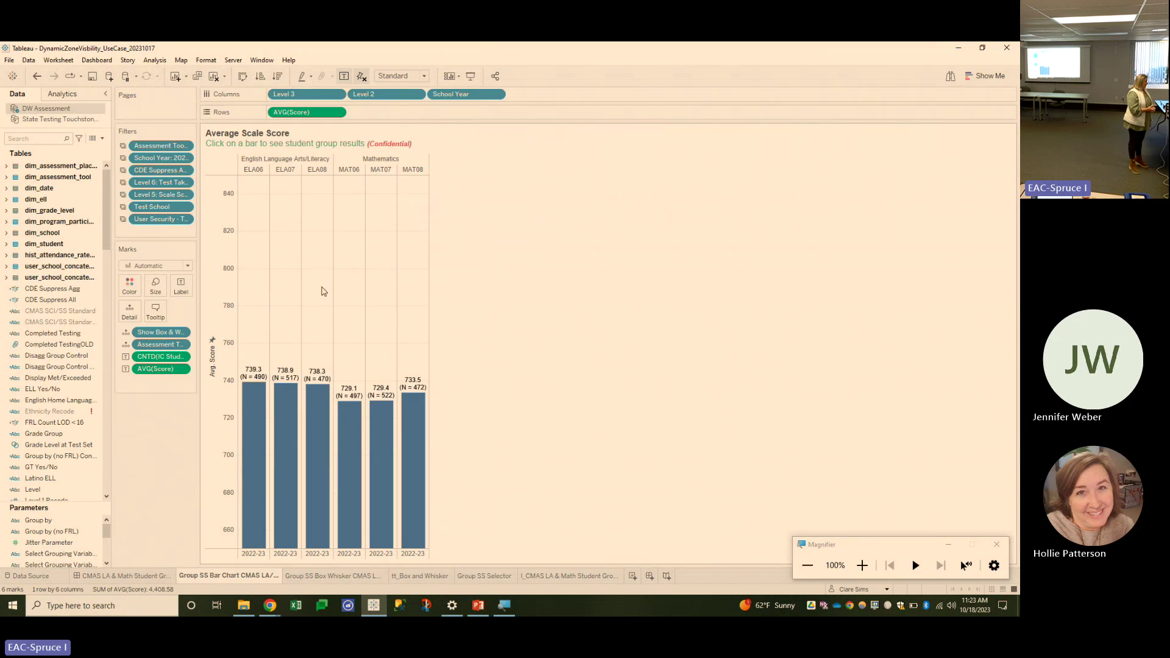
Step: View the settings of the Show Box & Whisker parameter and close them without changes
scroll(61, 539, down, 2)
click(67, 542)
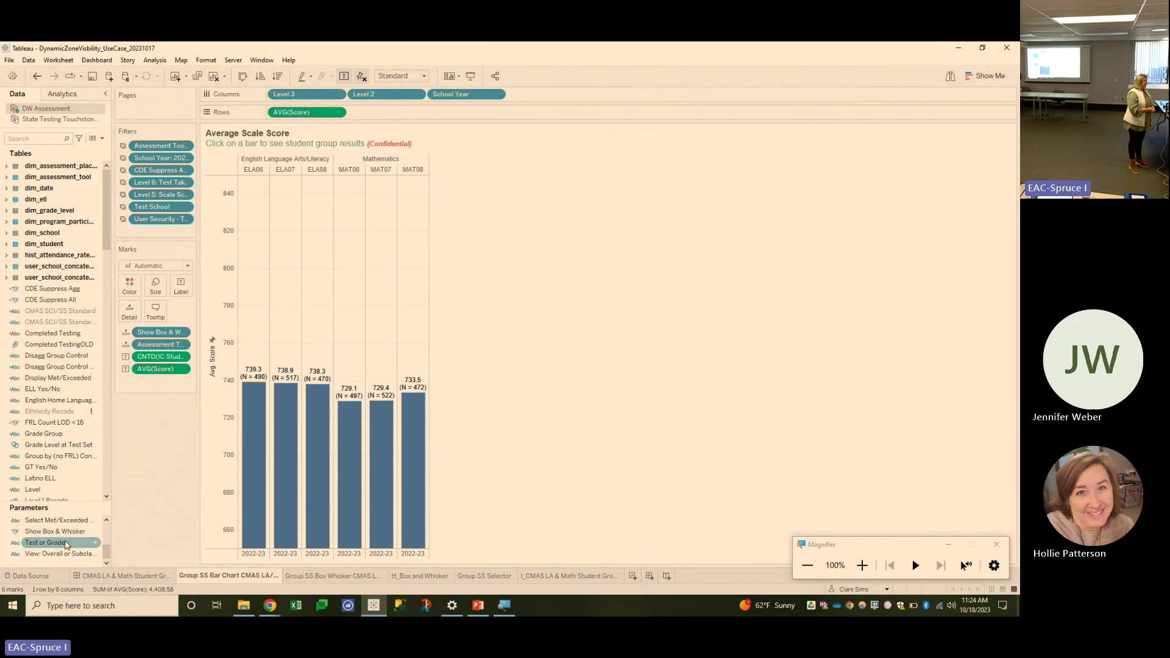
right_click(73, 538)
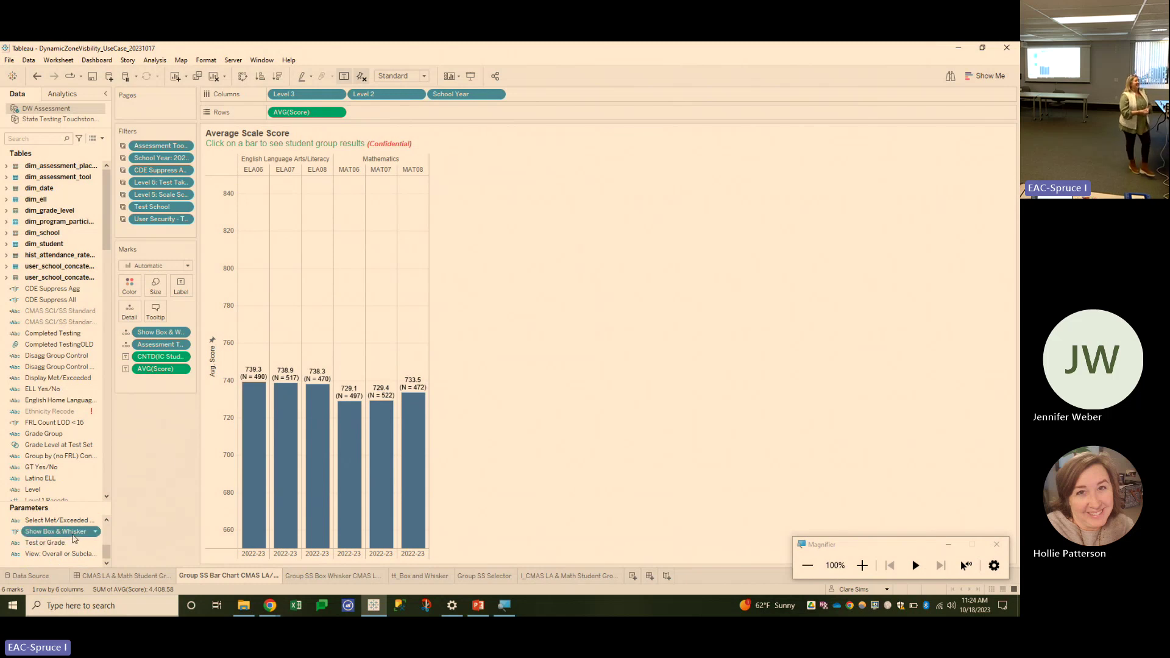
click(97, 404)
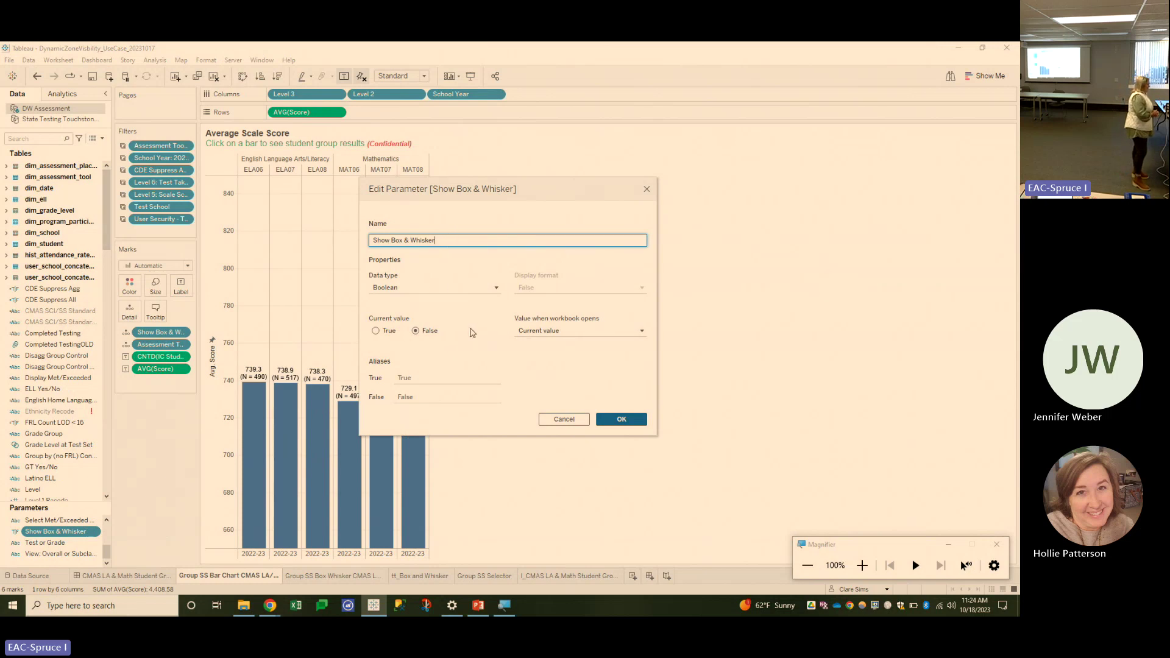
click(646, 191)
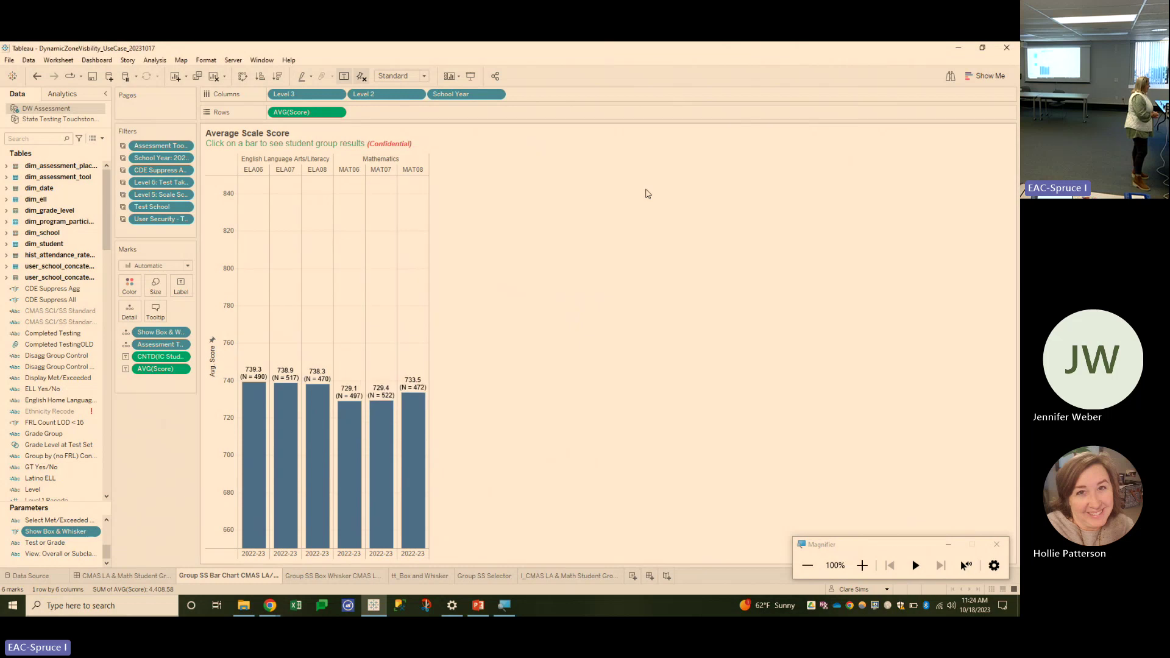
Step: Return to the CMAS LA & Math dashboard, select the ELA07 bar, and view the layout and visibility settings of the box-and-whisker zone
click(167, 576)
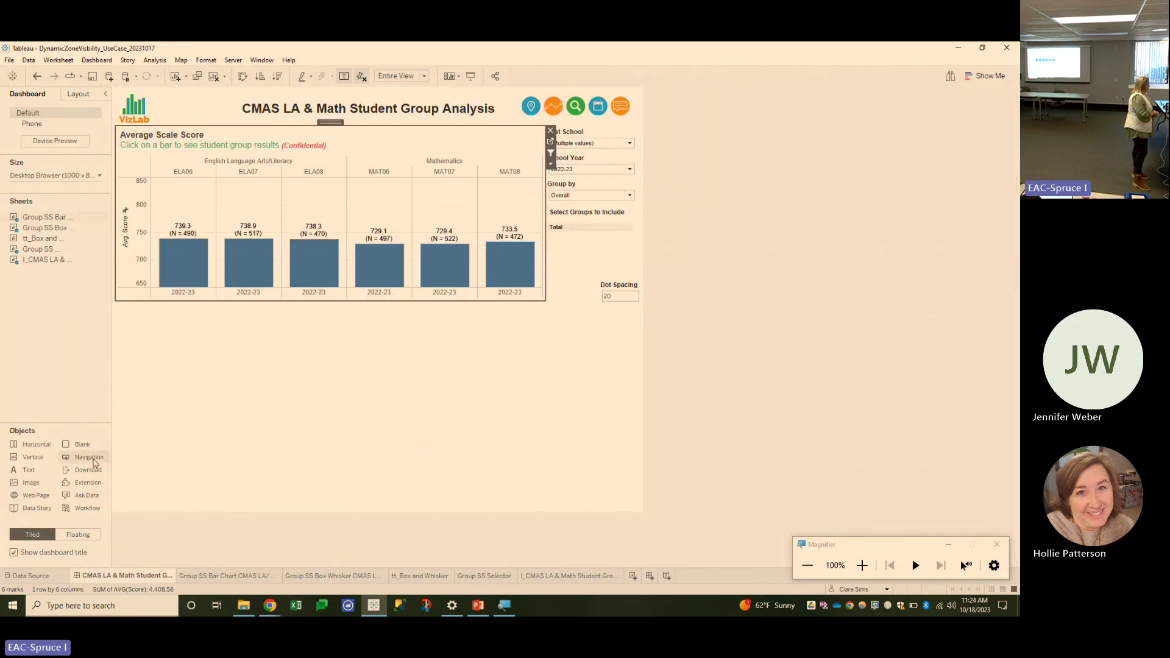
click(262, 278)
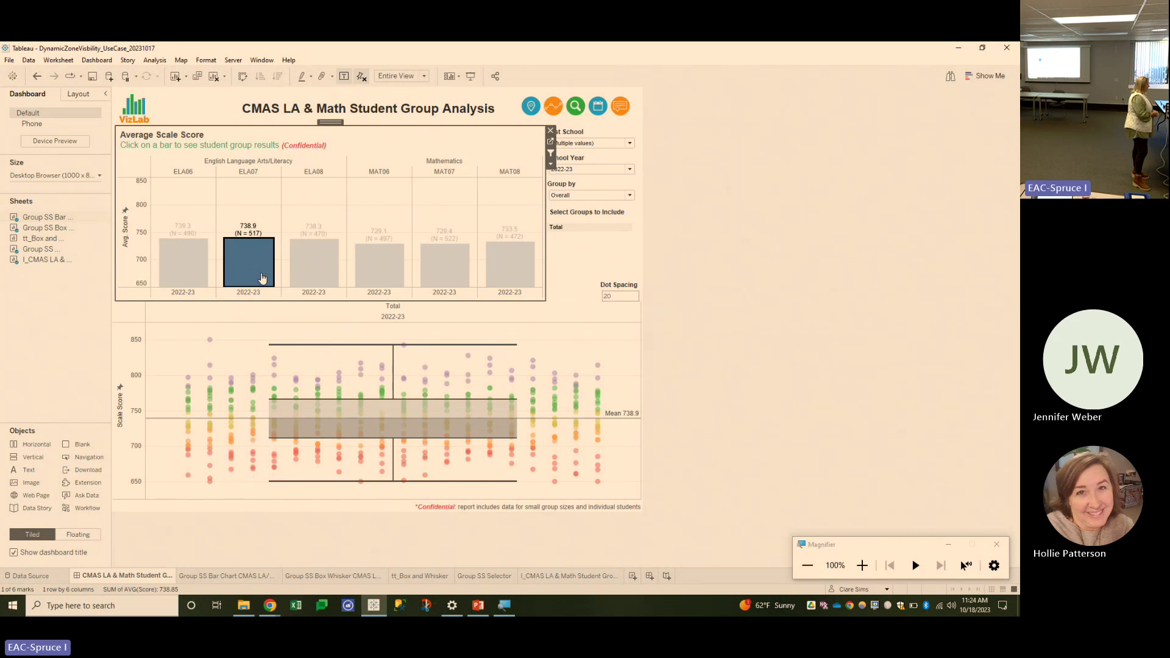
click(74, 96)
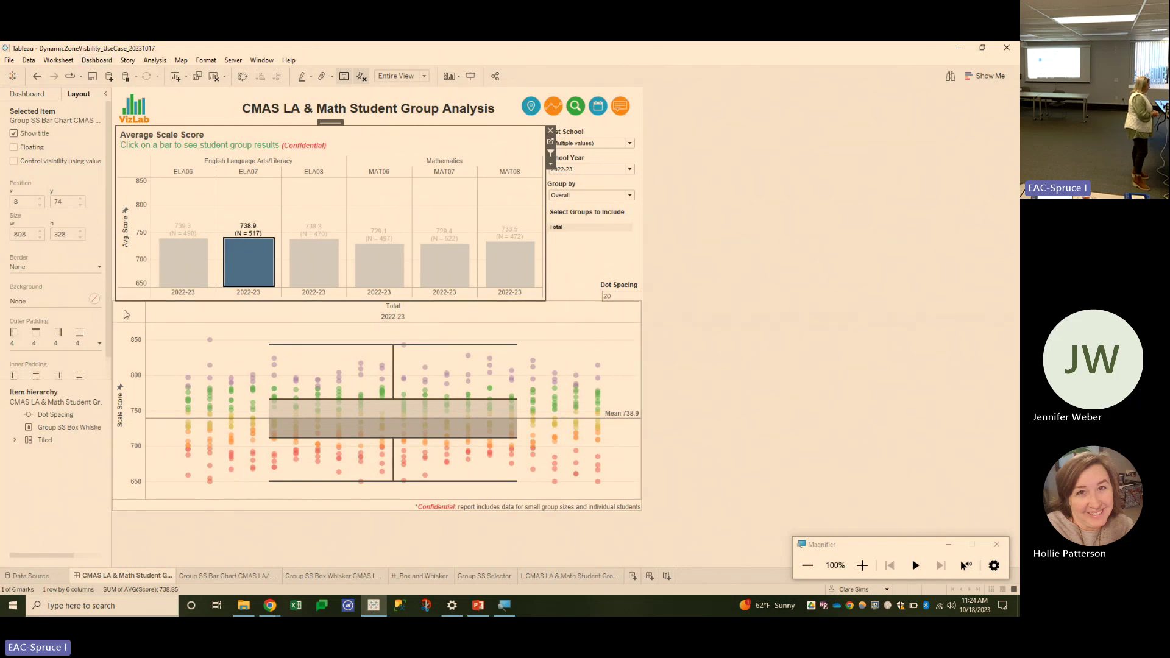
click(133, 318)
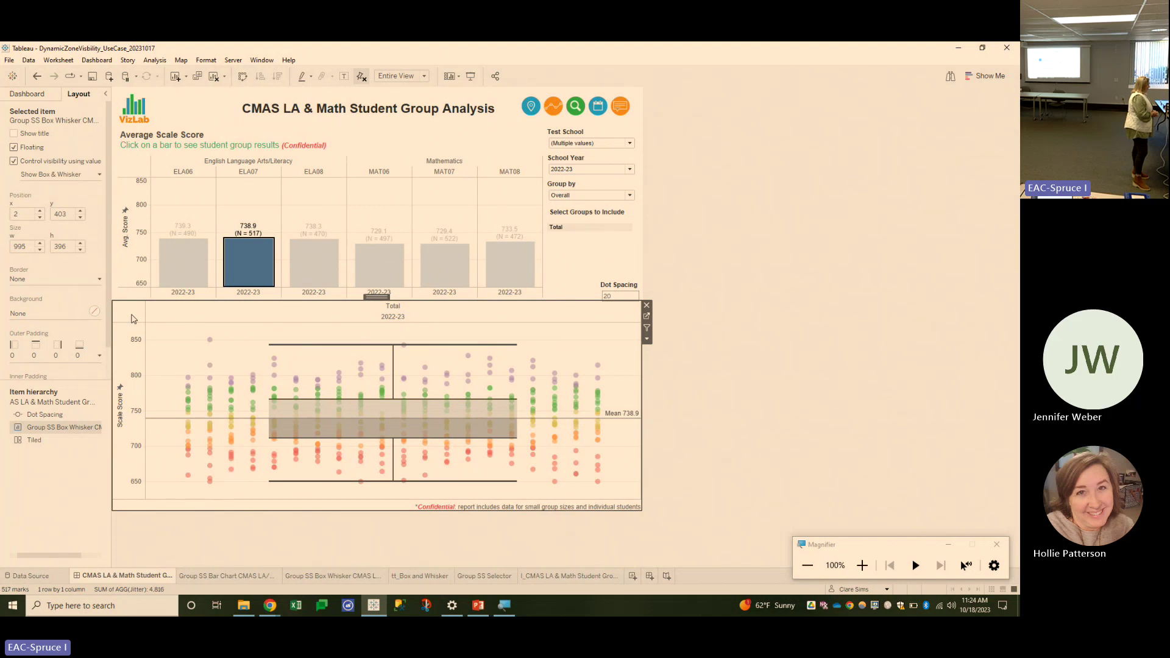
Step: Review the settings of the dashboard's Show Box & Whisker parameter action and close them without changes
click(93, 60)
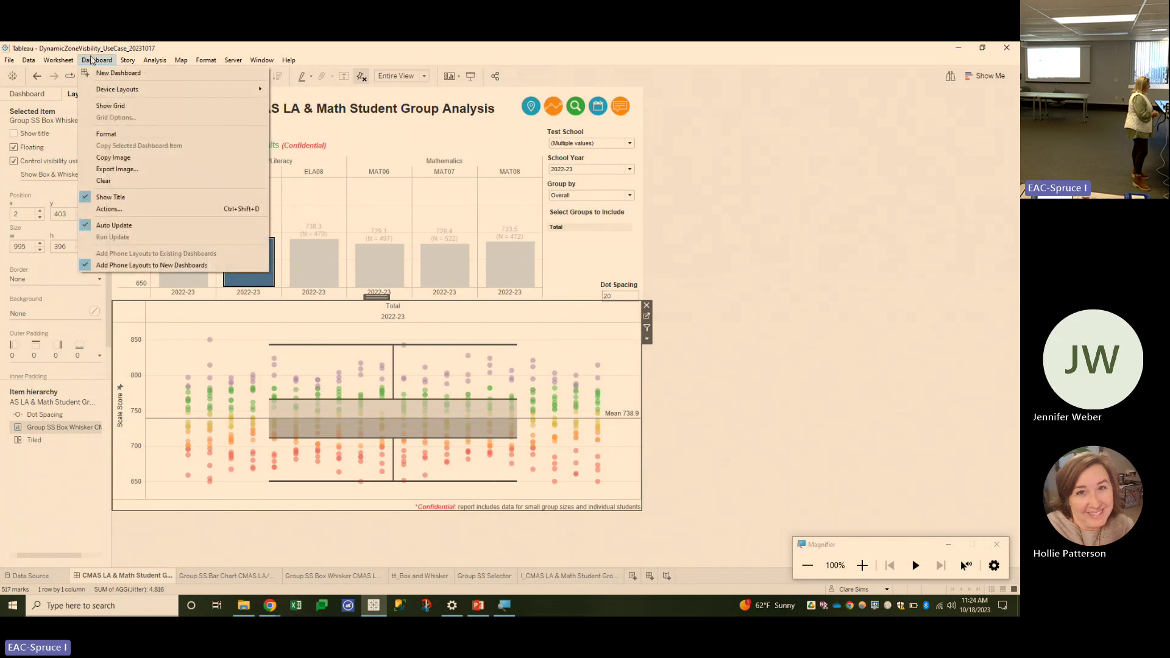
click(109, 209)
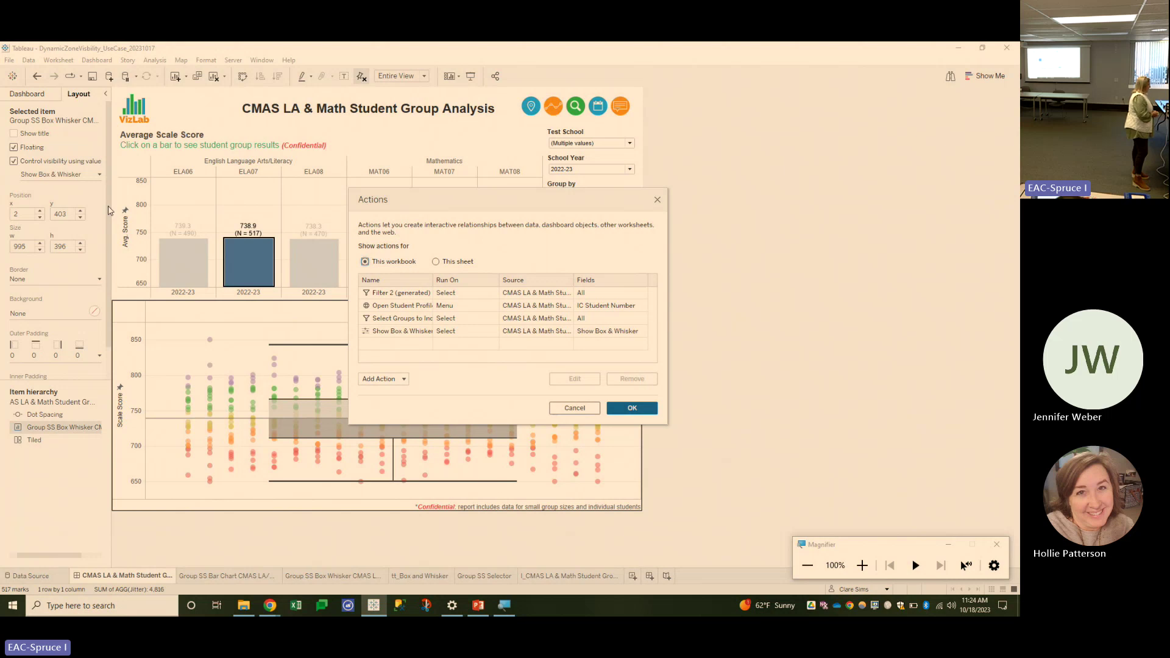
click(389, 333)
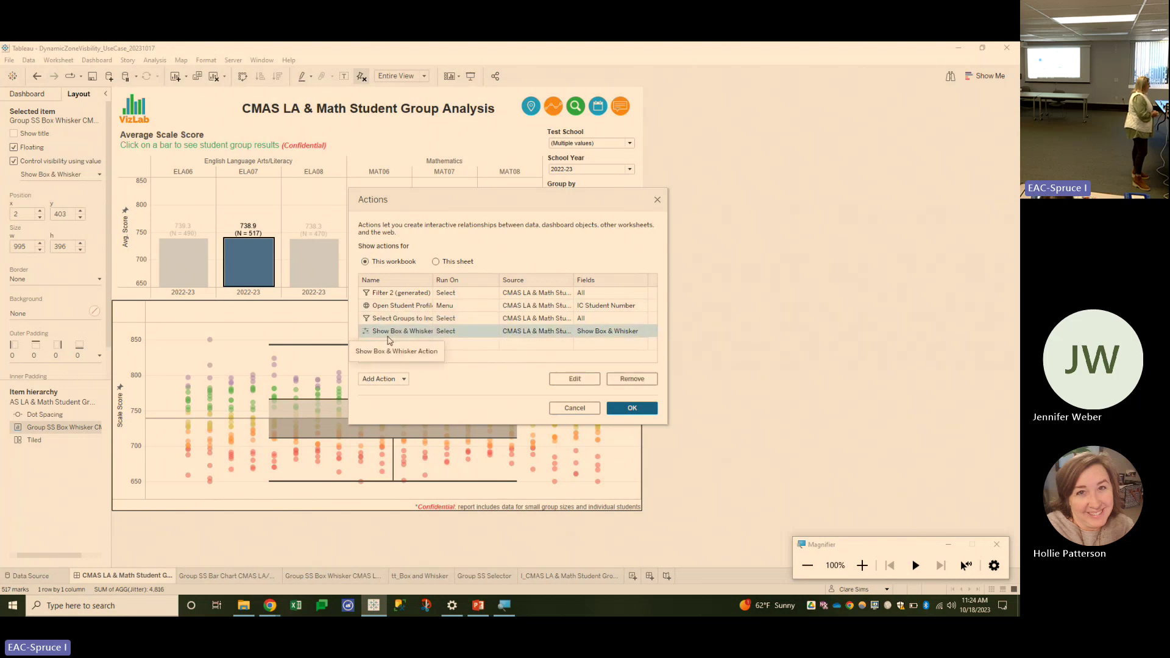
click(567, 384)
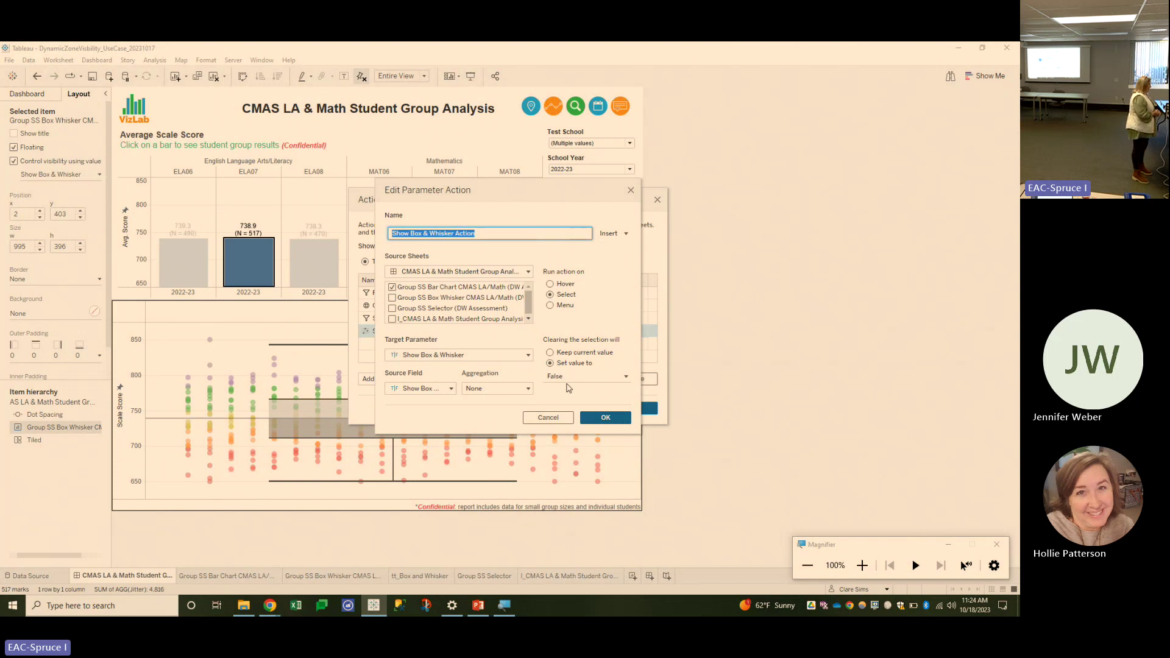
click(548, 418)
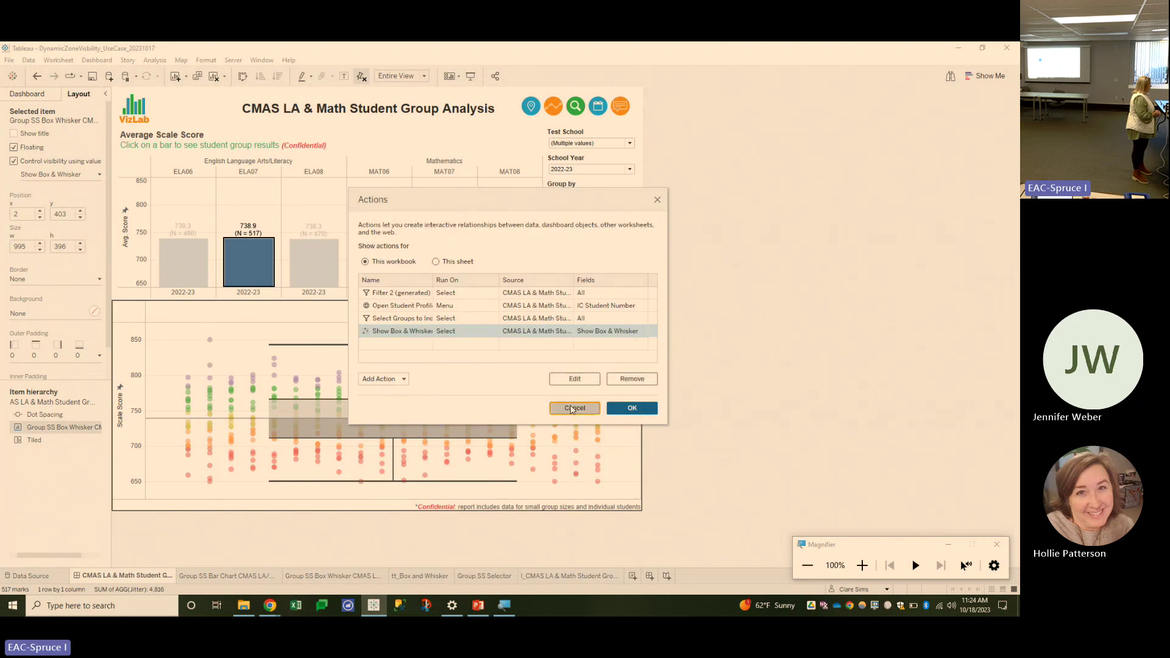
click(573, 409)
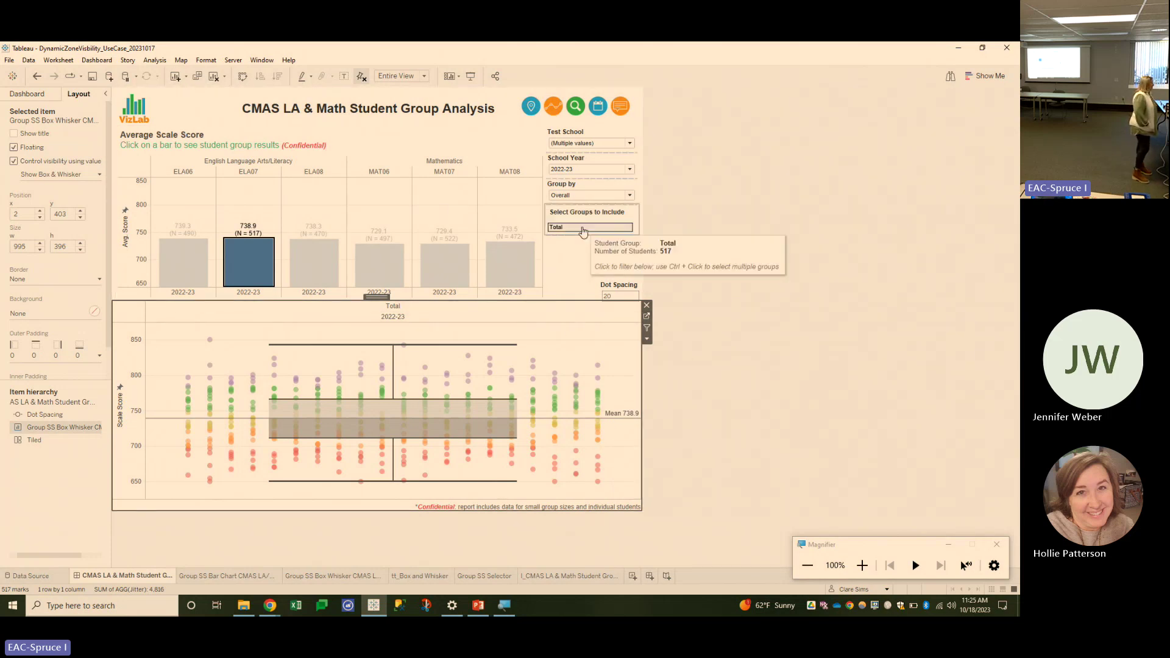
Step: Group the ELA07 box-and-whisker results by Ethnicity to compare student groups, and set the grouping back to Overall
click(590, 195)
click(602, 195)
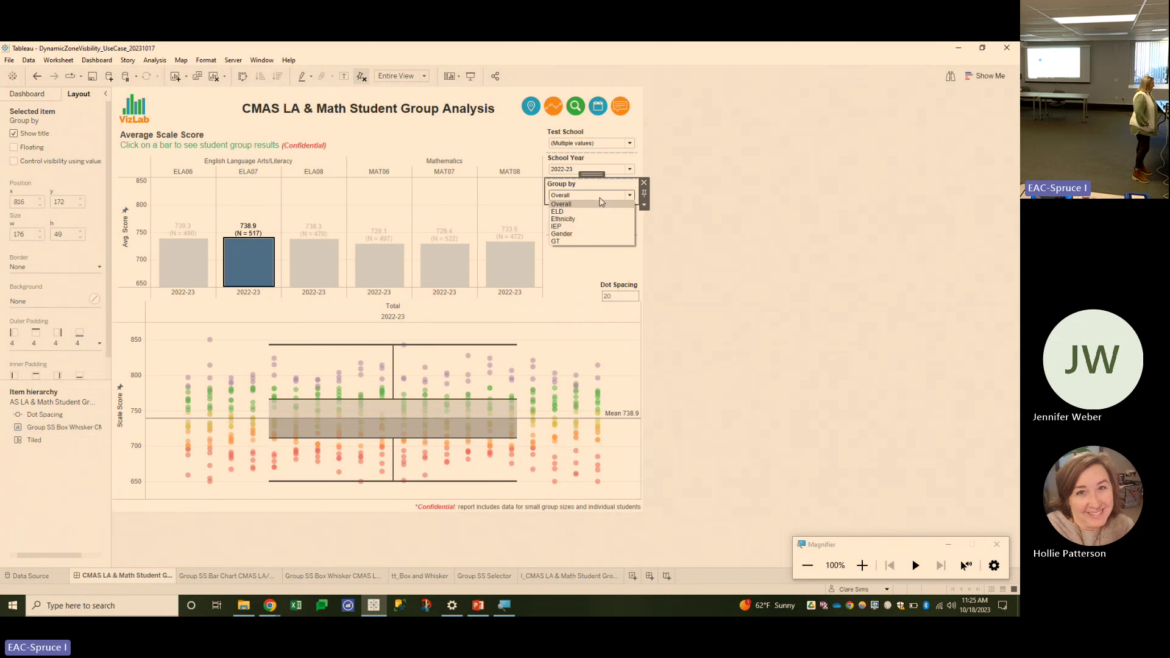
click(577, 219)
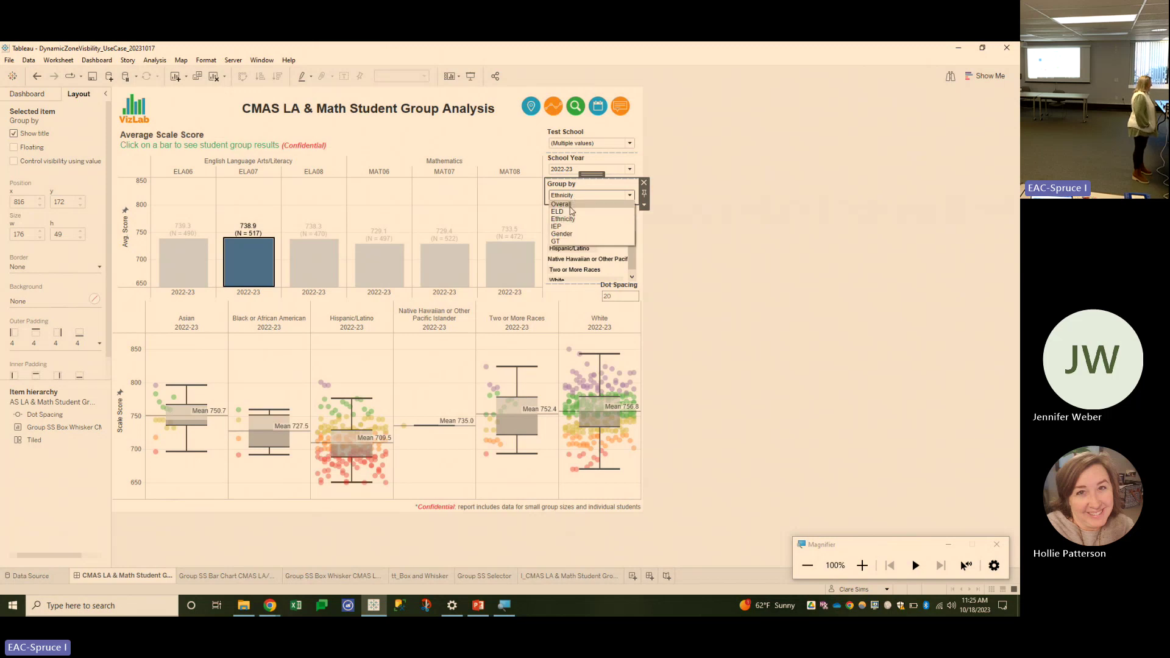
click(569, 207)
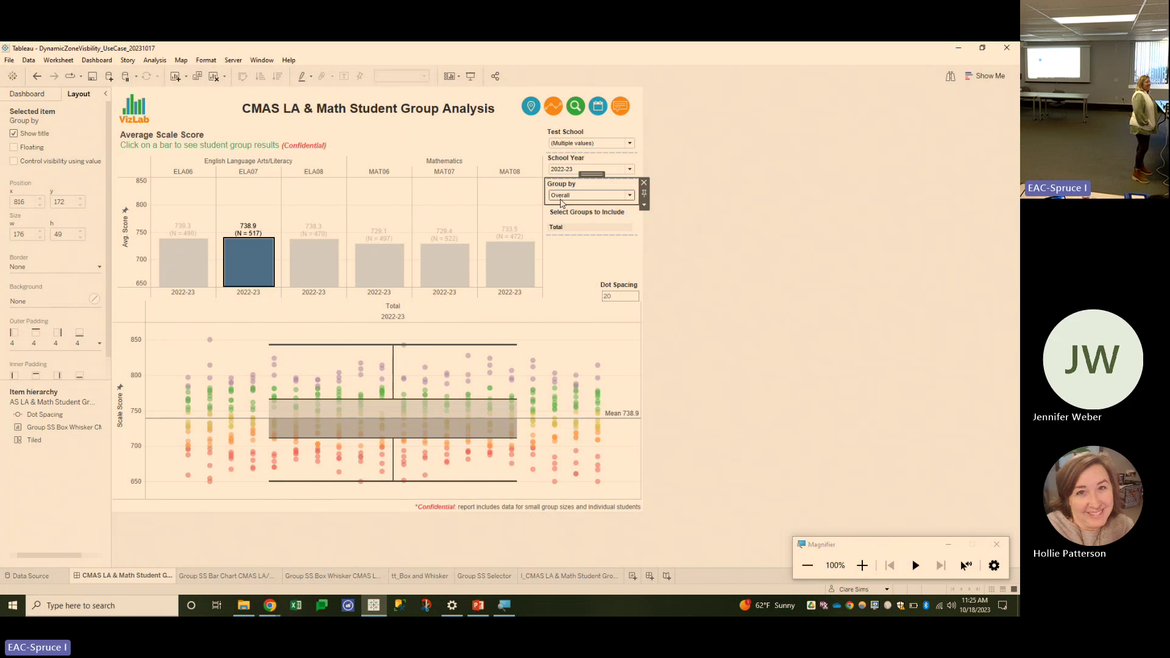
Step: Clear the ELA07 bar selection to demonstrate how the box-and-whisker zone responds
click(232, 268)
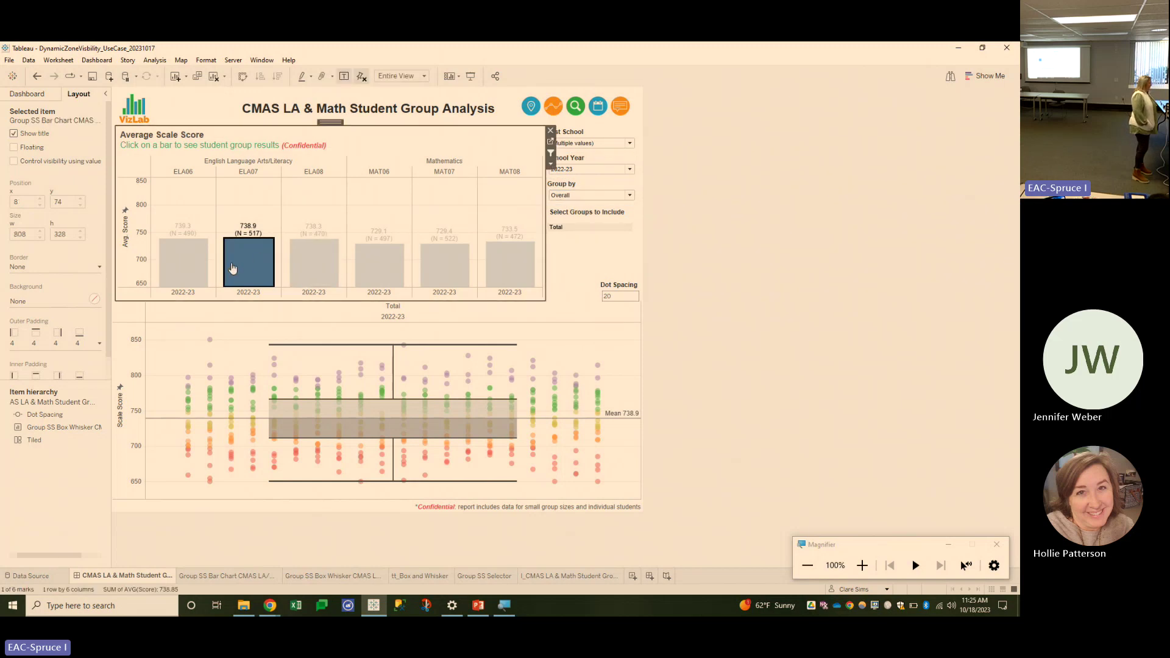
click(232, 269)
click(697, 269)
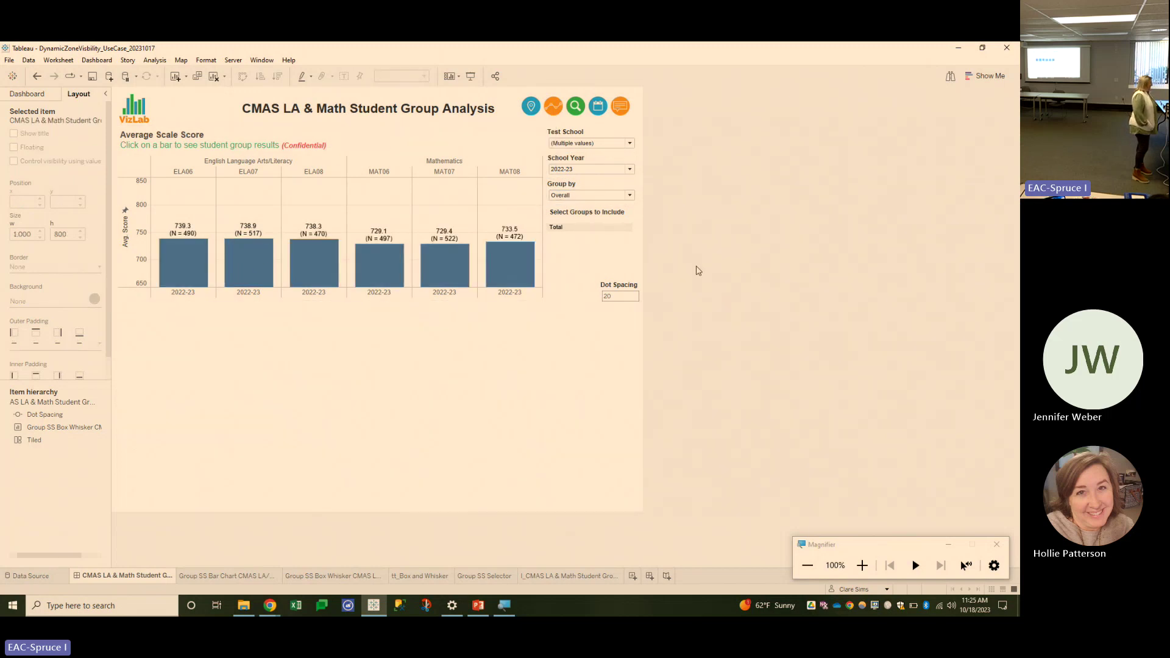
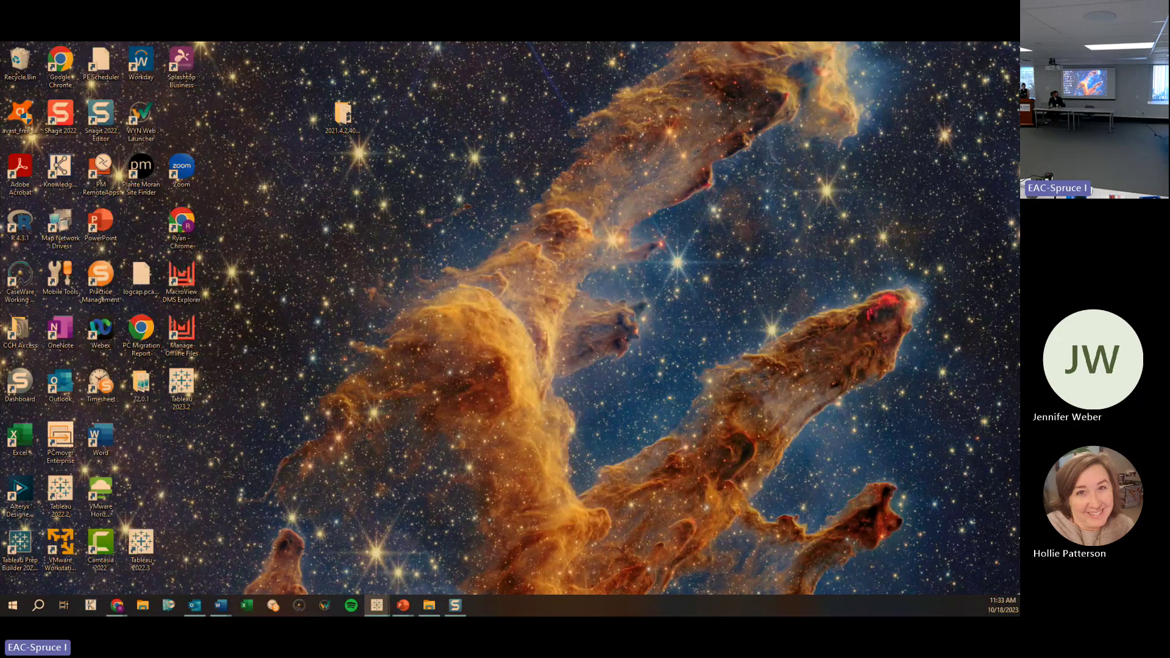
Step: Keep the changed Windows display settings with duplicated displays and minimize the Settings window
drag(523, 144, 0, 232)
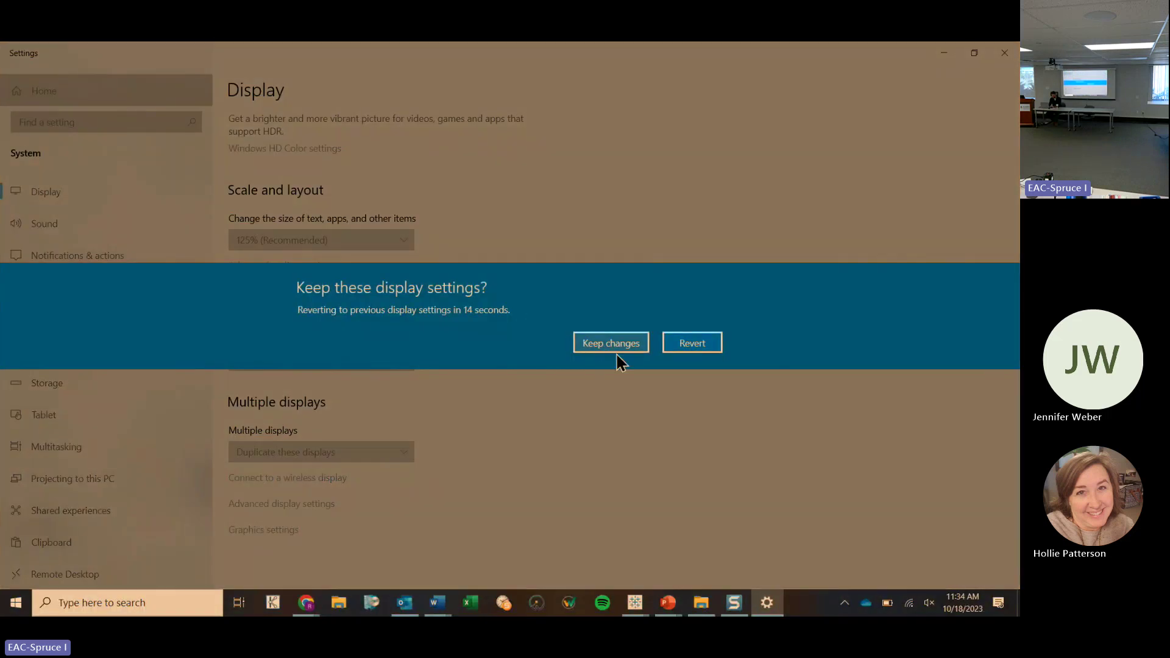
click(612, 343)
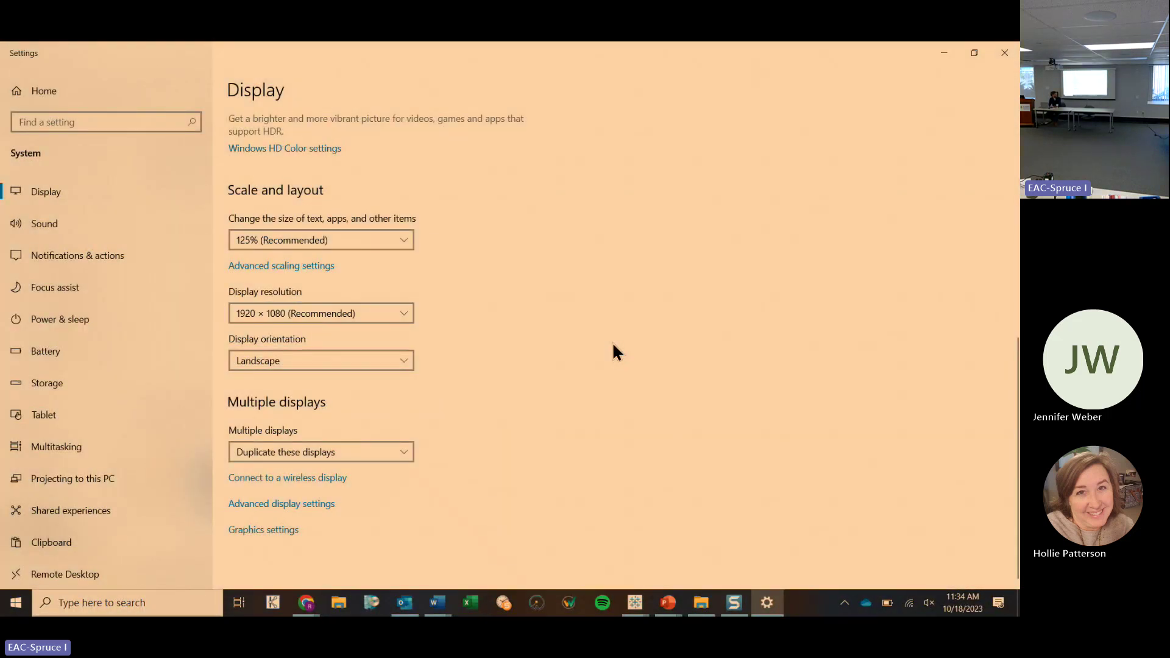
click(945, 53)
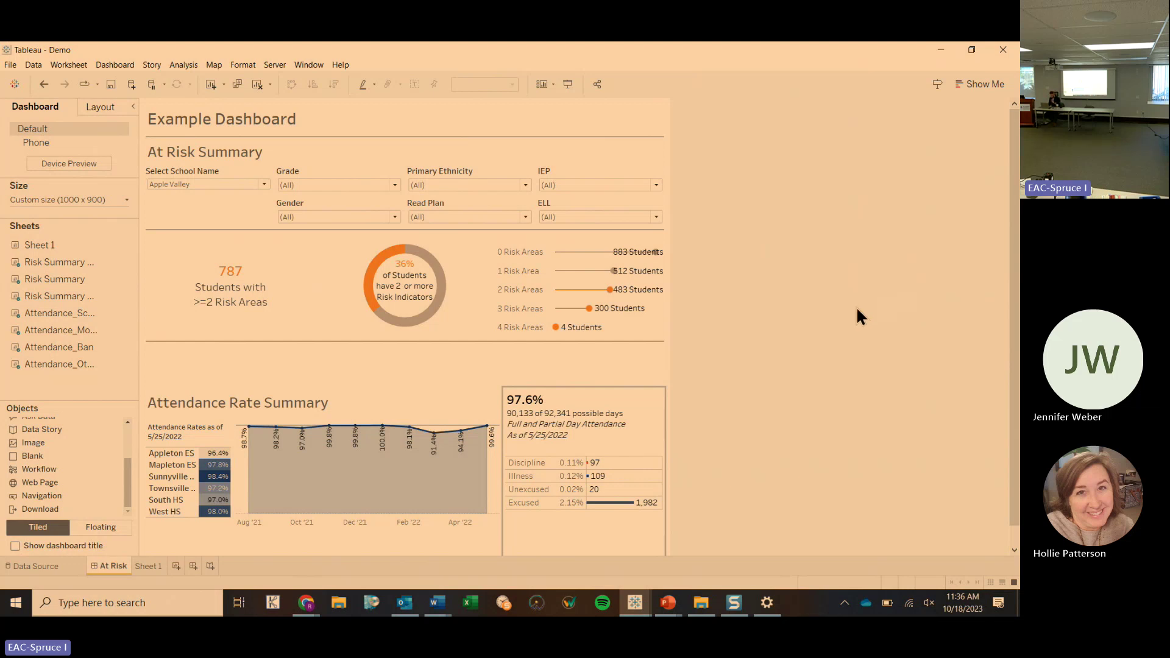
Step: Add a new worksheet to the Demo workbook and widen its Data pane so the full field names fit
scroll(772, 209, down, 1)
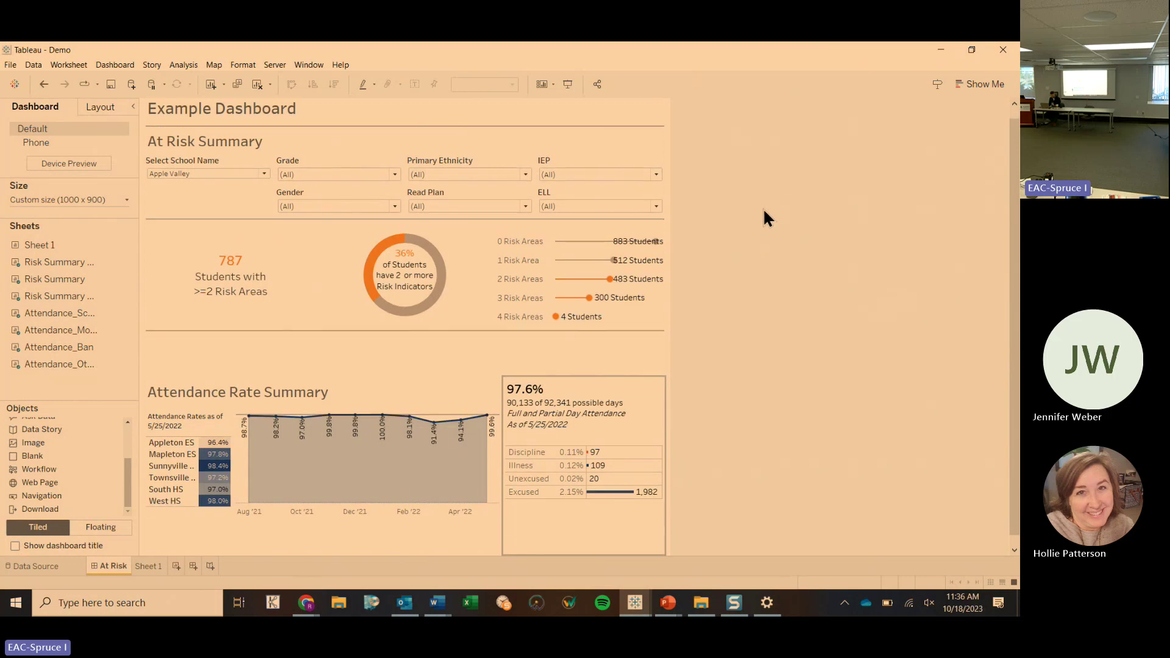
click(182, 565)
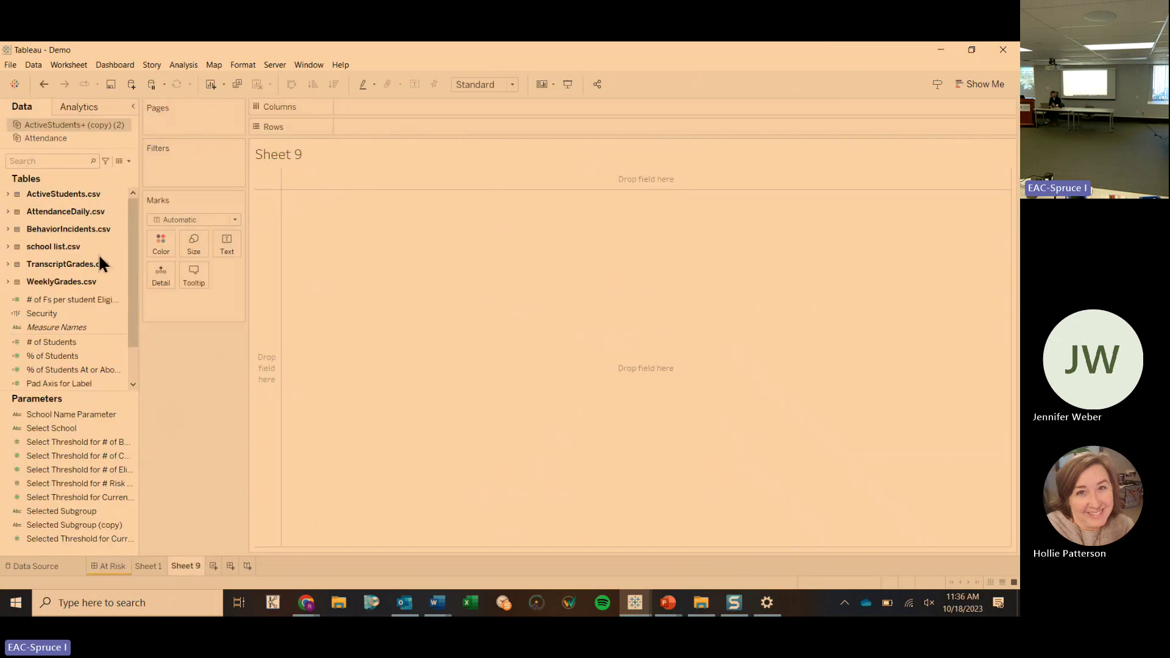
scroll(134, 214, down, 5)
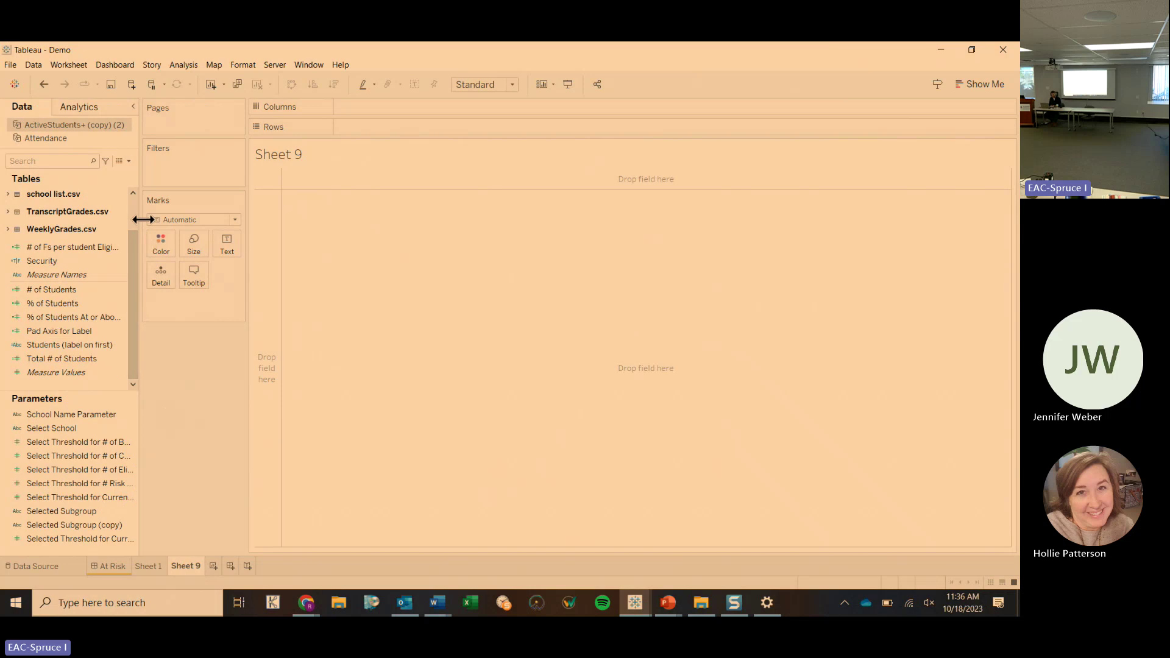
drag(137, 221, 230, 222)
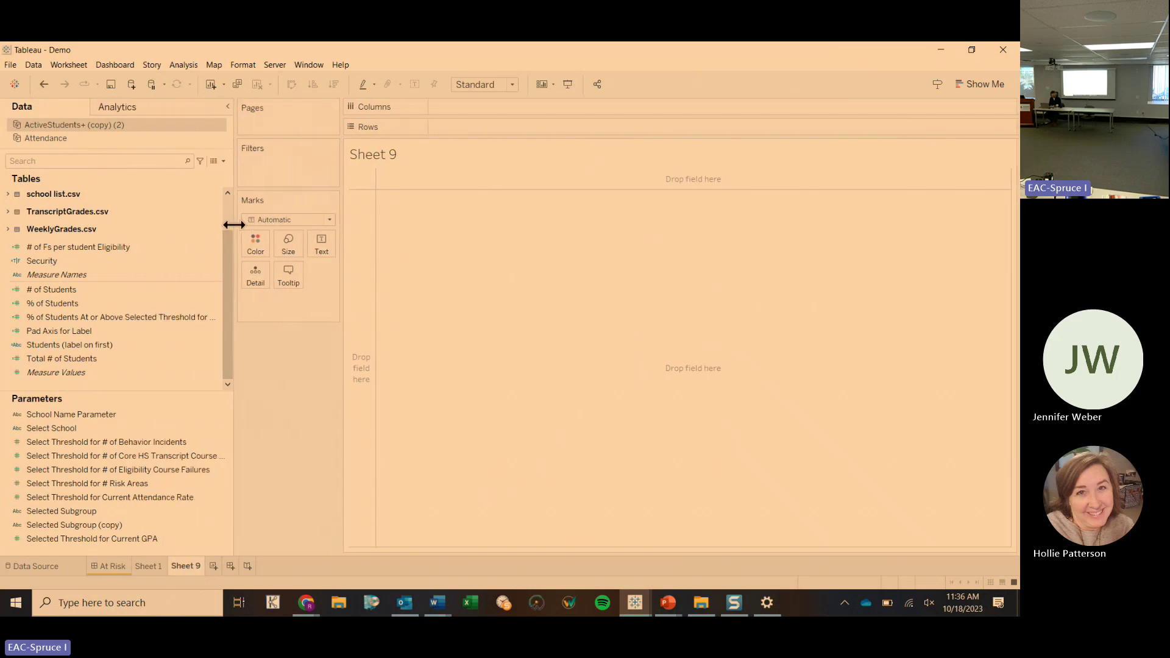
Step: Start a new parameter named "At Risk or Attendance?"
click(223, 161)
click(172, 183)
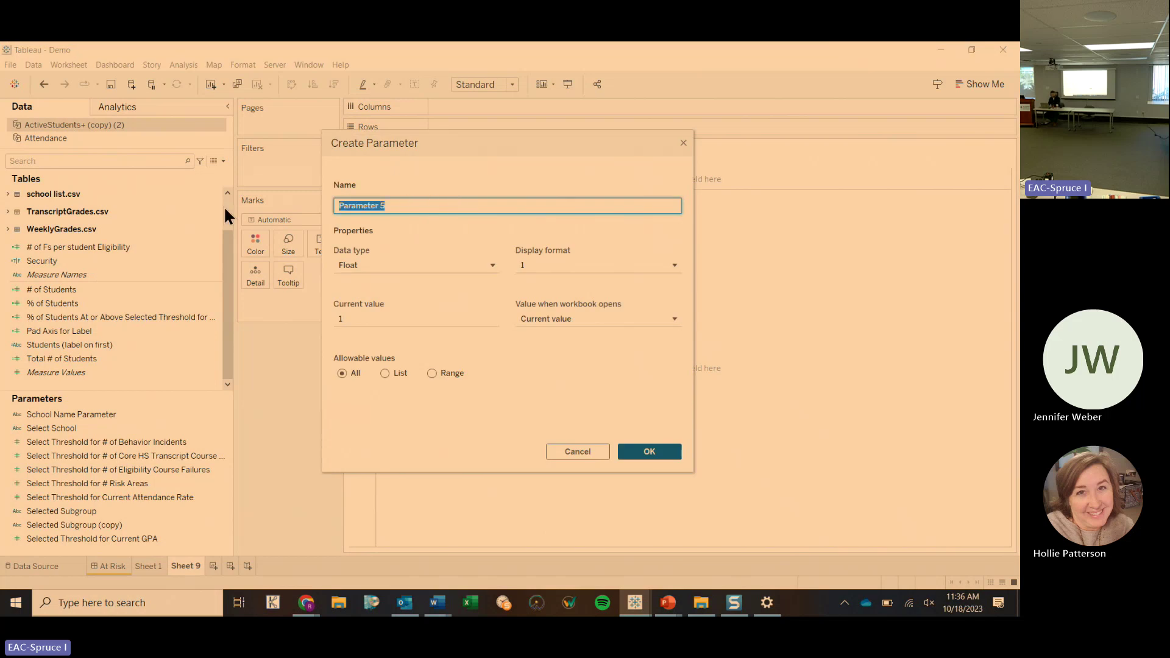
text(At R)
text(isk or Attendance?)
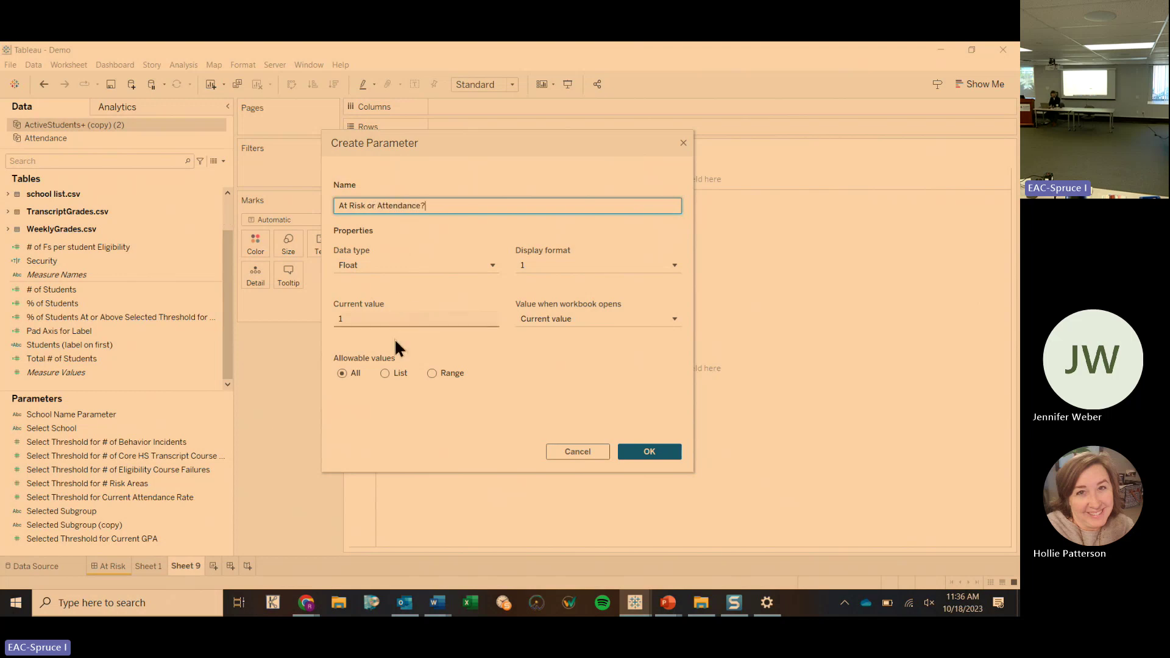
Step: Restrict the parameter to a list of allowable values containing 1 and set its data type to Integer
click(385, 373)
click(371, 415)
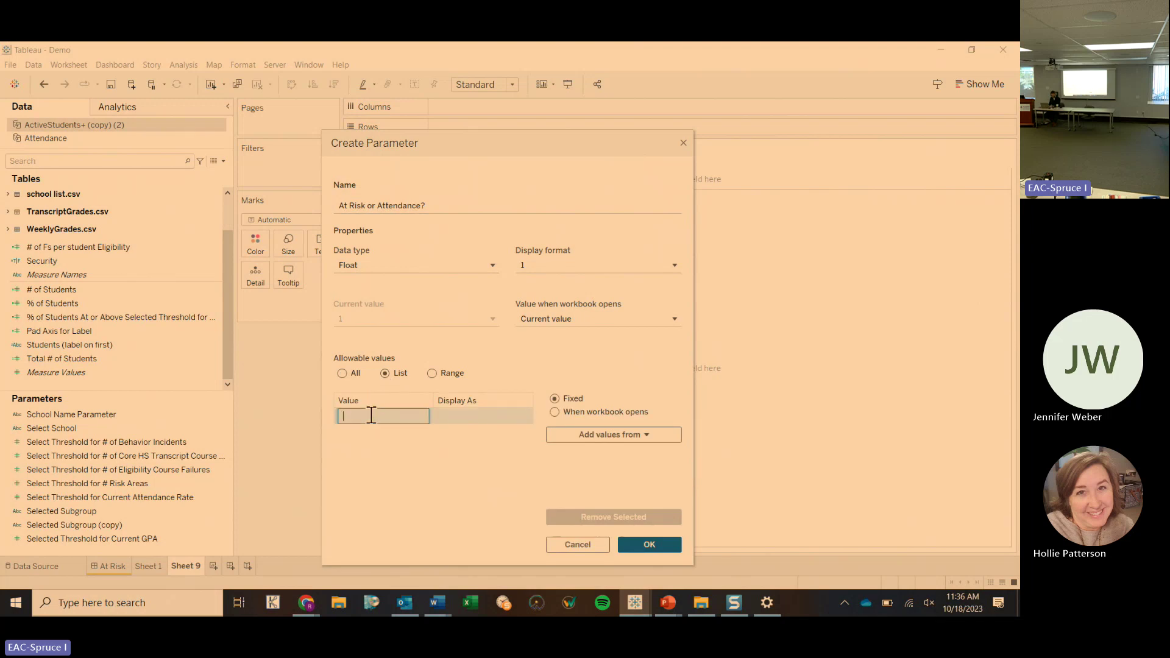
text(1)
key(Return)
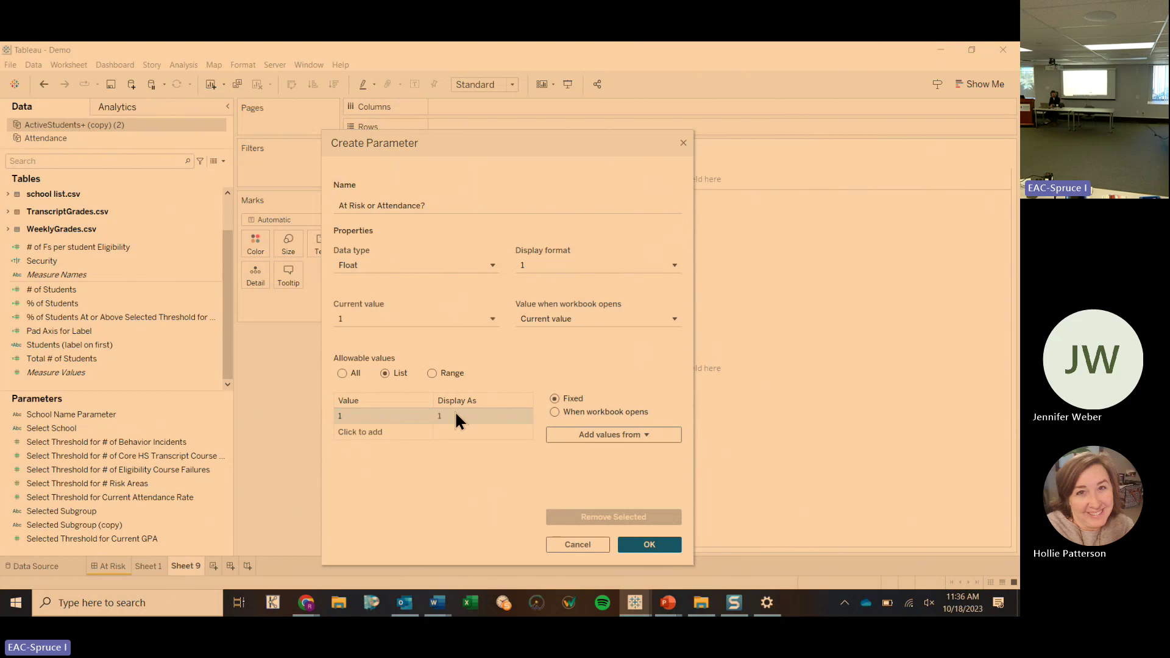
click(456, 415)
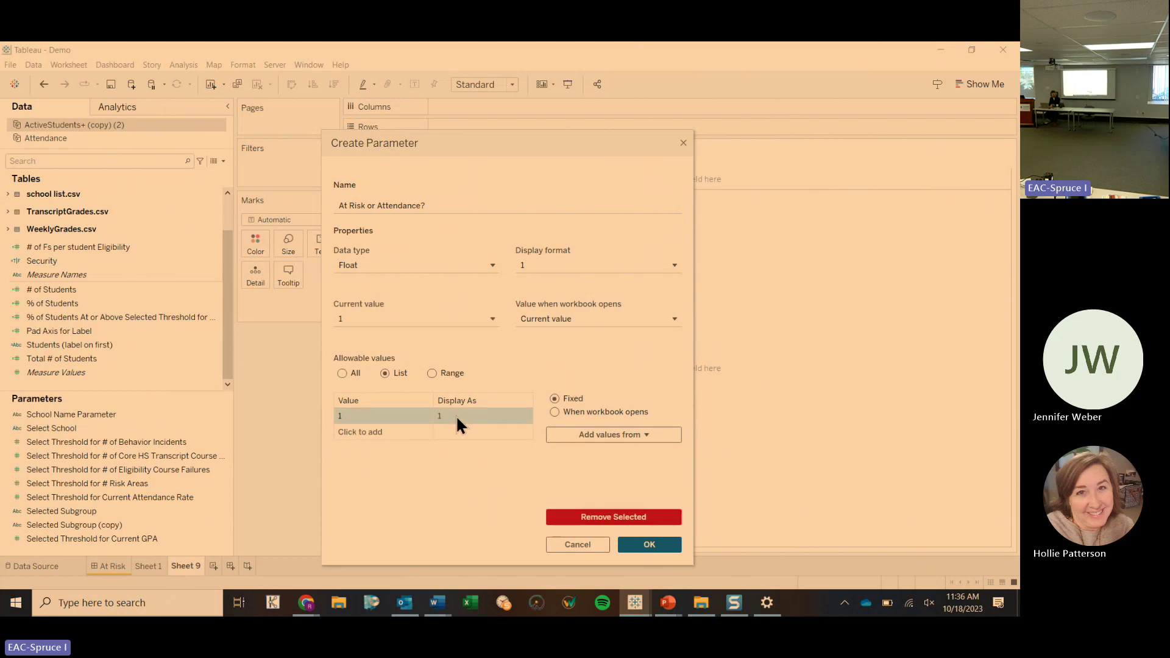
click(358, 266)
click(374, 297)
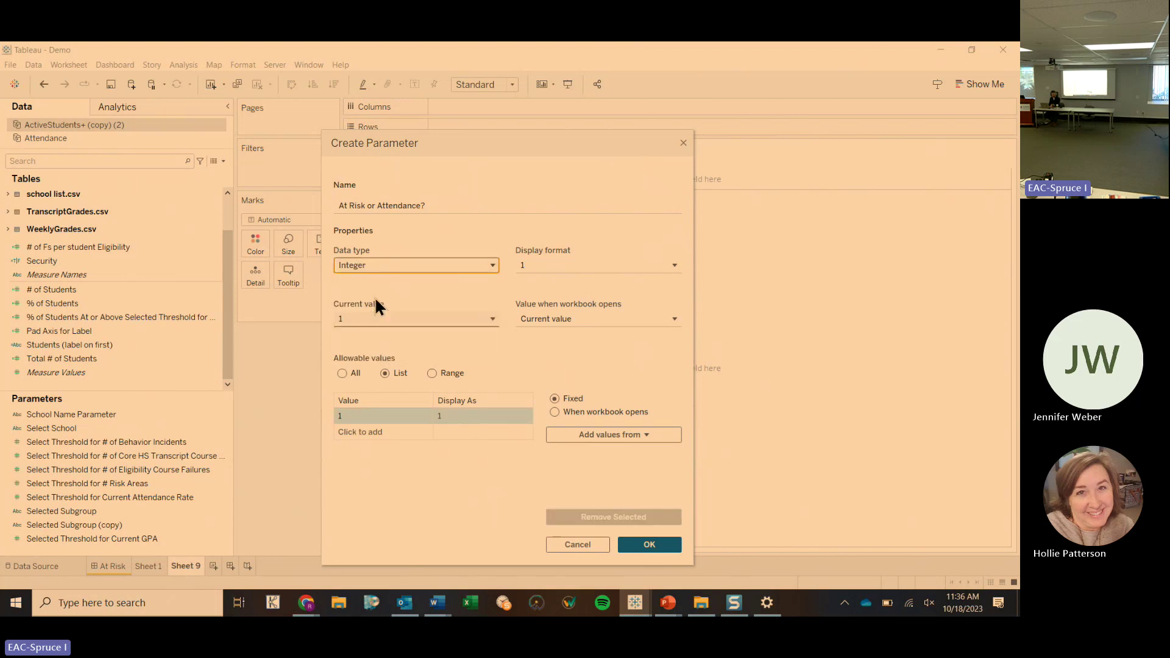
Step: Set the display name of the parameter's list value 1 to "At Risk"
click(453, 414)
click(453, 415)
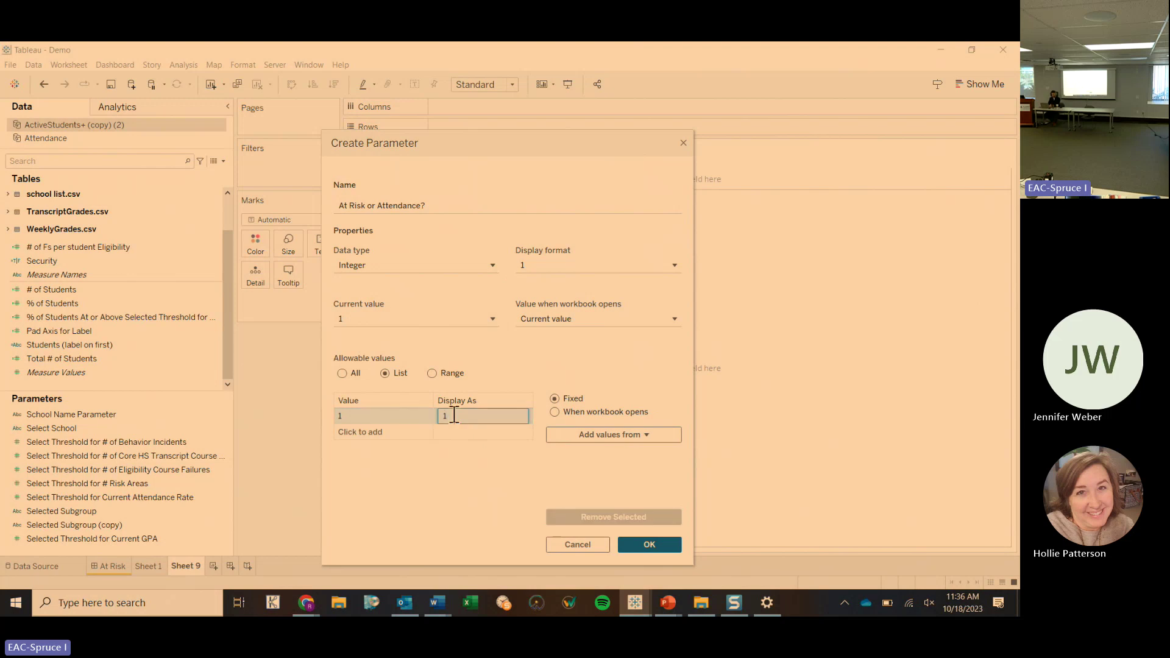
text(At RIsk)
click(461, 416)
key(BackSpace)
text(i)
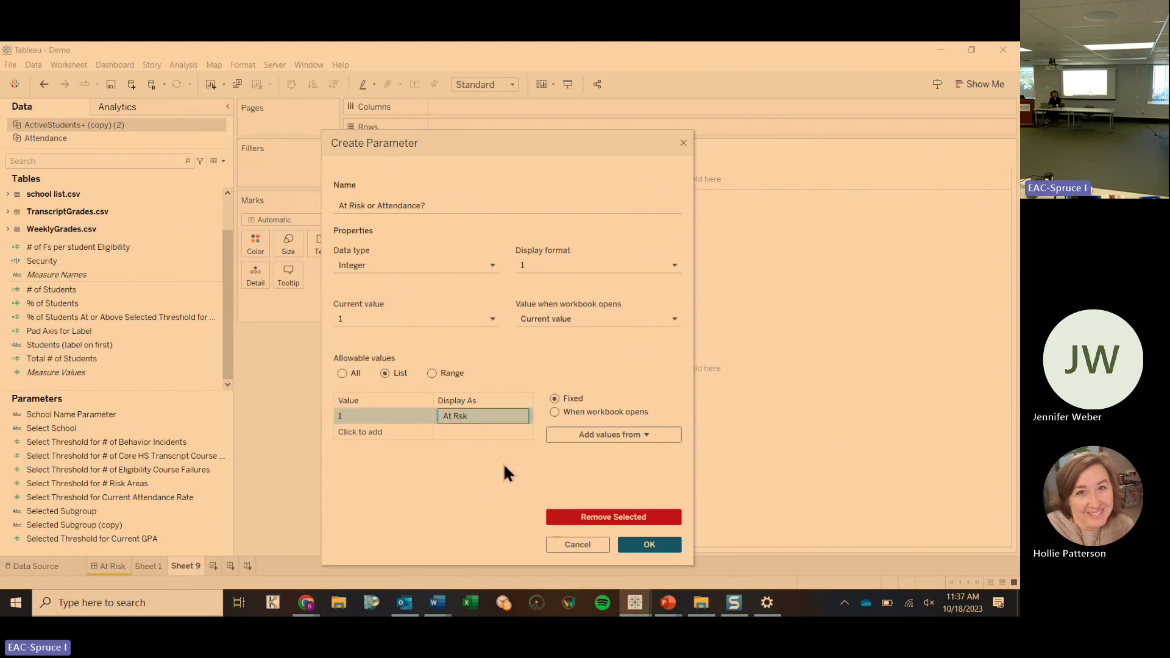
Step: Add the list value 2 displayed as "Attendance" and create the parameter
click(371, 431)
text(2)
click(473, 434)
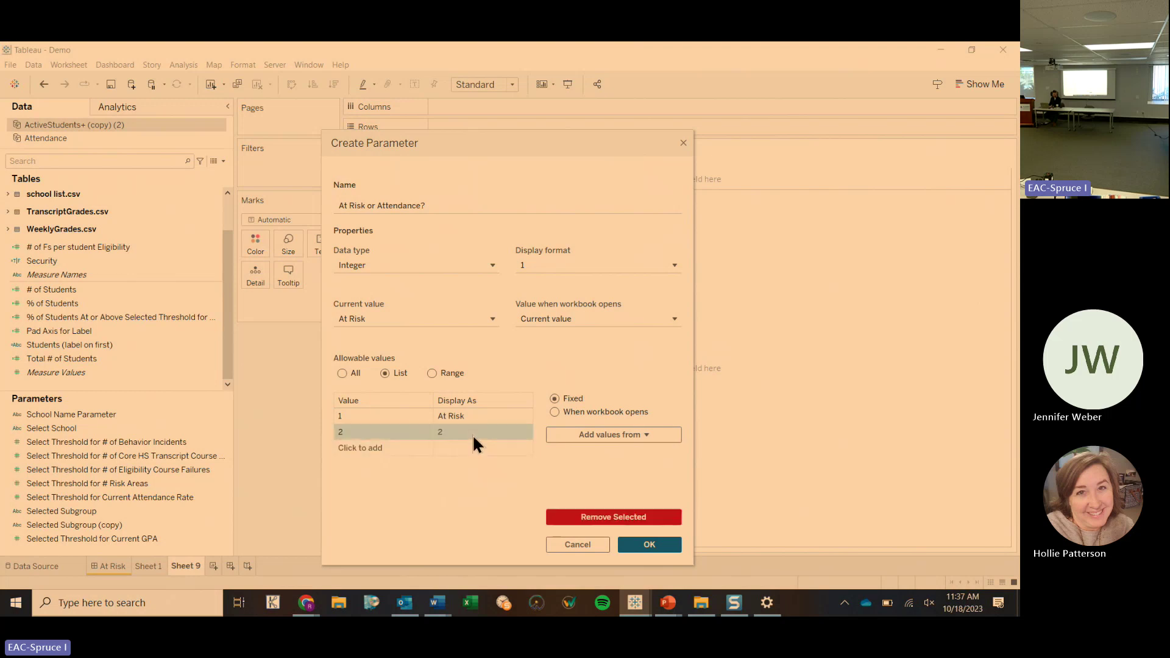
text(A)
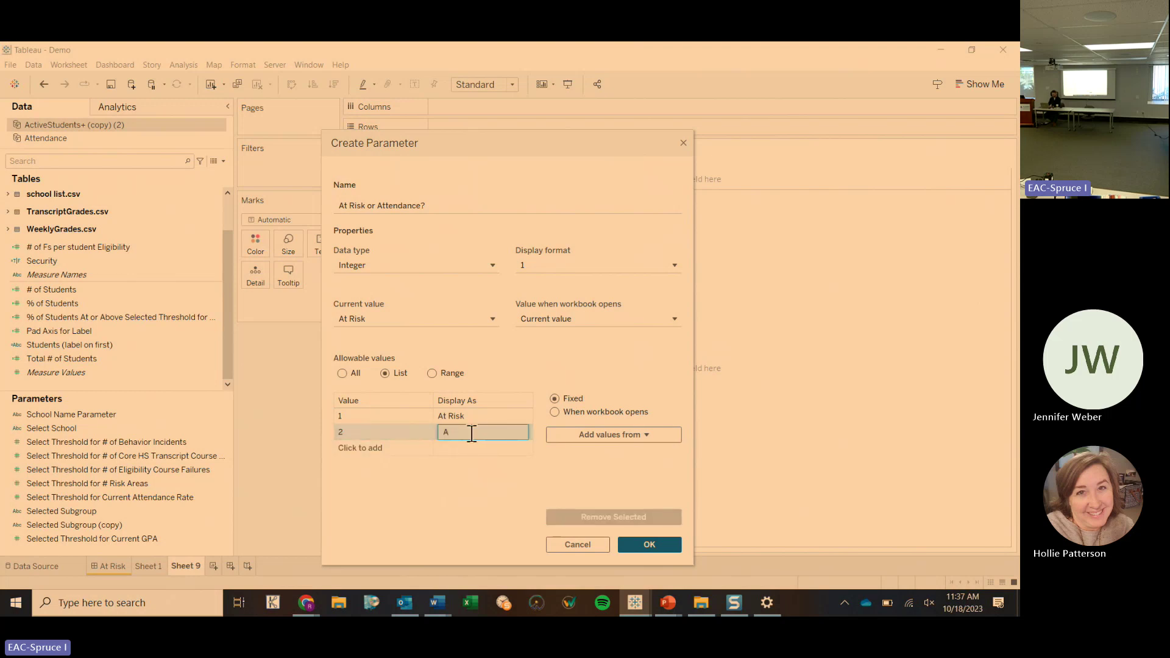
text(ttendance)
click(478, 480)
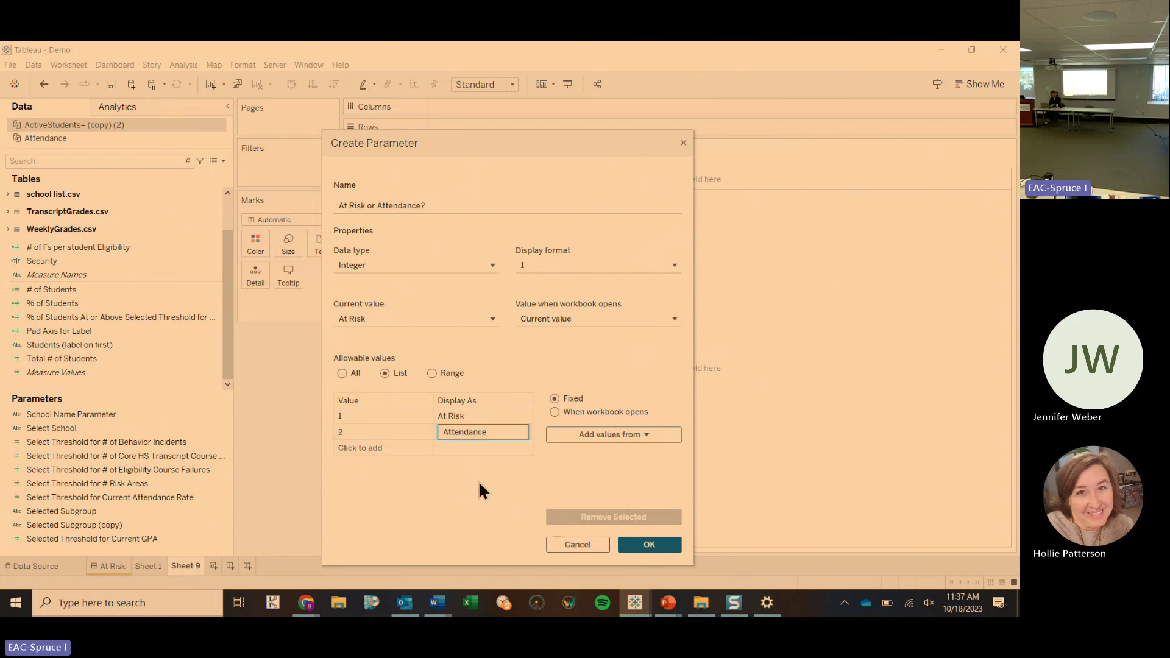
click(647, 544)
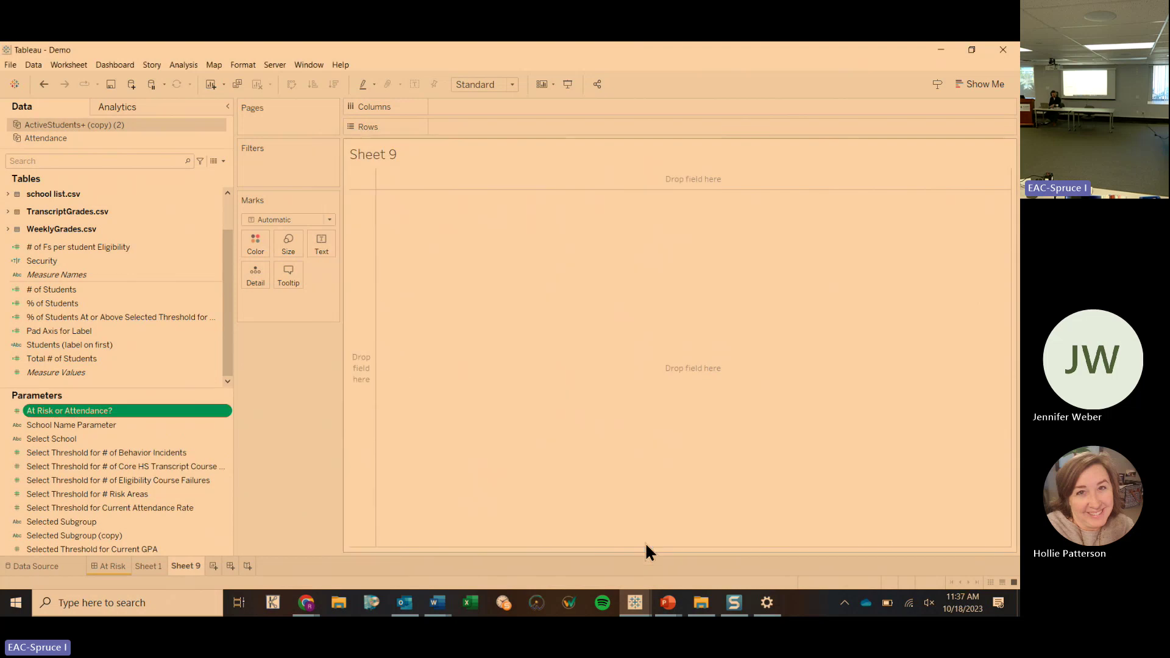
Step: Create a calculated field named "At Risk Showing" with the formula [At Risk or Attendance?] = 1
click(224, 161)
click(159, 174)
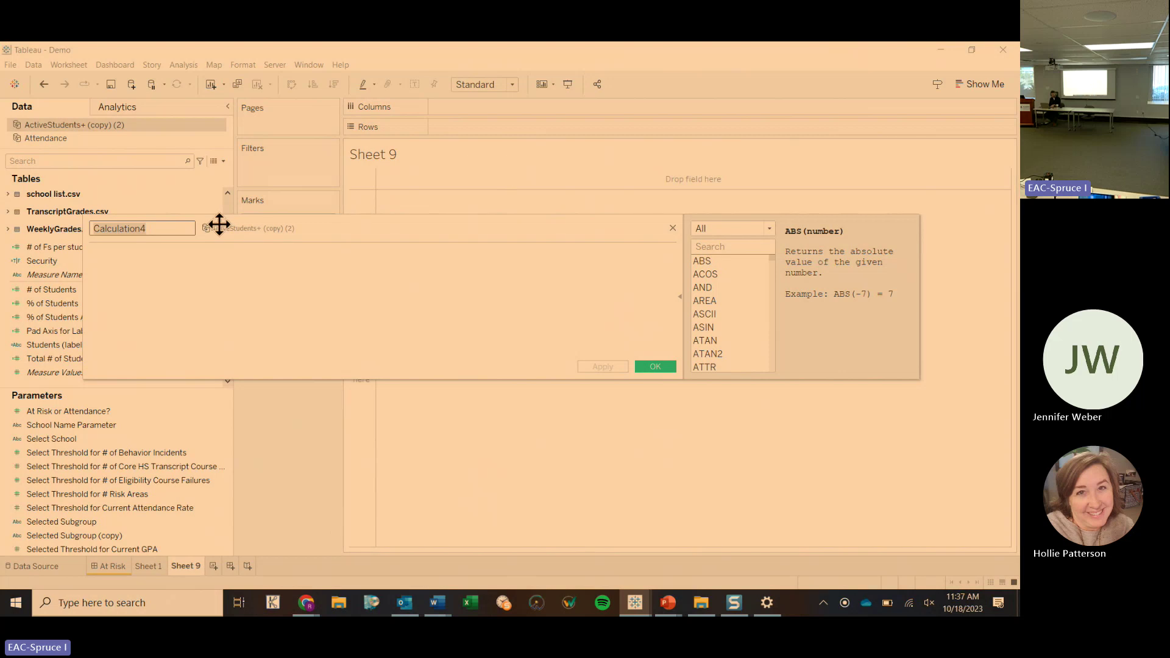
text(At Risk )
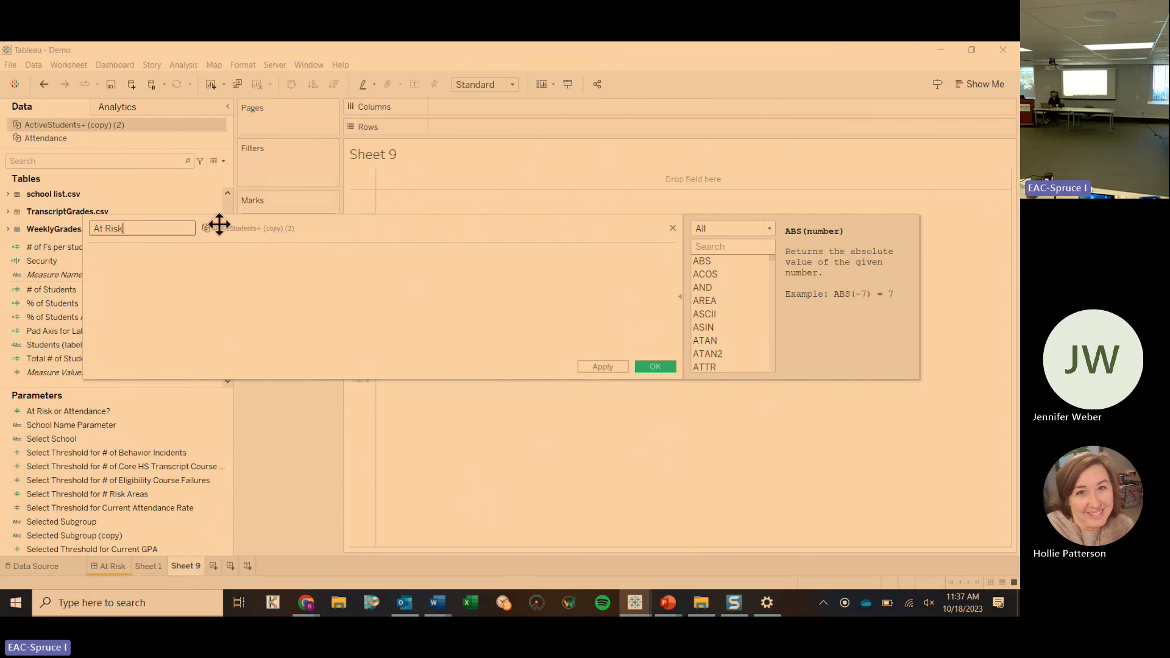
text(Showing)
key(Tab)
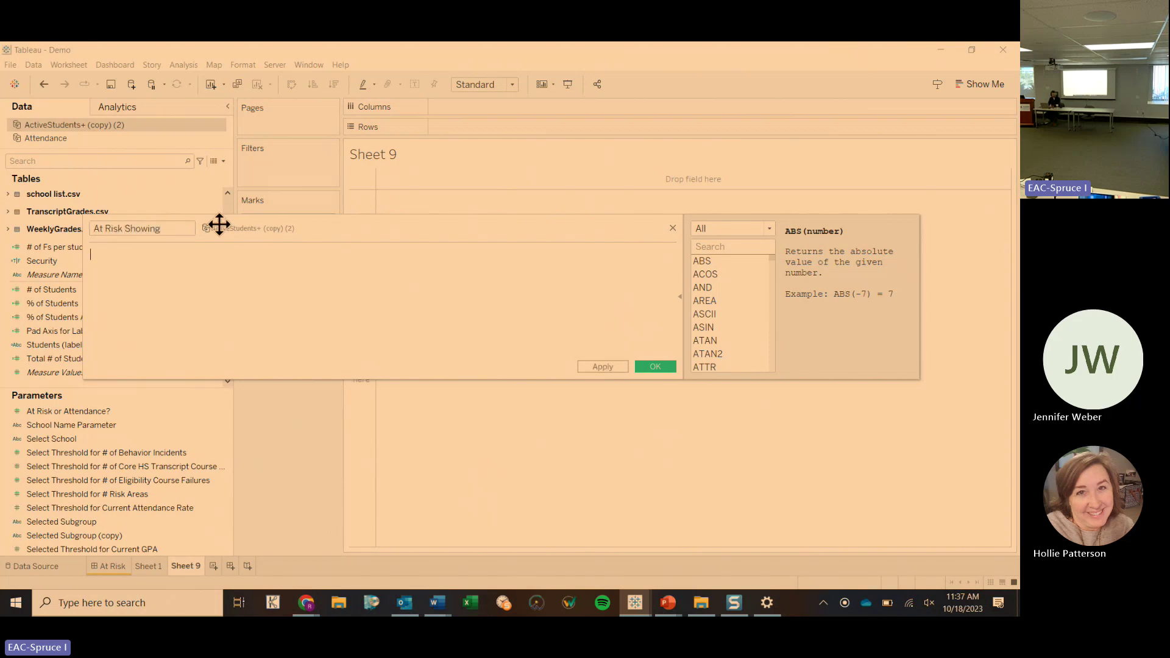
click(238, 301)
text(AT ris)
key(Return)
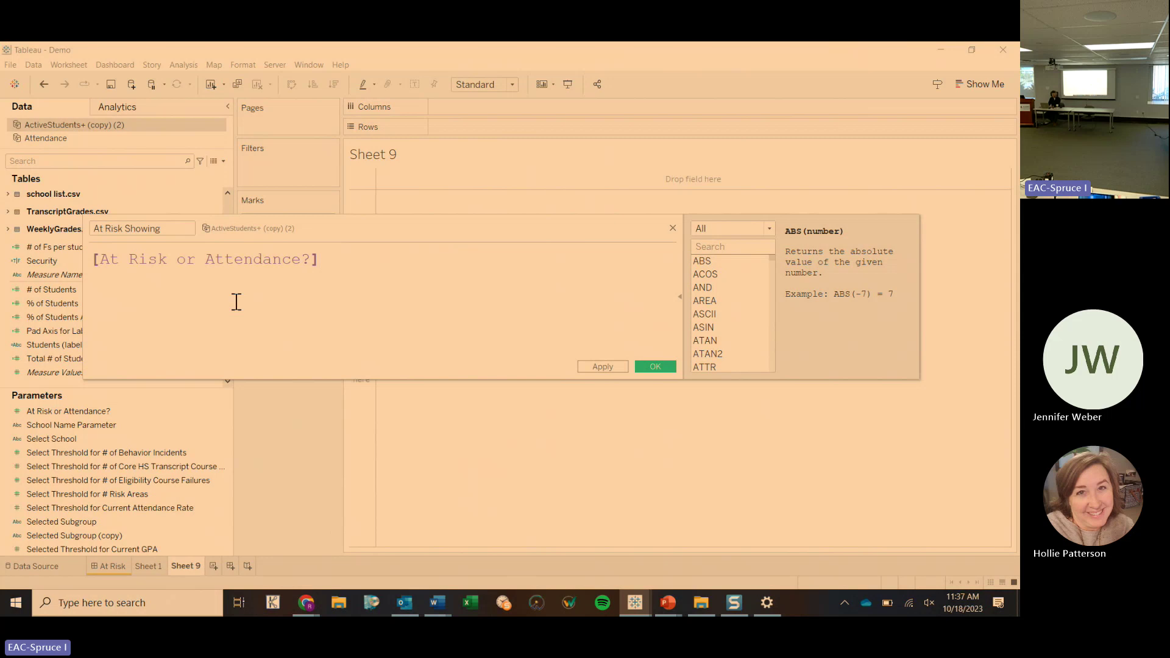
text(= 1)
scroll(317, 313, up, 1)
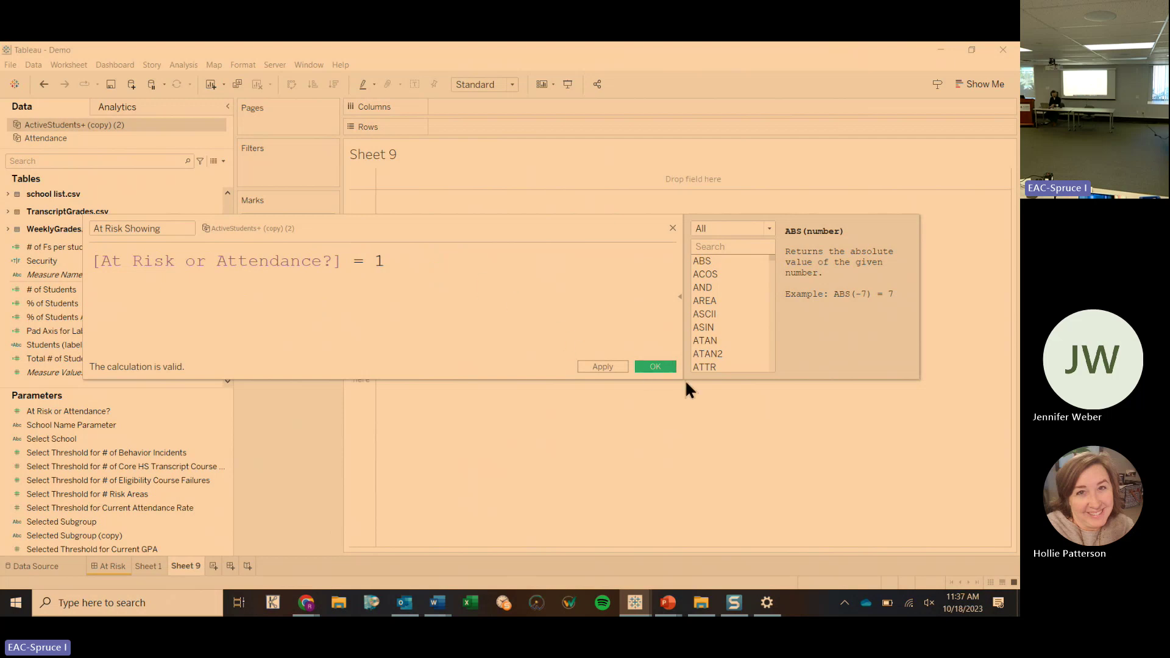
click(656, 367)
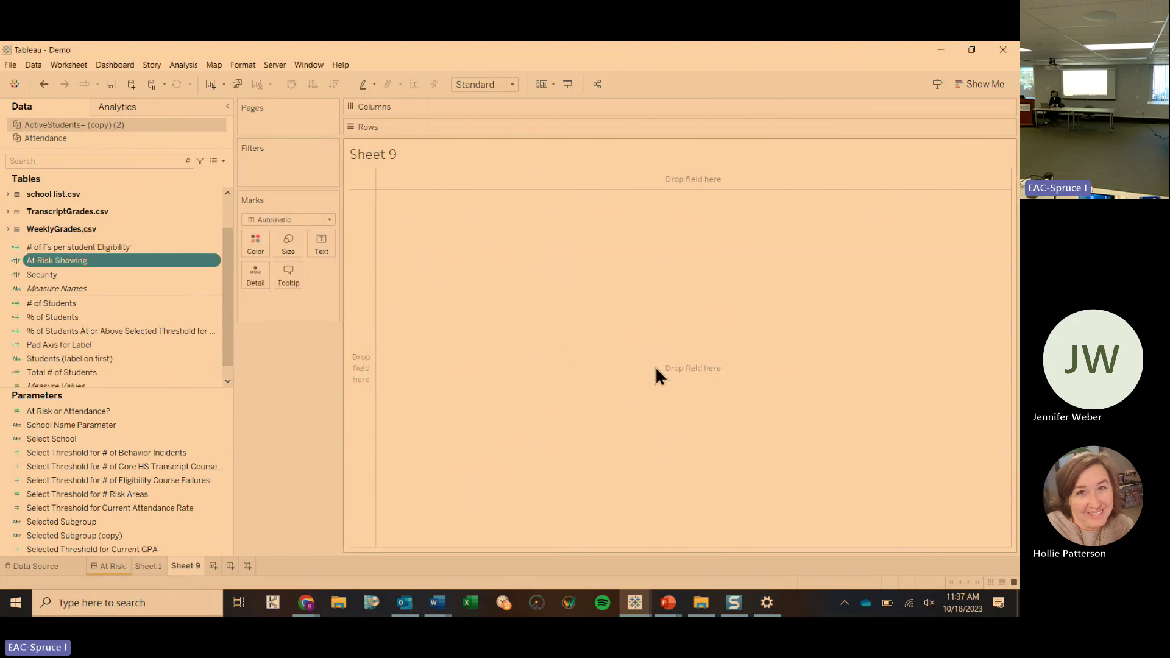
Step: Duplicate the At Risk Showing field and rename the copy "Attendance Showing" in its calculation editor
right_click(56, 261)
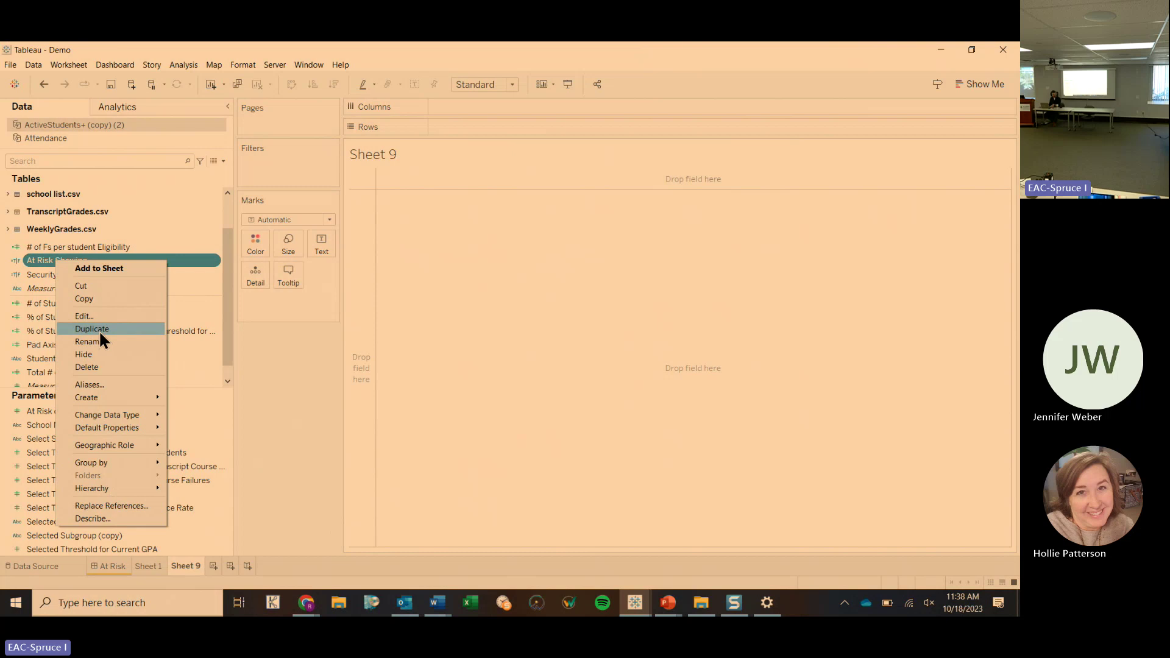
click(99, 331)
right_click(58, 274)
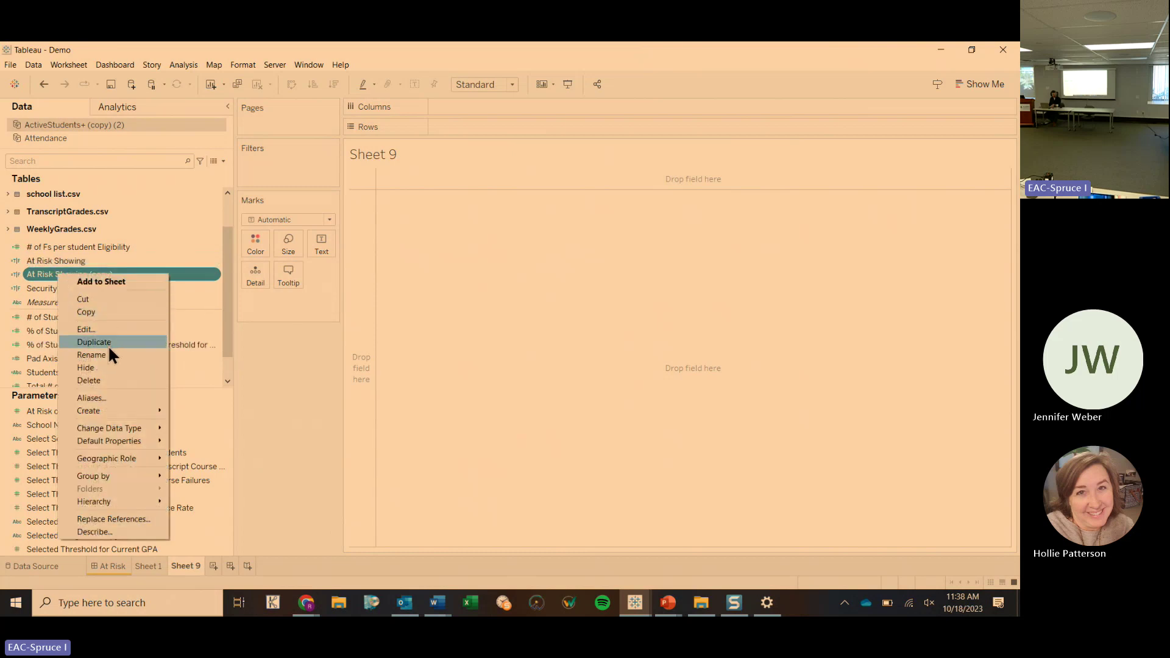
click(97, 328)
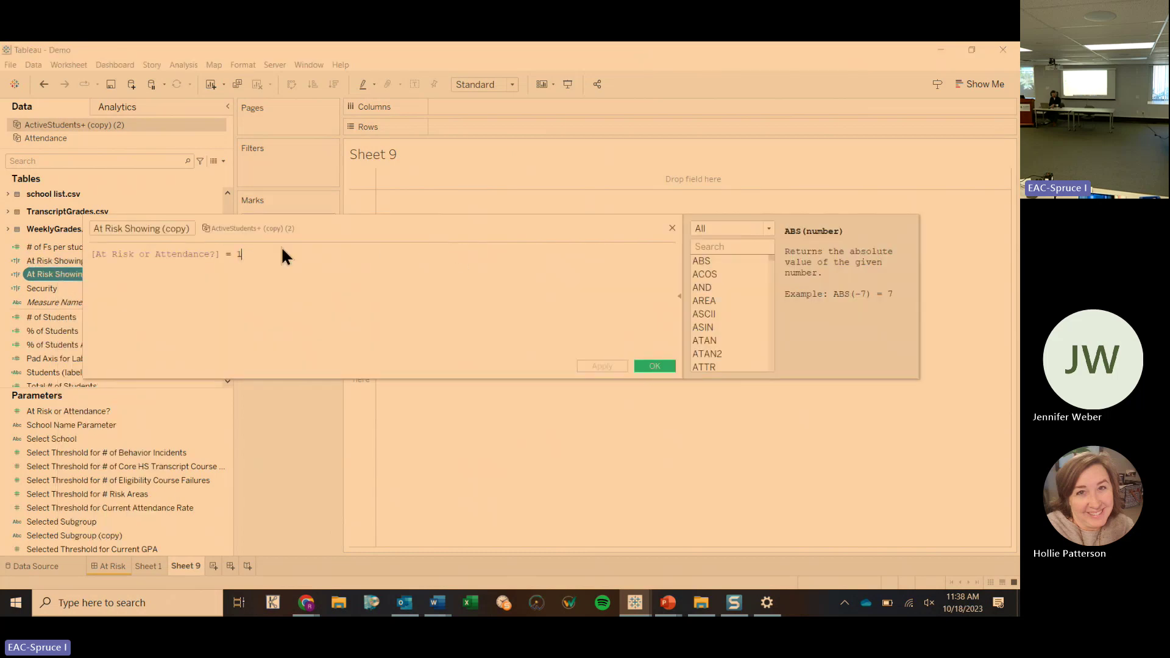
click(193, 228)
text(At)
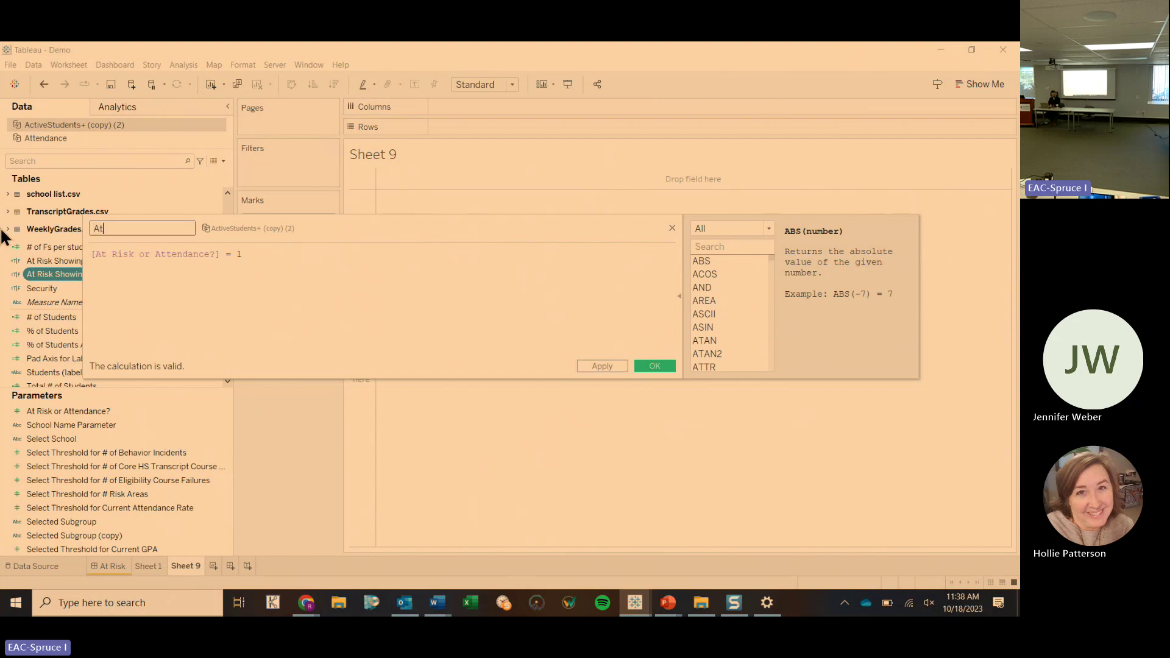
text(tendance Showing)
Step: Change the Attendance Showing formula to [At Risk or Attendance?] = 2 and save the calculation
scroll(232, 293, up, 3)
click(357, 259)
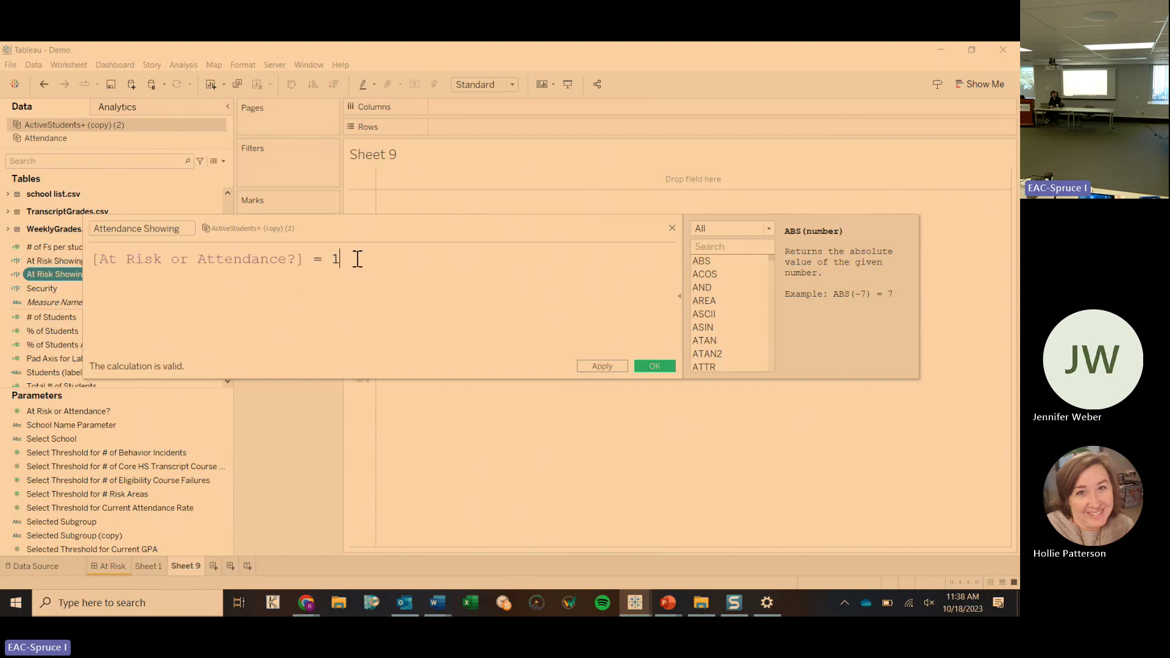
key(BackSpace)
text(2)
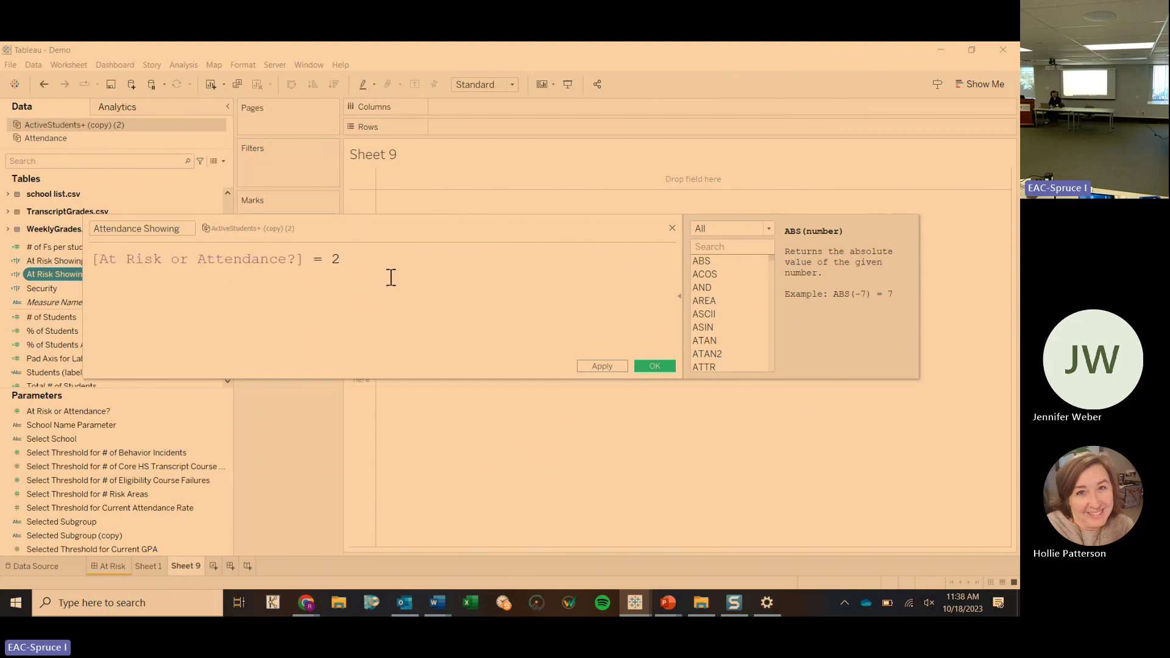
scroll(378, 323, up, 2)
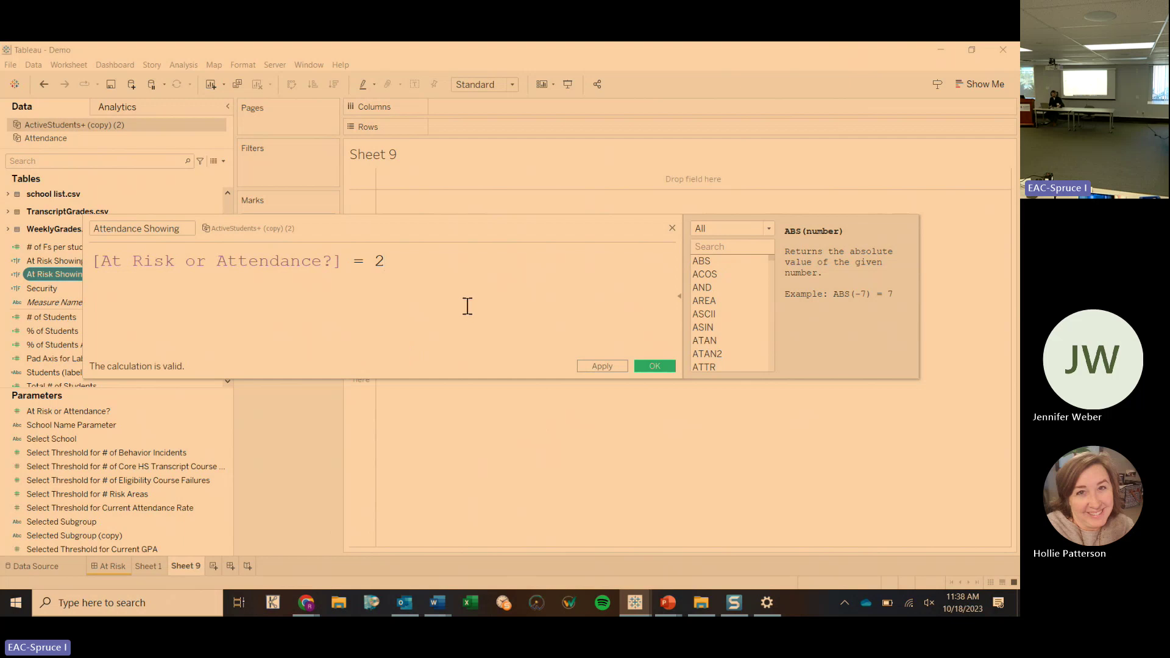
click(651, 360)
click(80, 247)
click(74, 261)
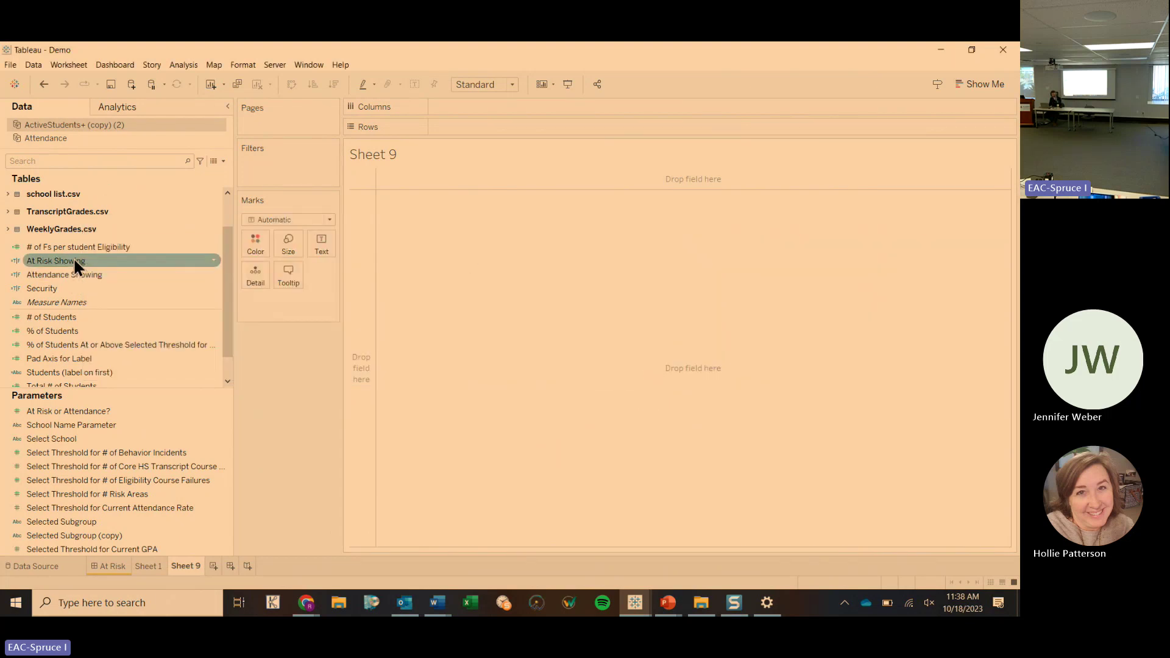
click(79, 271)
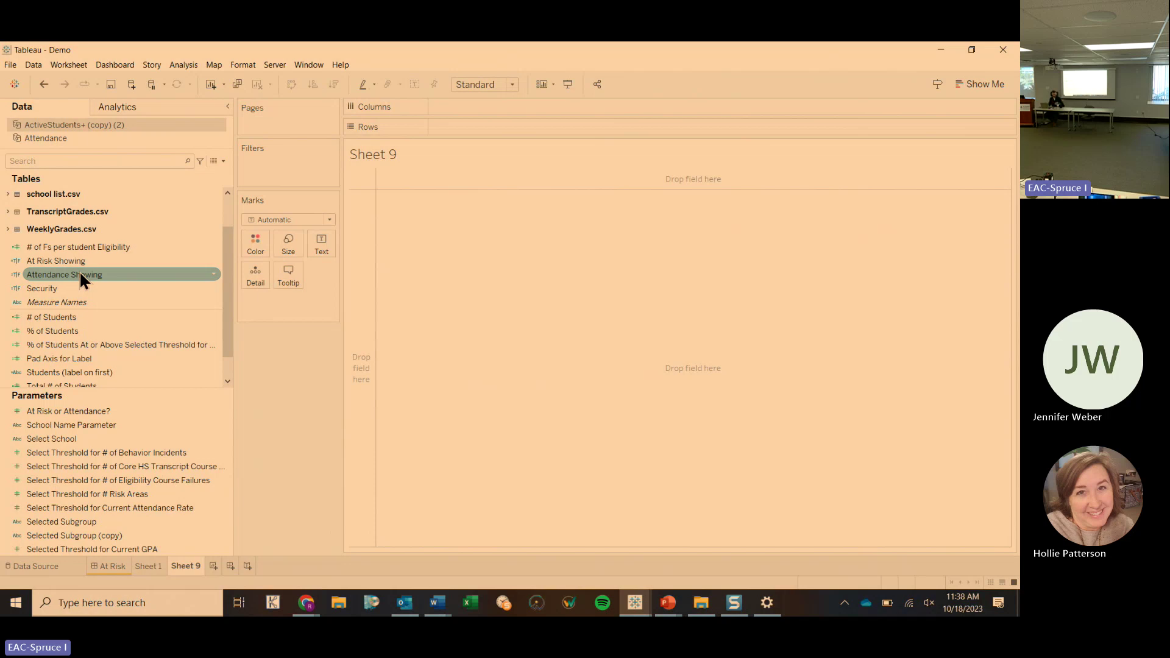
Step: On the At Risk dashboard, add a tiled vertical container between the risk area charts and the Attendance Rate Summary
click(116, 566)
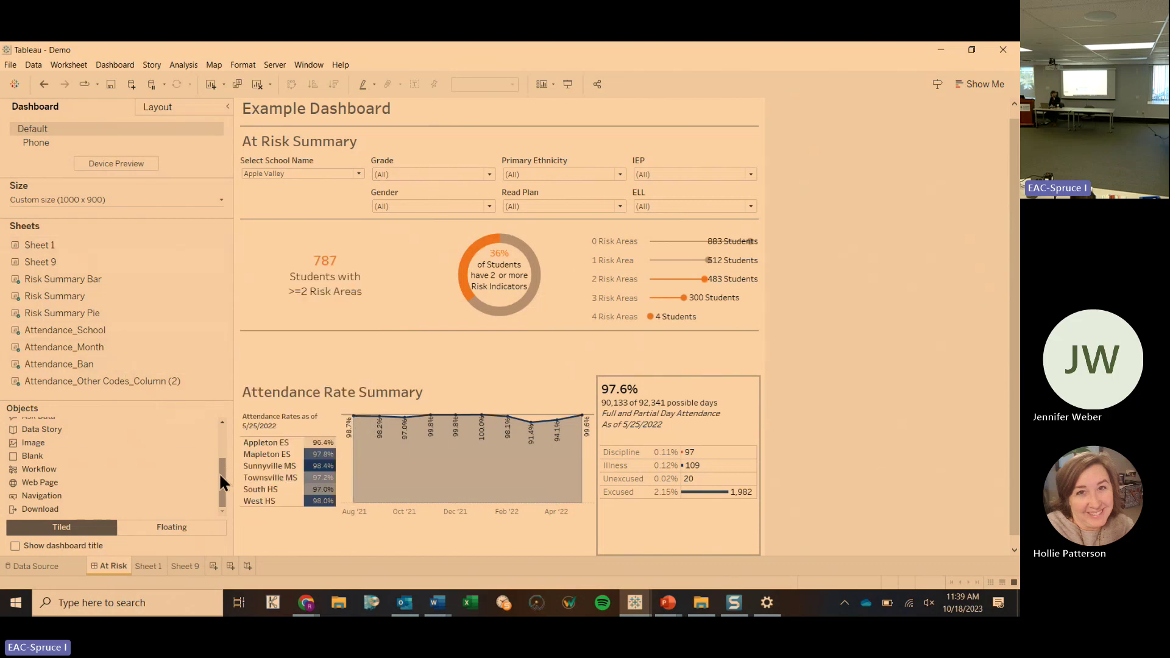
drag(218, 472, 222, 442)
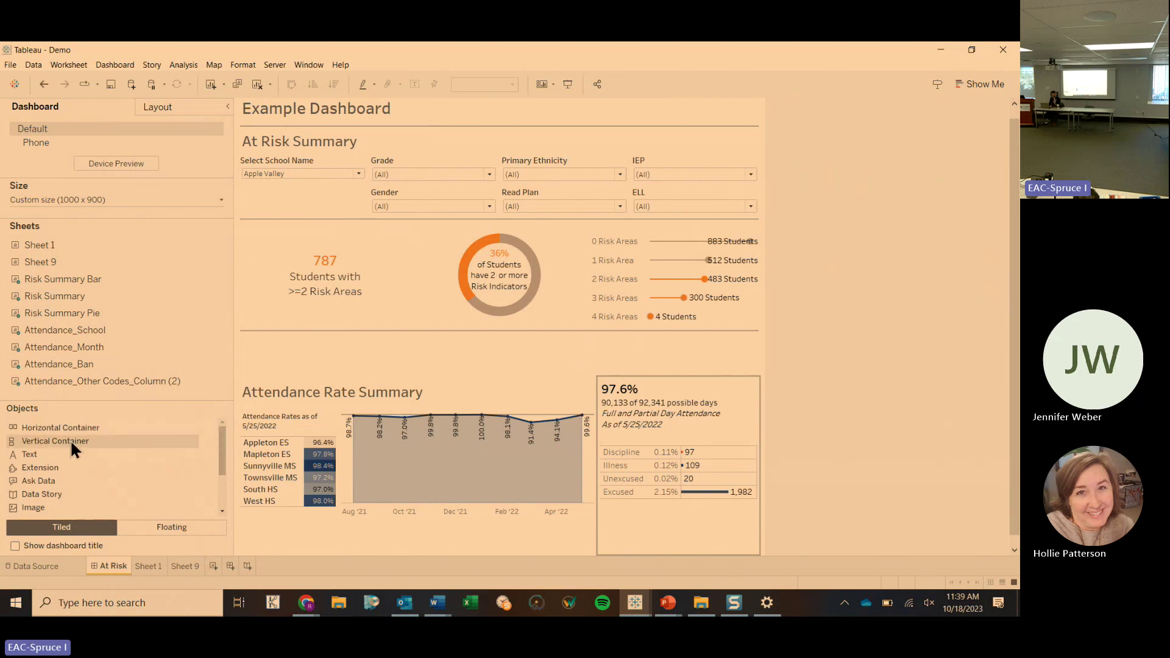
drag(71, 440, 420, 339)
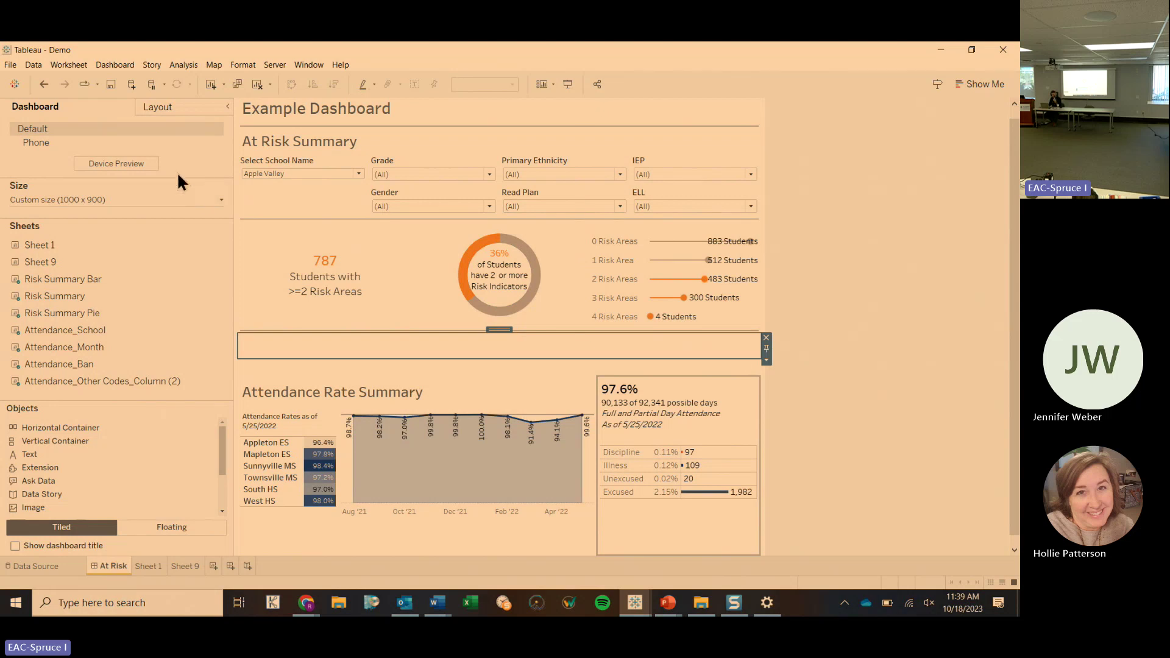
Step: Set the dashboard height to 1000 px and place a Blank object inside the new vertical container
click(98, 200)
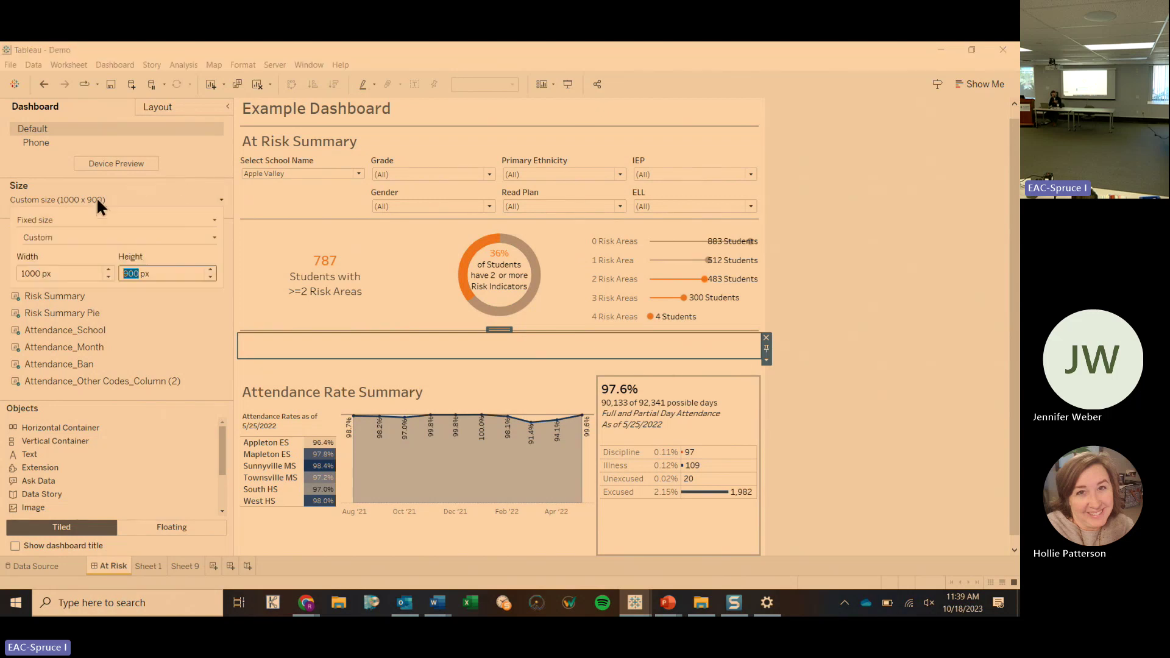
click(210, 269)
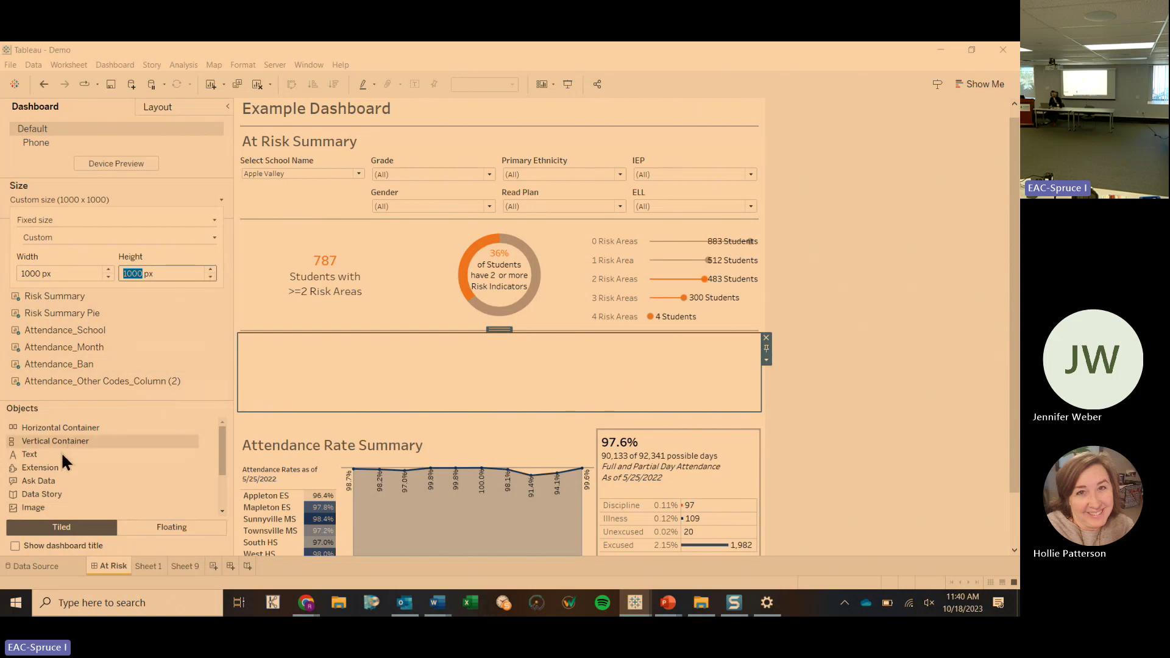
scroll(52, 472, down, 2)
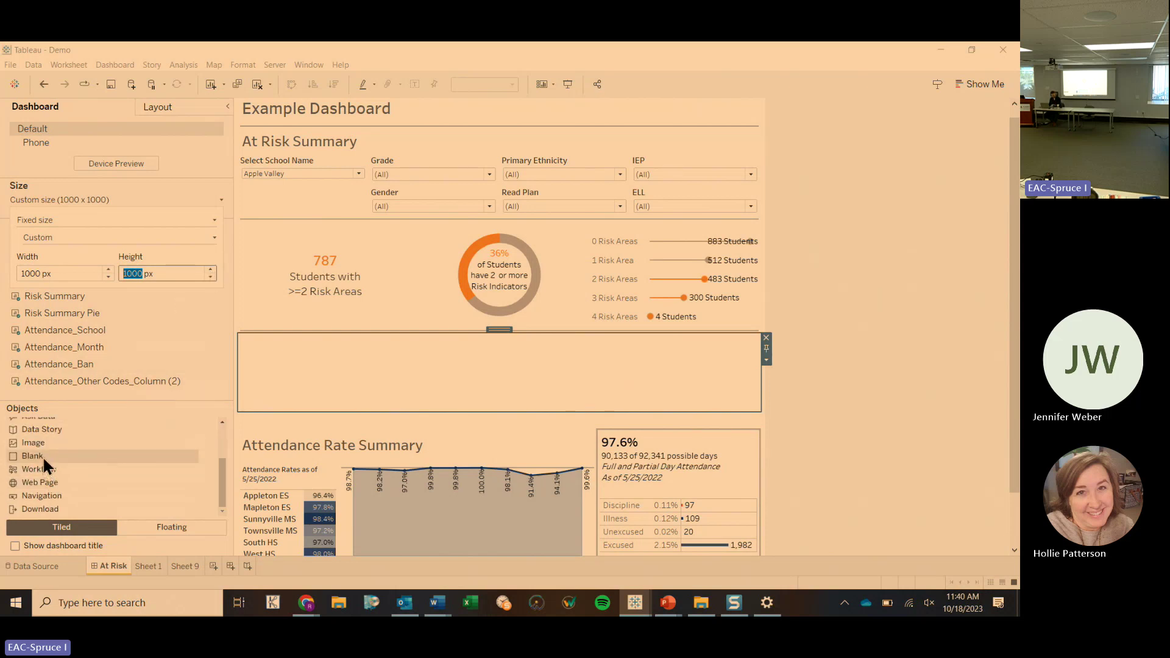
click(43, 456)
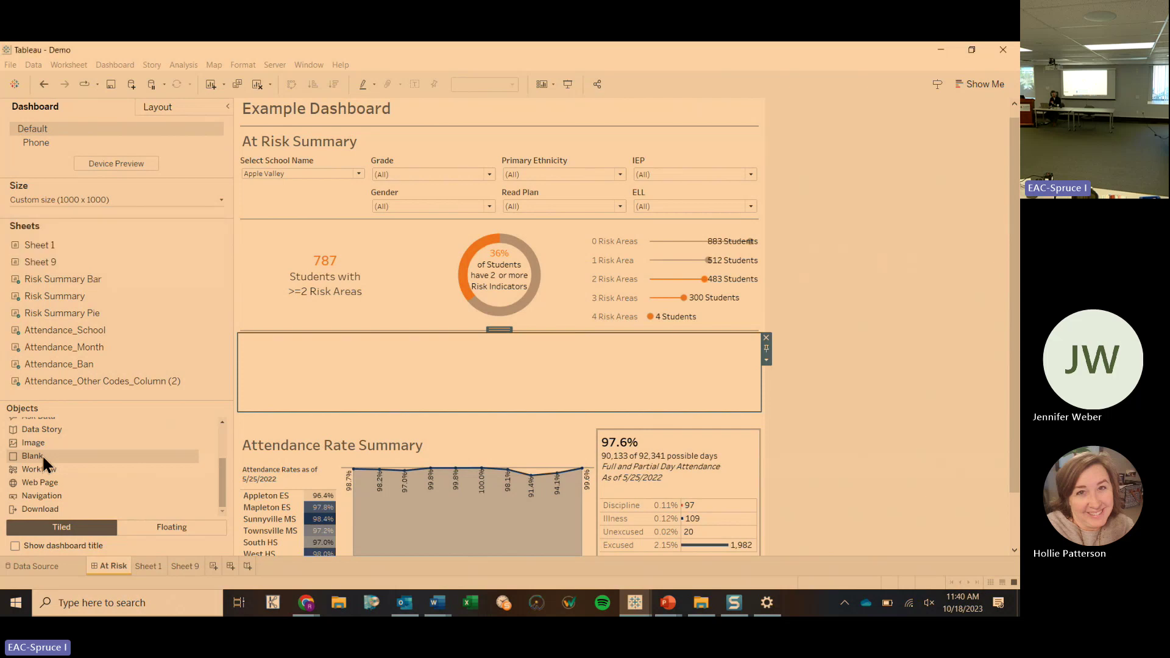
drag(42, 455, 376, 371)
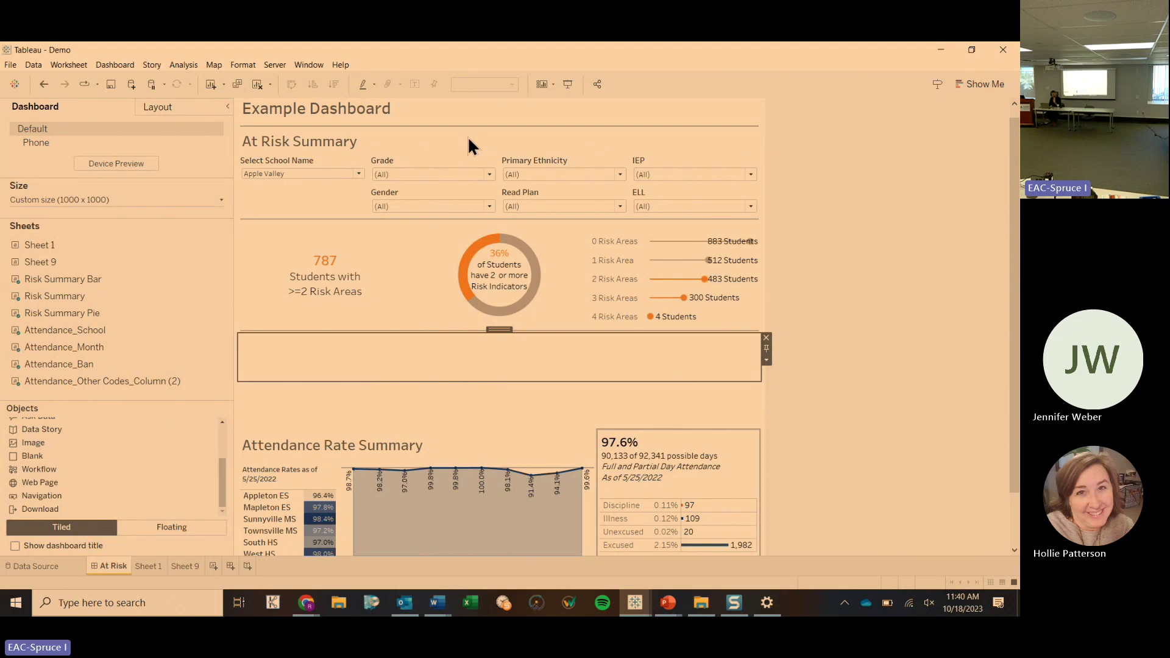
Step: Move the horizontal container holding the three risk charts into the new vertical container, below its Blank object
click(395, 258)
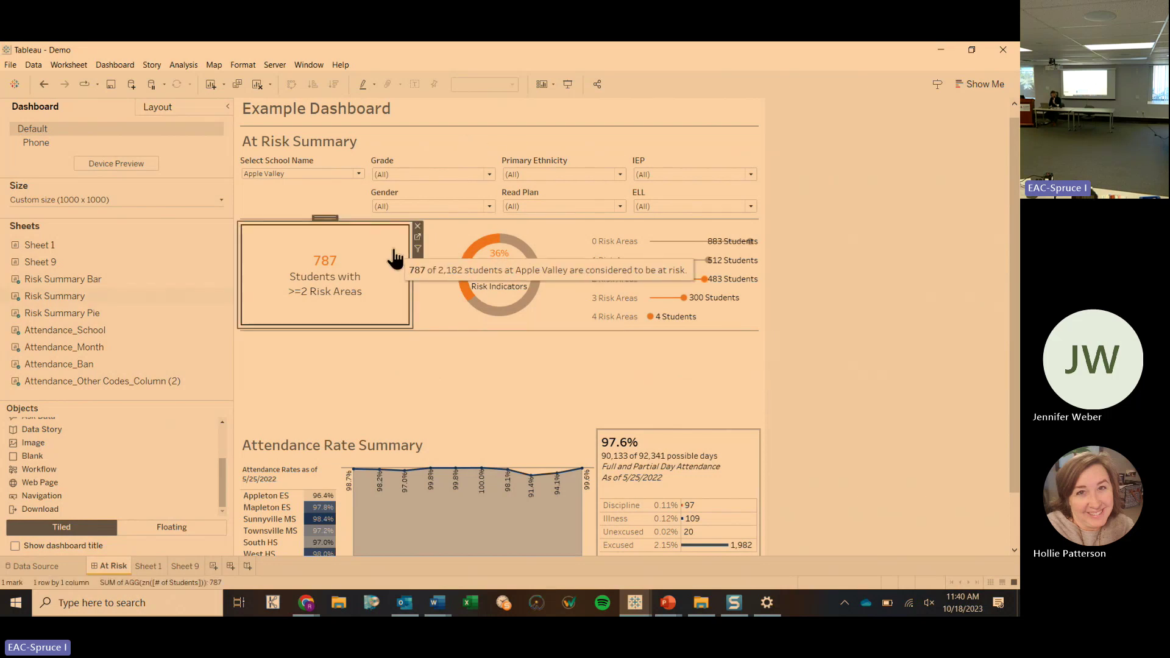
double_click(329, 219)
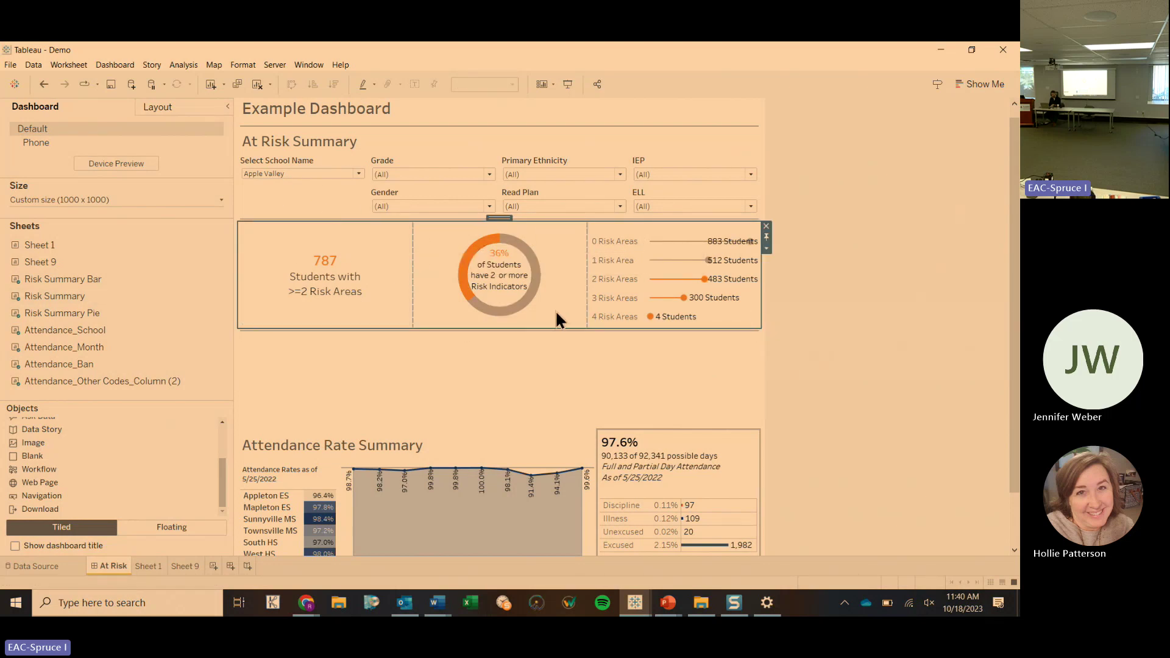
click(352, 244)
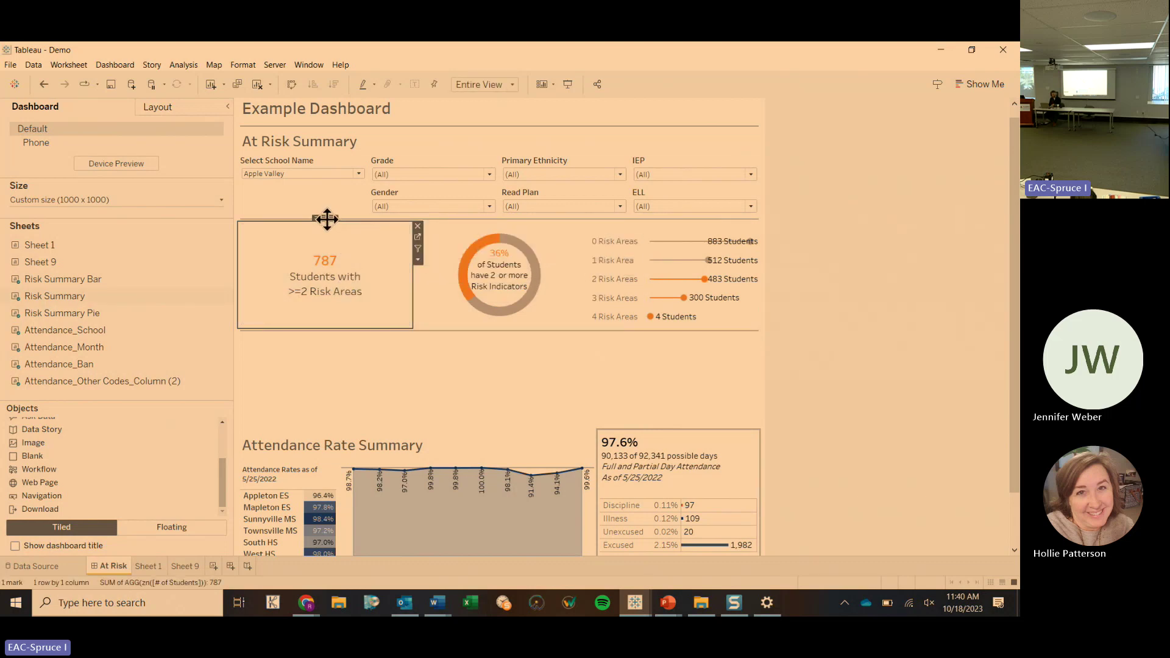
click(327, 219)
double_click(327, 219)
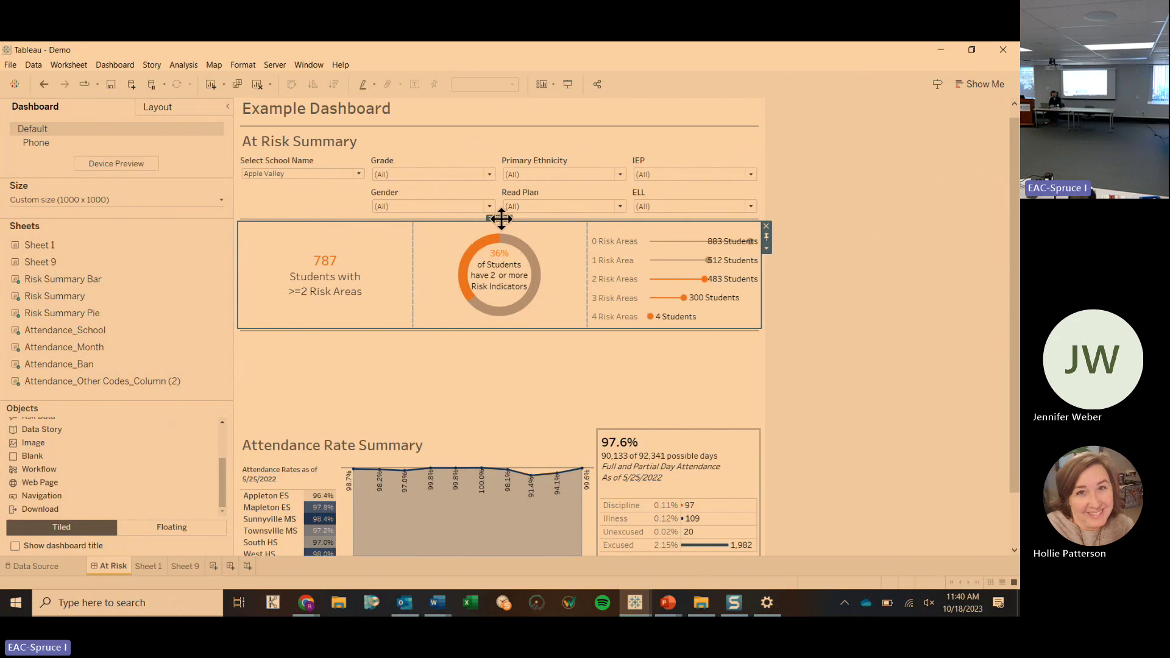
drag(501, 218, 503, 369)
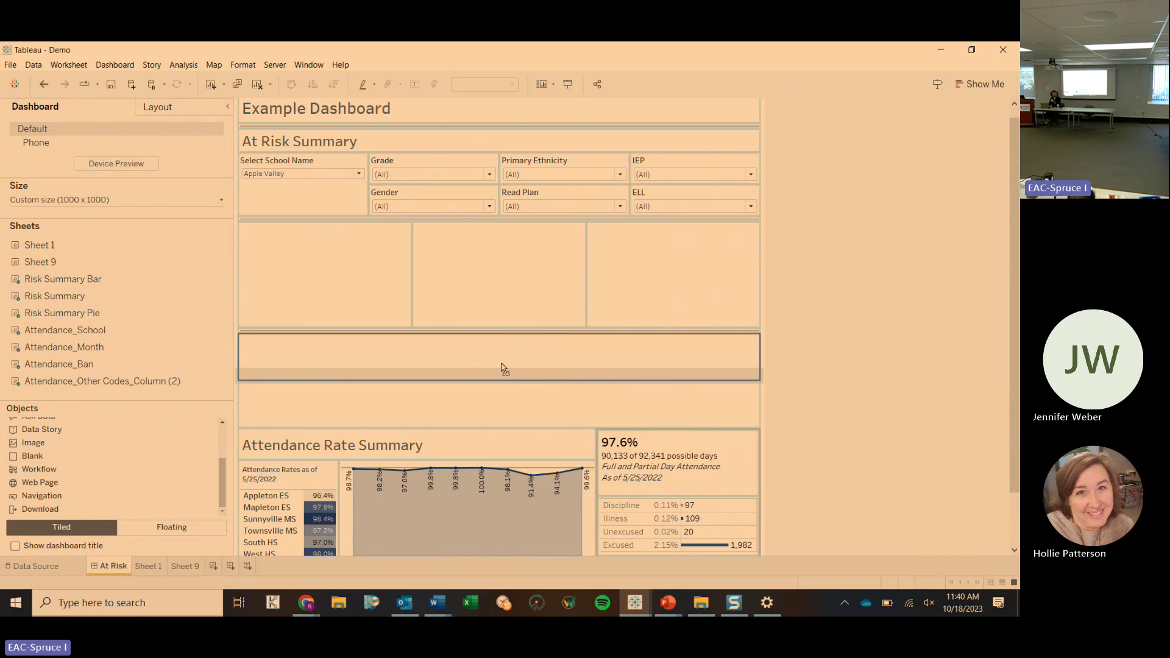
drag(502, 365, 503, 365)
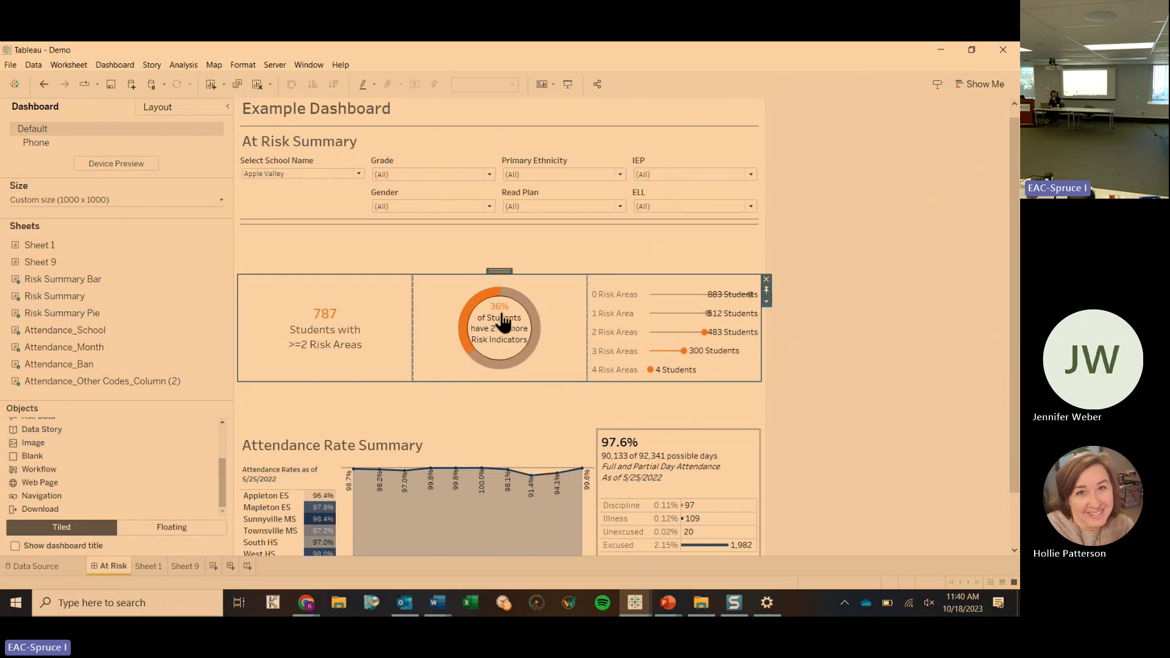
double_click(500, 272)
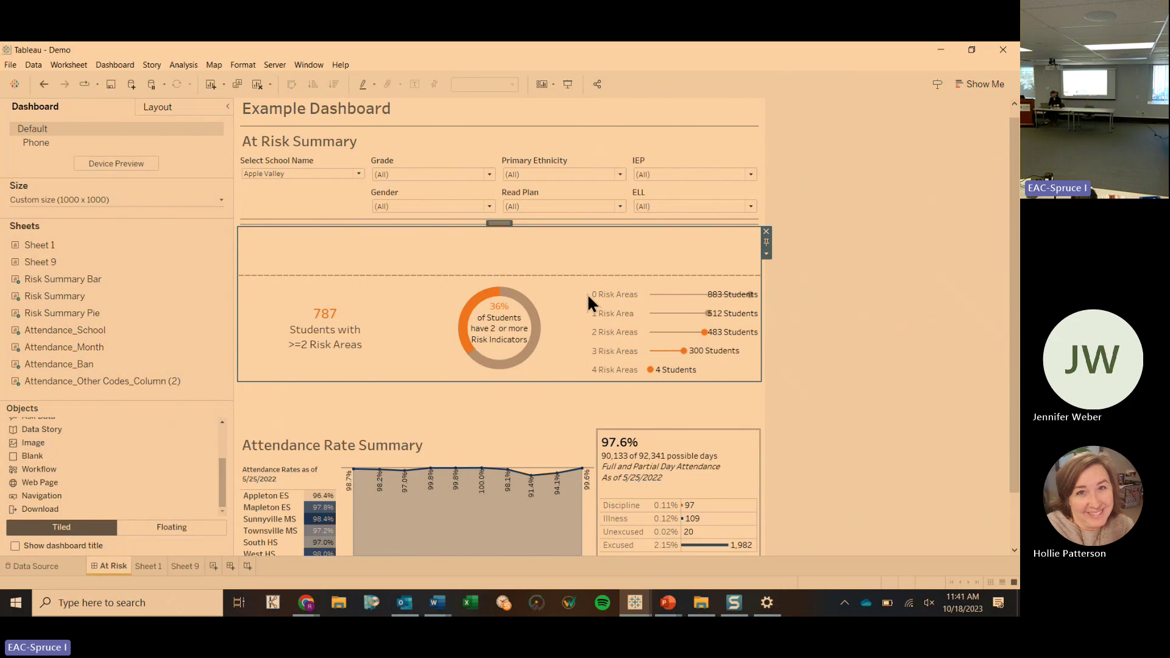
Step: Move the two horizontal divider lines into the vertical container, directly above the risk charts
click(305, 223)
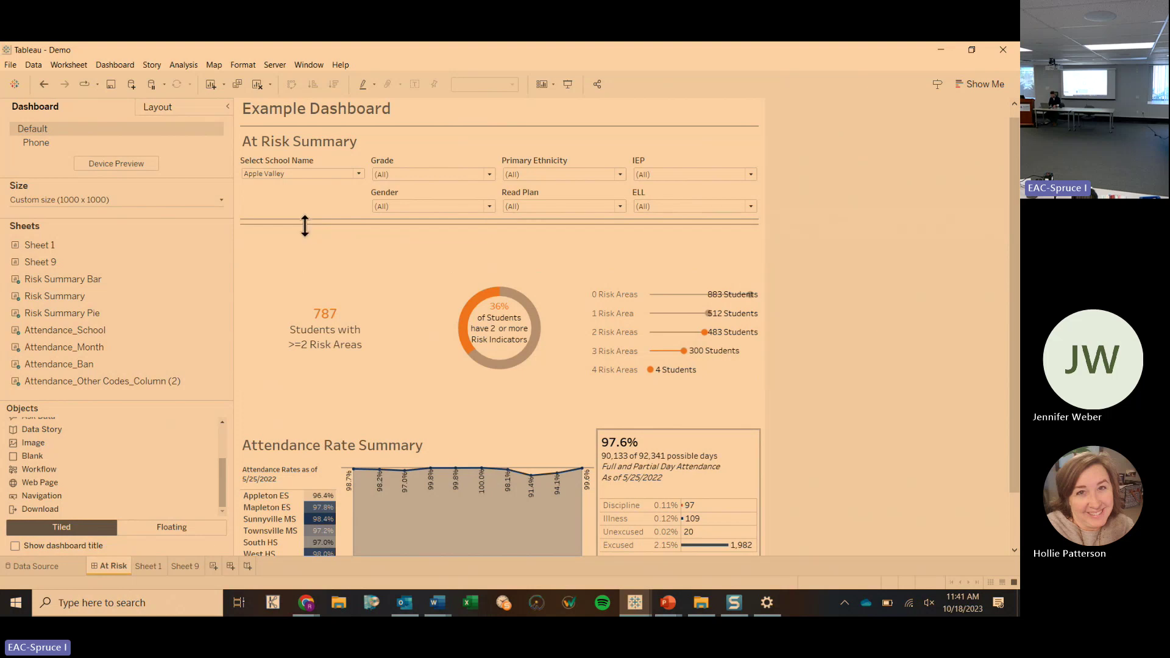
click(303, 223)
drag(500, 216, 491, 265)
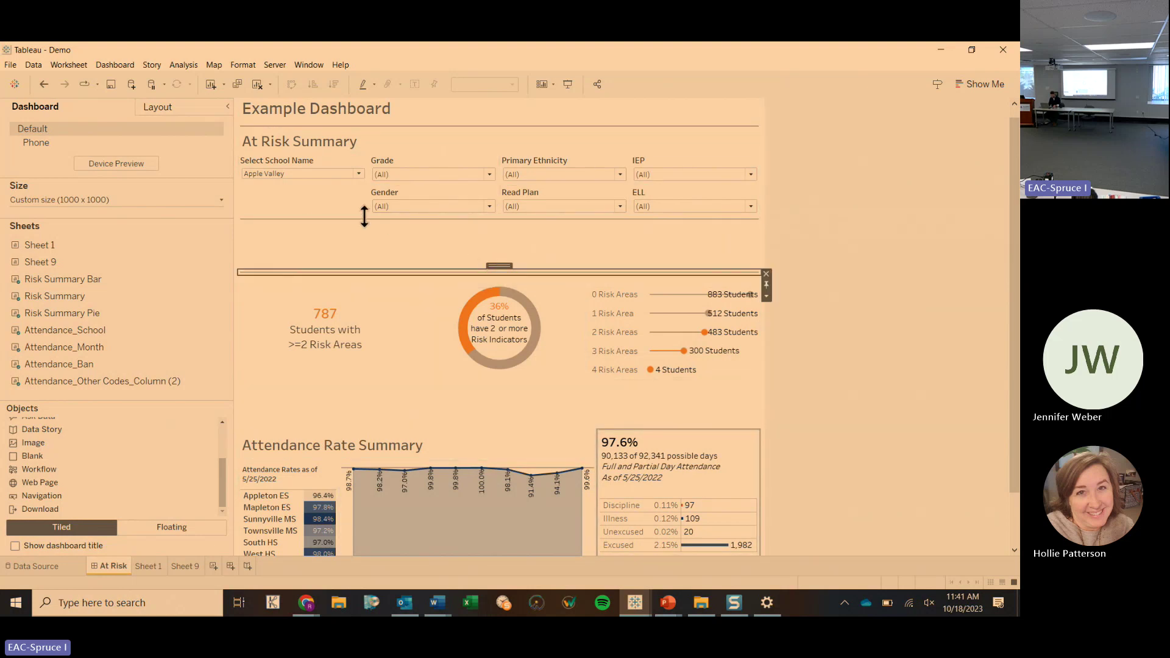
click(327, 217)
drag(500, 213, 508, 257)
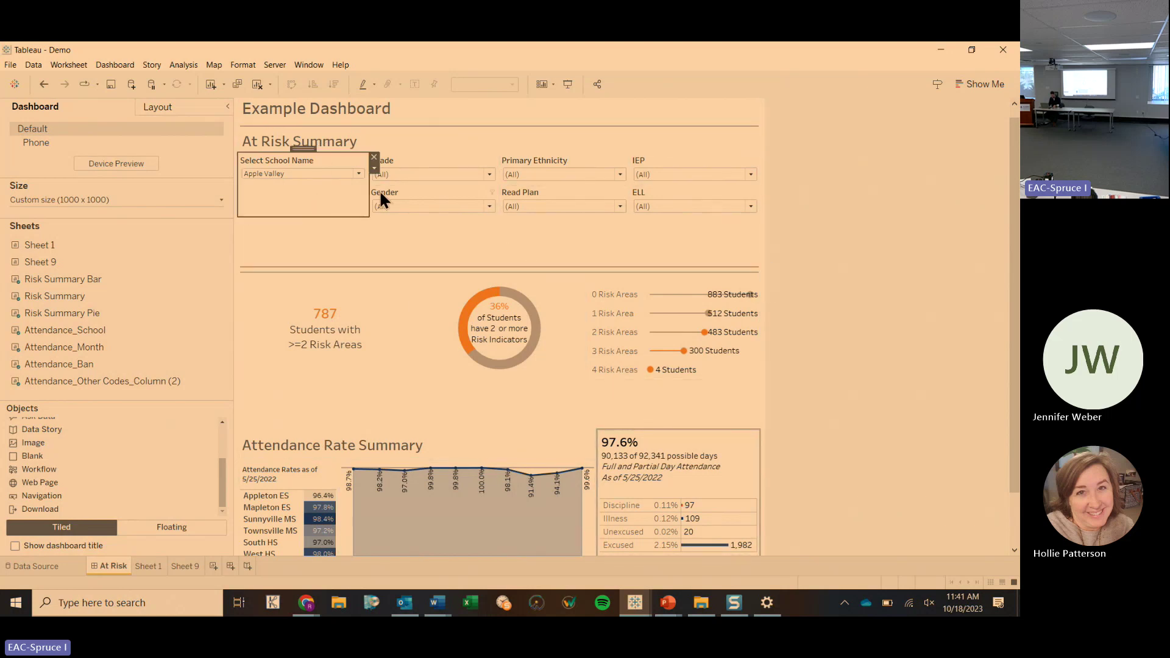
Step: Move the filter container and the At Risk Summary heading into the vertical container, with the heading above the filters
click(305, 150)
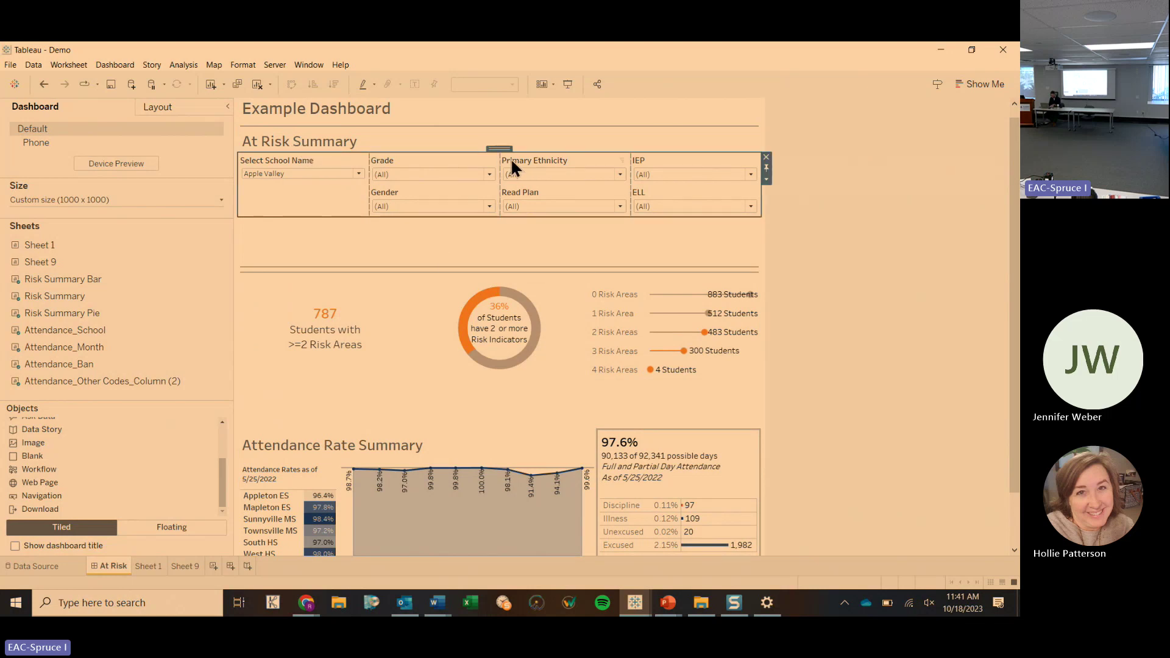
drag(499, 149, 501, 261)
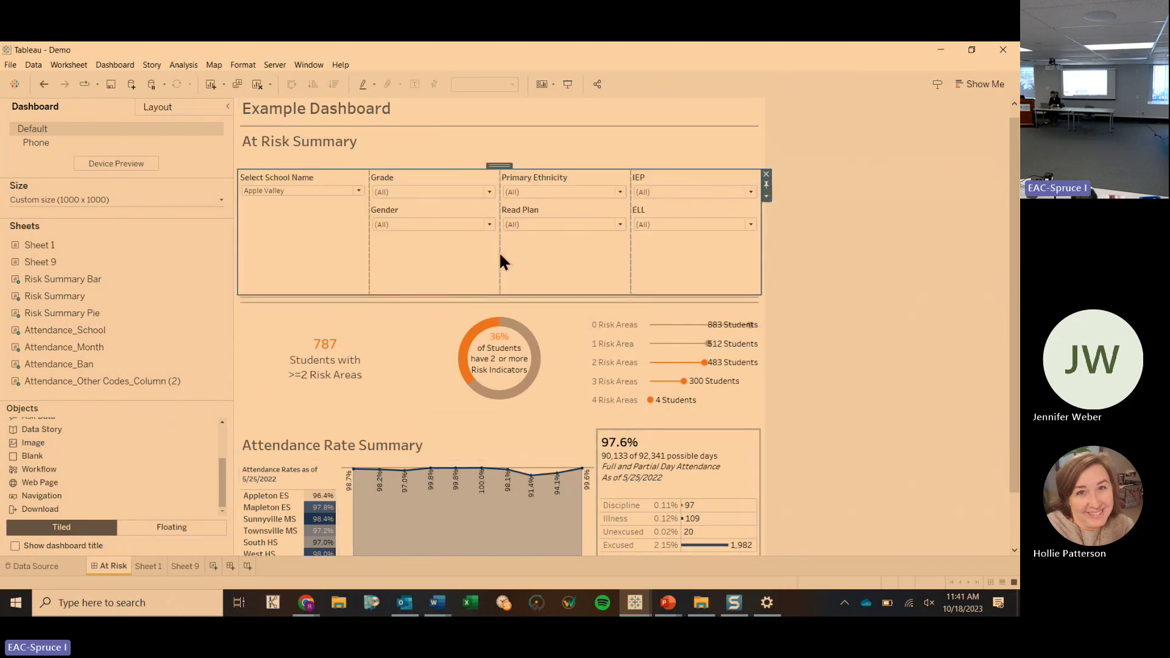
click(323, 138)
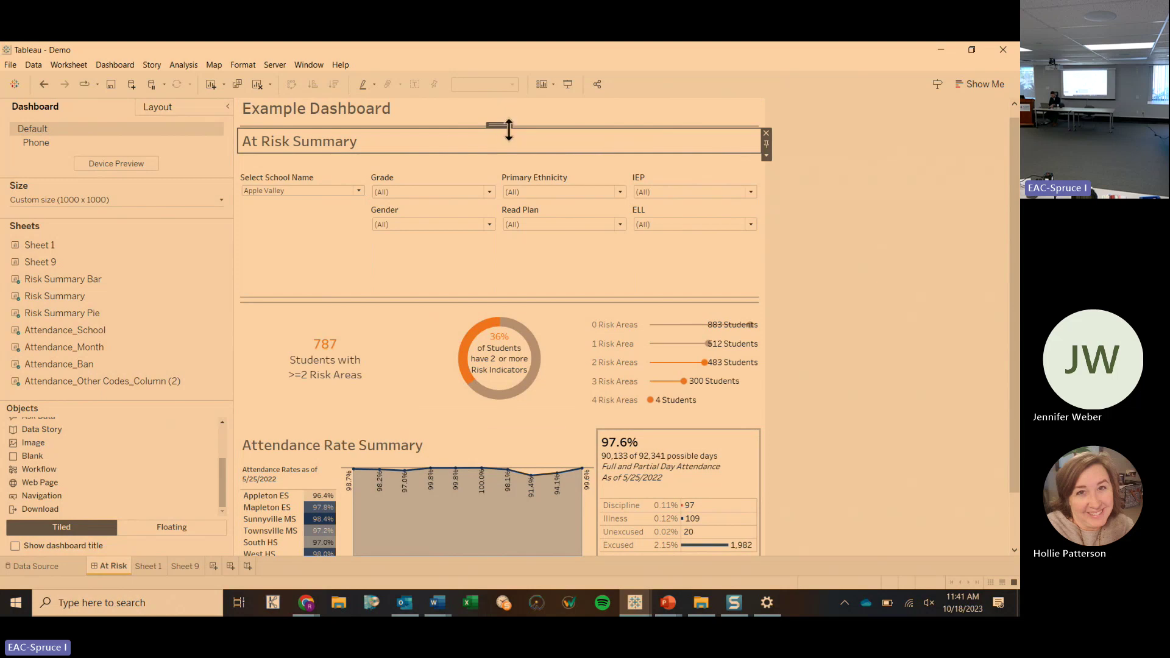
drag(500, 125, 492, 170)
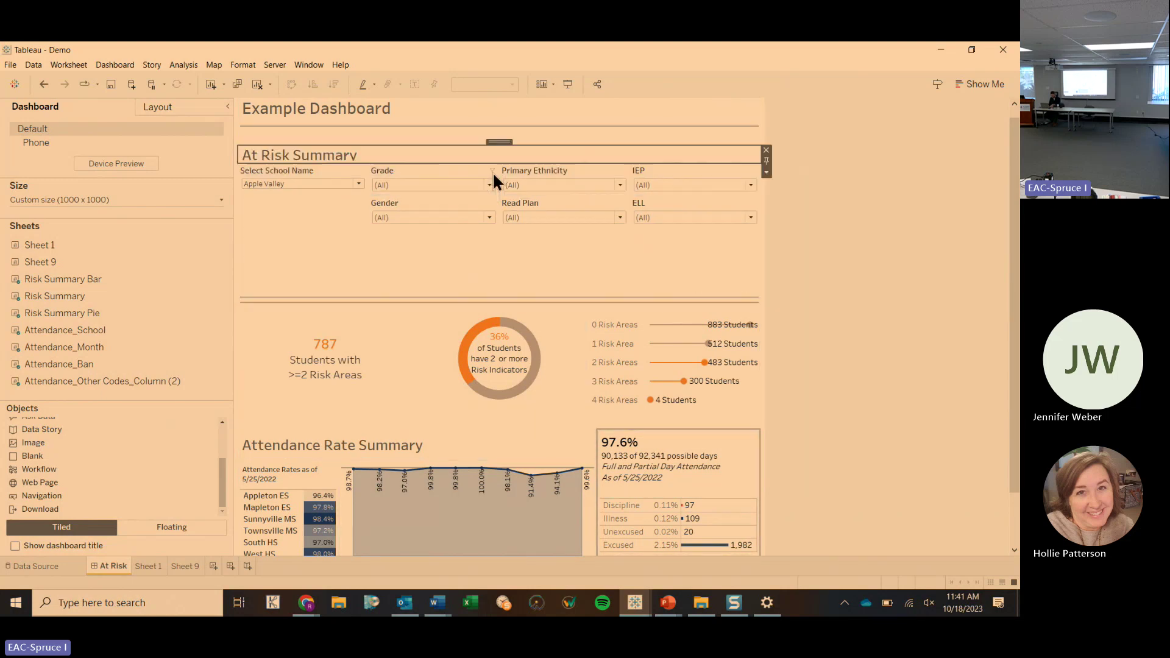
Step: Try to reposition a divider line and the risk charts container within the vertical container
click(520, 300)
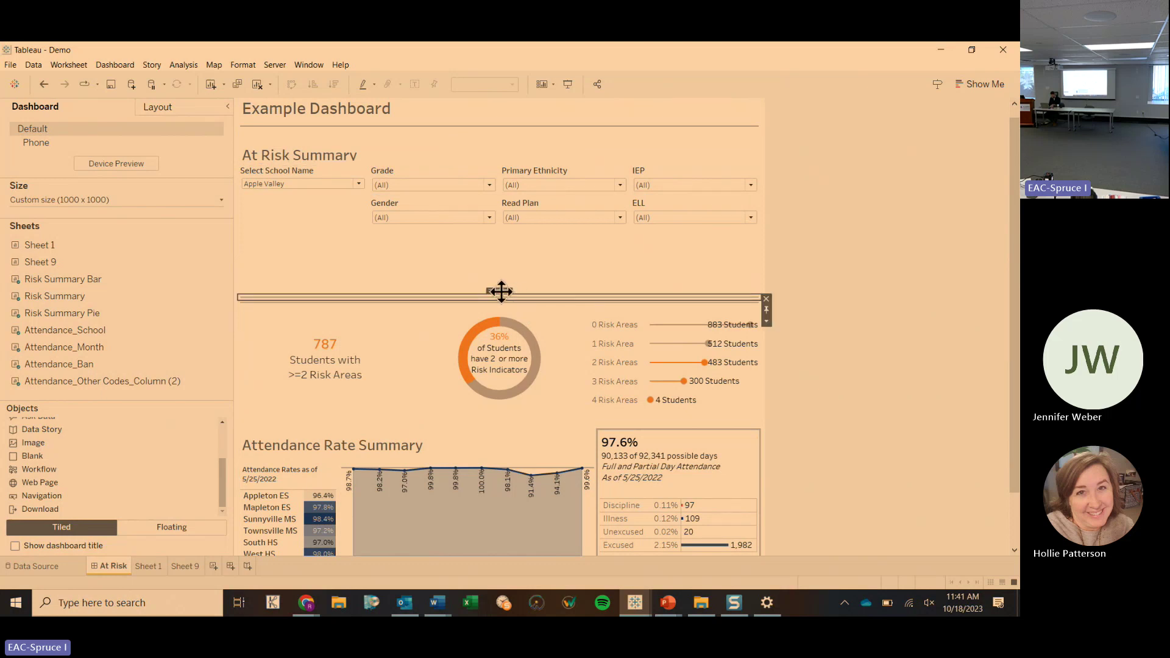
mouse_move(501, 291)
mouse_down()
mouse_move(511, 337)
mouse_move(487, 390)
mouse_move(482, 287)
mouse_move(496, 303)
mouse_up()
click(498, 126)
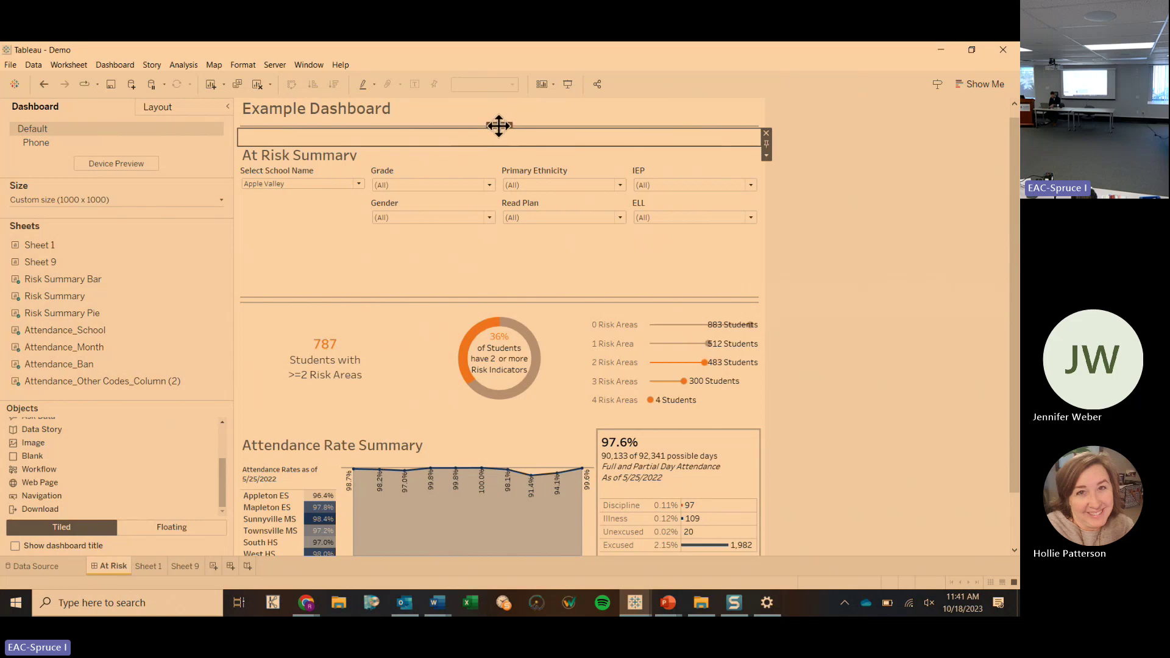
click(496, 300)
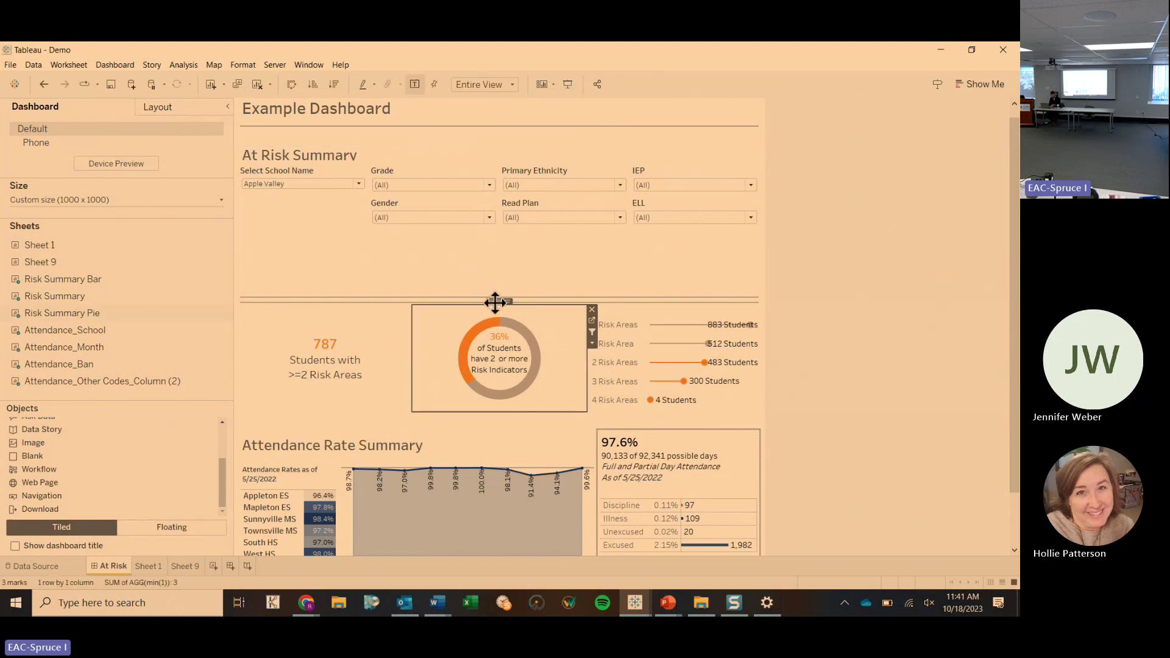
double_click(502, 301)
drag(502, 301, 478, 165)
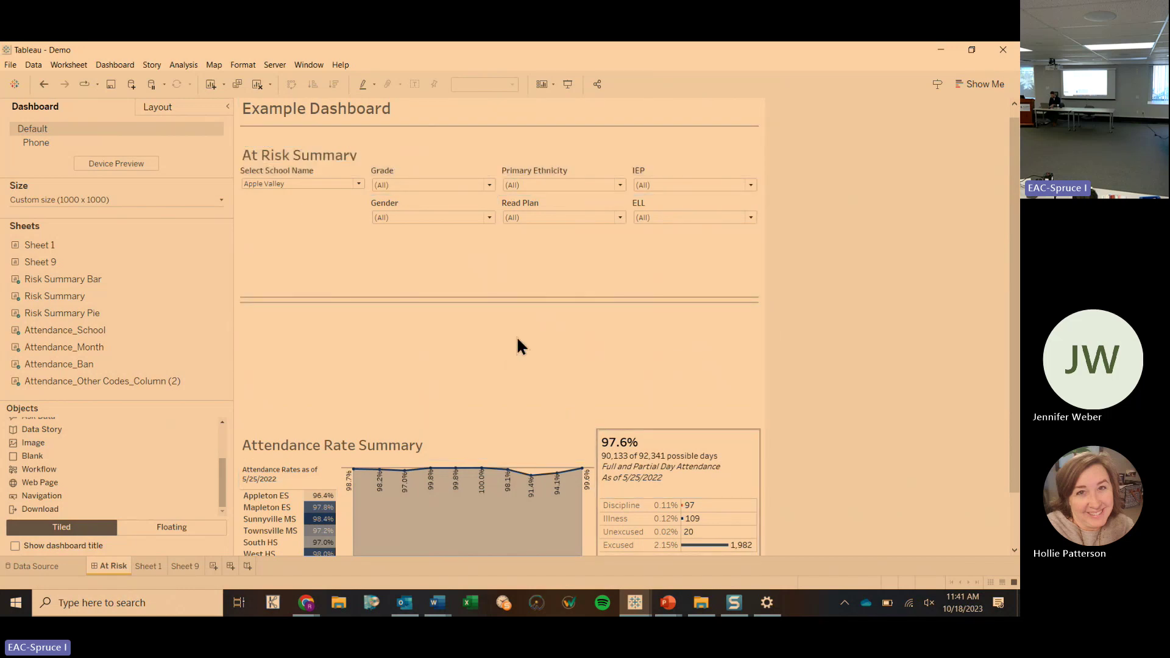
Step: Move the Blank object from above the At Risk Summary heading to just below the filters
click(451, 137)
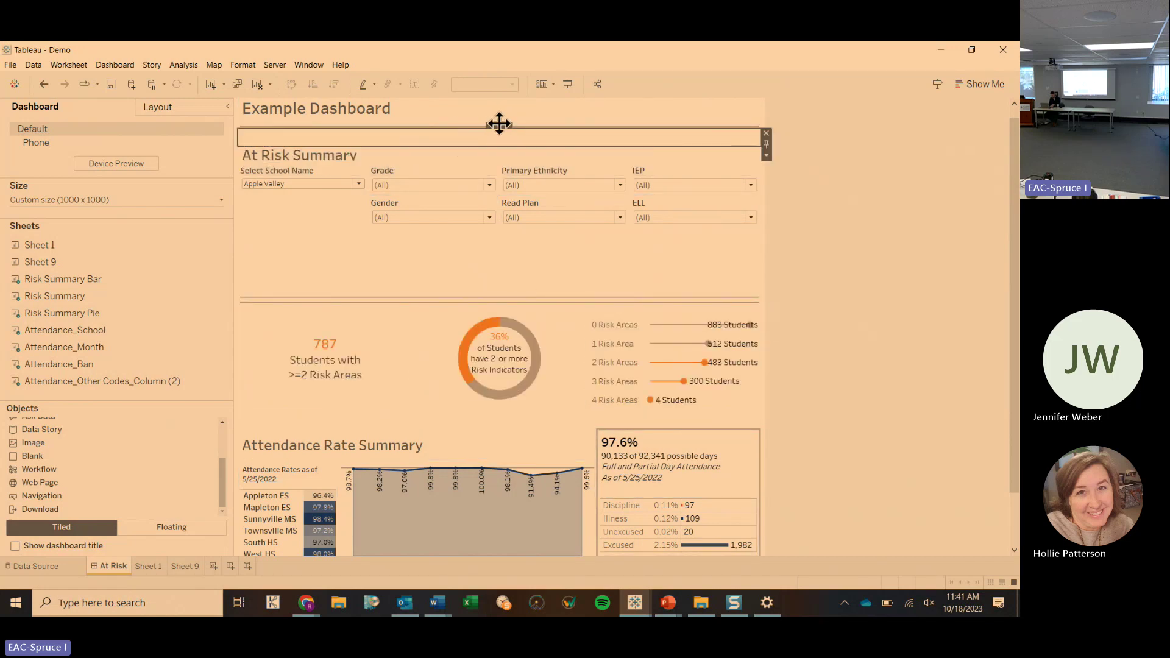
click(496, 177)
double_click(501, 286)
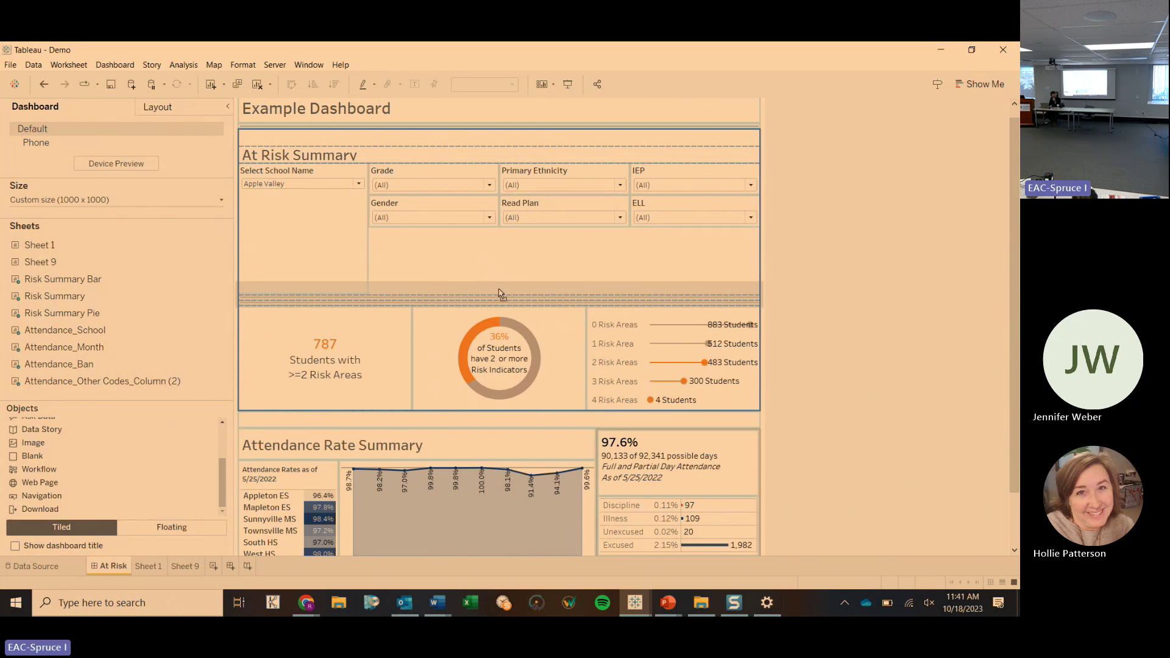
click(496, 290)
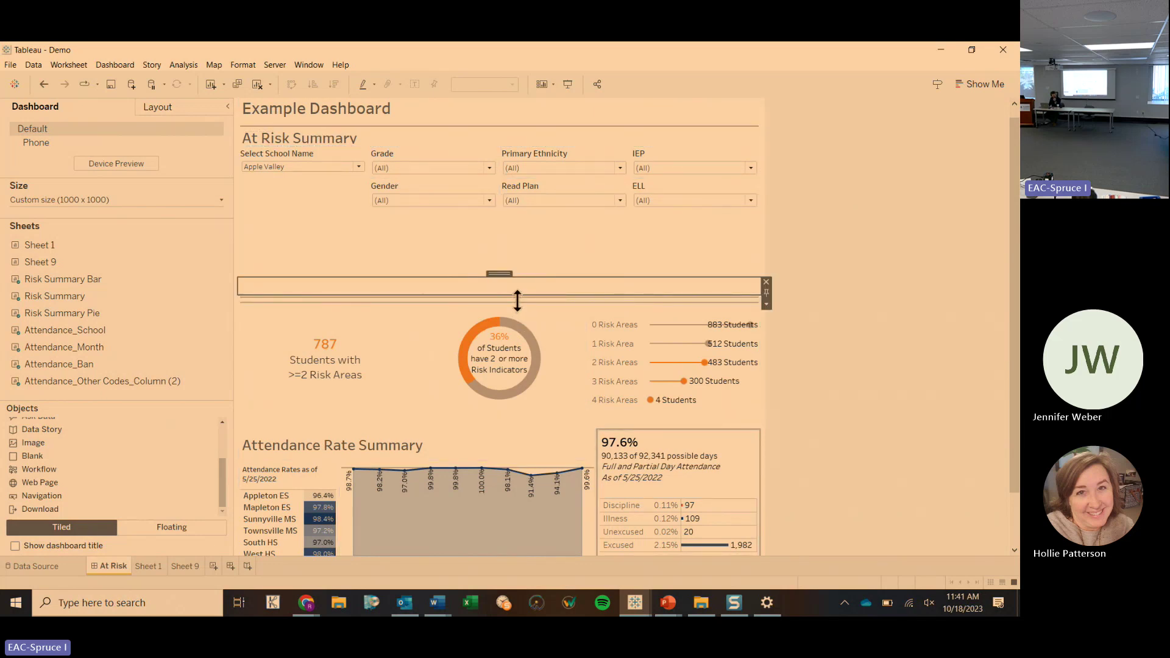
key(Delete)
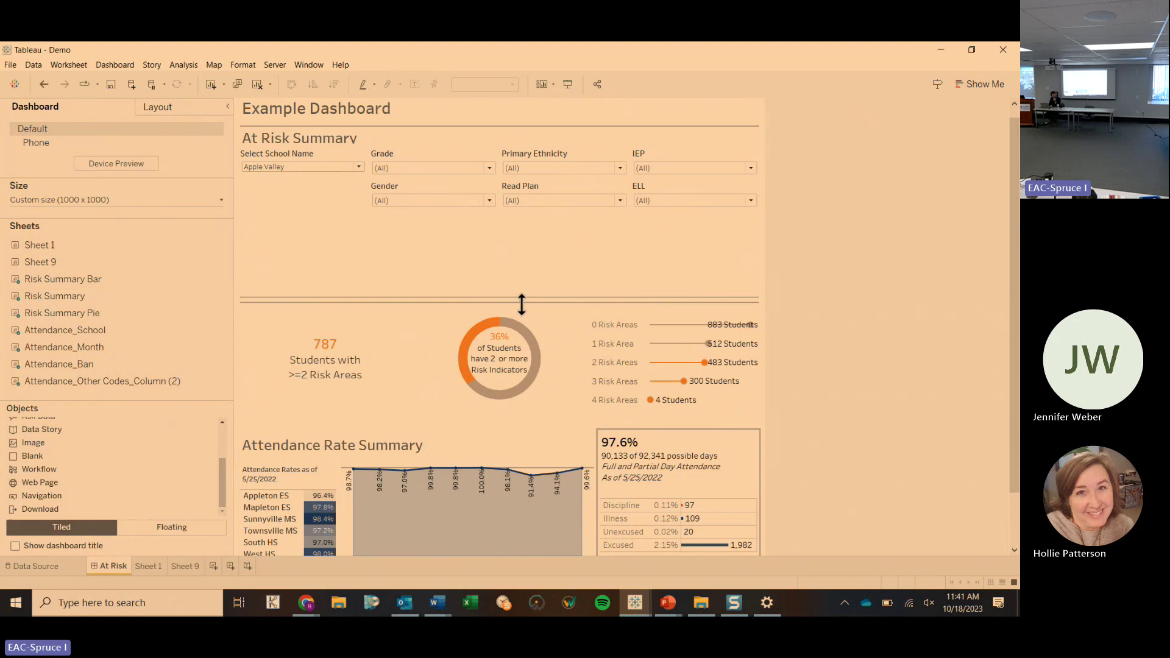
Step: Arrange the risk charts between the two divider lines in the vertical container and remove its Blank object
click(522, 303)
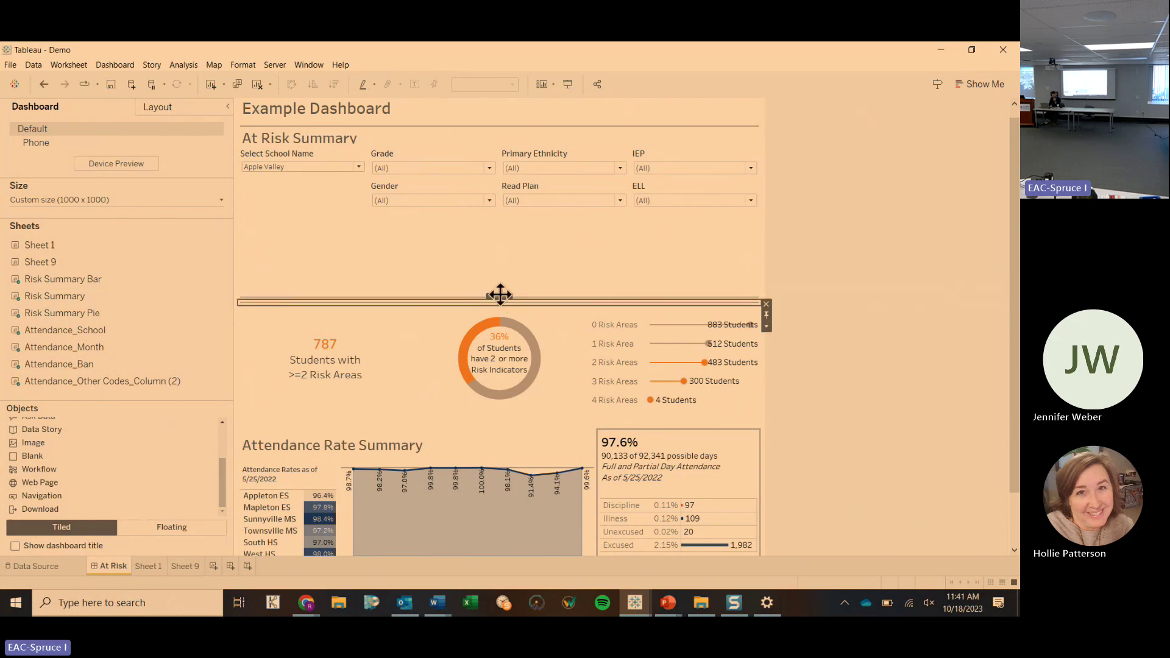
drag(500, 295, 499, 275)
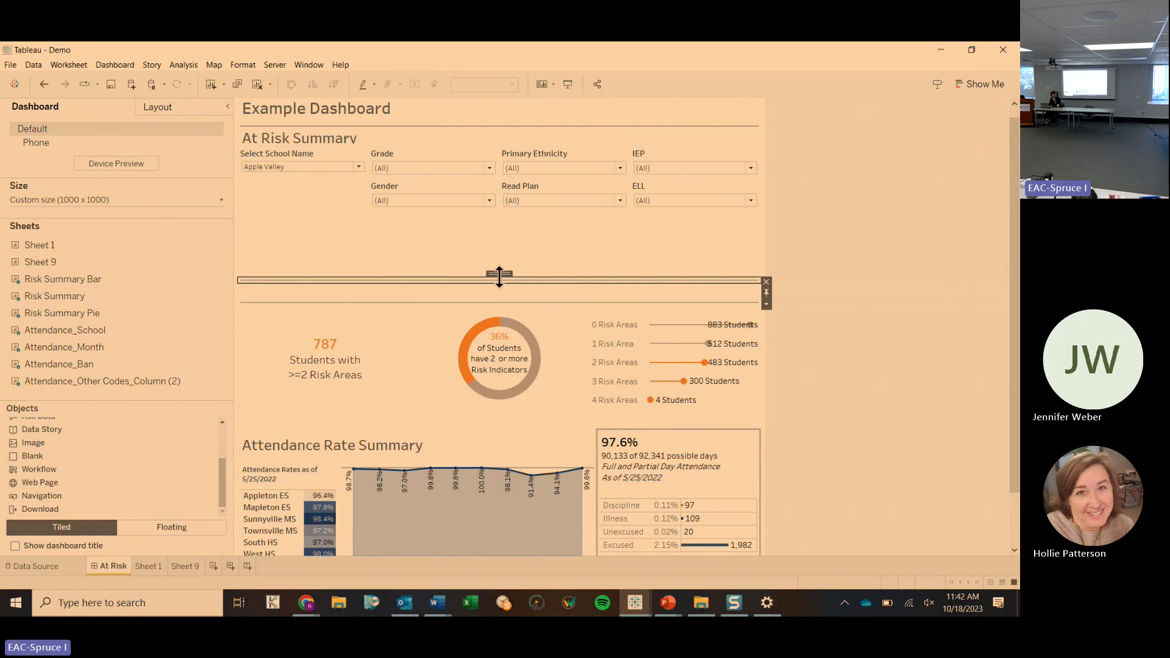
click(474, 301)
double_click(500, 302)
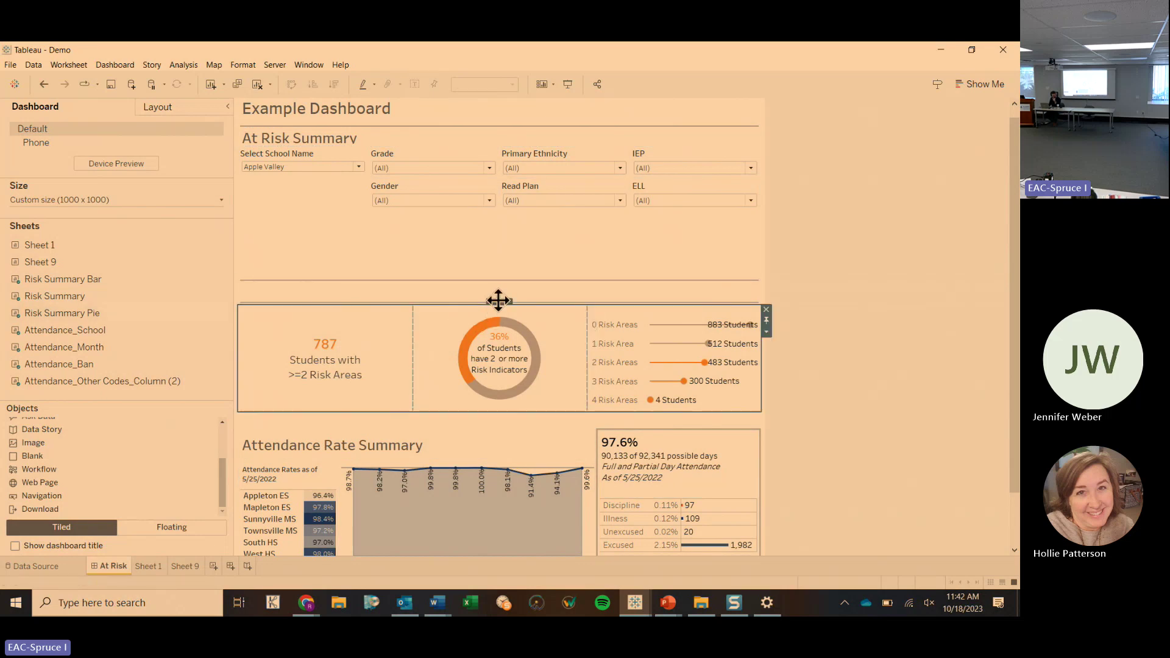
drag(500, 302, 495, 286)
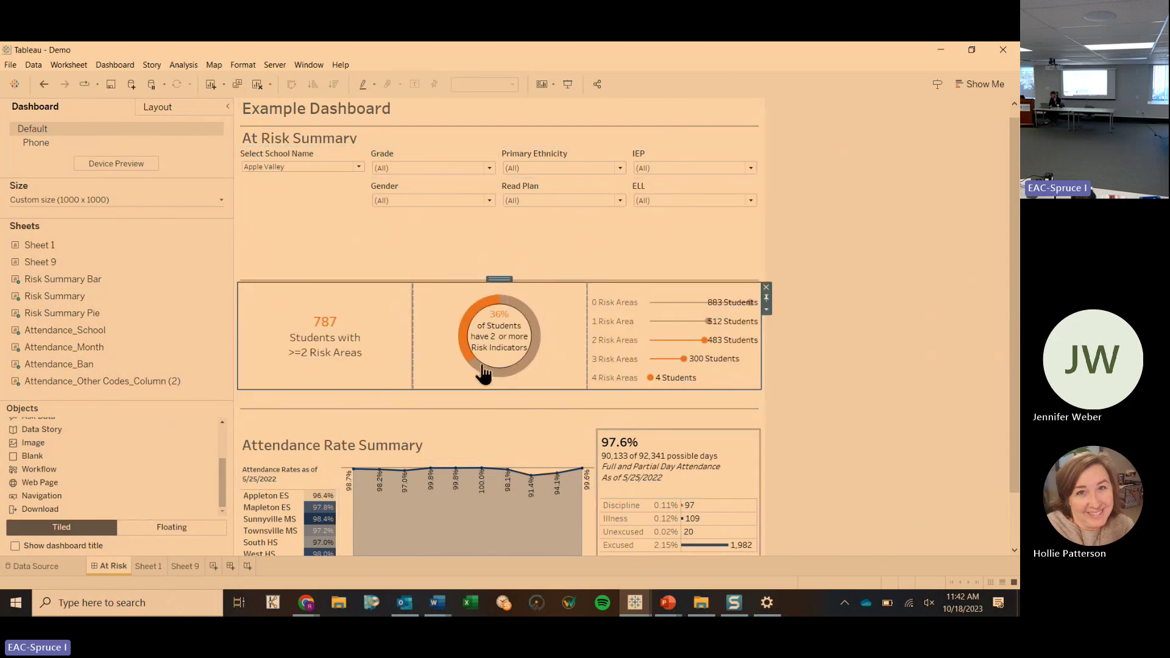
click(492, 403)
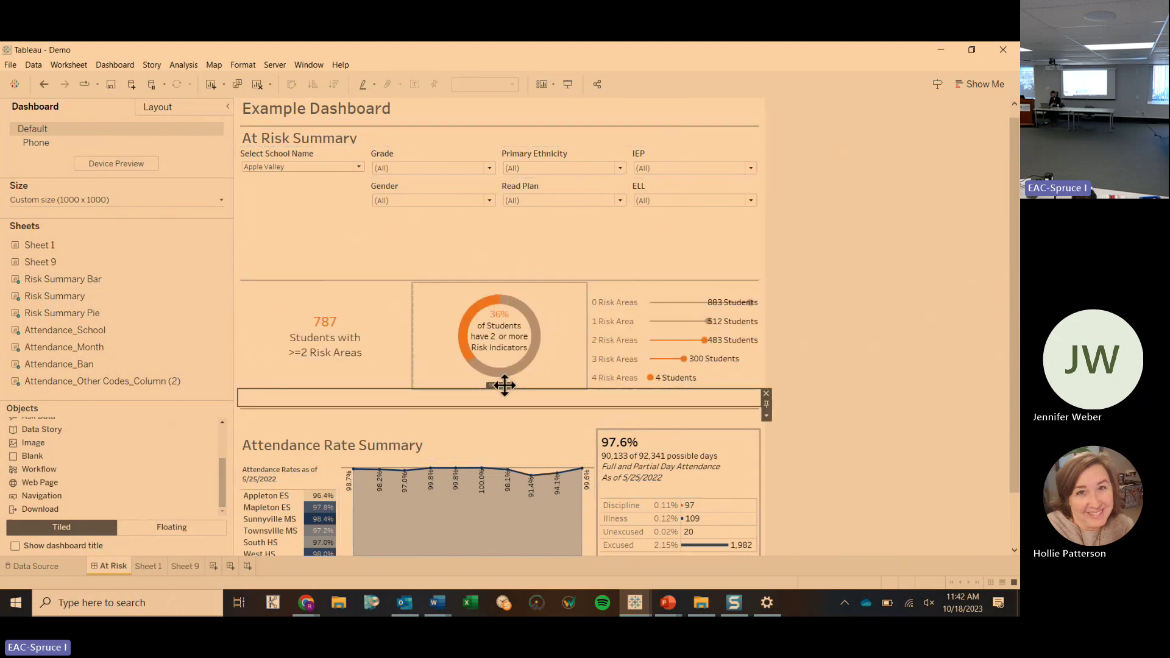
click(766, 393)
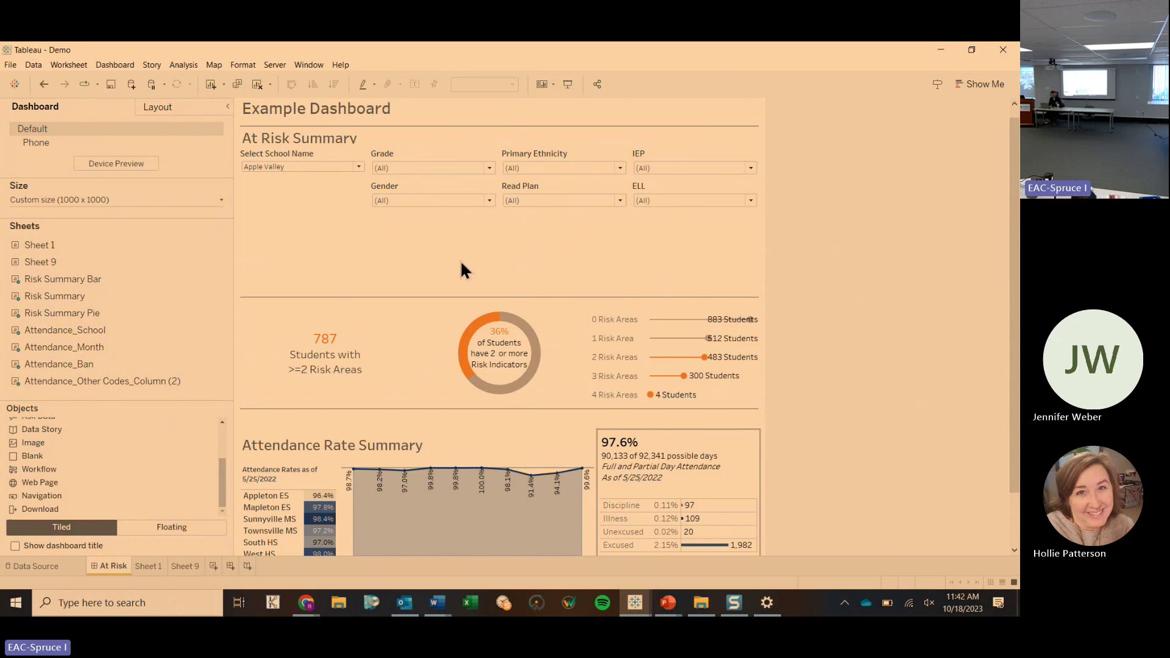
Step: Set the height of the filter container under the At Risk Summary heading to 250 pixels
click(324, 164)
click(754, 210)
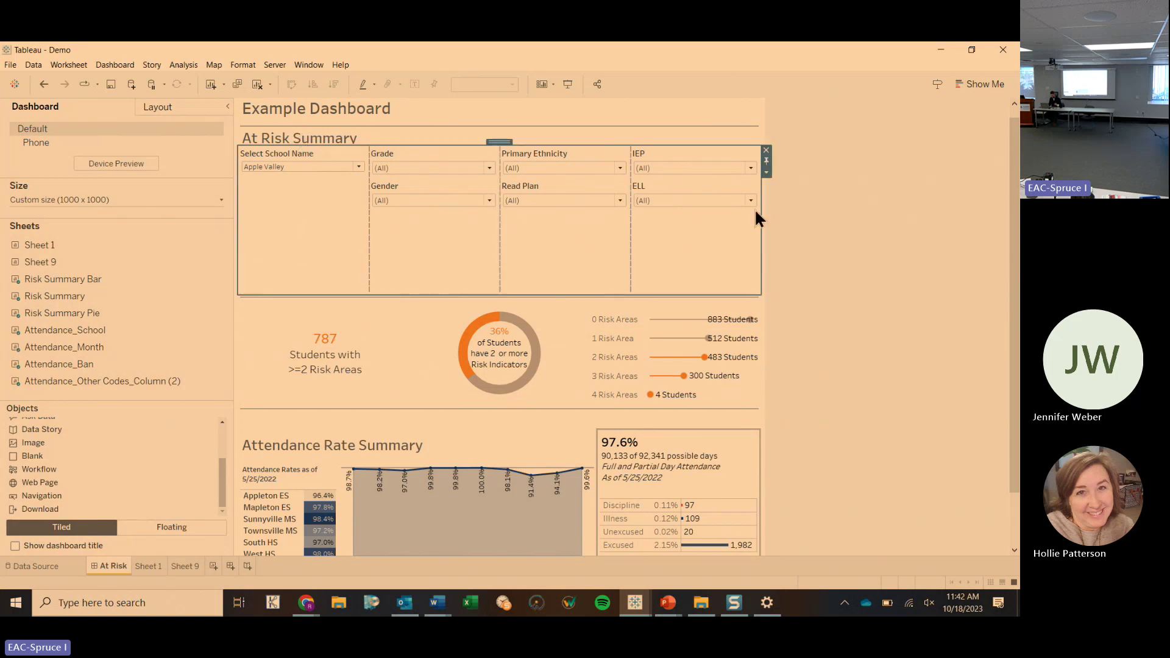
click(766, 172)
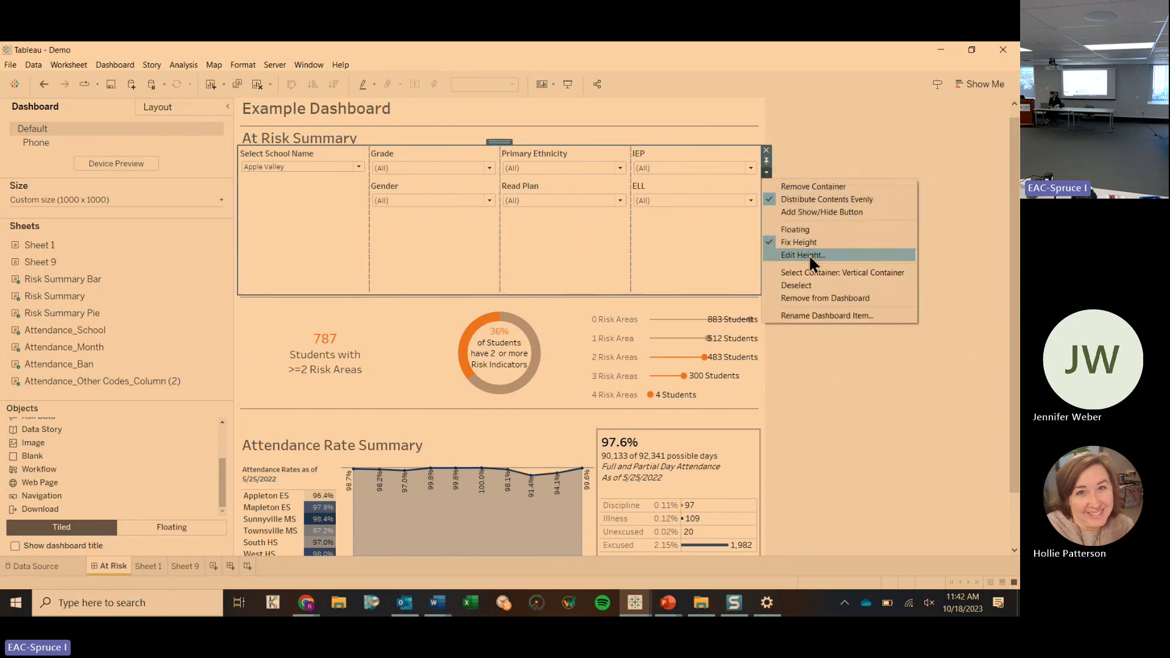
click(809, 255)
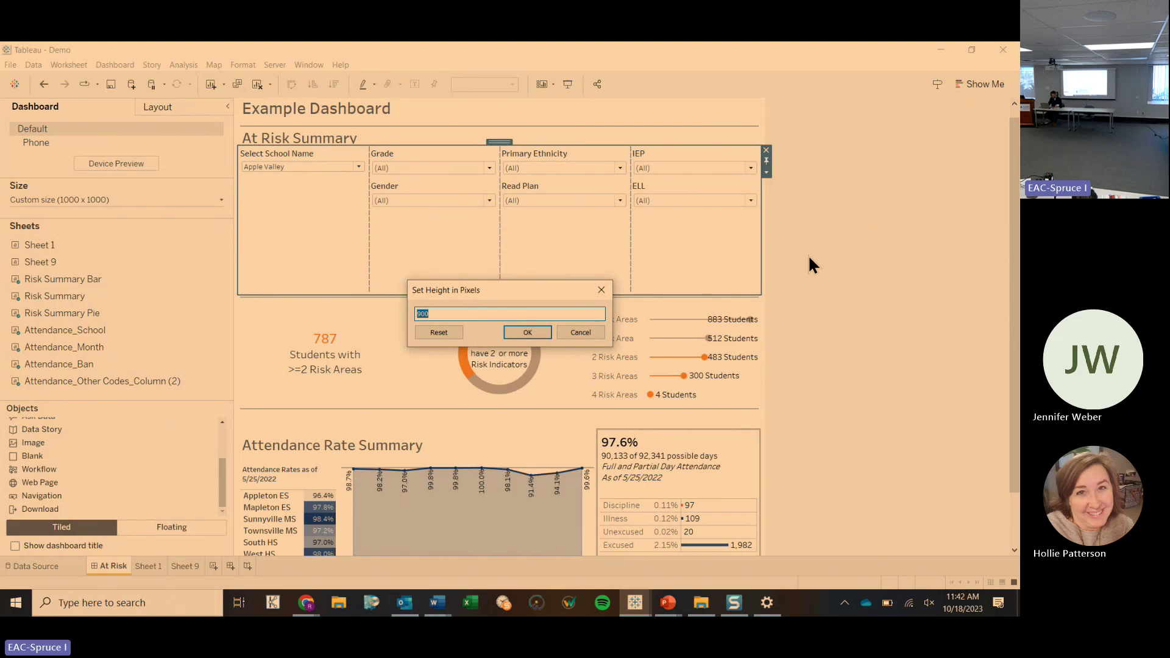
text(250)
key(Return)
Step: Set the filter container's height to 150 pixels and deselect it
click(766, 178)
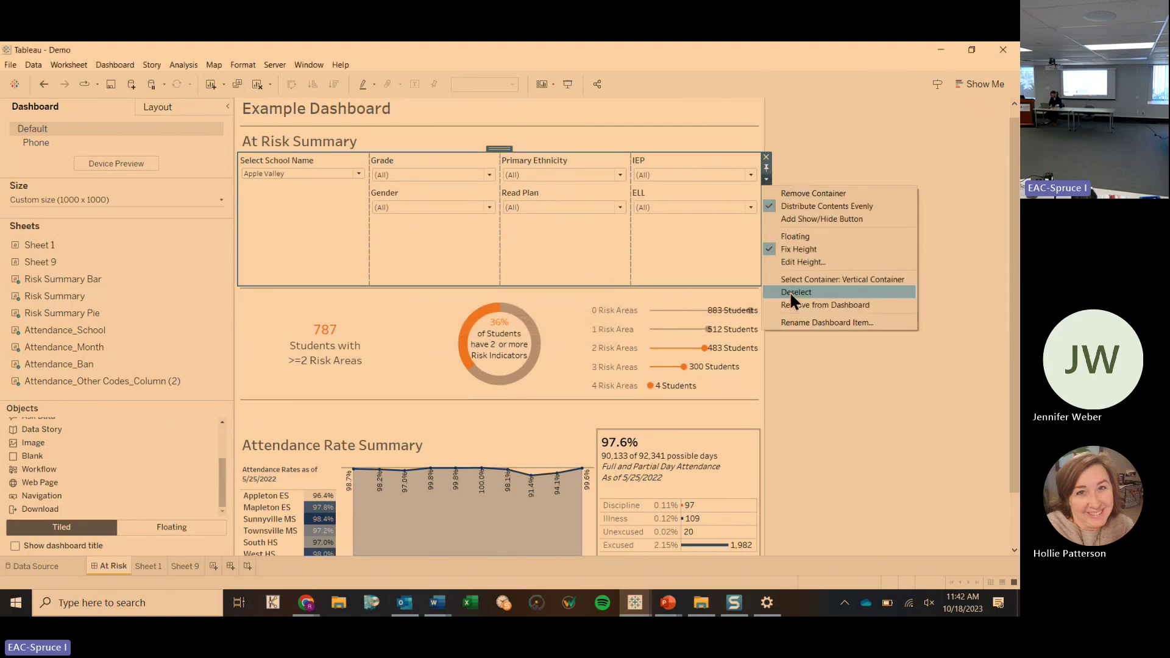
click(797, 262)
text(150)
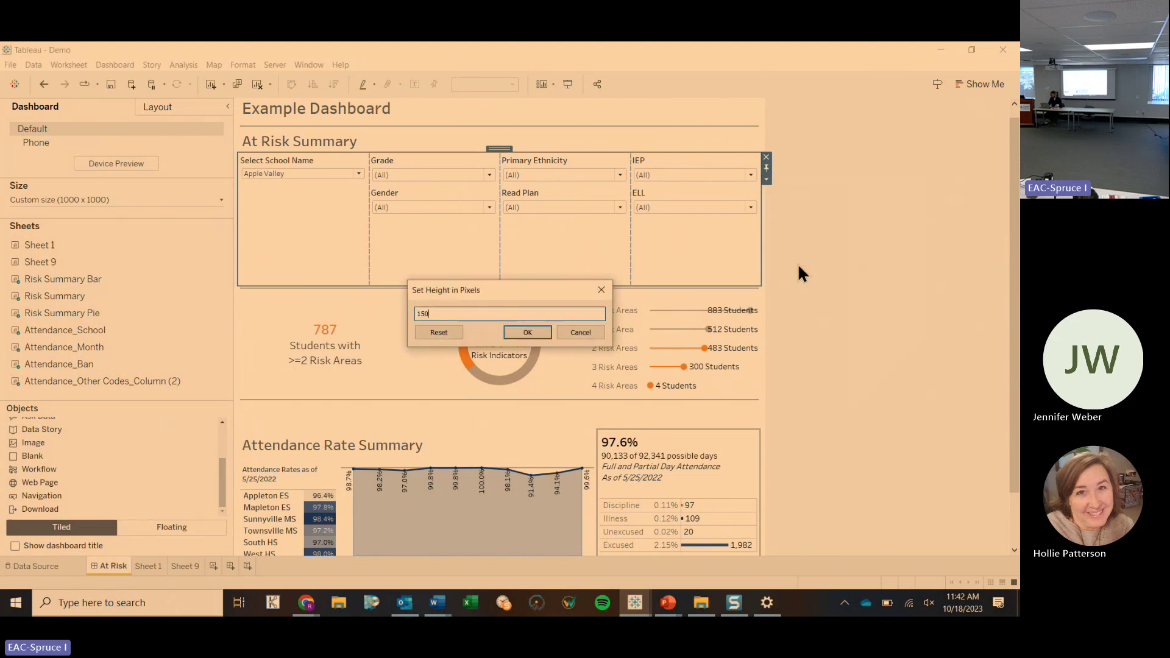
key(Return)
click(876, 352)
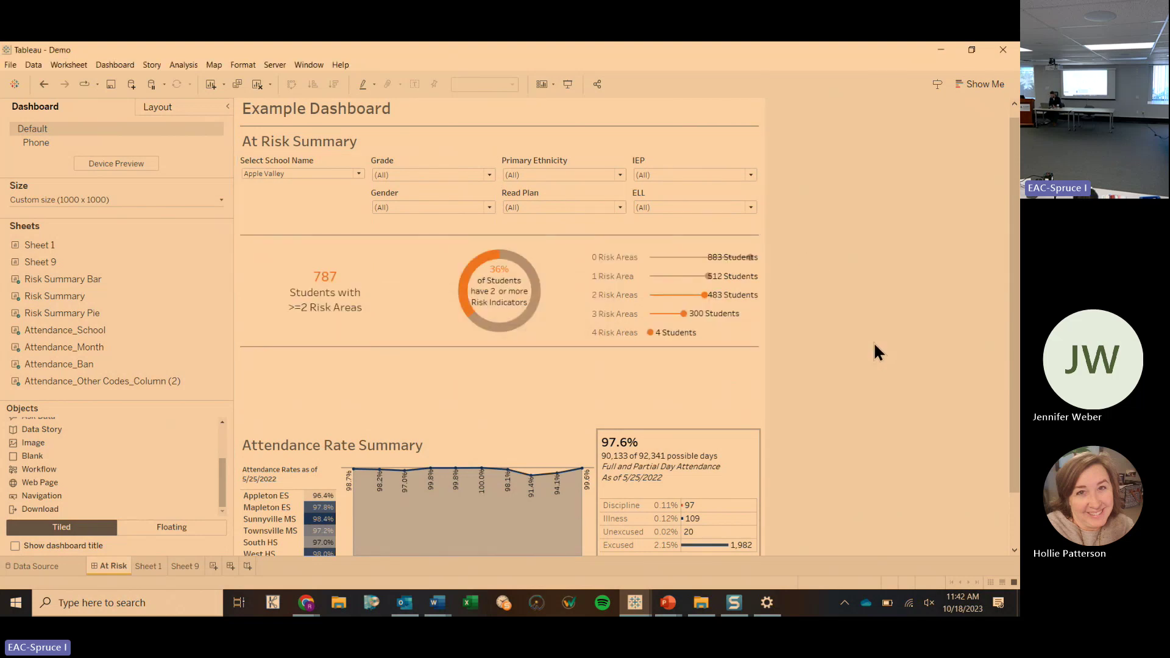
Step: Add a Blank object between the empty zone below the risk charts and the Attendance Rate Summary section
click(429, 378)
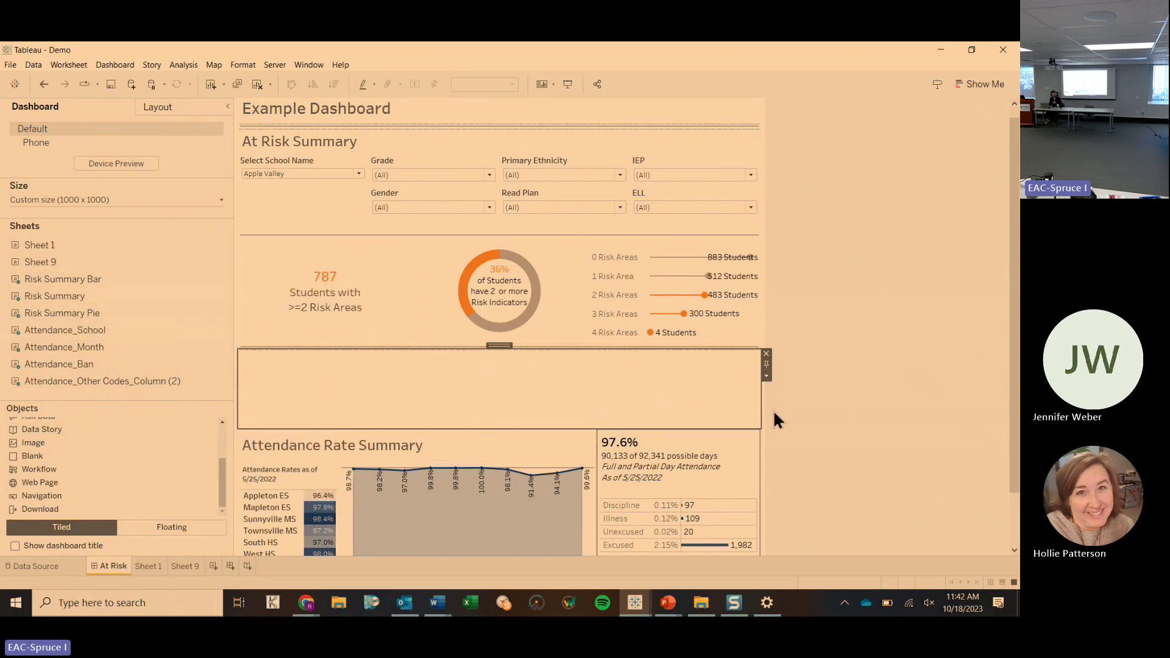
scroll(562, 426, down, 2)
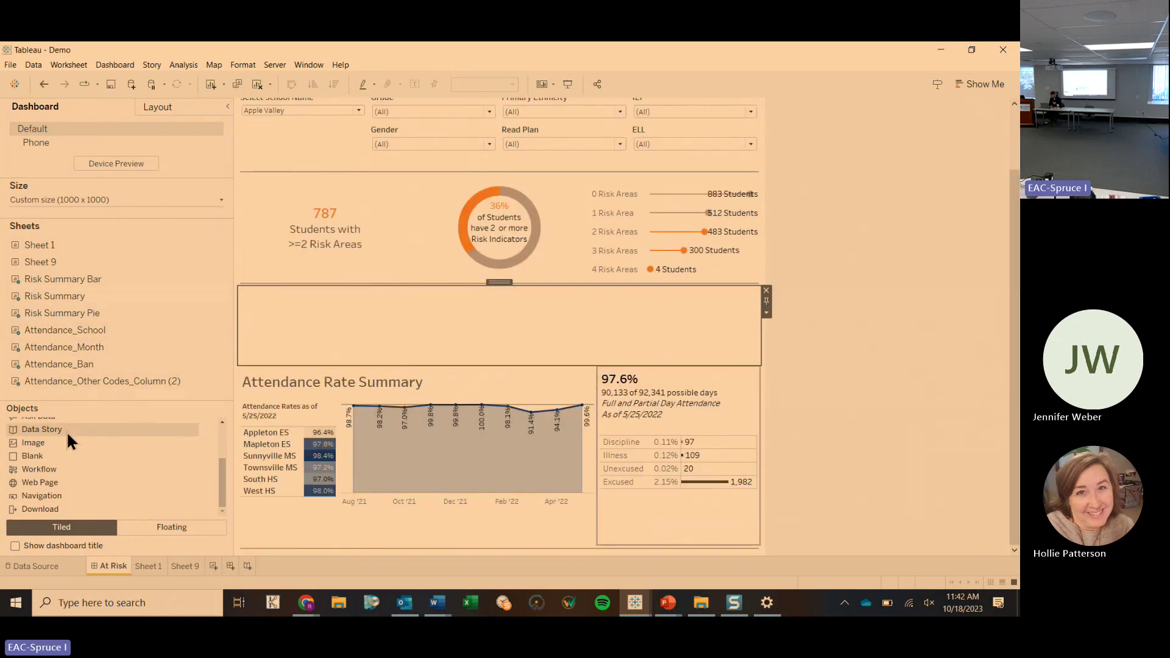
scroll(67, 430, up, 3)
drag(59, 438, 386, 371)
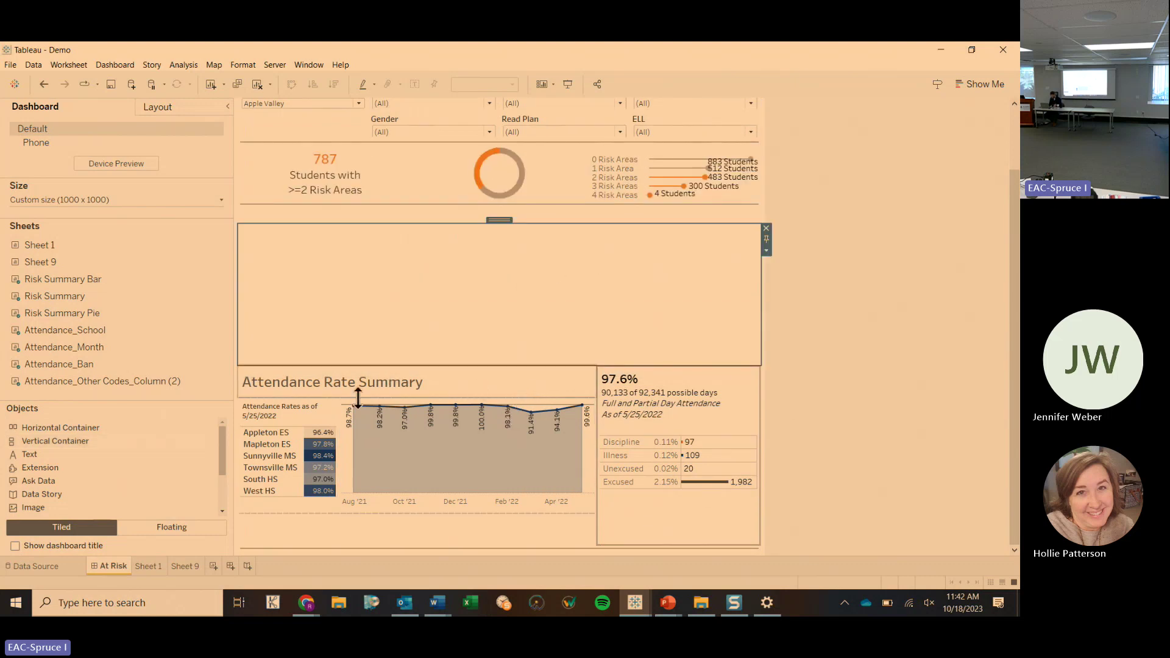
scroll(42, 460, down, 3)
drag(42, 457, 356, 272)
Step: Move the whole Attendance Rate Summary container above the added Blank object and remove that Blank
click(374, 378)
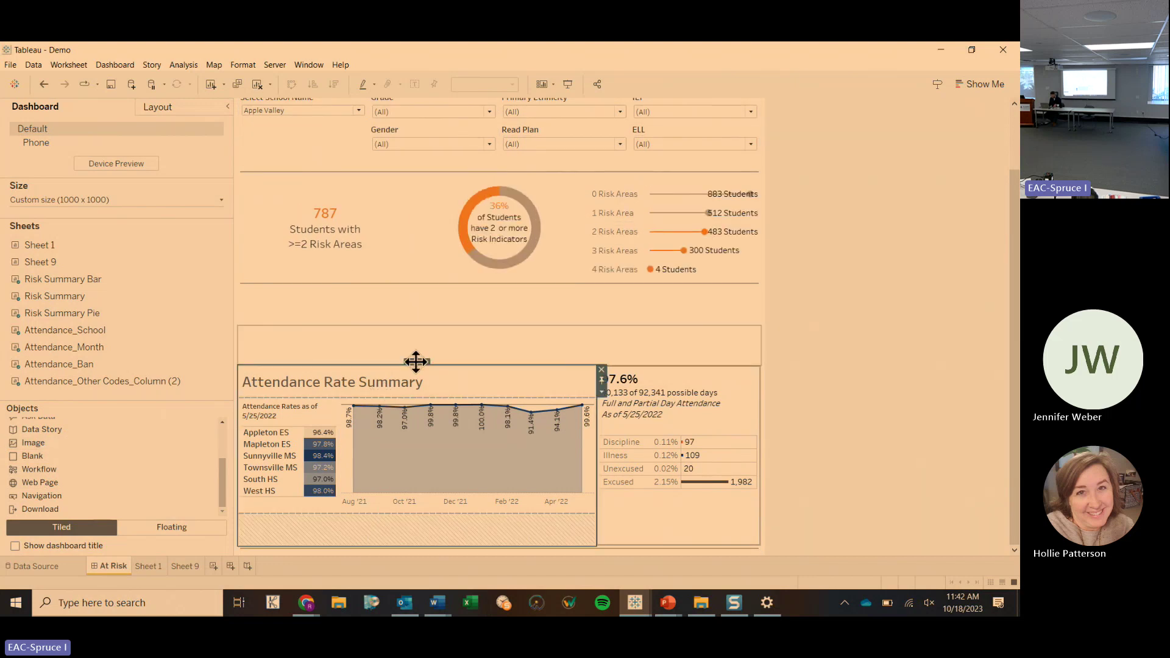
double_click(418, 360)
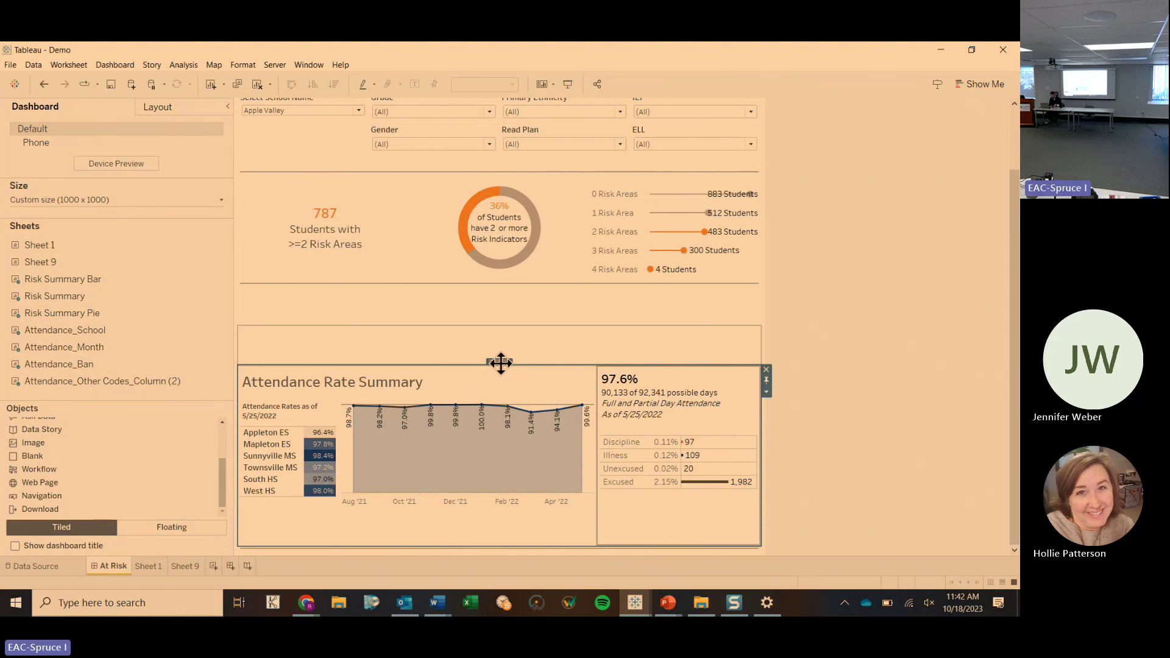
drag(500, 361, 501, 344)
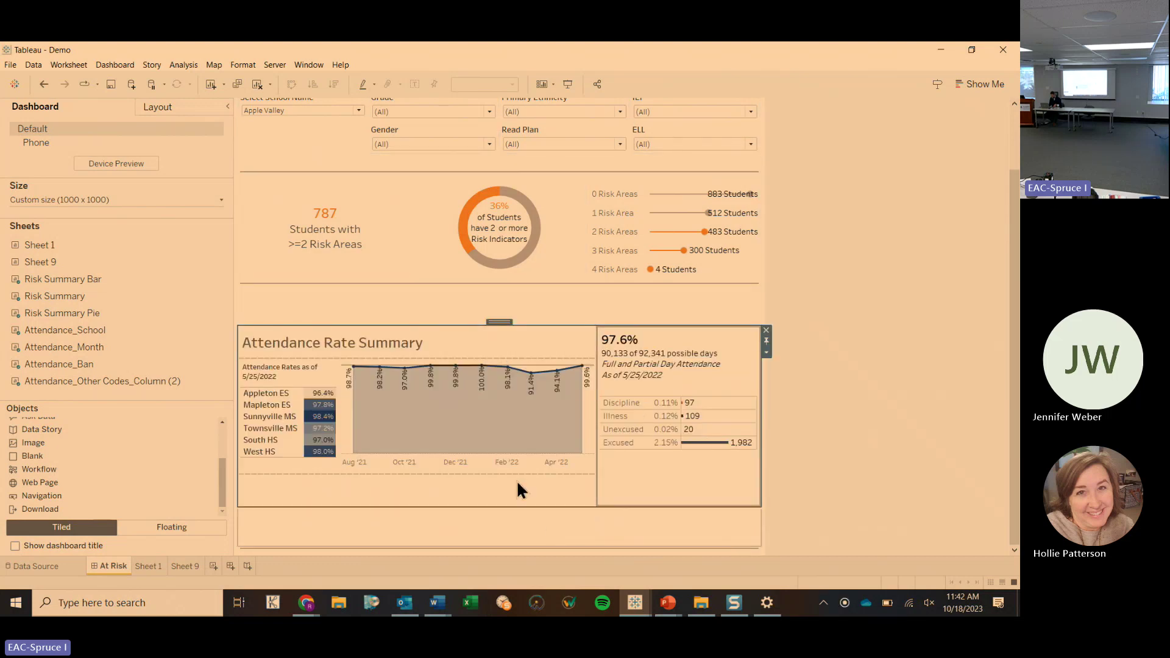
double_click(497, 321)
click(546, 524)
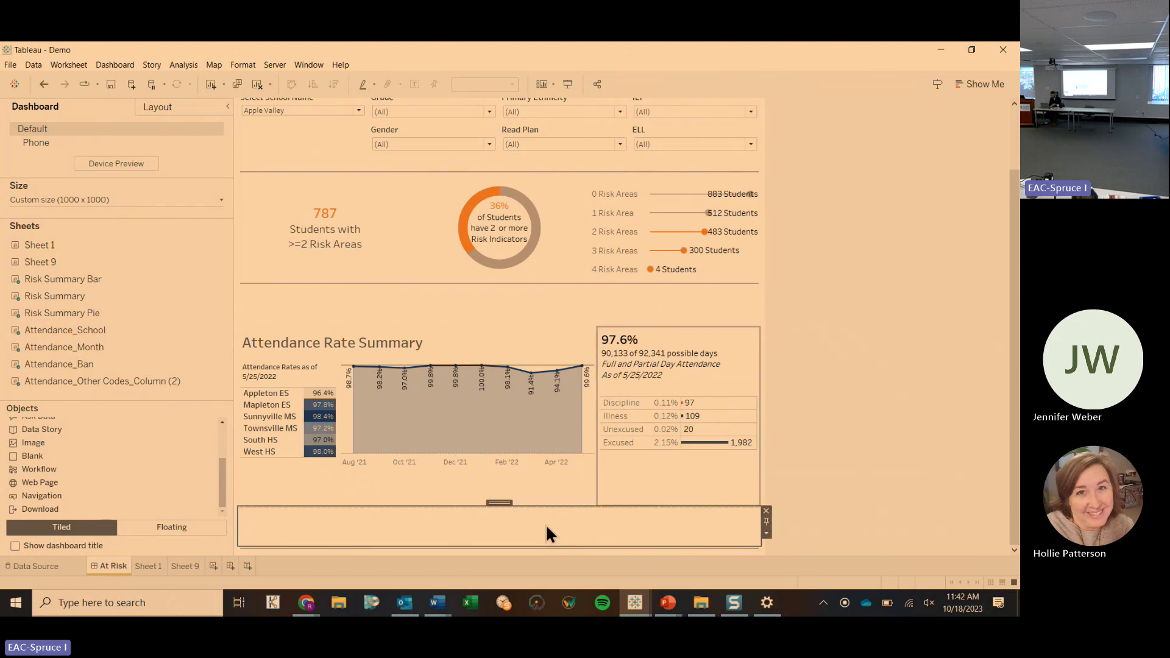
click(766, 514)
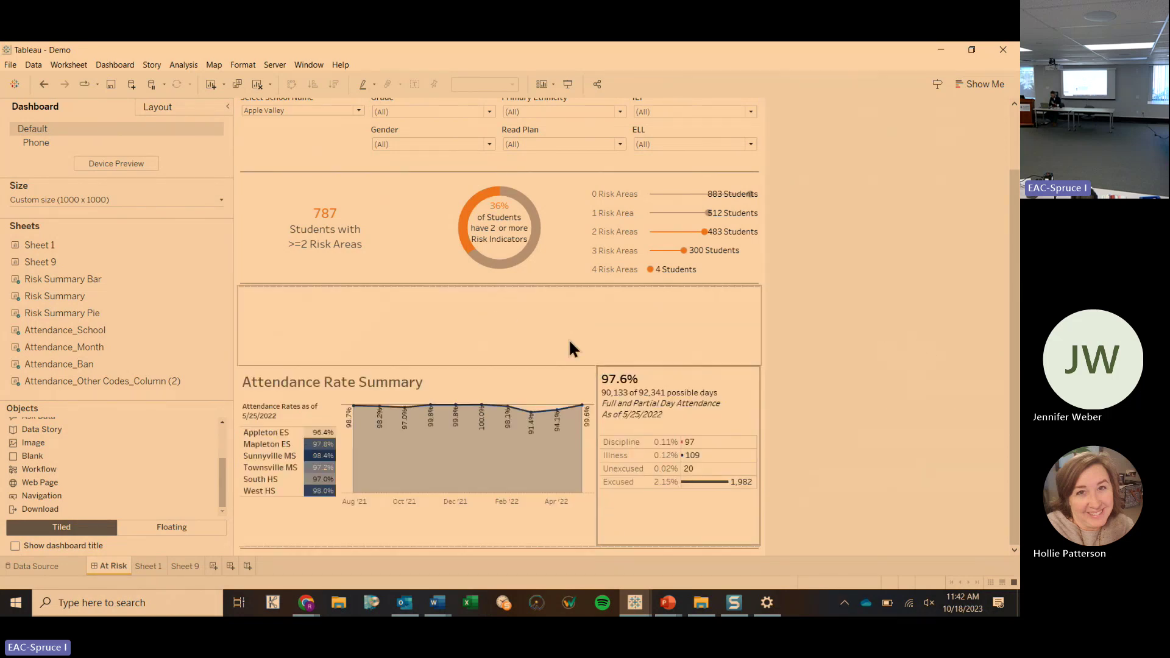
Step: Show the At Risk or Attendance? parameter control on the dashboard and make it floating
scroll(920, 382, up, 2)
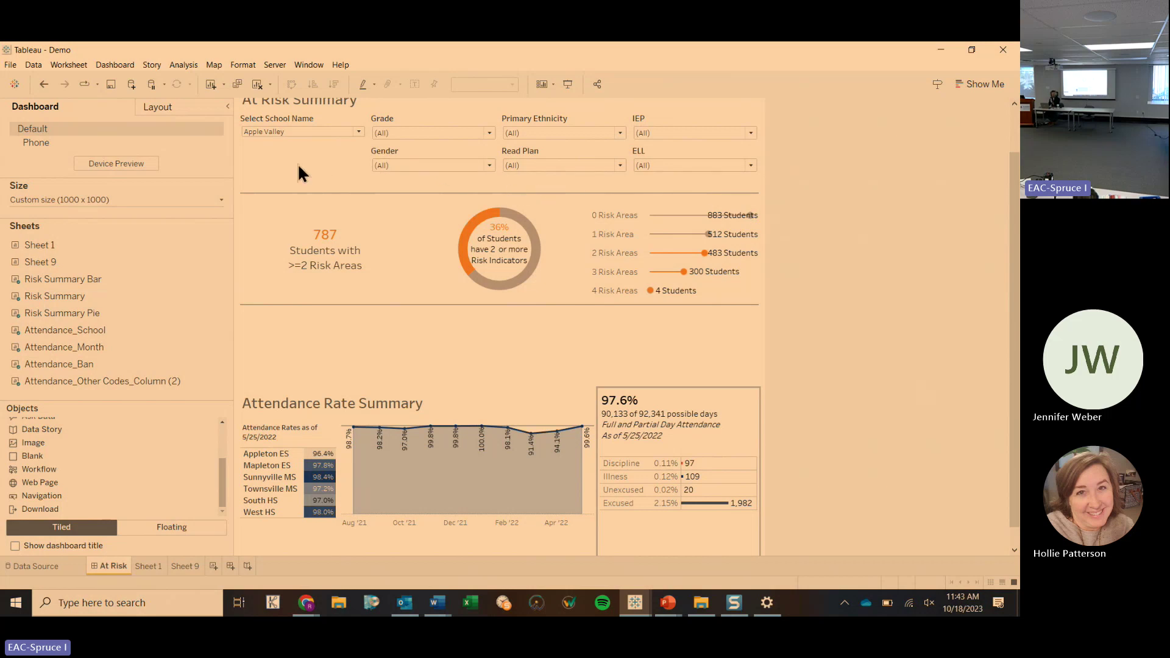
click(553, 84)
mouse_move(594, 203)
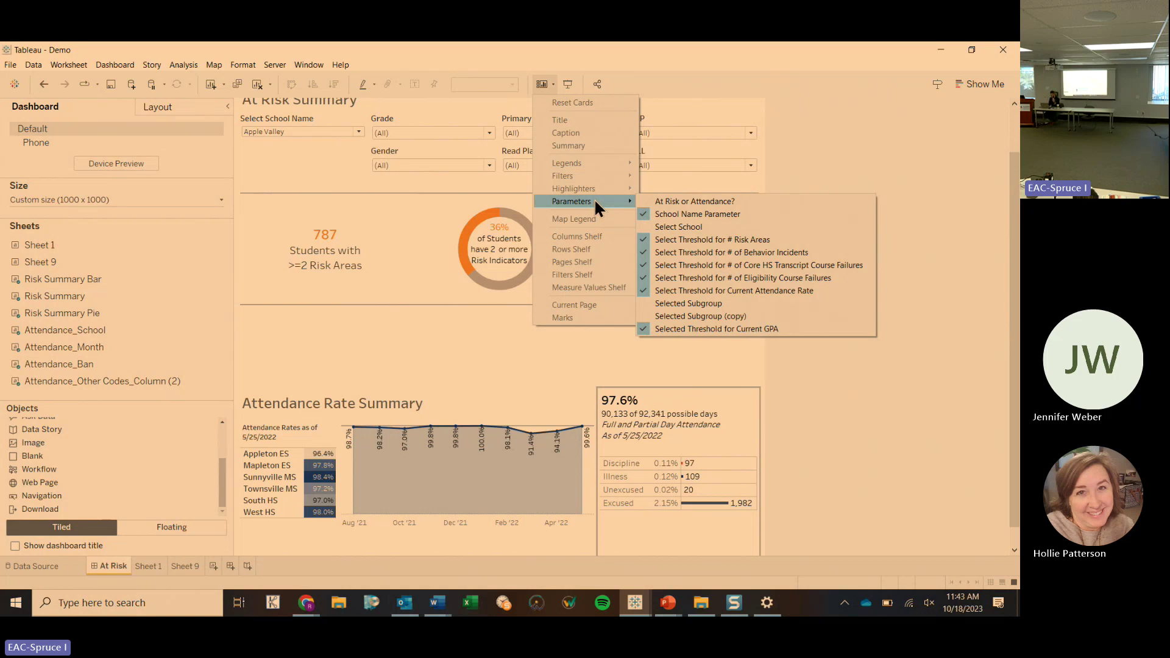
click(690, 201)
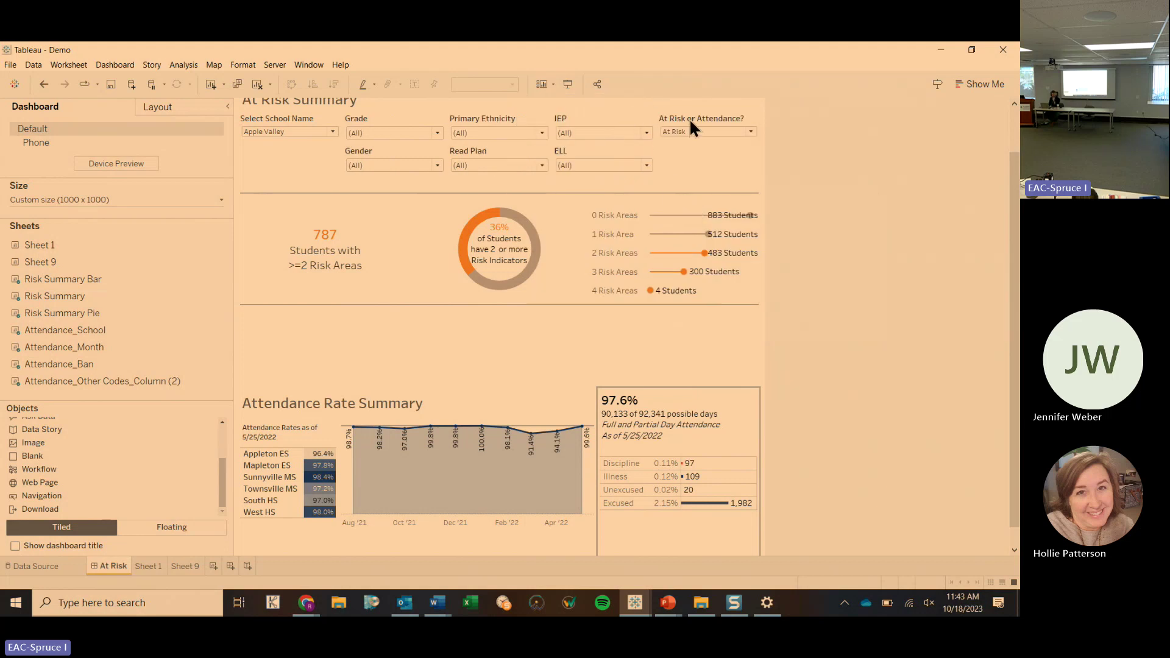
click(689, 119)
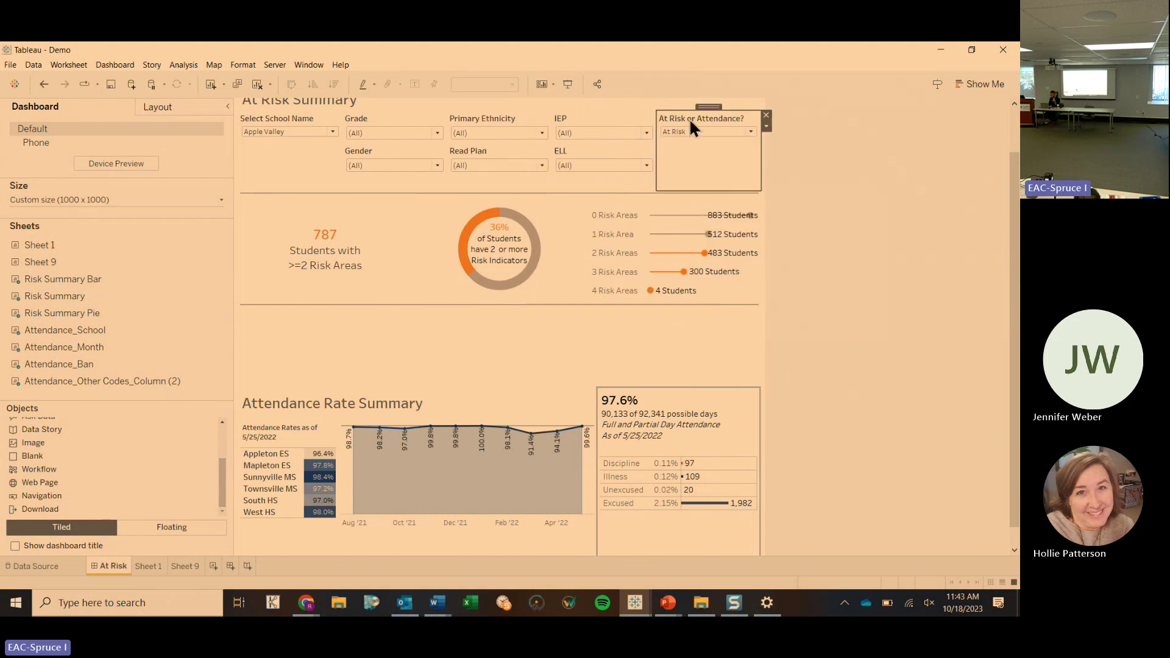
click(766, 127)
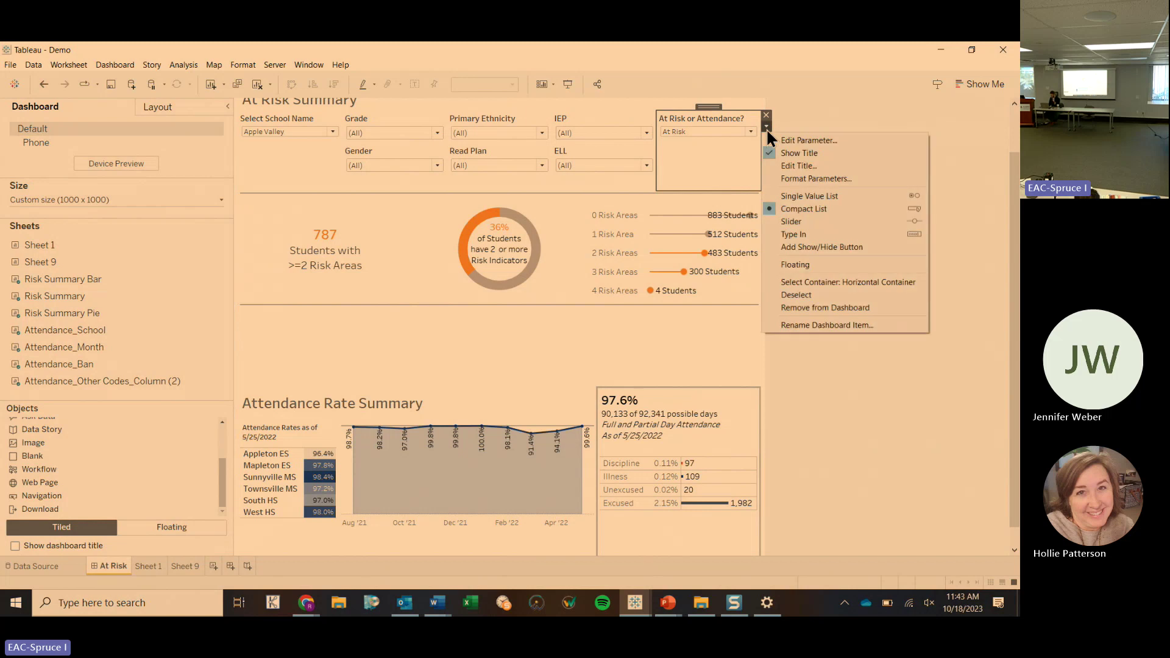
click(803, 265)
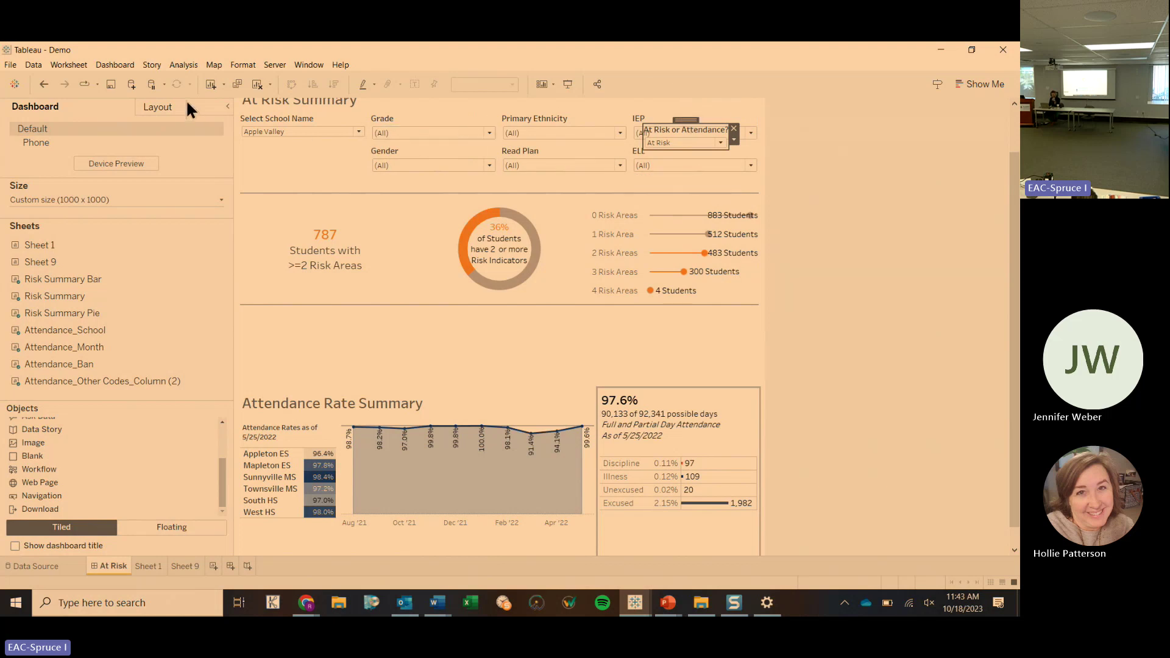
Step: Set the floating parameter control's x position to 1001 and enlarge it to about 210 by 96 pixels
click(156, 106)
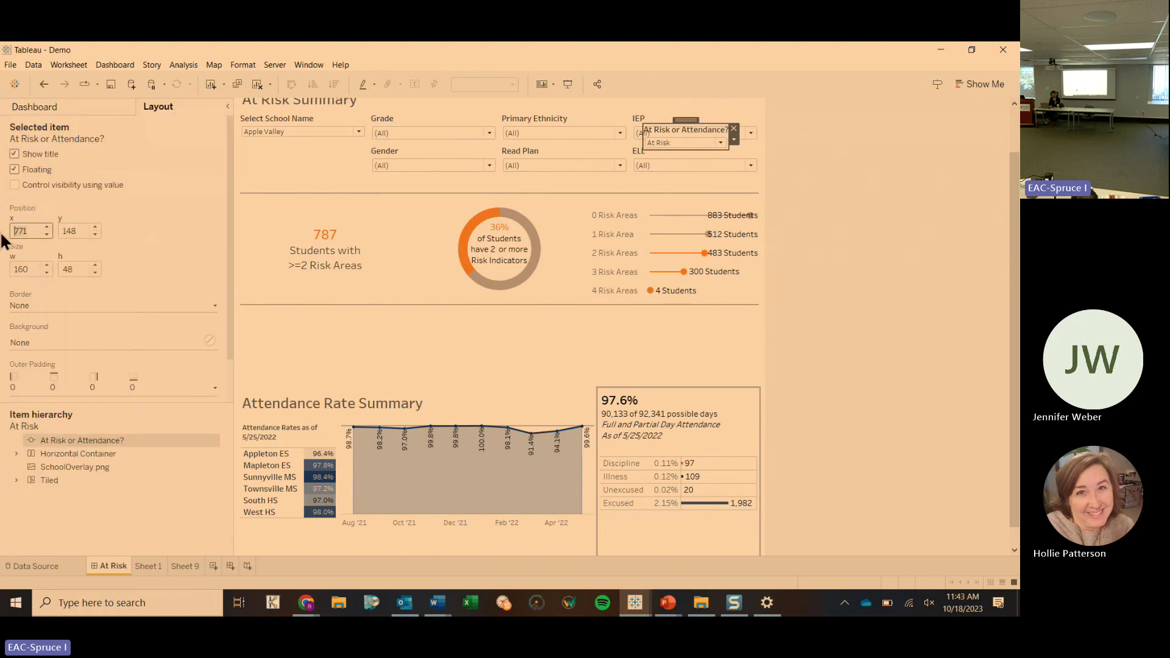
text(1001)
key(Return)
click(834, 143)
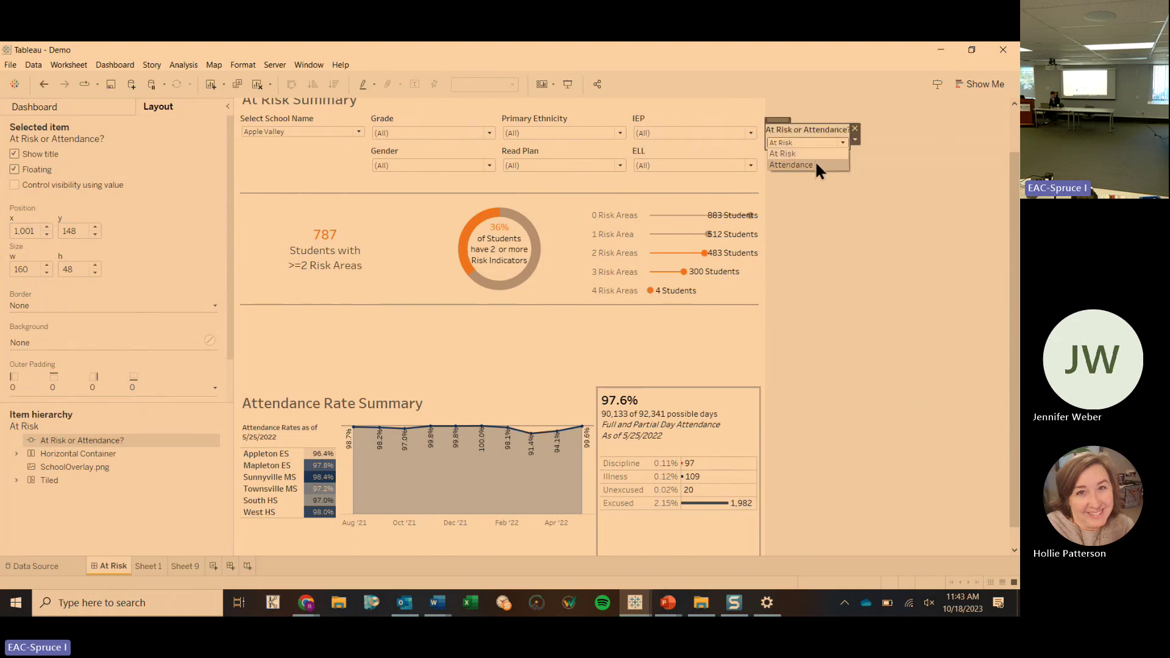
click(814, 144)
drag(811, 150, 815, 175)
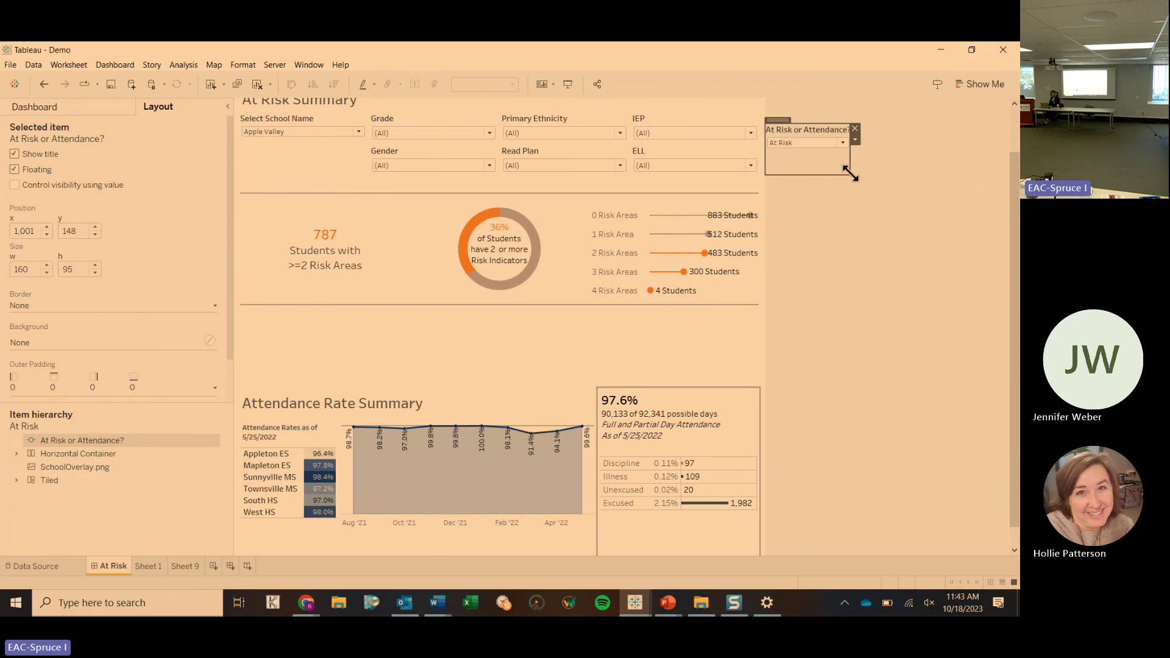
drag(849, 173, 879, 175)
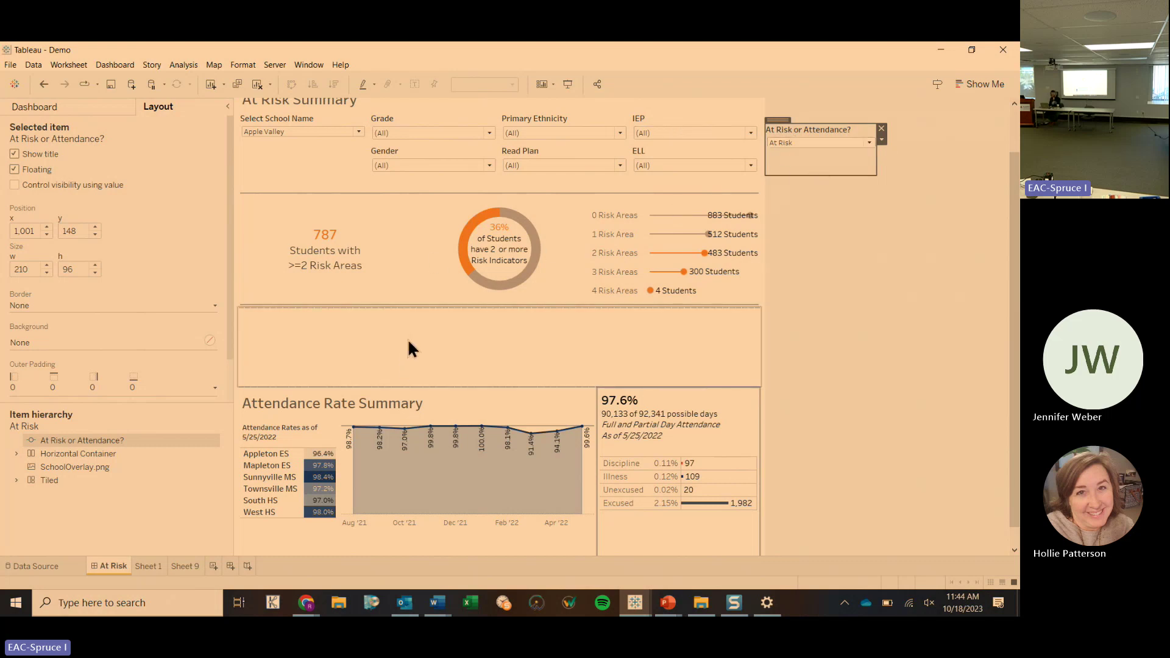
Step: Control the visibility of the vertical container holding the At Risk Summary content with the At Risk Showing value
click(425, 308)
click(375, 223)
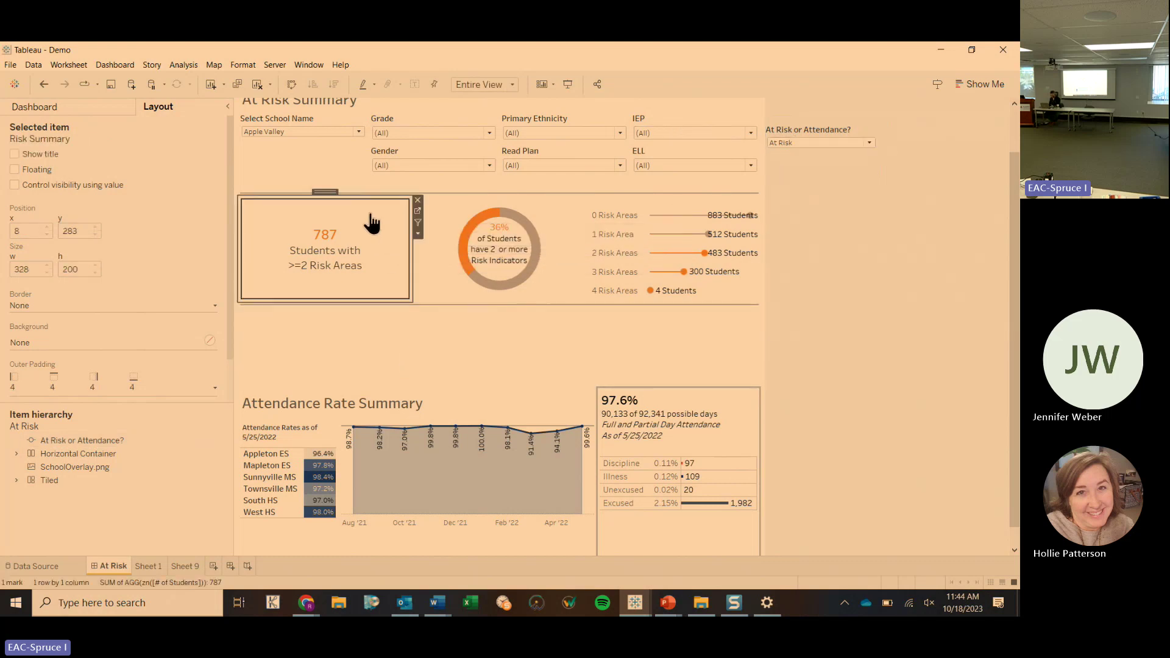
double_click(327, 193)
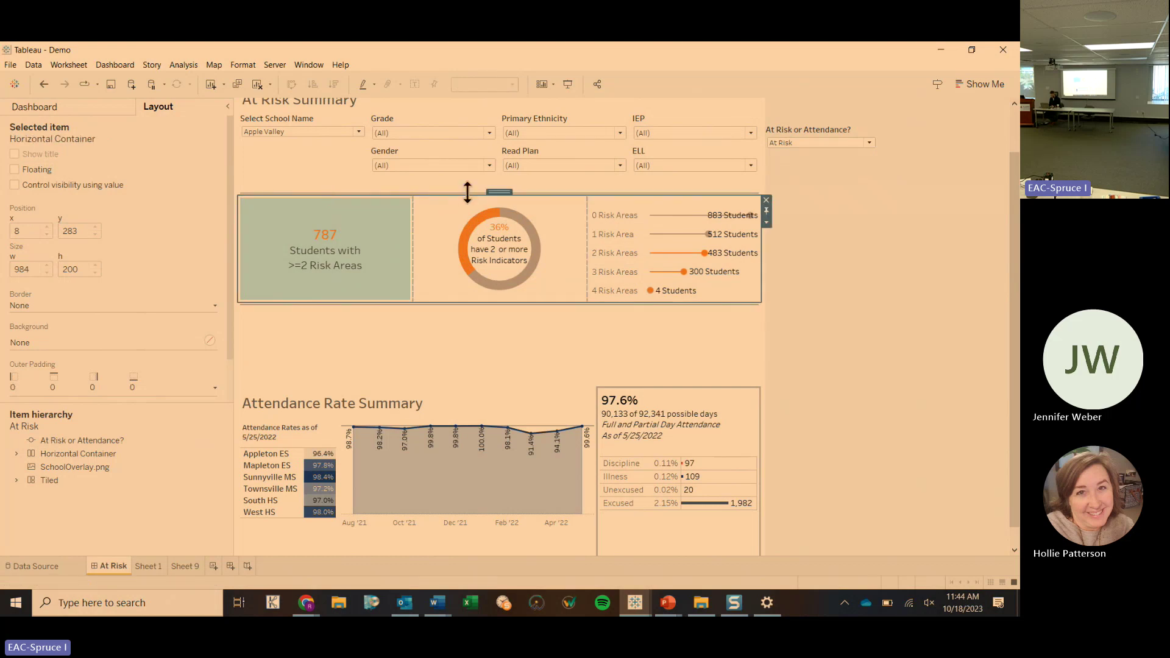
double_click(500, 193)
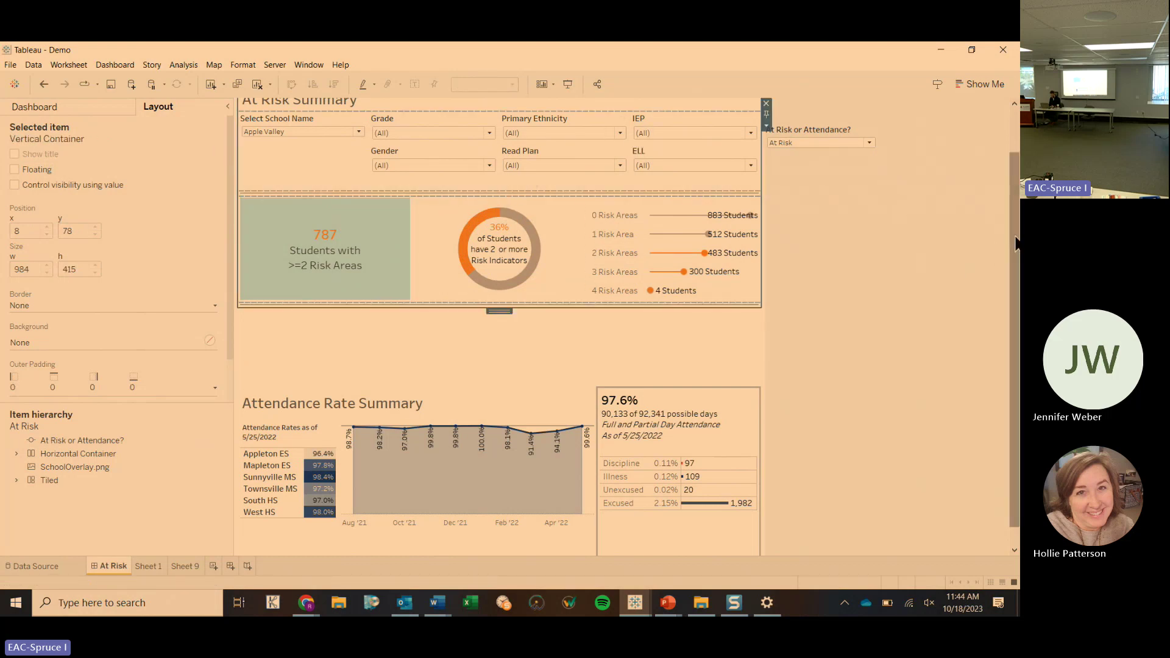
drag(1014, 244, 1006, 186)
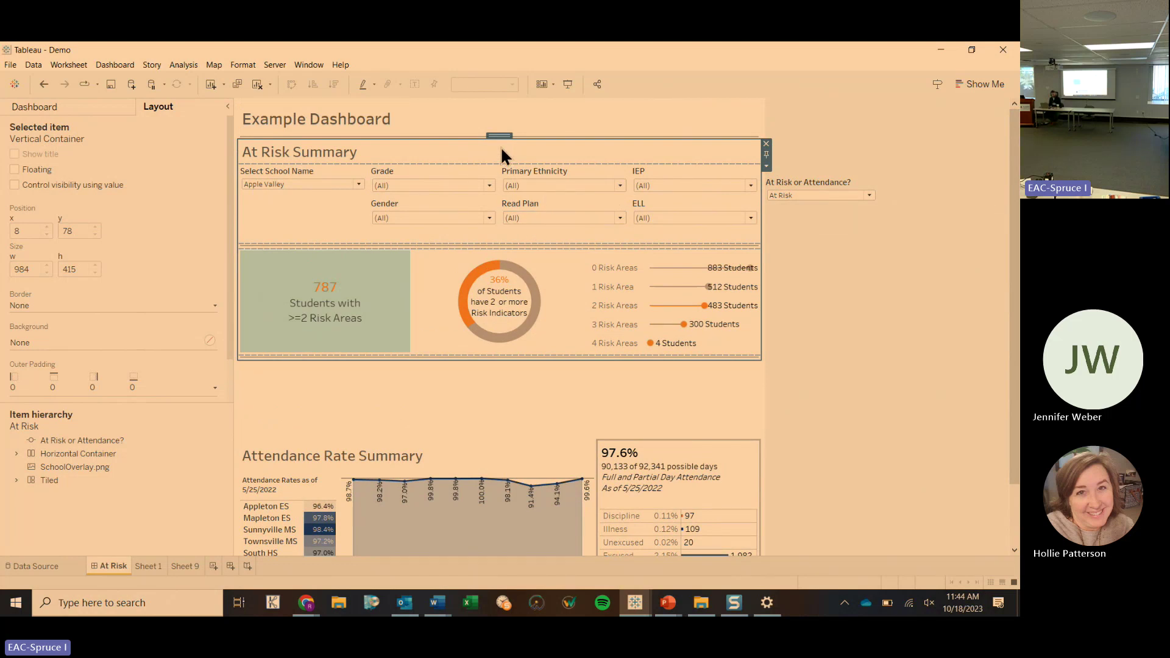
click(153, 112)
click(15, 186)
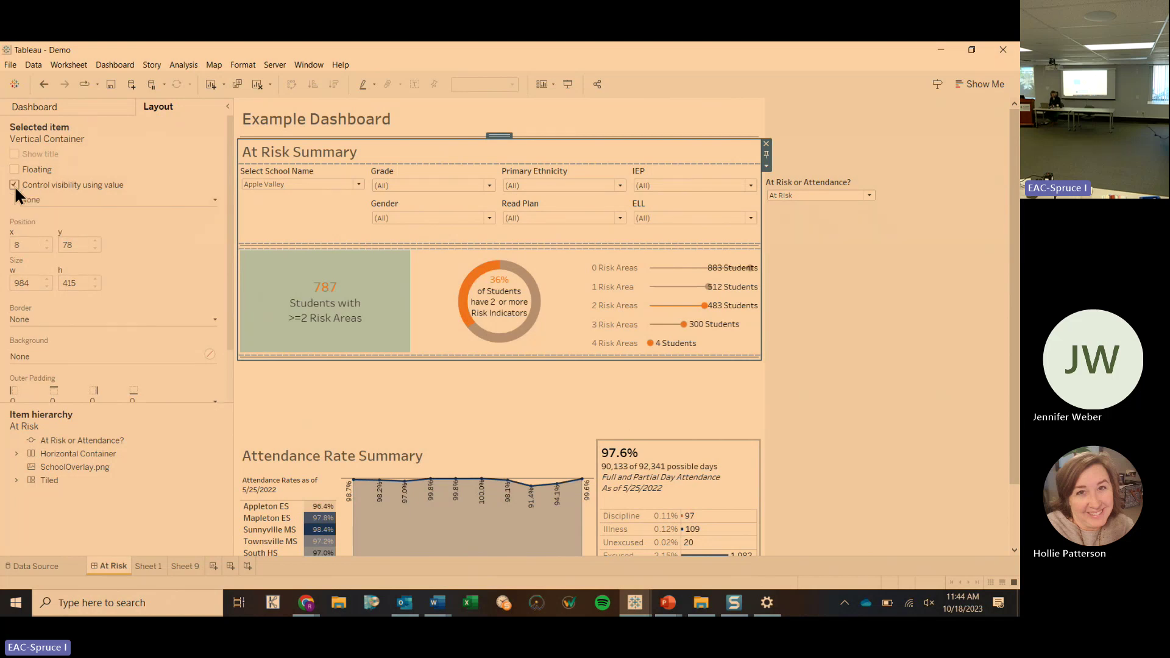
click(63, 201)
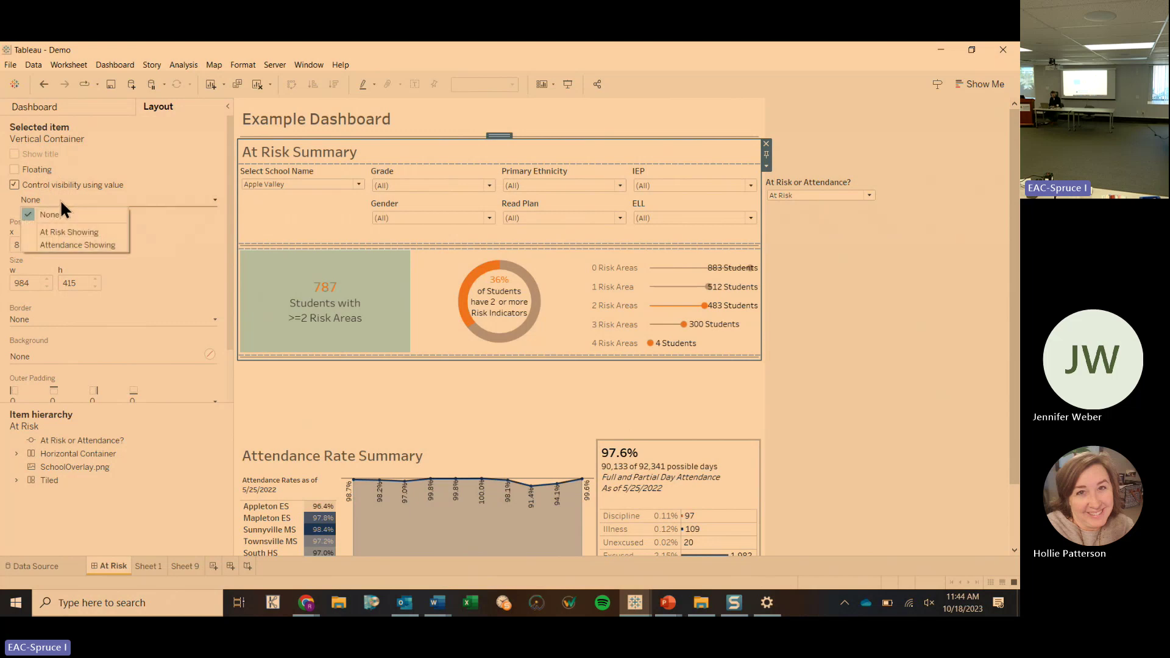
click(85, 232)
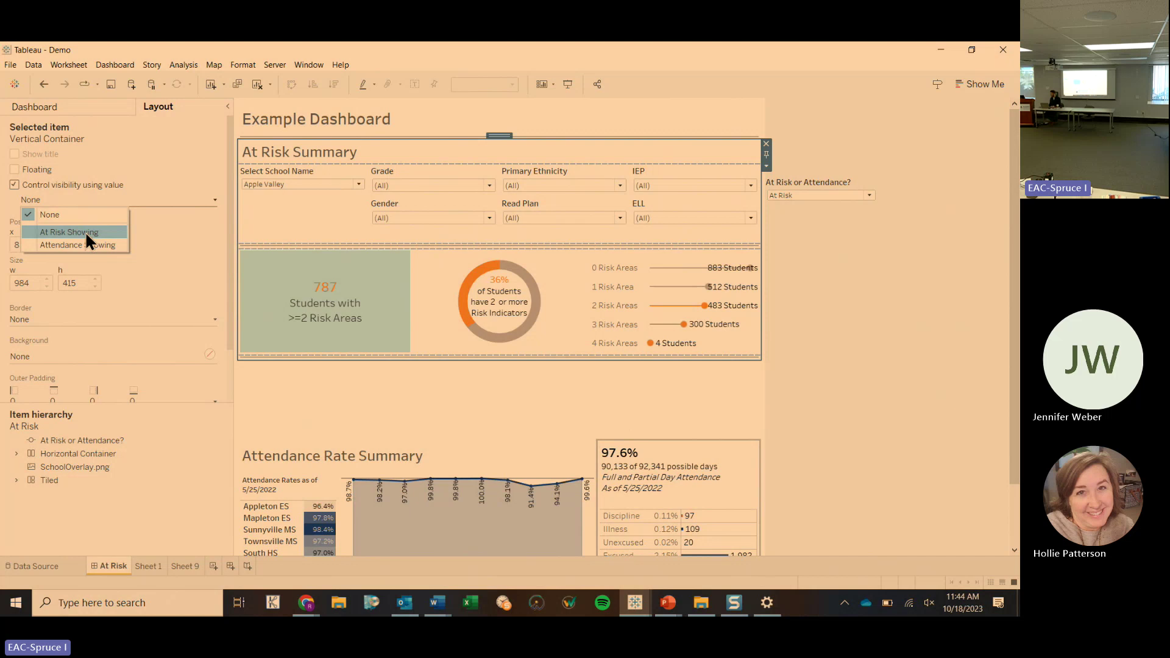
click(85, 231)
click(317, 272)
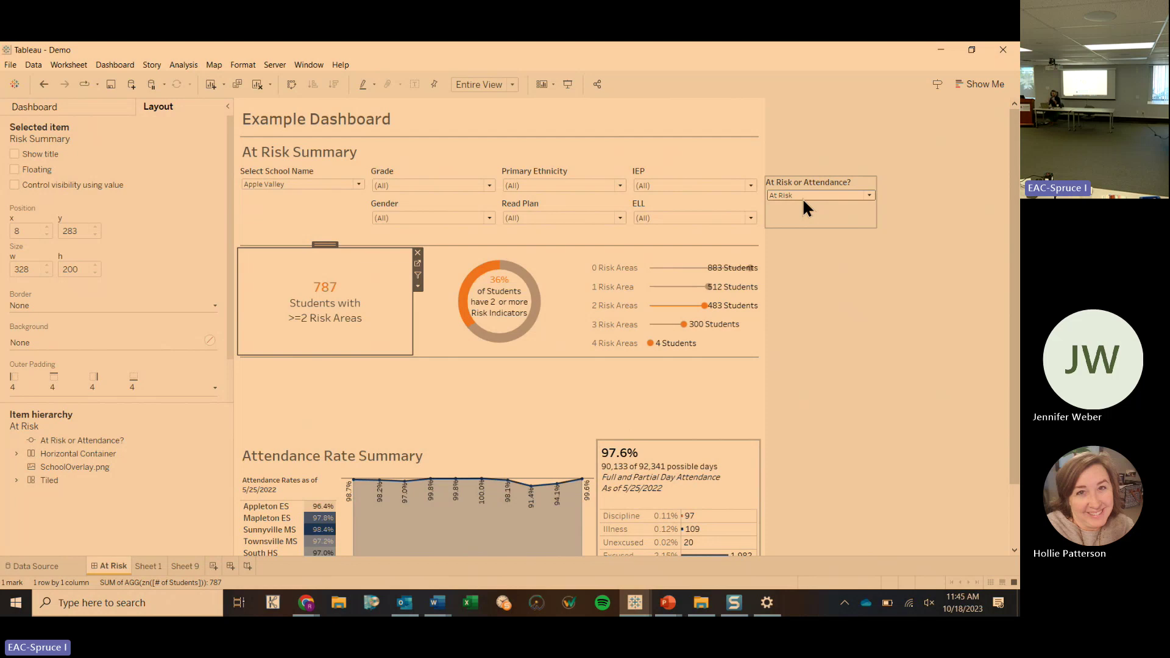
Step: Control the visibility of the horizontal container holding the whole Attendance Rate Summary section with the Attendance Showing value
click(502, 465)
double_click(420, 435)
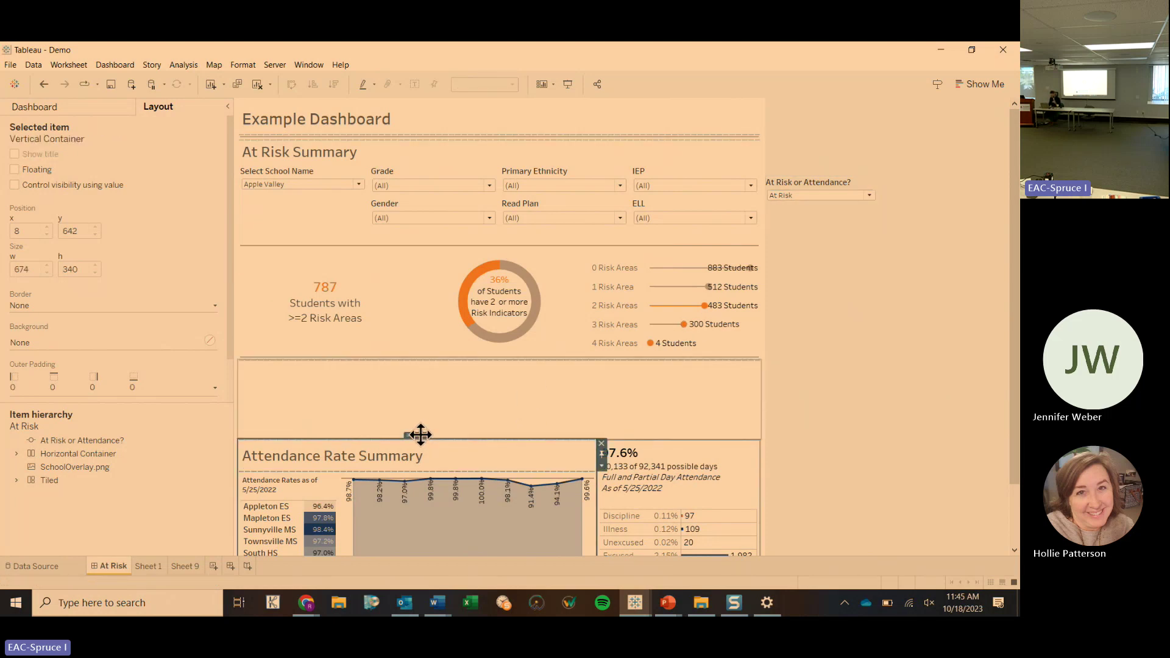
double_click(420, 435)
scroll(1016, 287, down, 2)
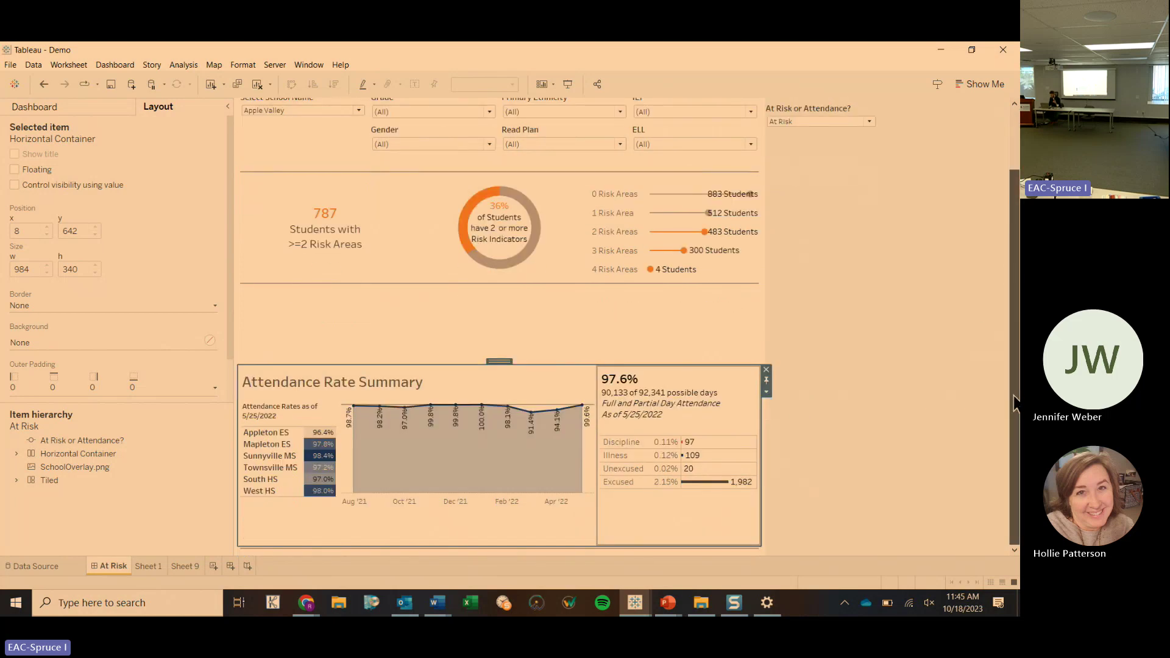
click(14, 184)
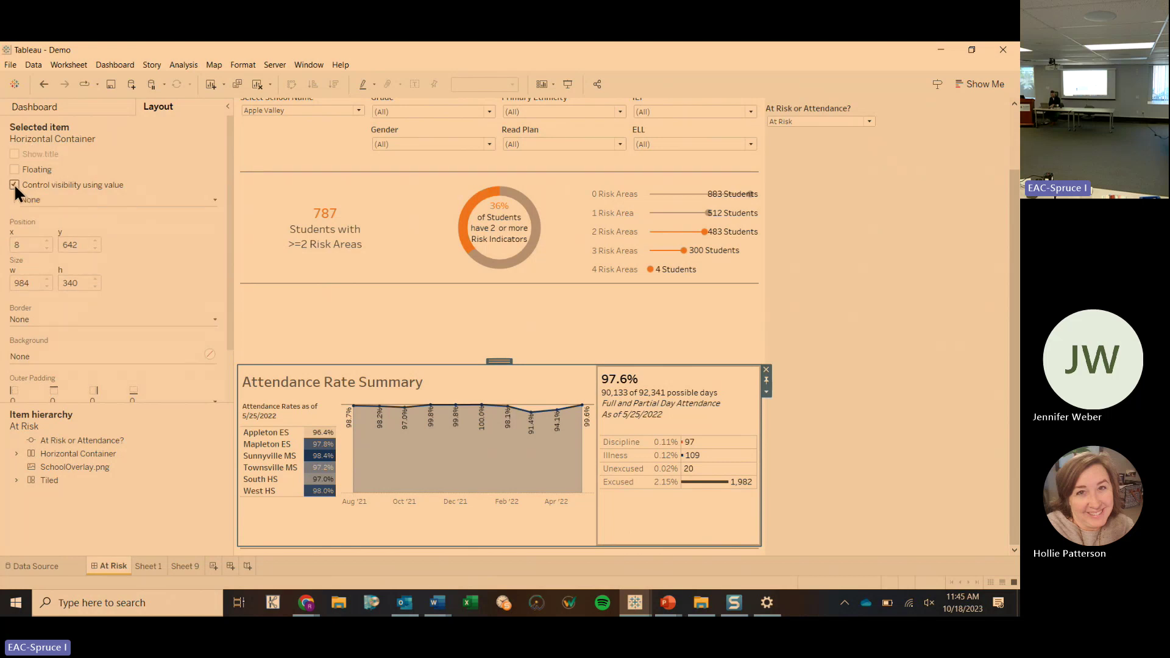
click(49, 199)
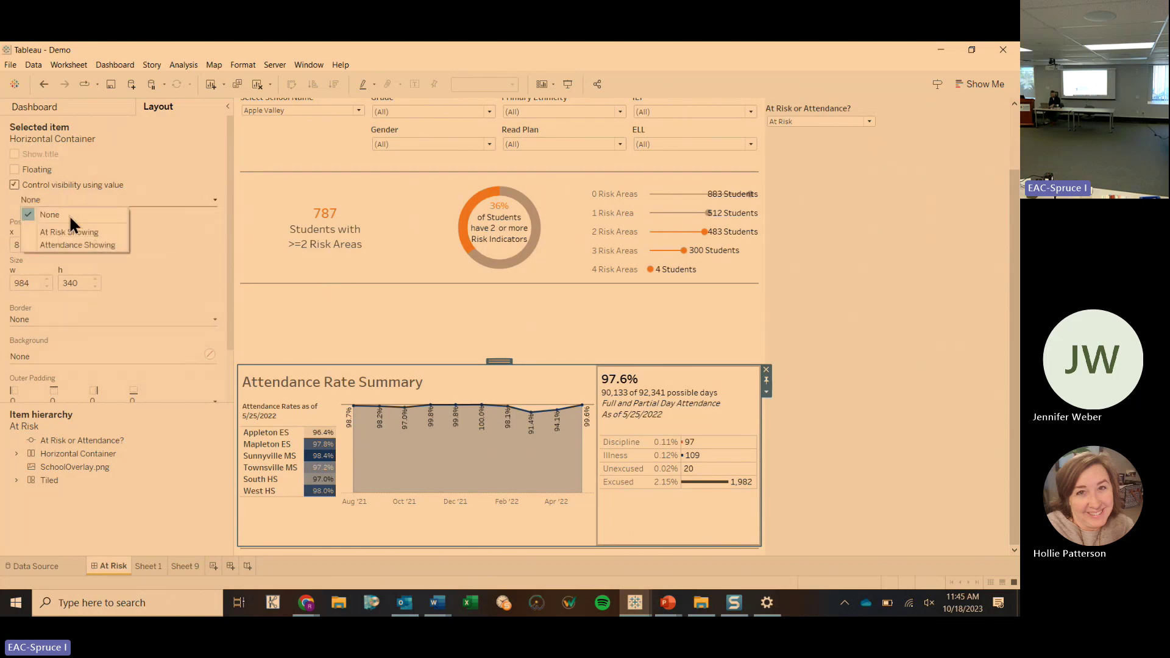
click(89, 244)
click(896, 353)
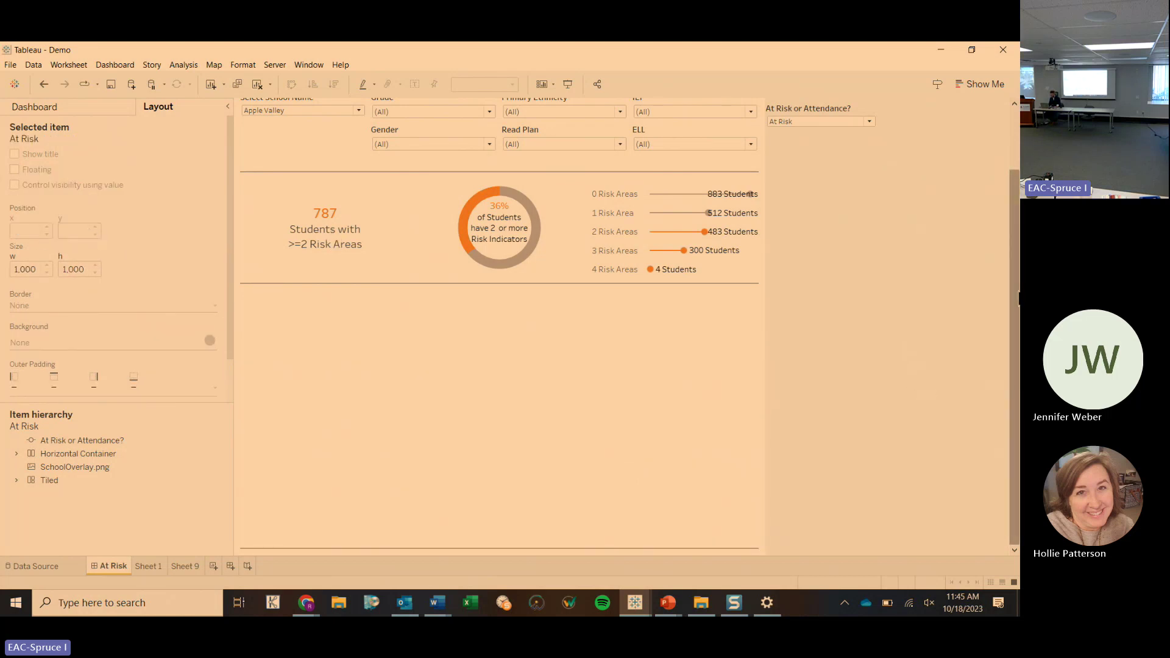
Step: Switch the At Risk or Attendance? parameter to Attendance and select the Blank object above the Attendance Rate Summary
scroll(1014, 301, up, 3)
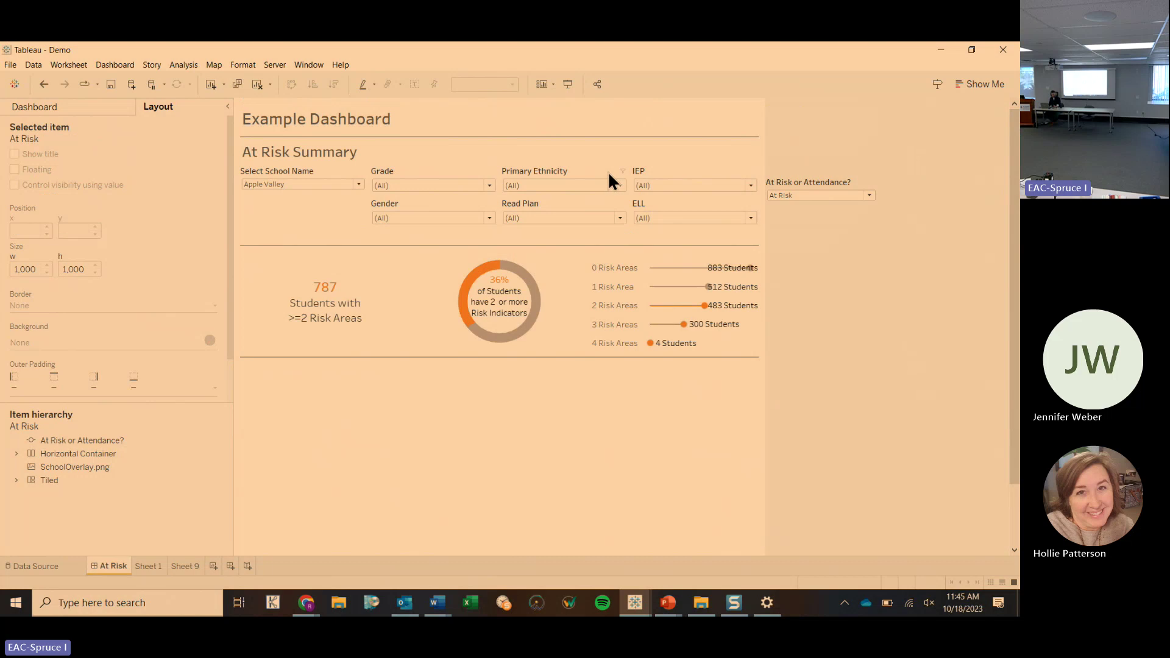
click(797, 198)
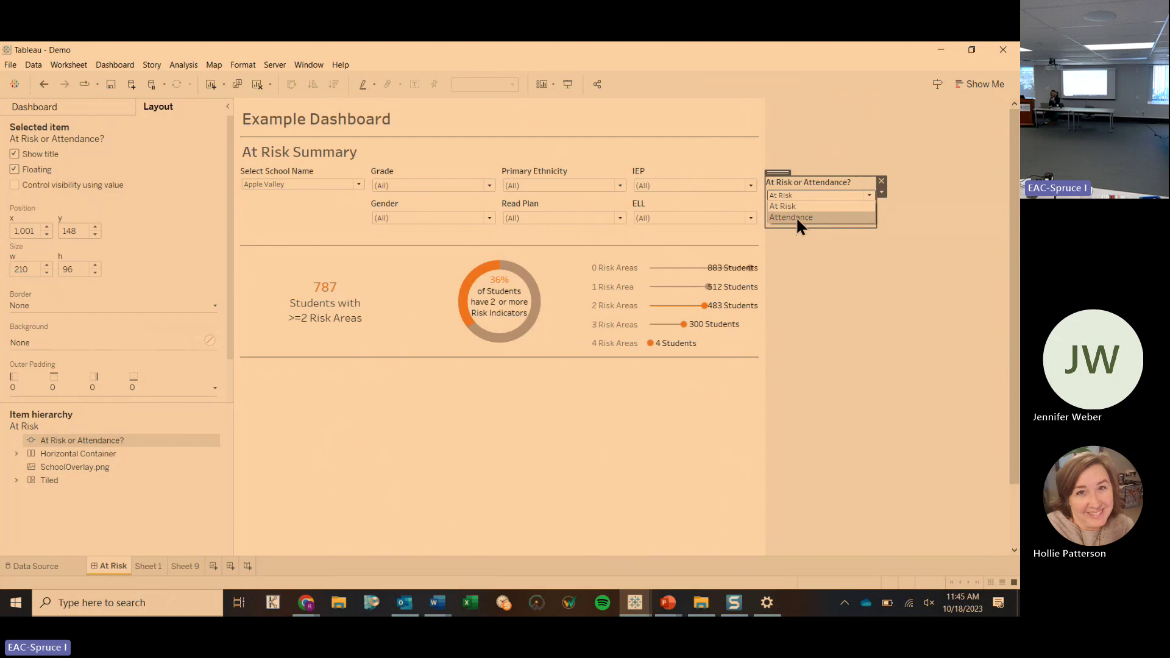
click(796, 218)
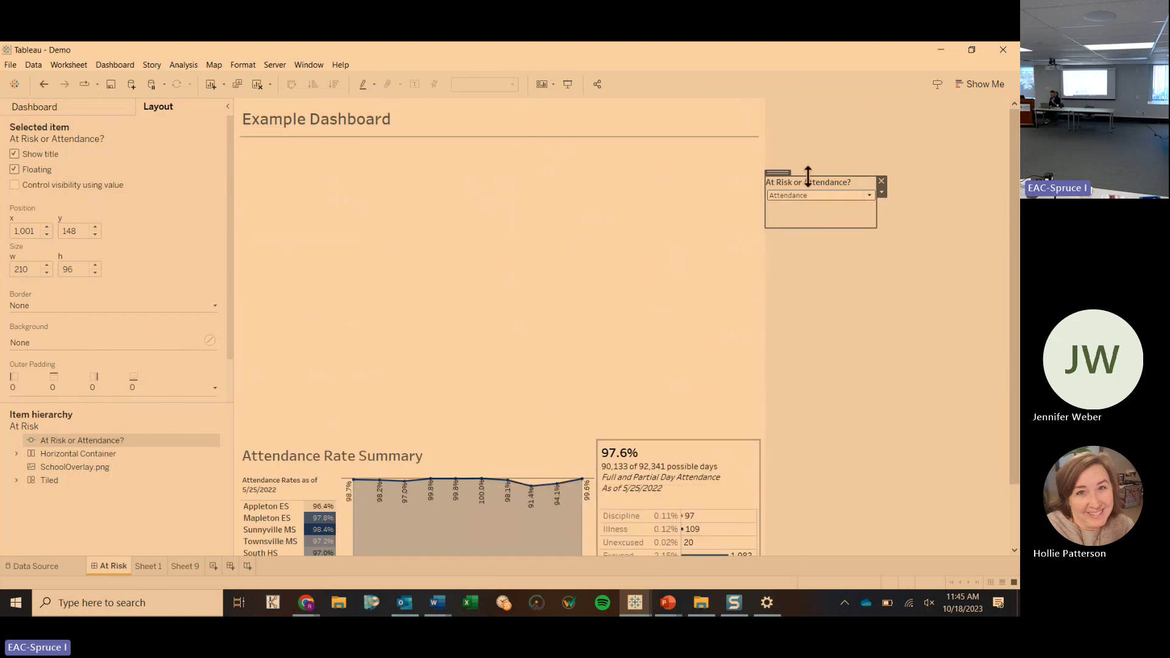
scroll(547, 176, down, 2)
click(562, 197)
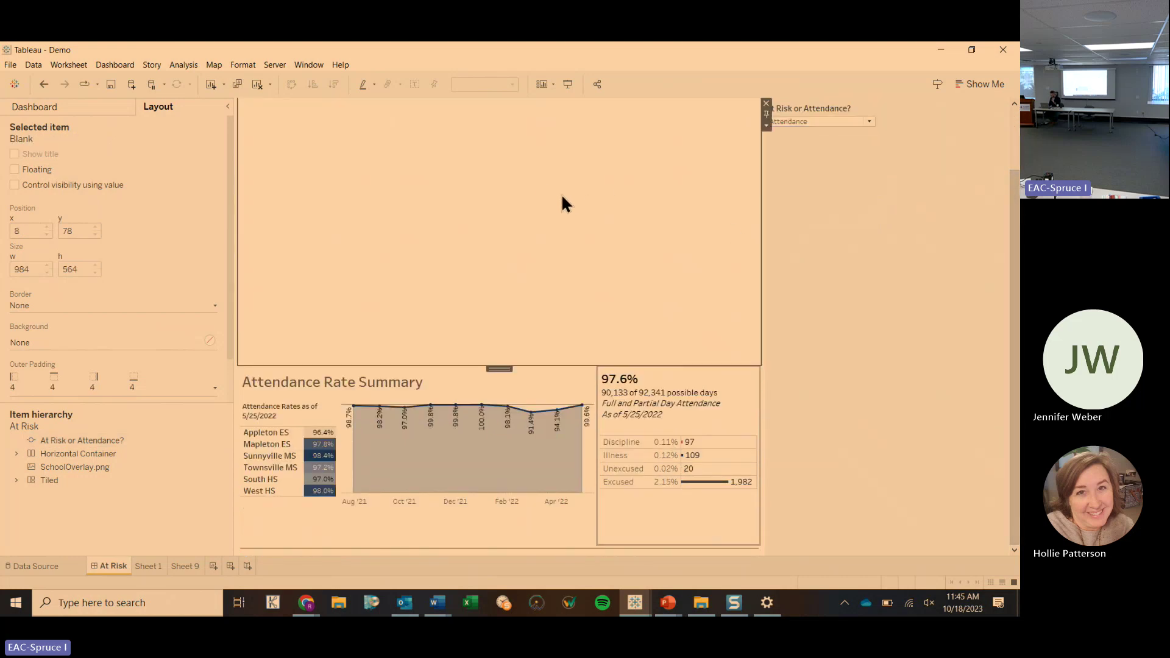
Step: Remove the Blank object above the Attendance Rate Summary and test the parameter by switching to At Risk and back to Attendance
scroll(564, 194, up, 2)
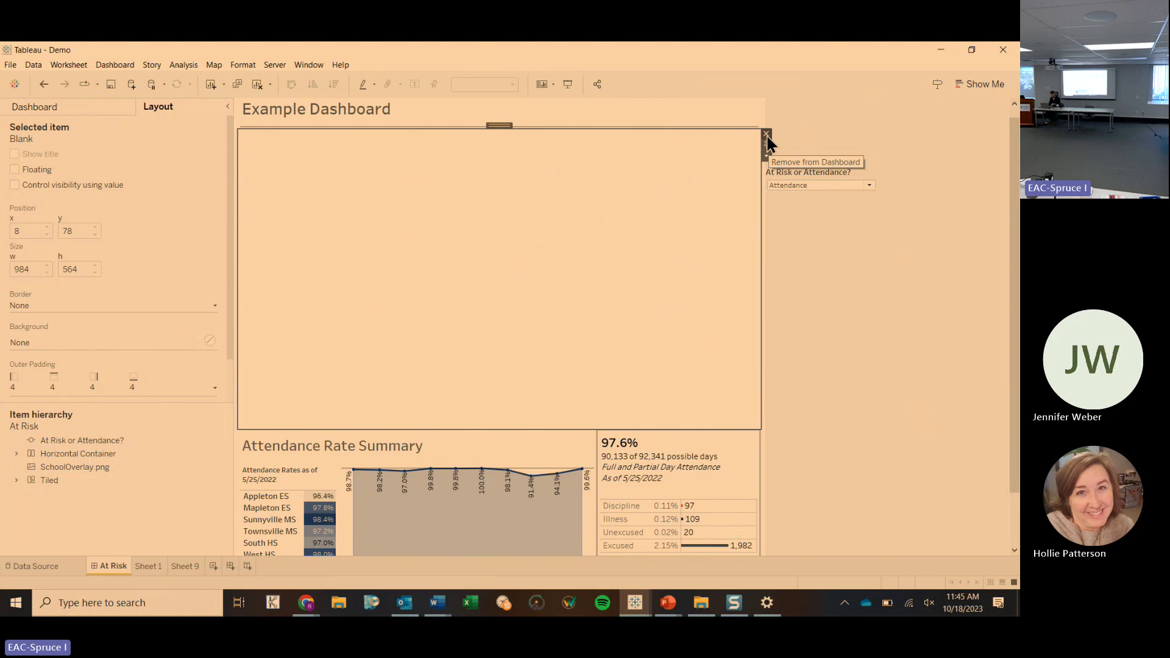
click(766, 134)
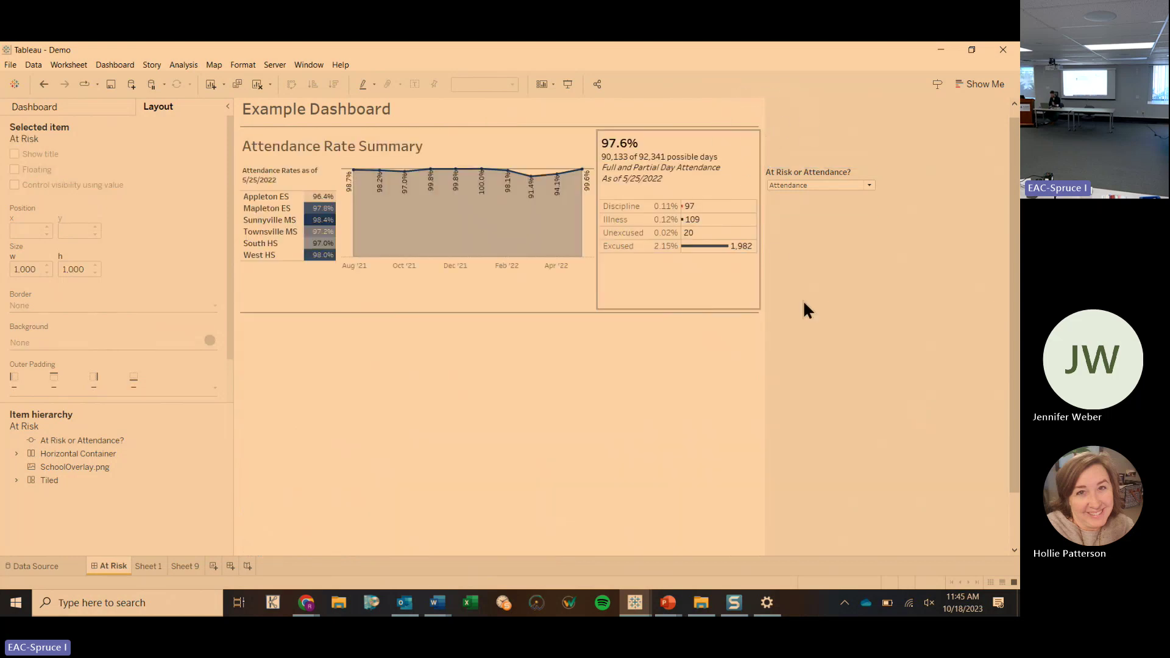
click(807, 194)
click(791, 207)
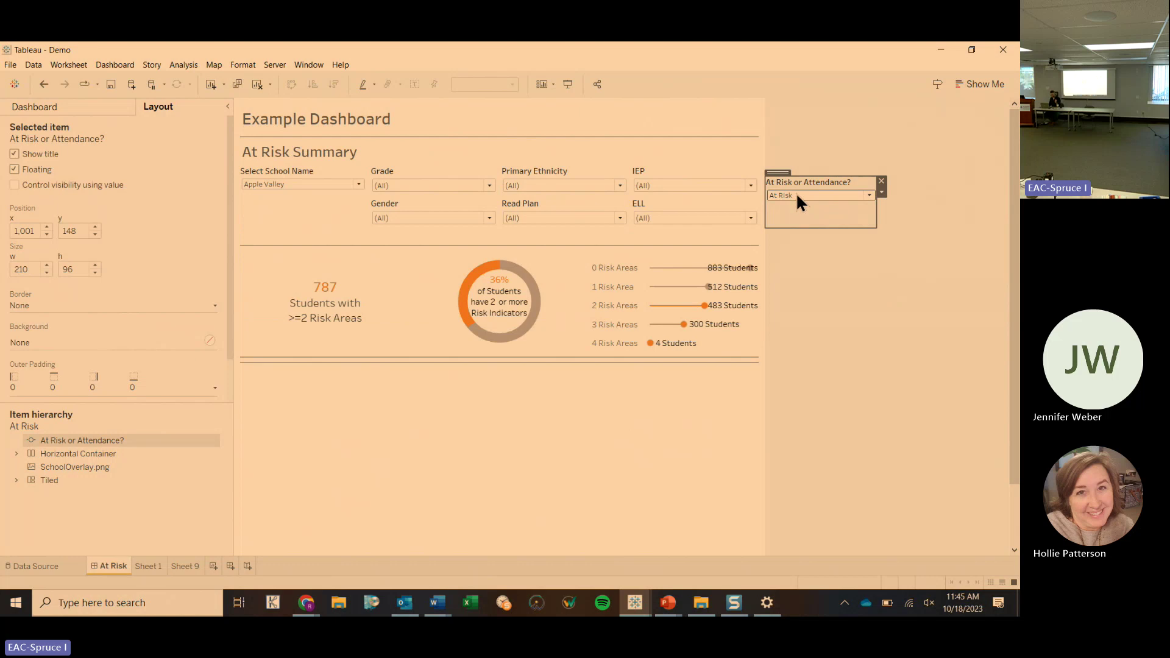
click(796, 192)
click(796, 216)
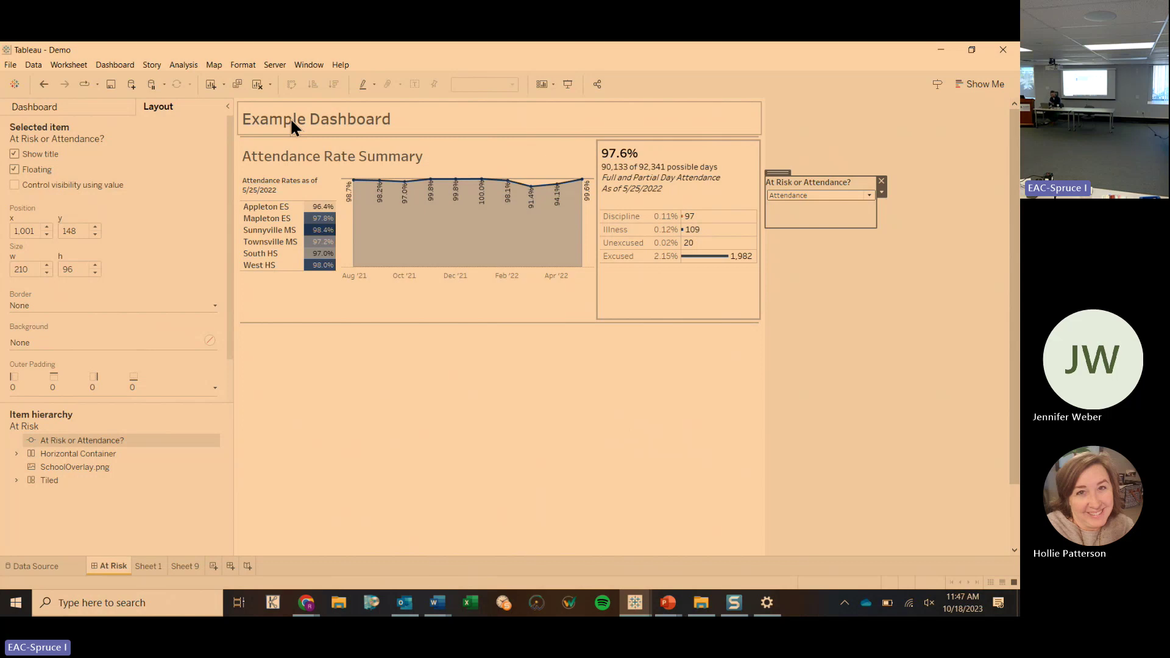
Step: Insert the At Risk or Attendance? parameter before "Example Dashboard" in the title text and switch the parameter to At Risk
double_click(290, 118)
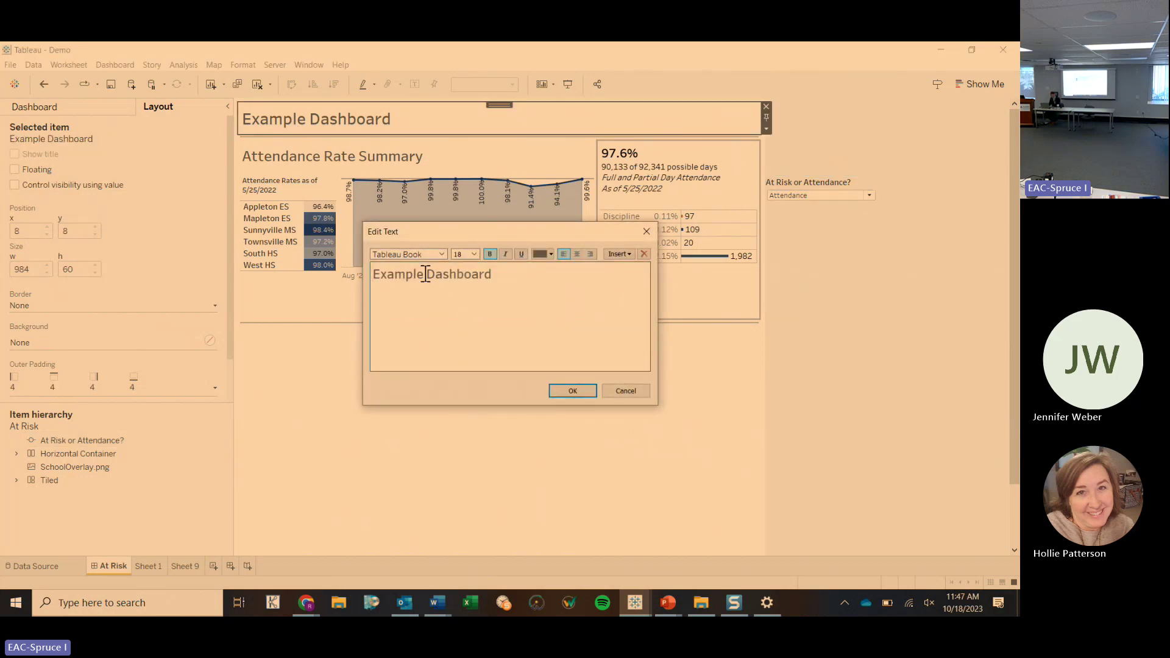
click(628, 255)
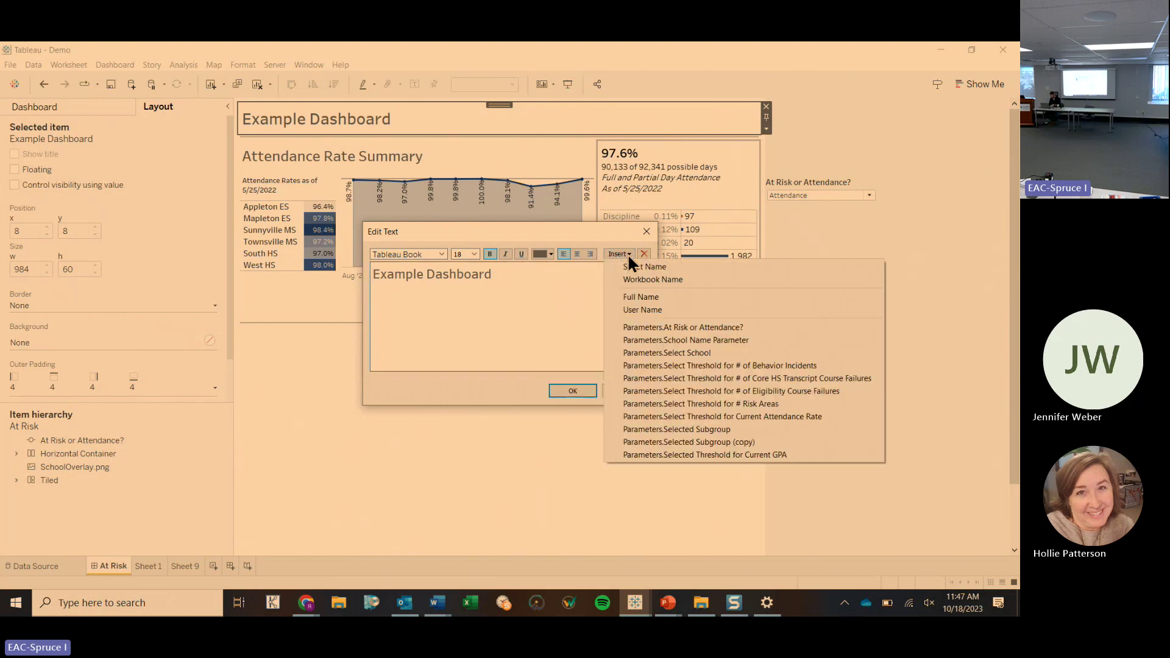
click(679, 329)
key(Return)
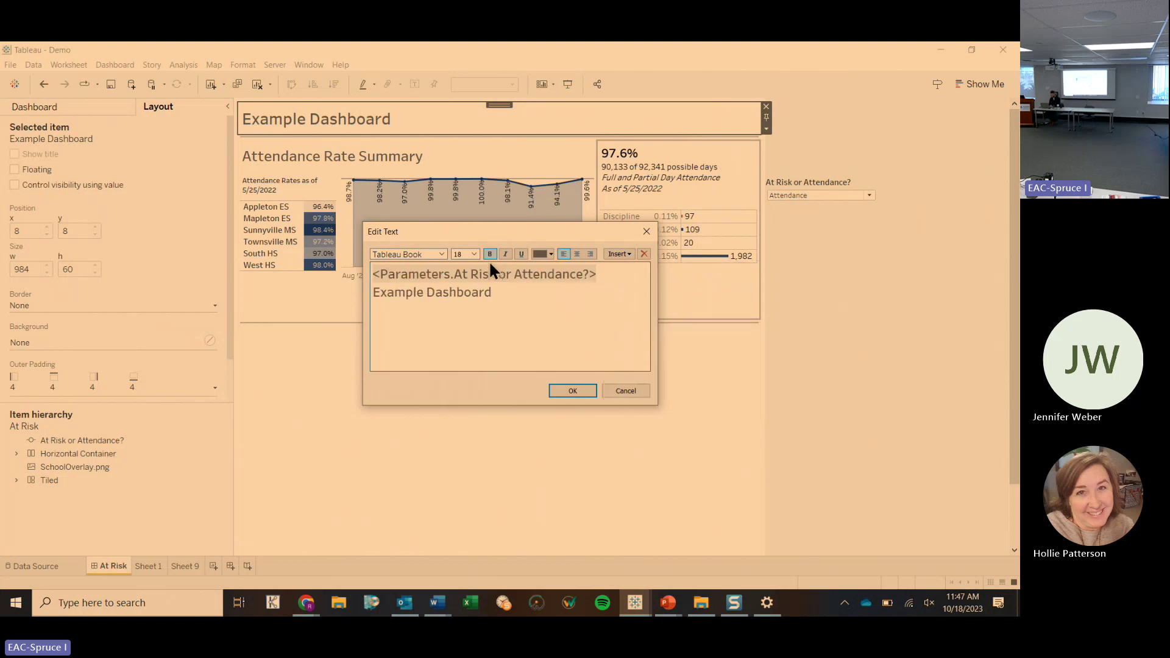
drag(485, 236, 404, 155)
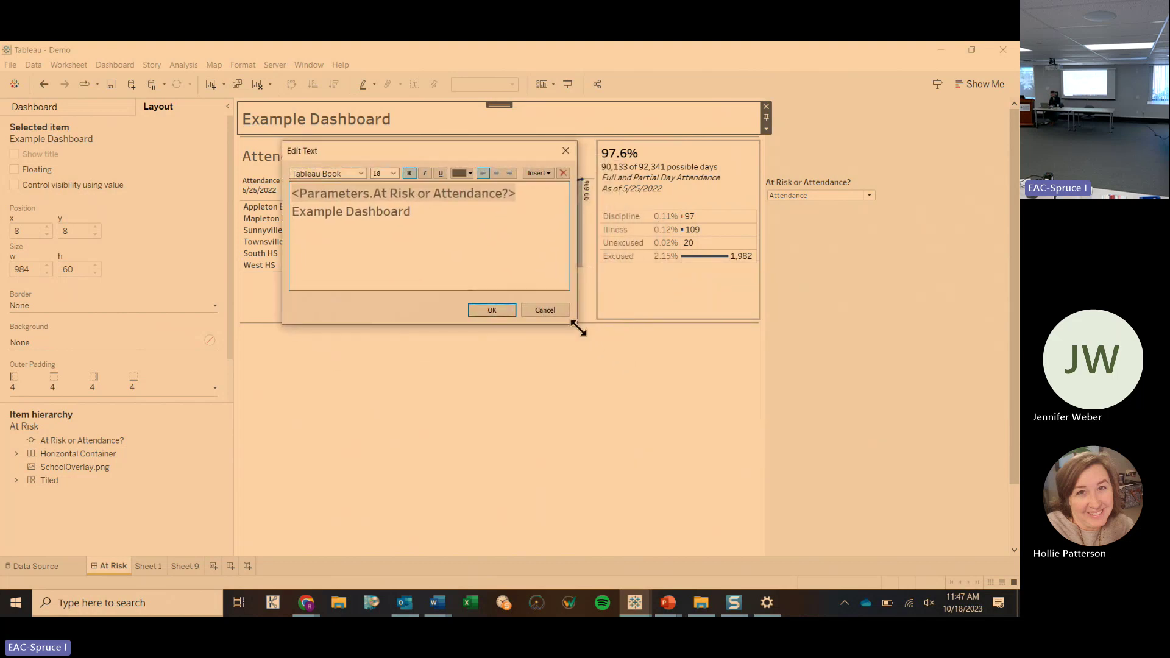
drag(579, 329, 685, 325)
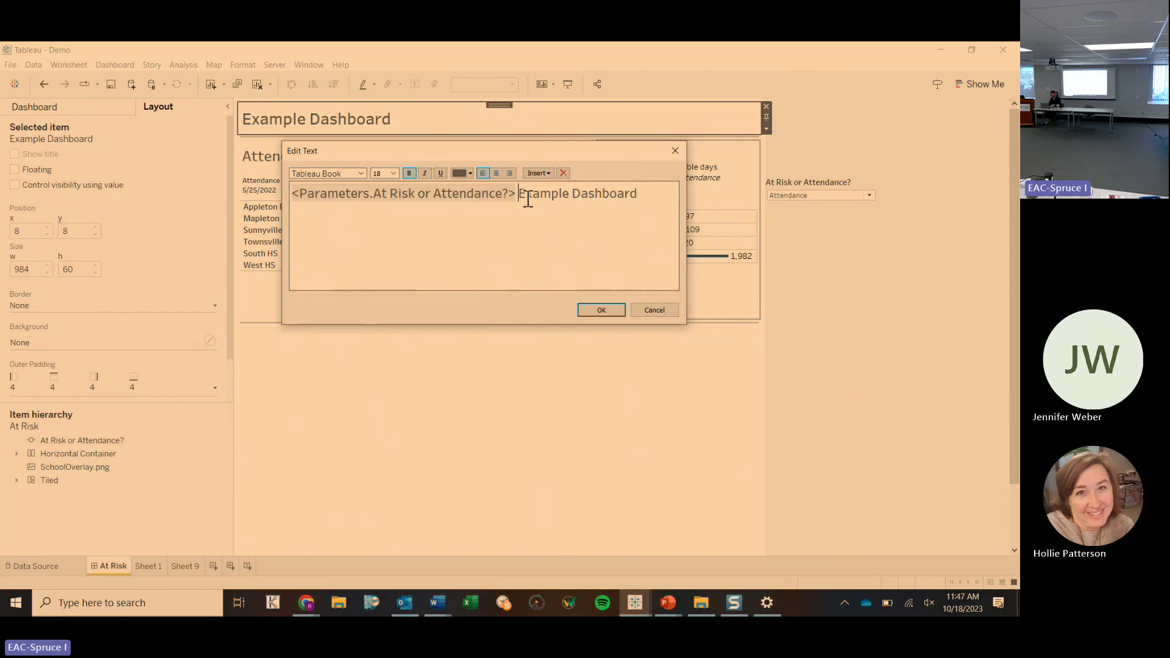
click(599, 309)
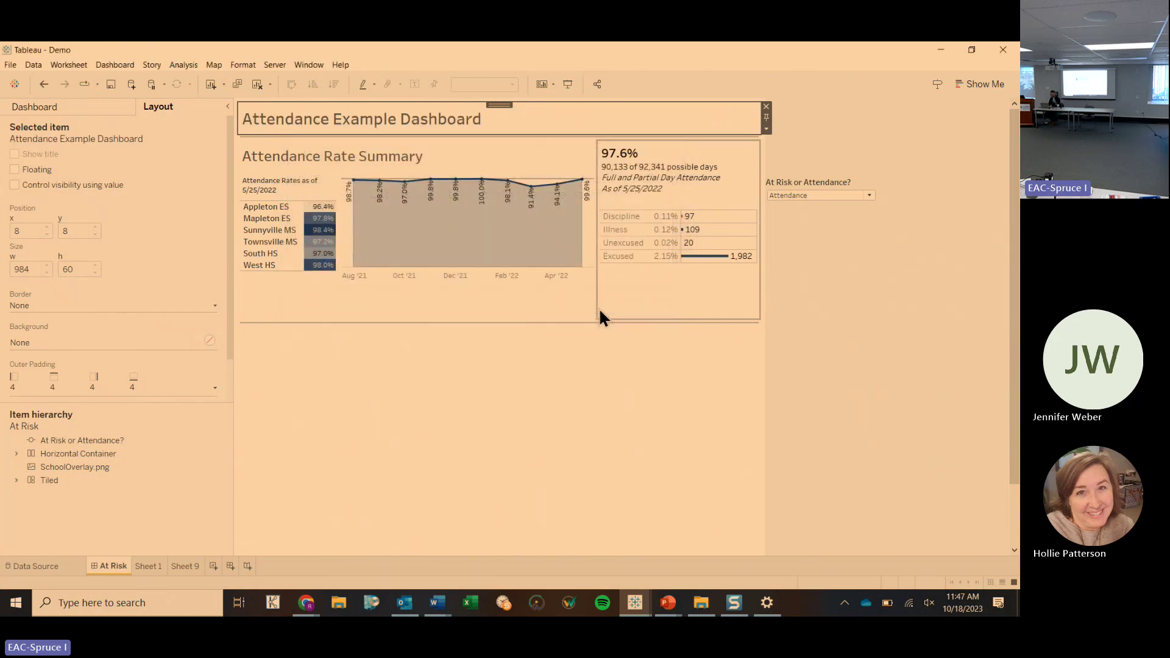
click(785, 194)
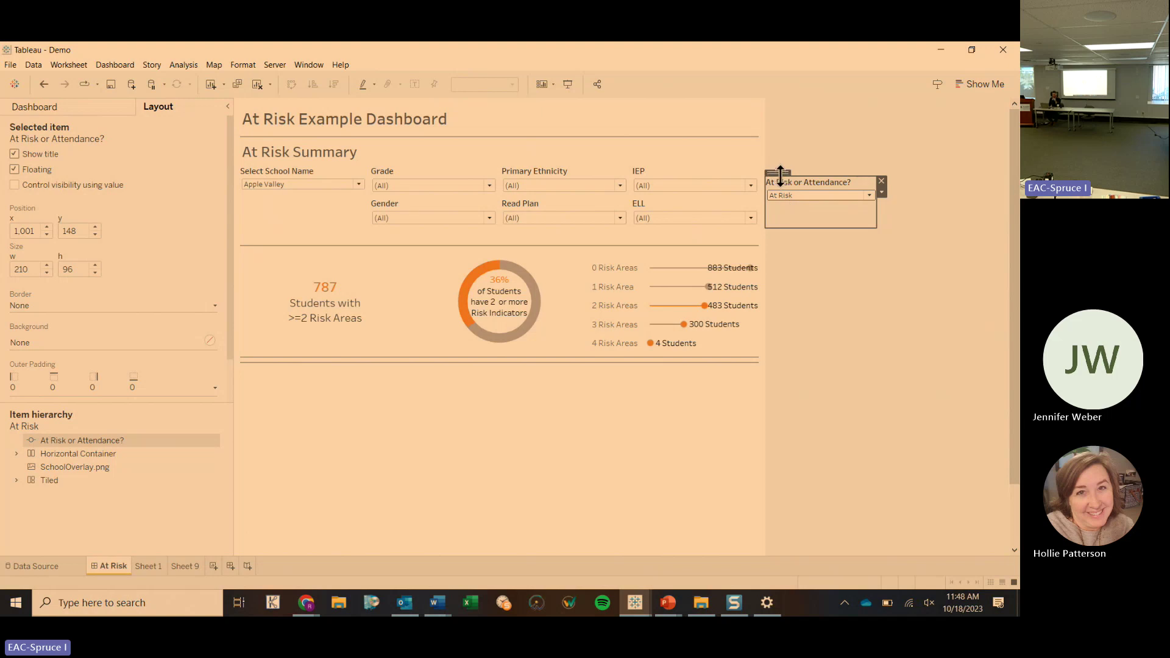
click(881, 192)
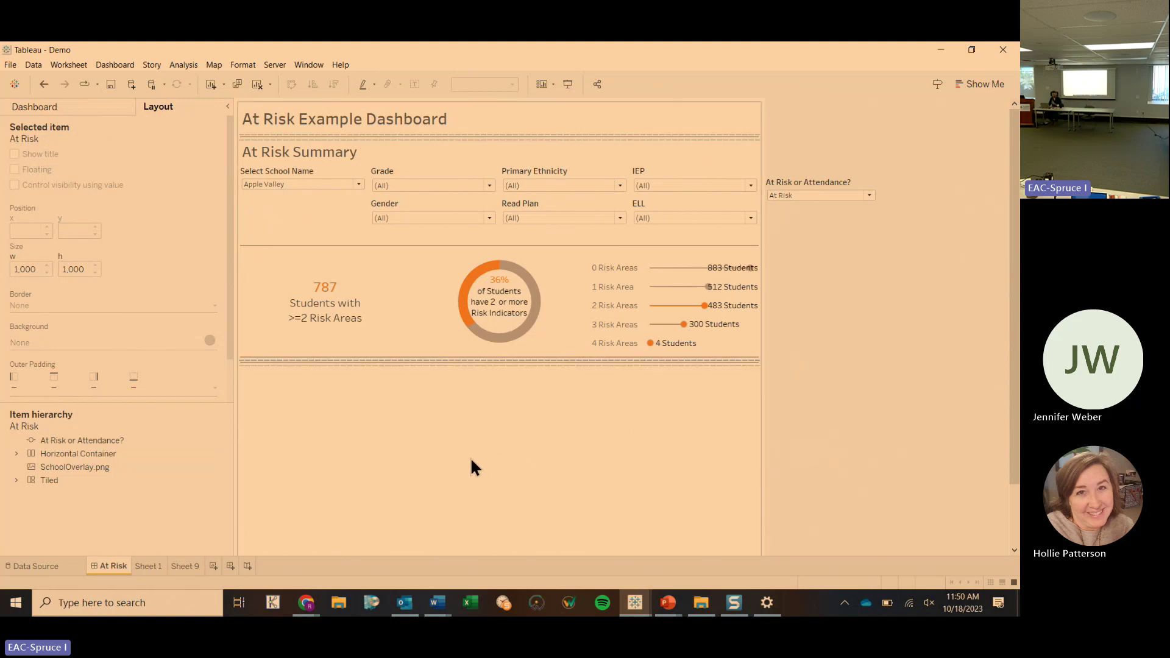
Step: Switch to Word and show Document2 containing the shortened link
click(437, 603)
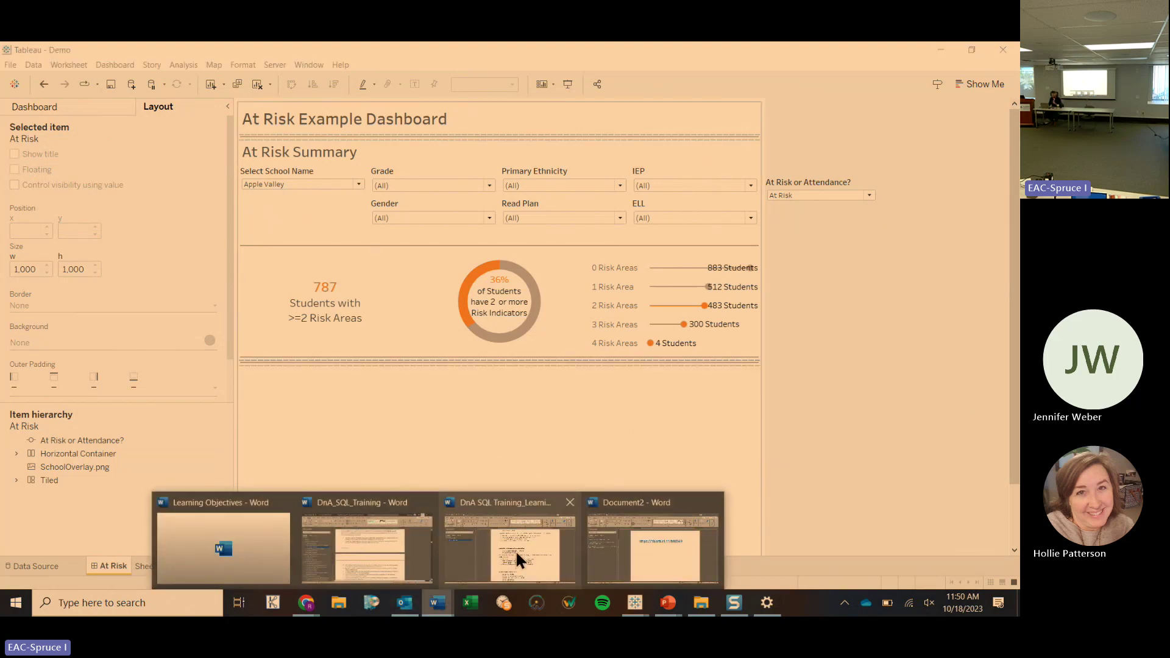
click(663, 548)
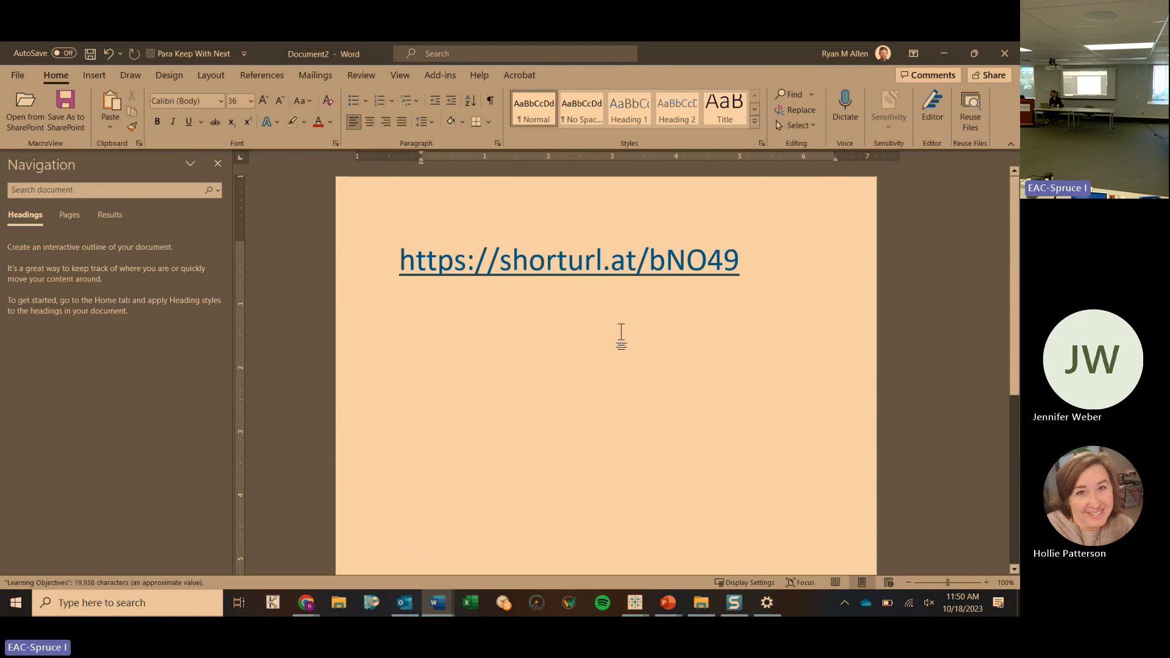
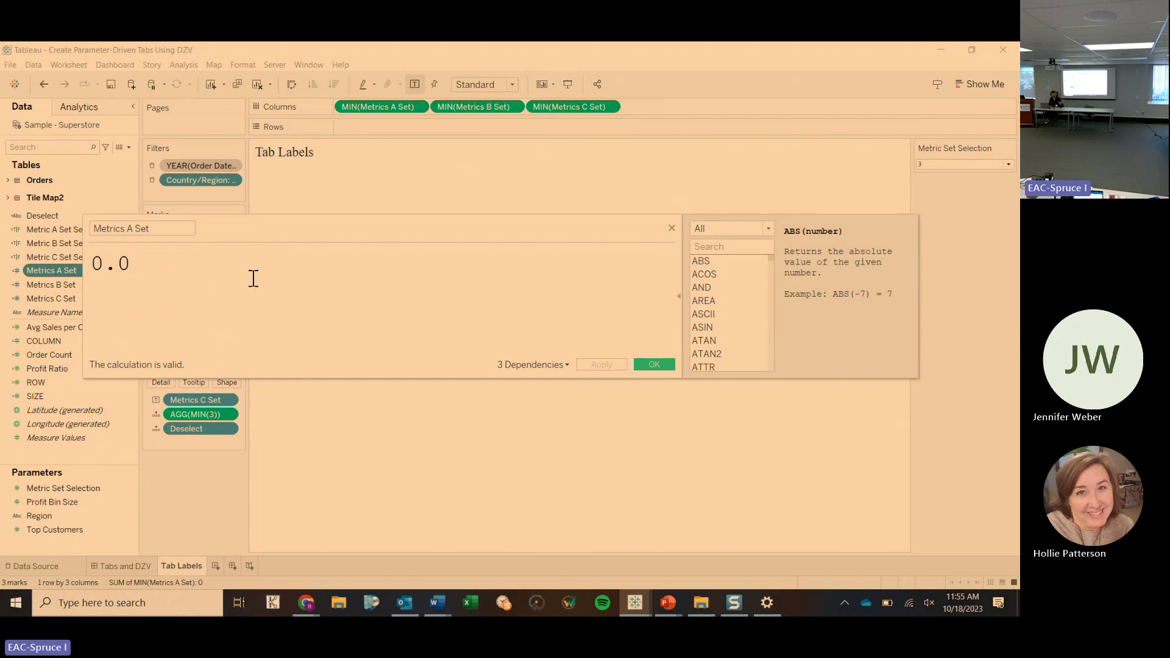
Step: Close the Metrics A Set calculation, then set Metric Set Selection to 2 and check it on the Tabs and DZV dashboard
click(671, 229)
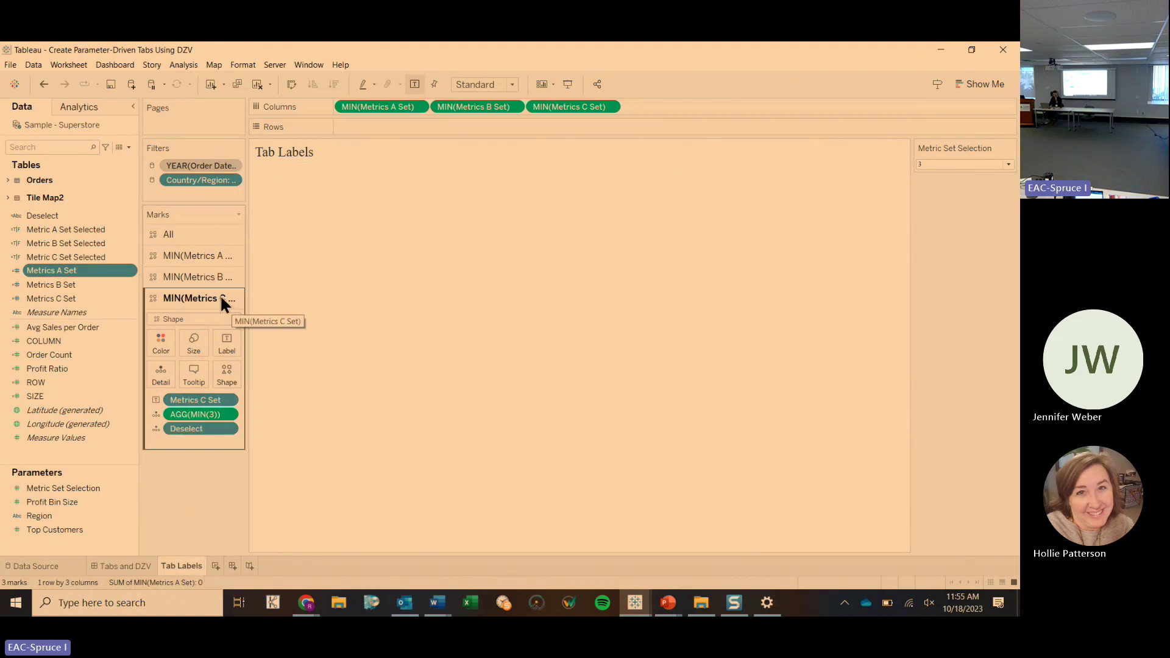
click(937, 165)
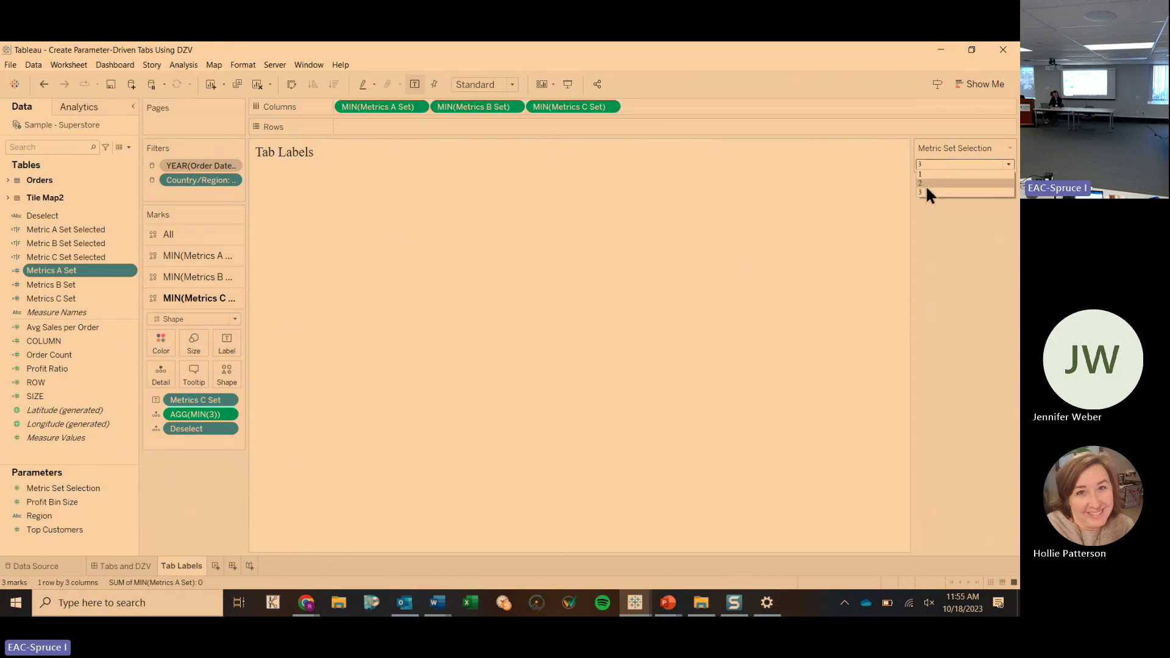
click(926, 185)
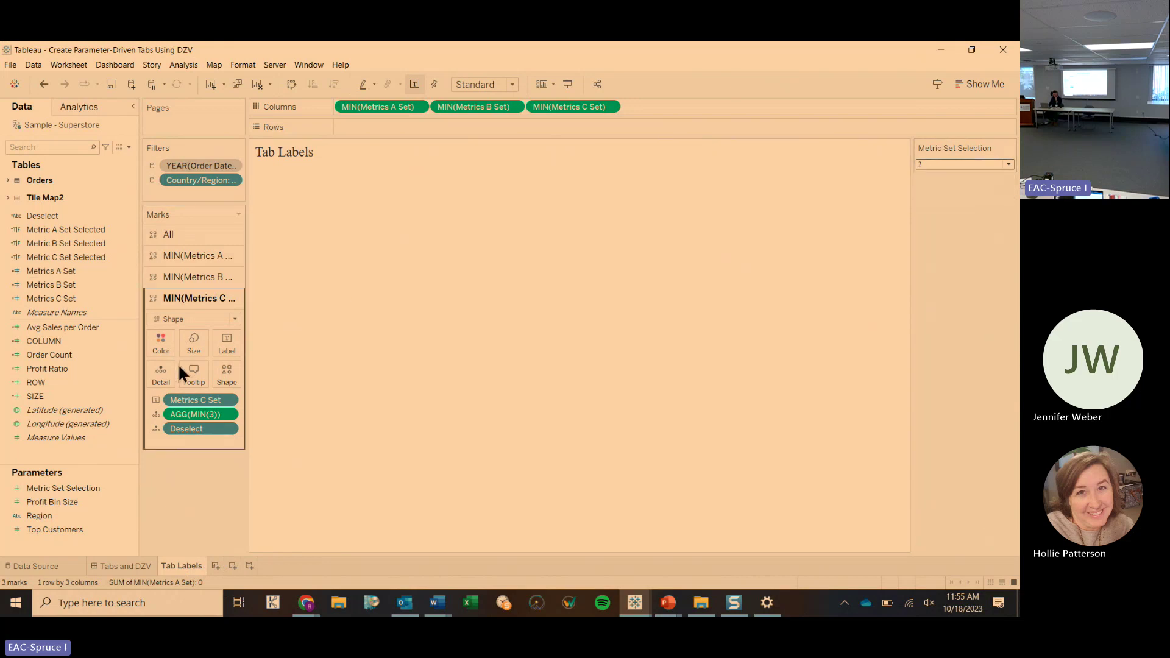
click(130, 564)
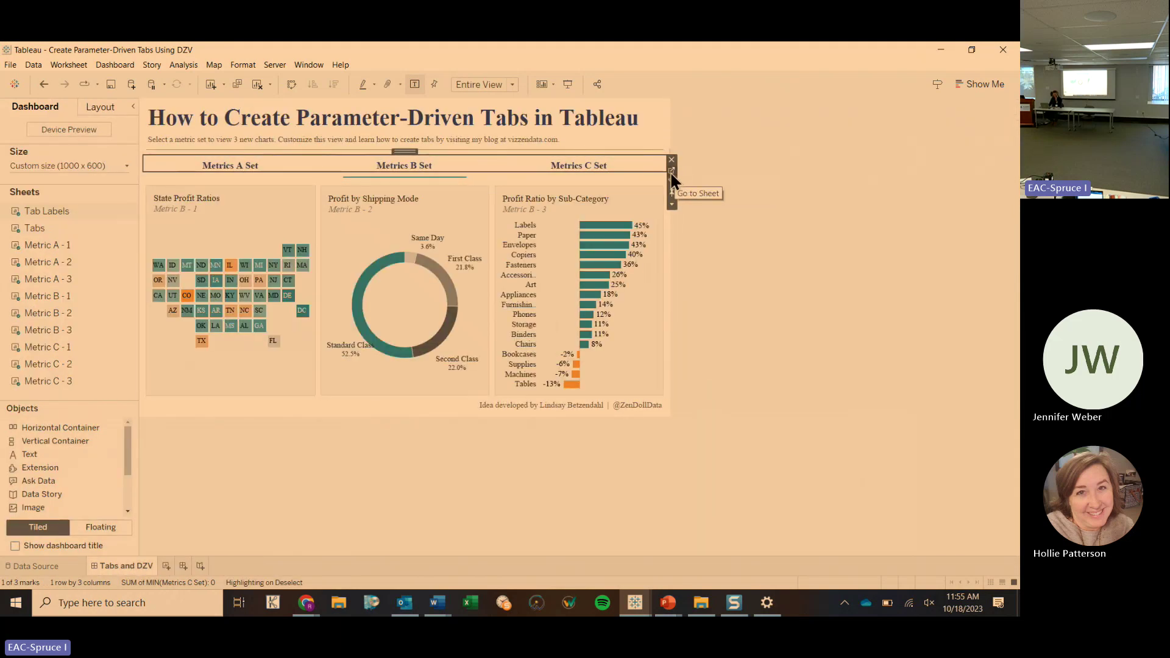
Step: Go to the Tab Labels sheet from the dashboard and inspect the marks of the Metrics A, B and C Set columns
click(671, 170)
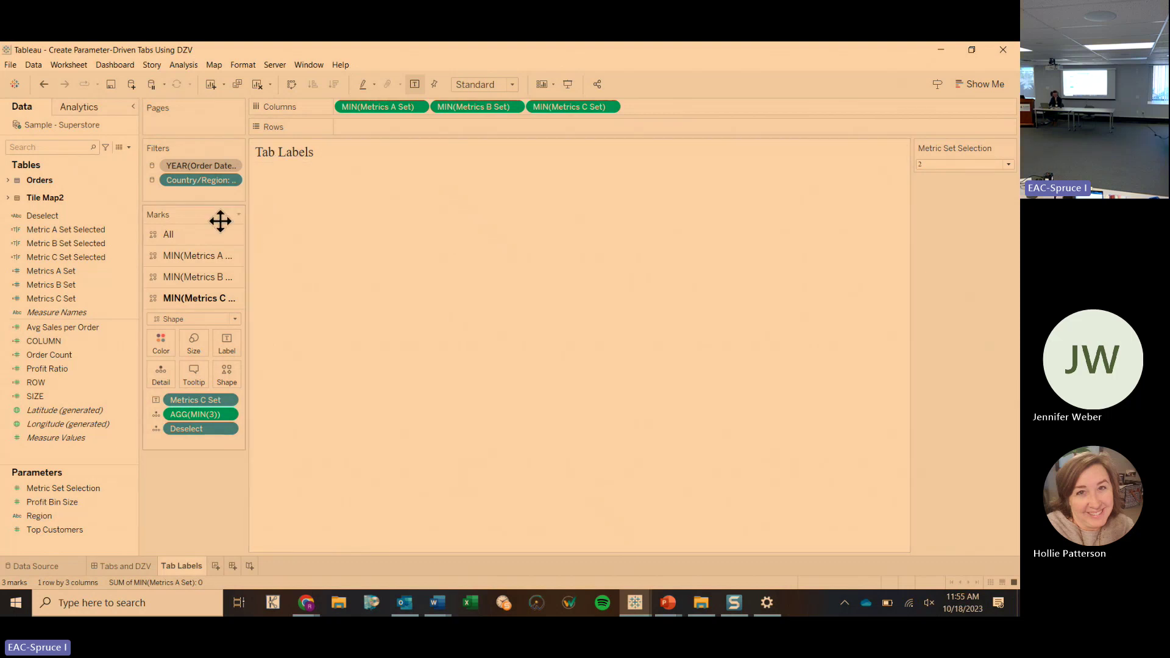
click(350, 105)
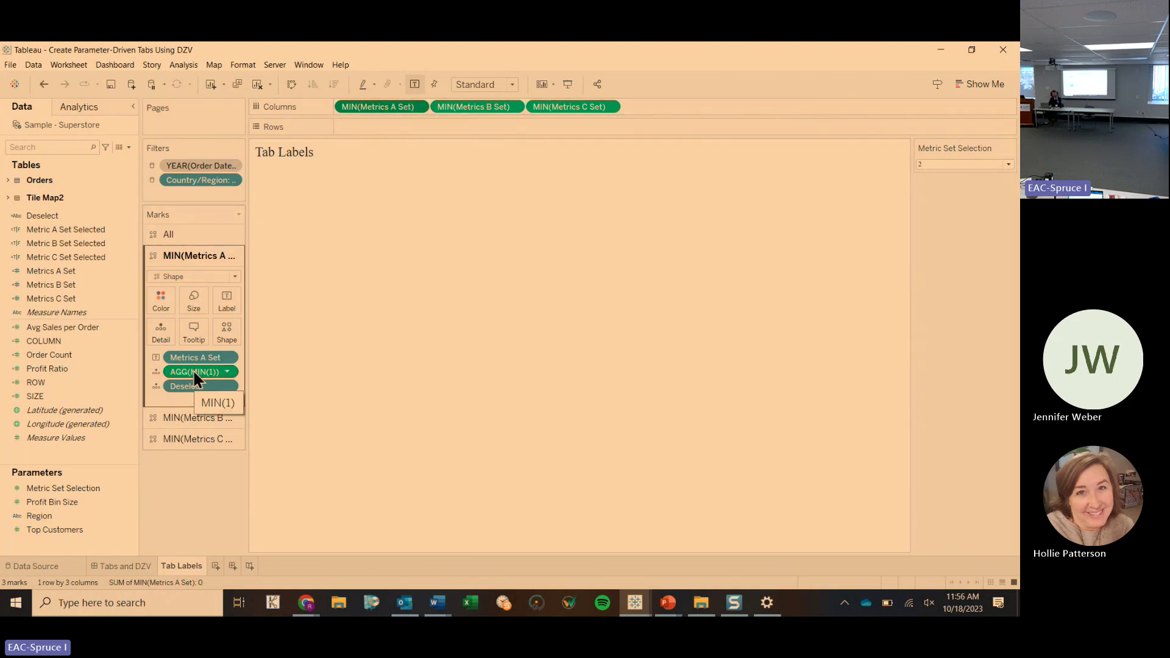
click(481, 108)
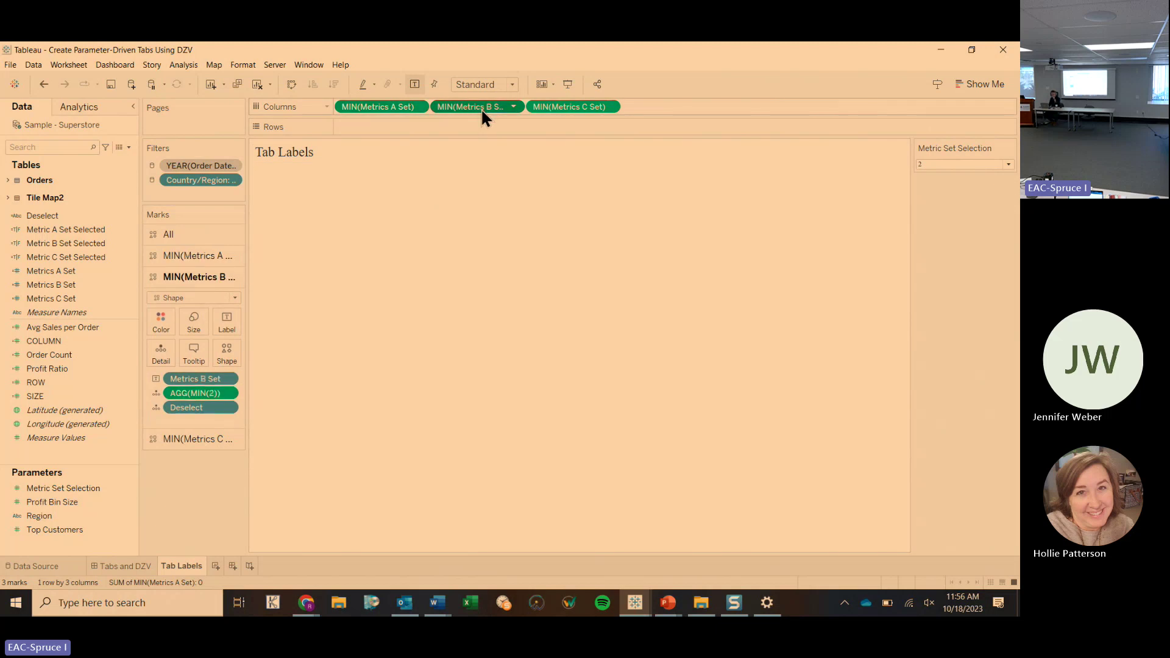
click(568, 105)
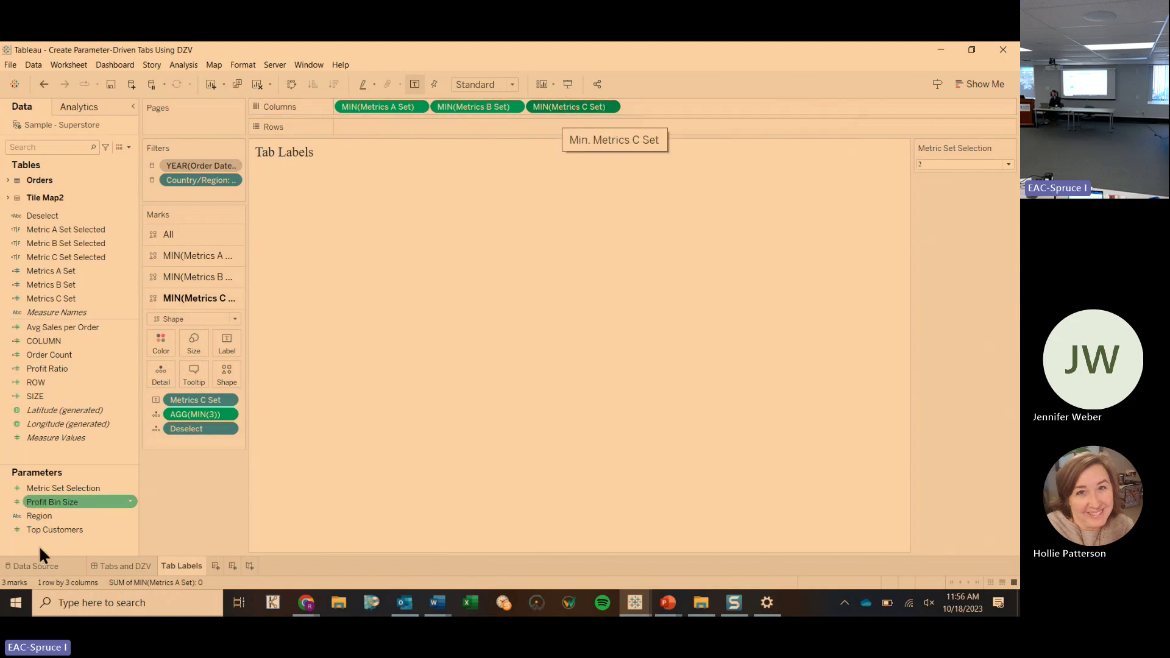
Step: Review the data type and allowable values of the Metric Set Selection parameter, and close its definition without editing
right_click(60, 488)
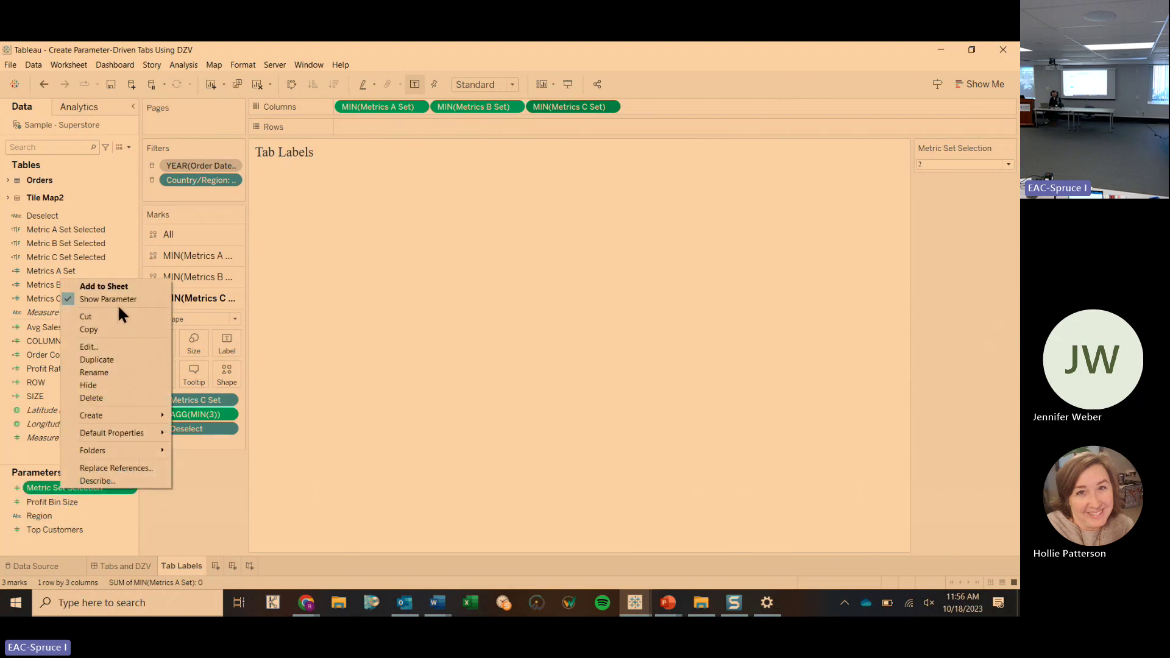
click(100, 347)
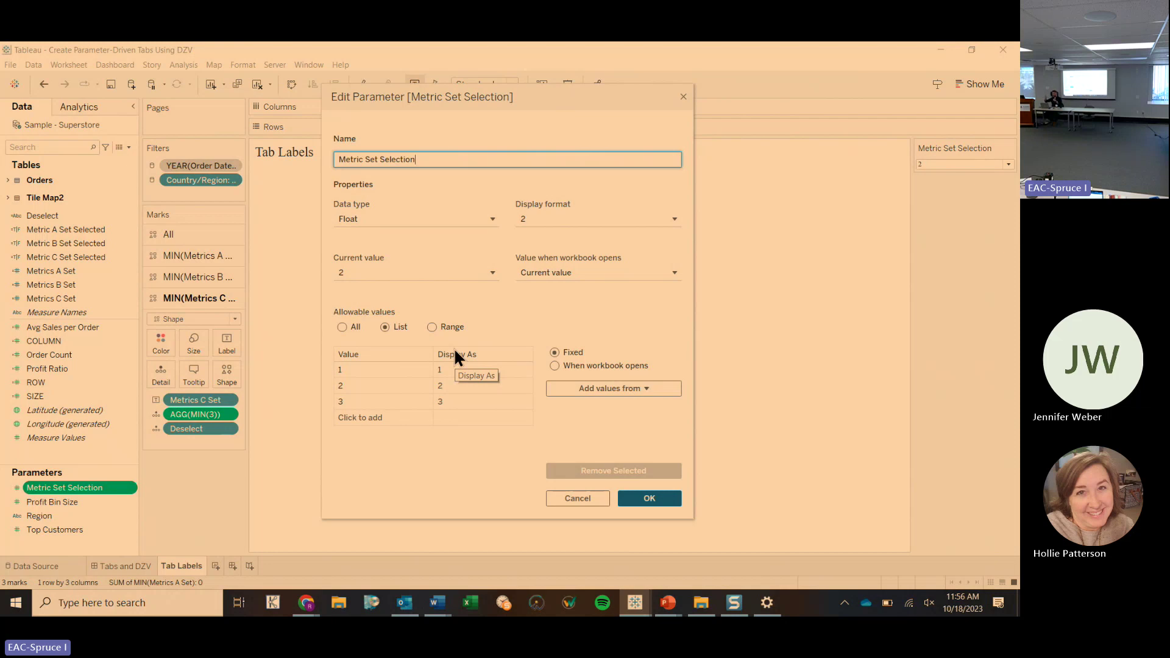
click(586, 497)
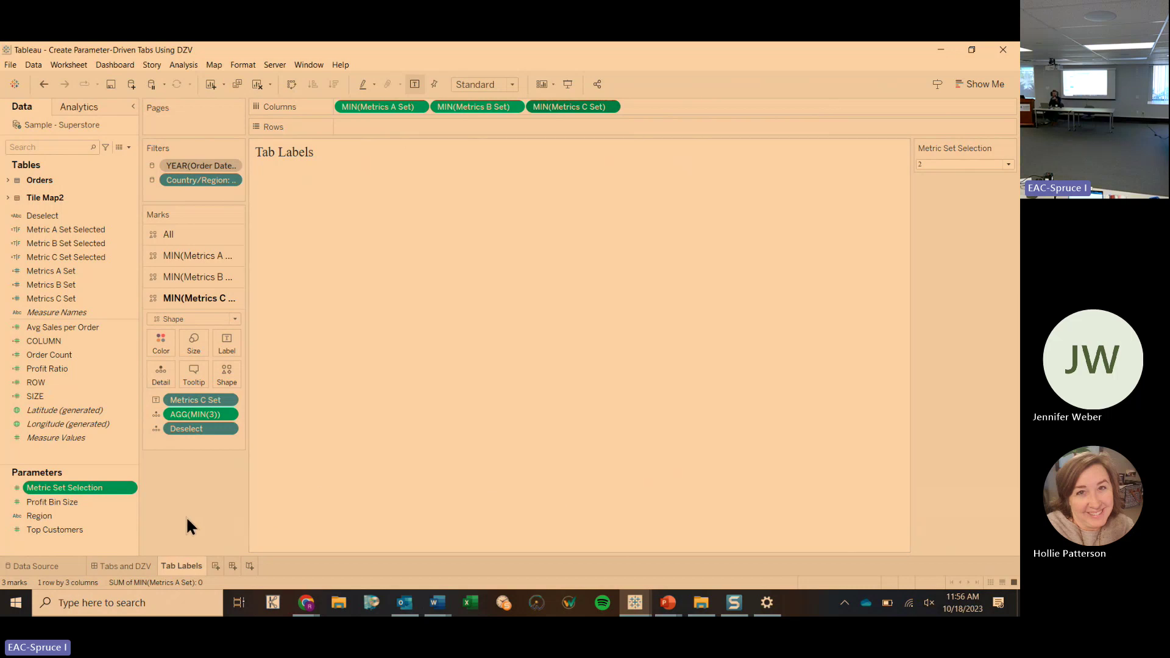
Step: Examine the Metric A Set Selected calculation with its formula text enlarged, and close it without editing
right_click(63, 232)
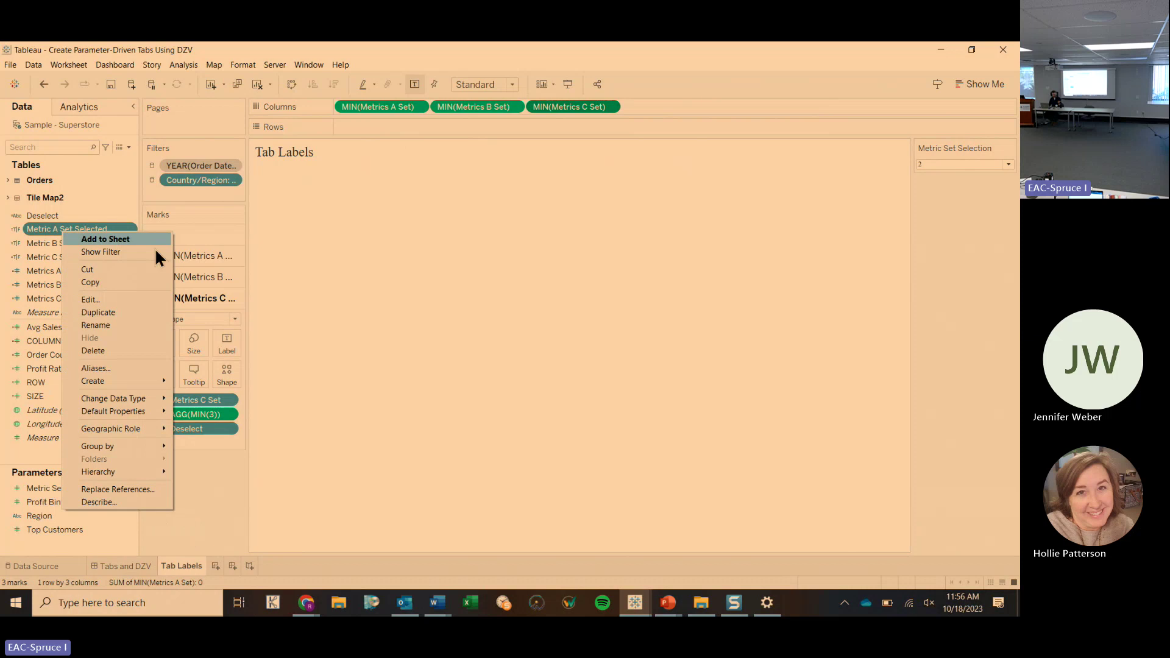
click(99, 299)
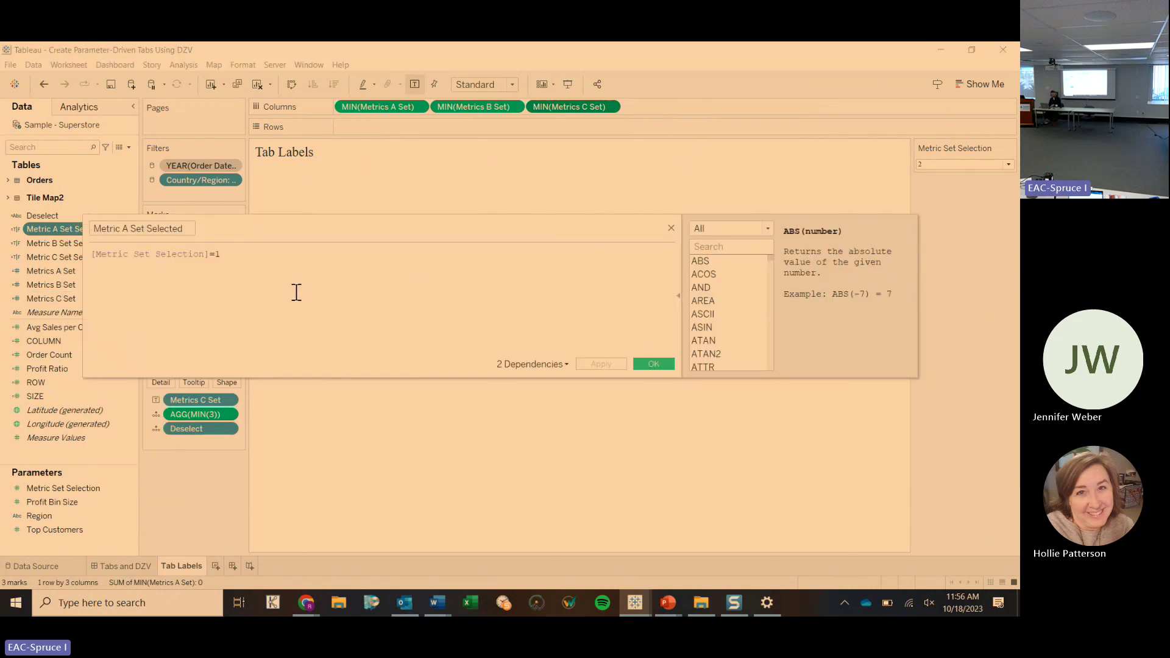
ctrl+scroll(282, 289, up, 3)
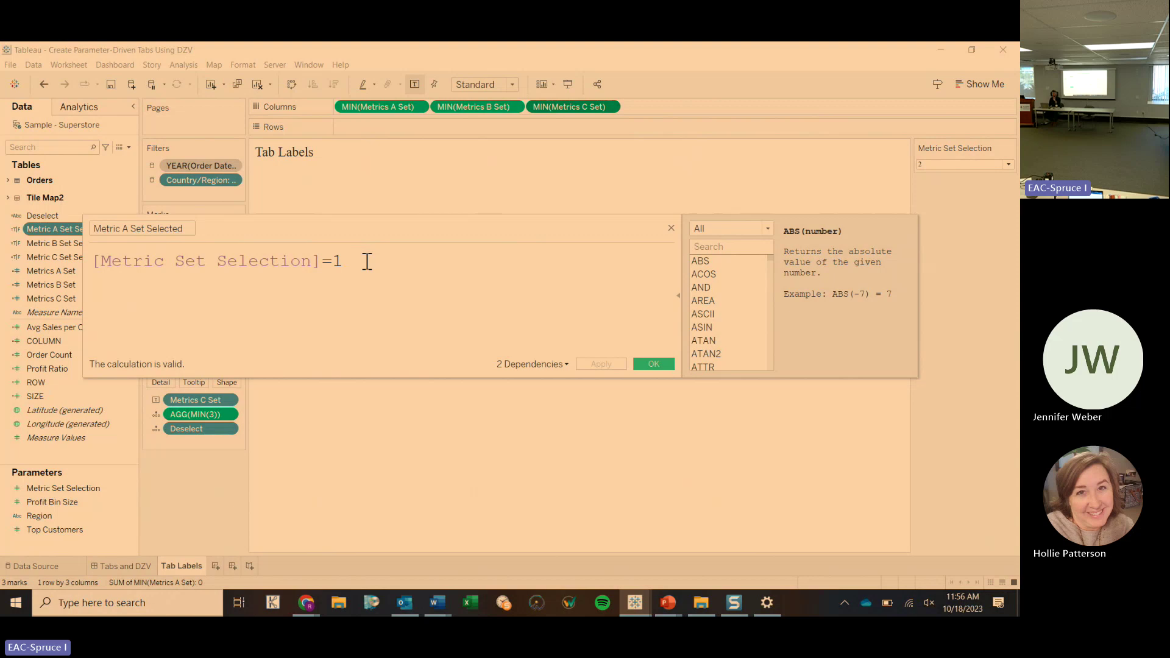
click(671, 228)
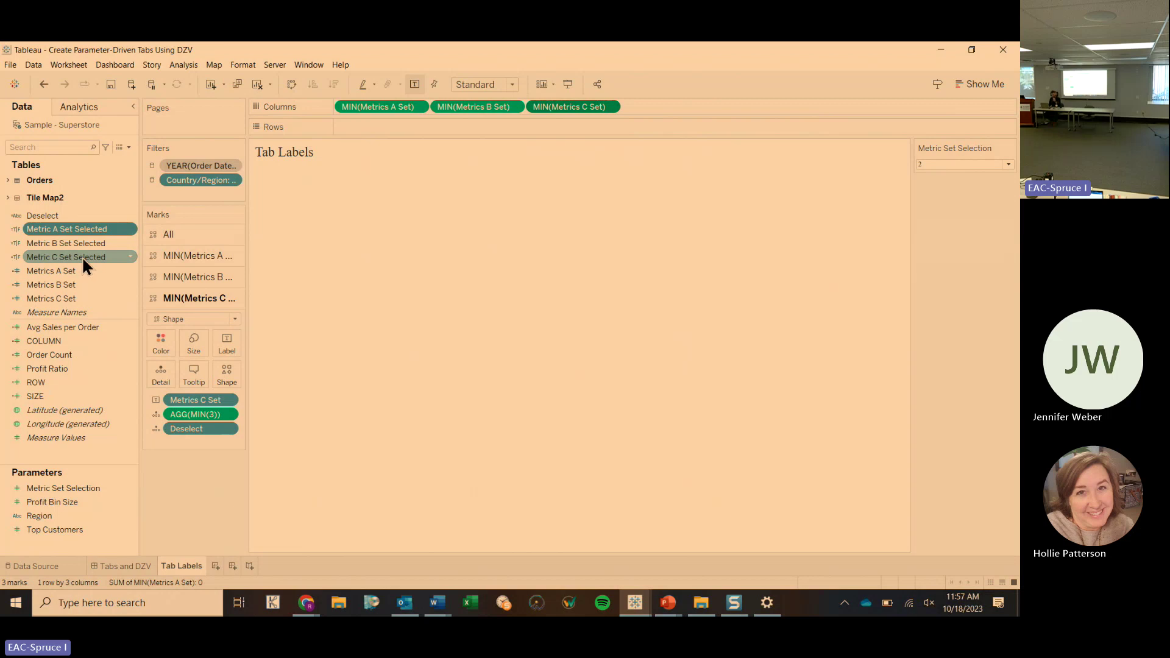
Step: Return to the Tabs and DZV dashboard and review its list of actions in an enlarged dialog
mouse_move(129, 565)
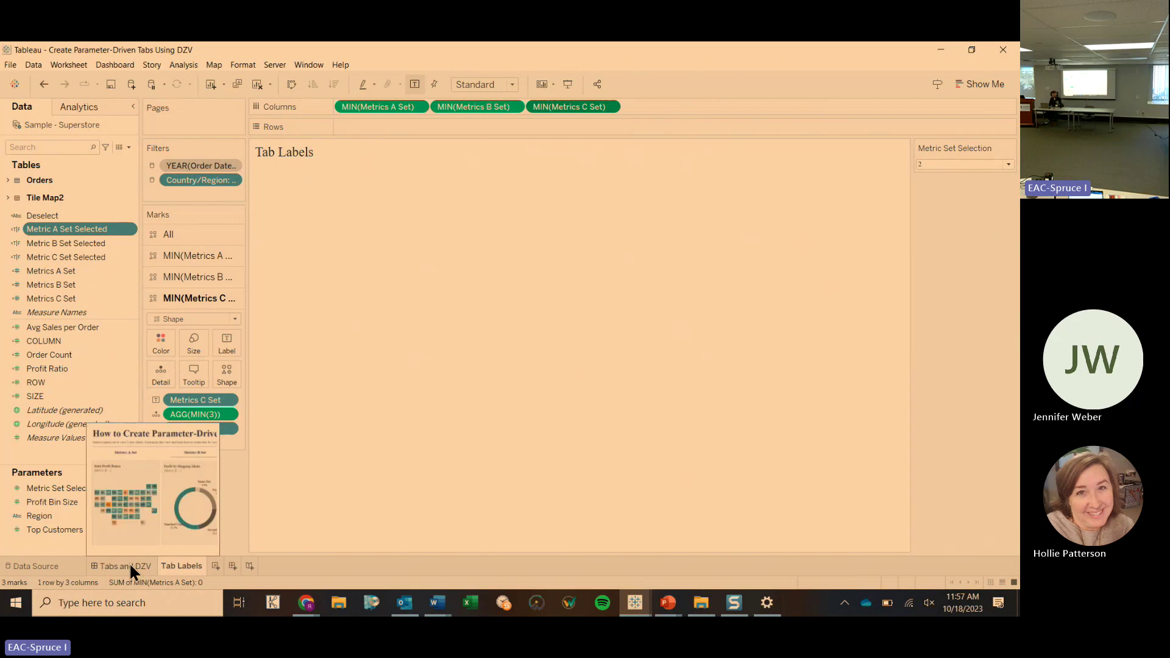
click(131, 566)
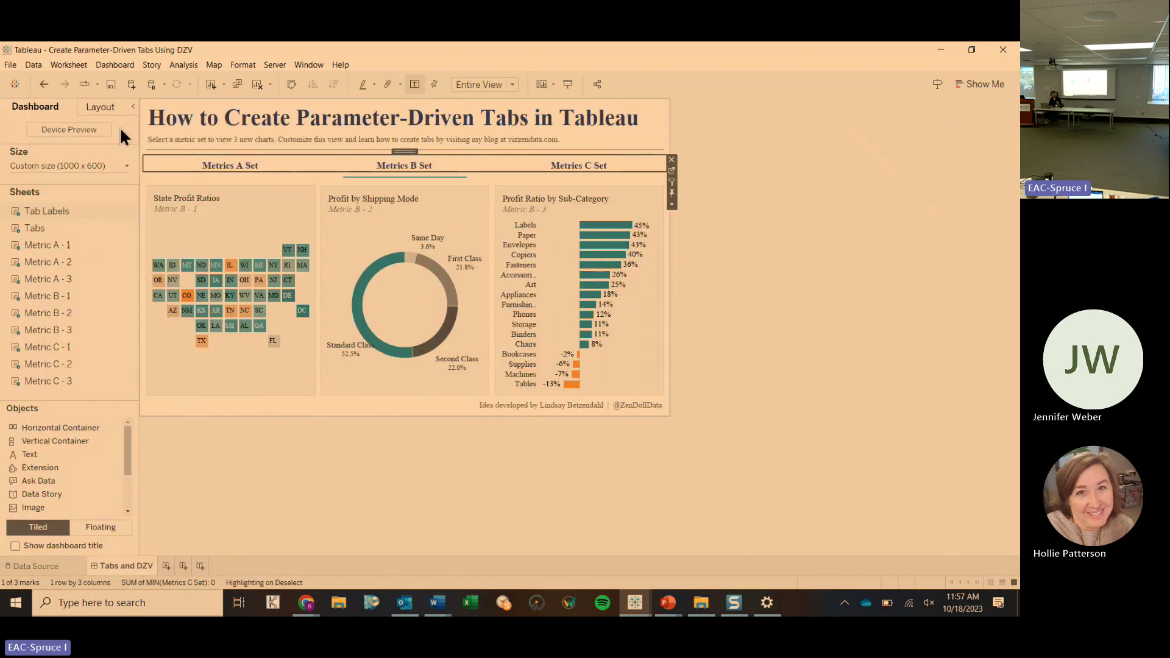
click(111, 64)
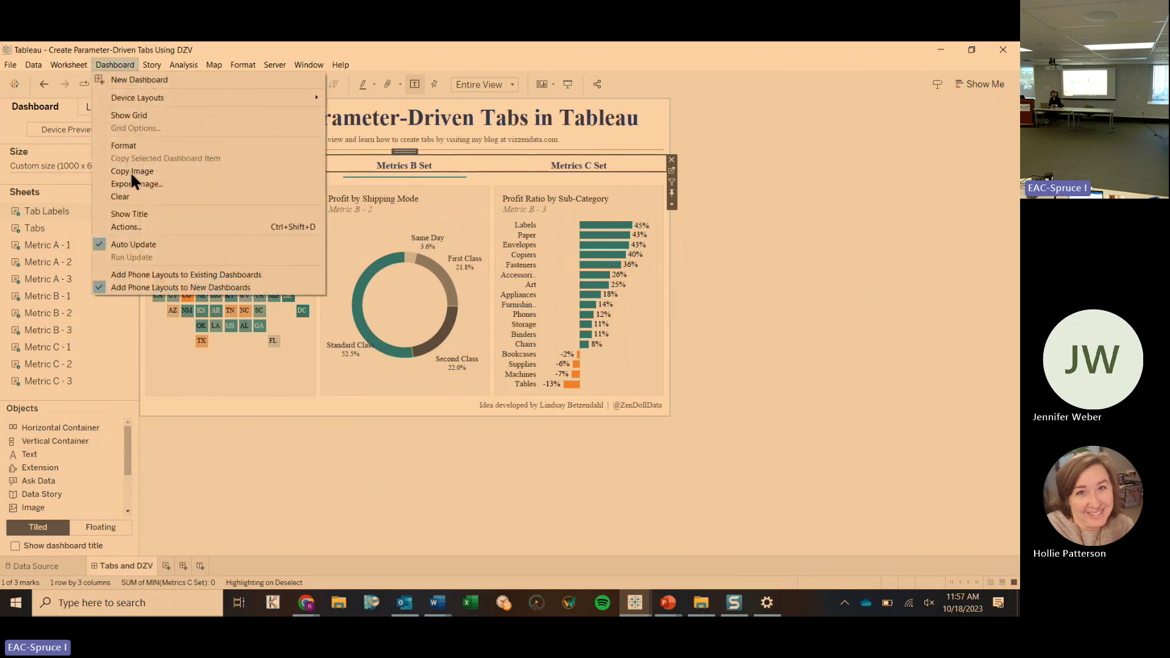
click(127, 227)
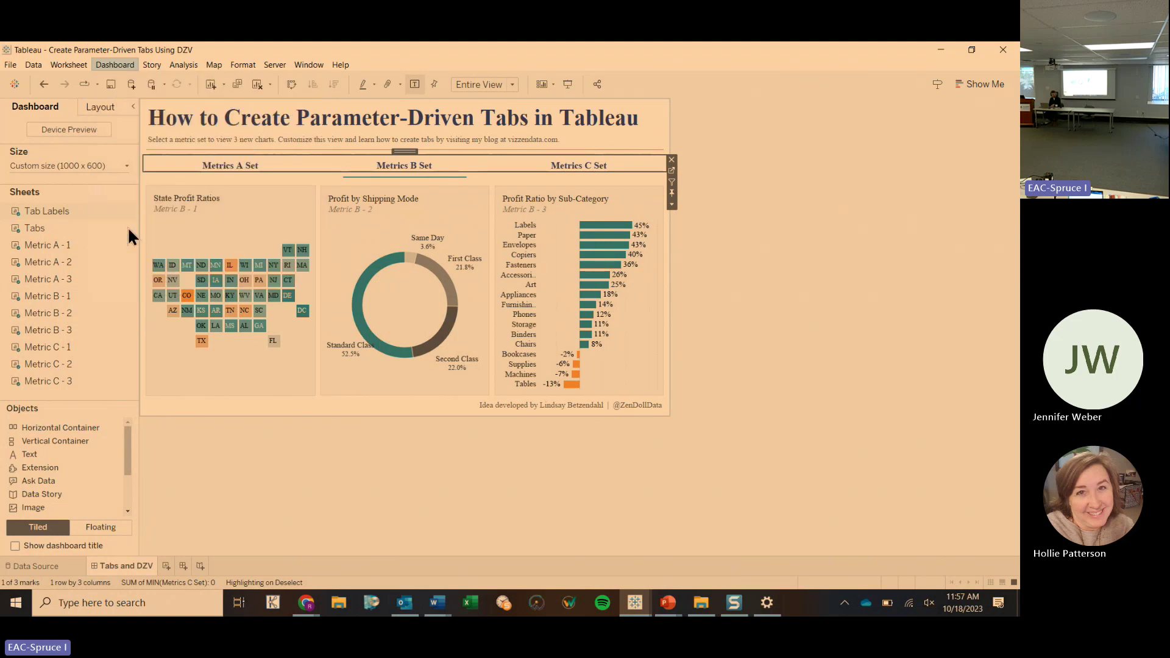
drag(510, 167, 480, 68)
drag(675, 346, 780, 380)
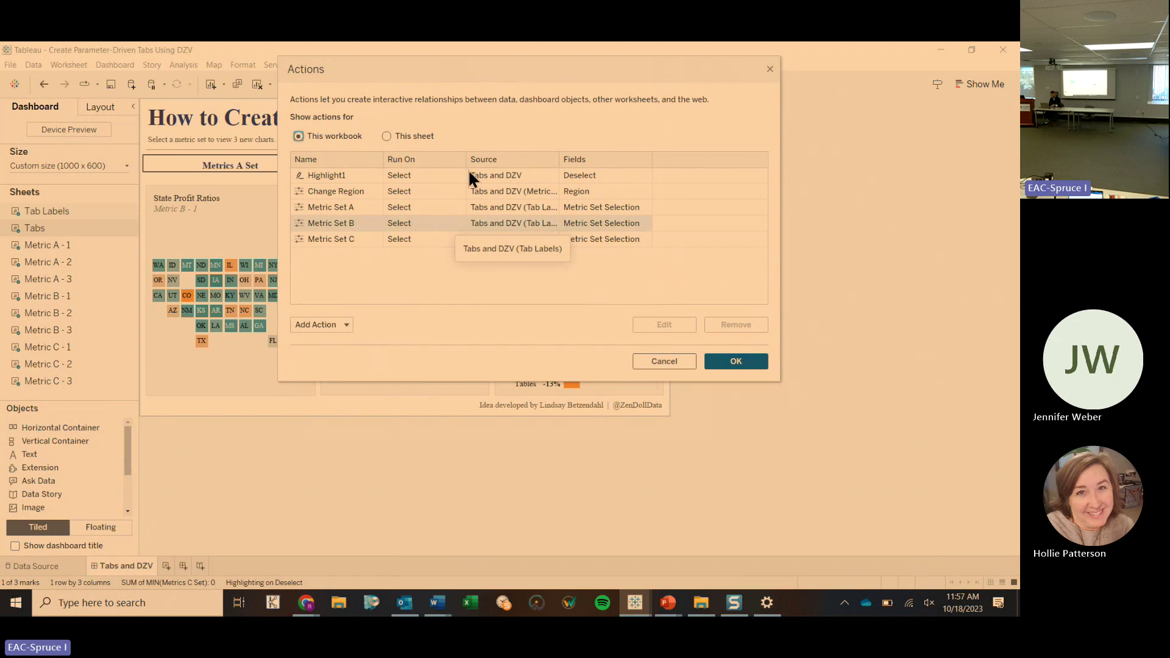
Step: Review the source sheets, target parameter and source field of the Metric Set A parameter action, and close it without editing
click(334, 206)
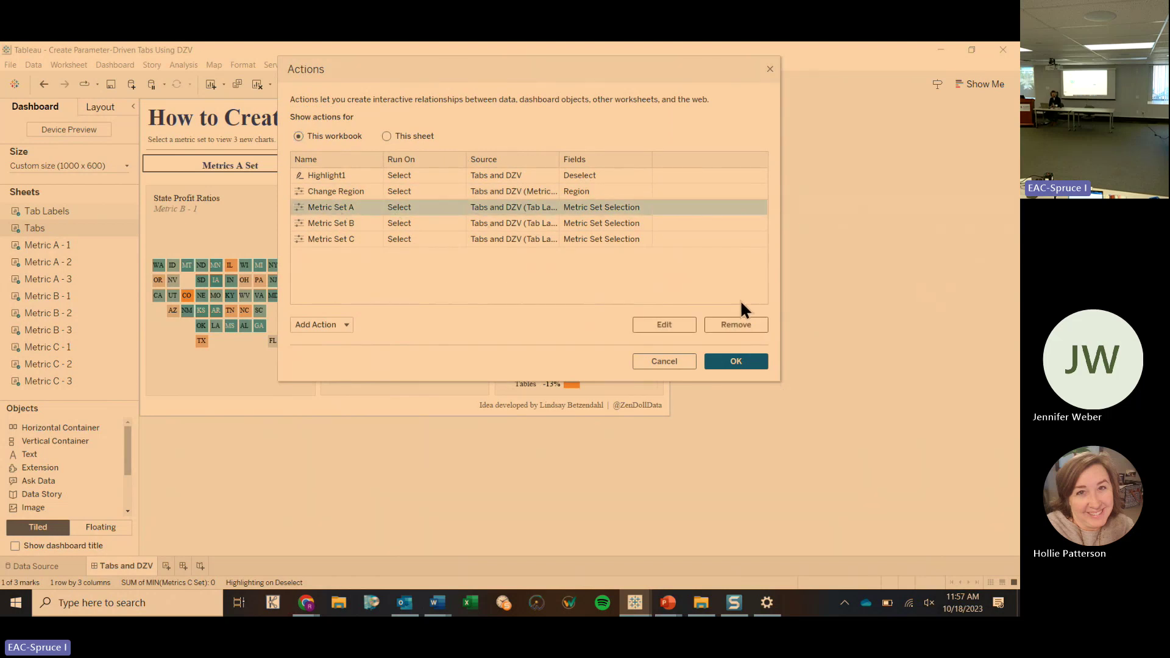
click(662, 324)
drag(473, 157, 434, 94)
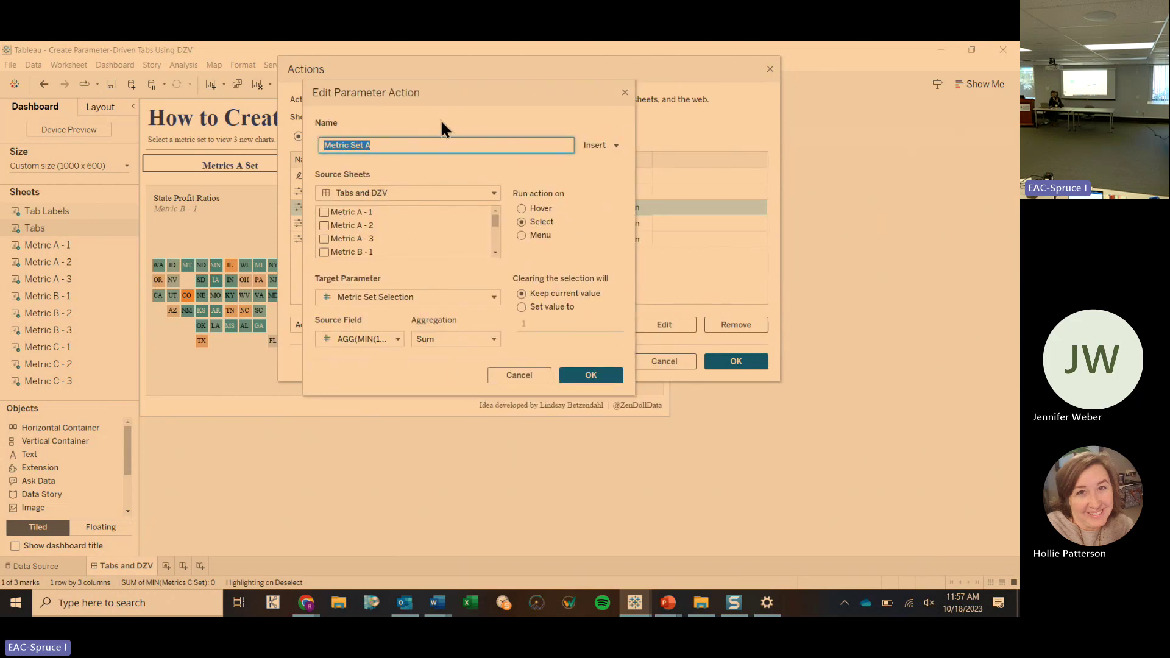
drag(495, 225, 496, 248)
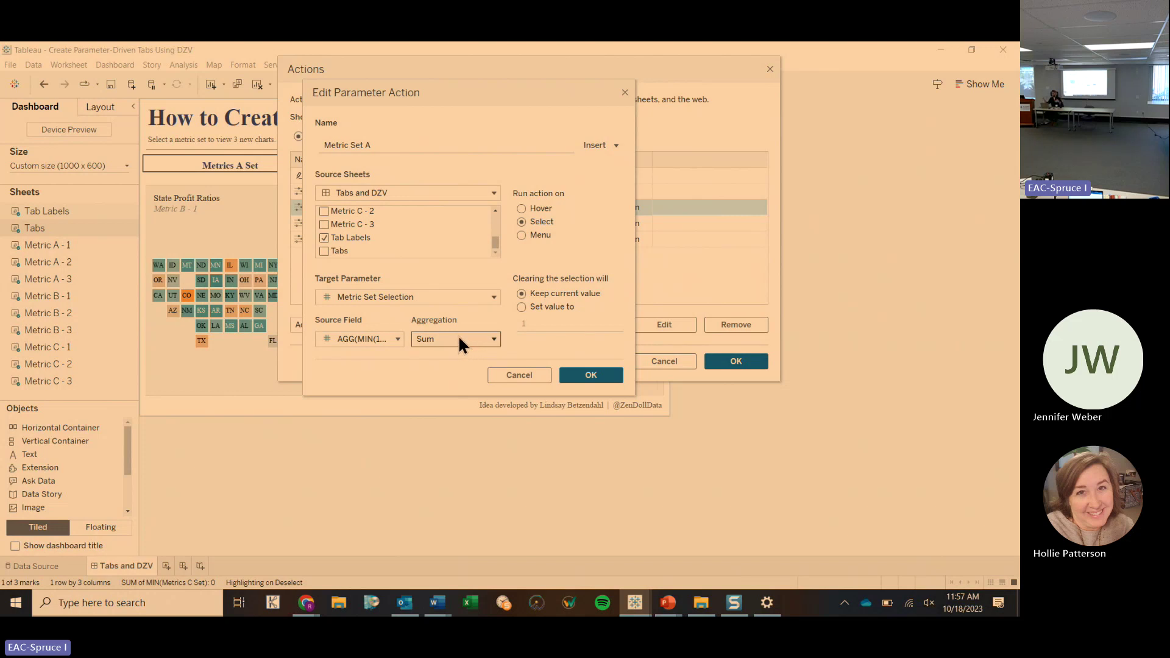
click(524, 372)
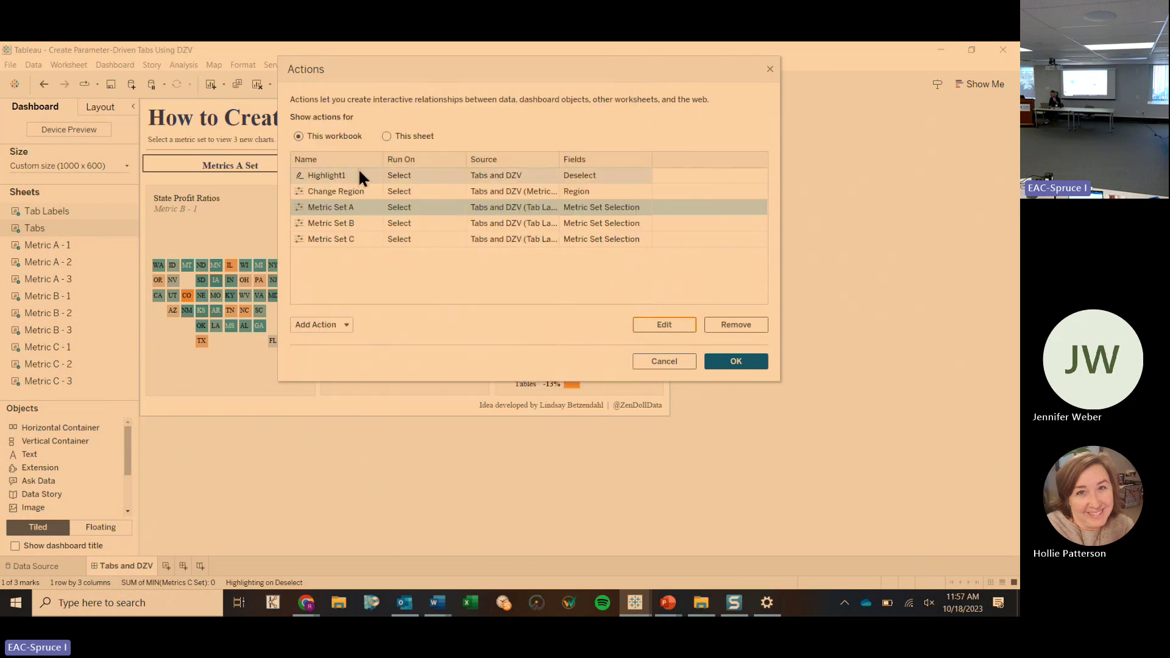
Step: Review the settings of the Metric Set B parameter action, and close it together with the actions list
click(341, 229)
click(652, 323)
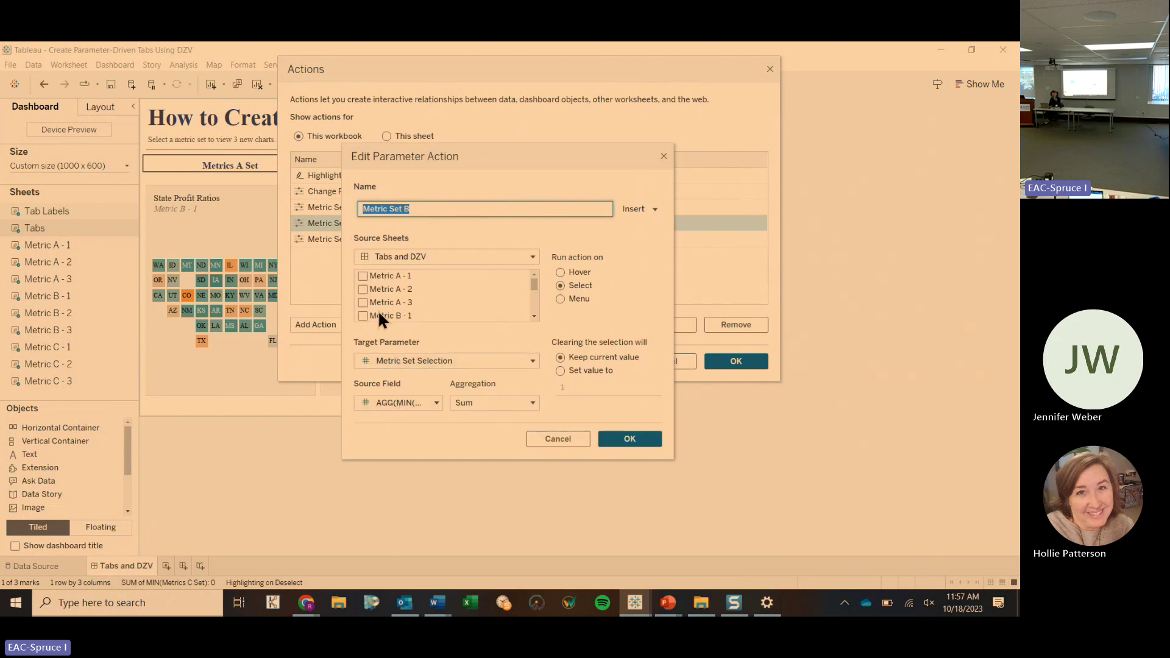
scroll(461, 303, down, 1)
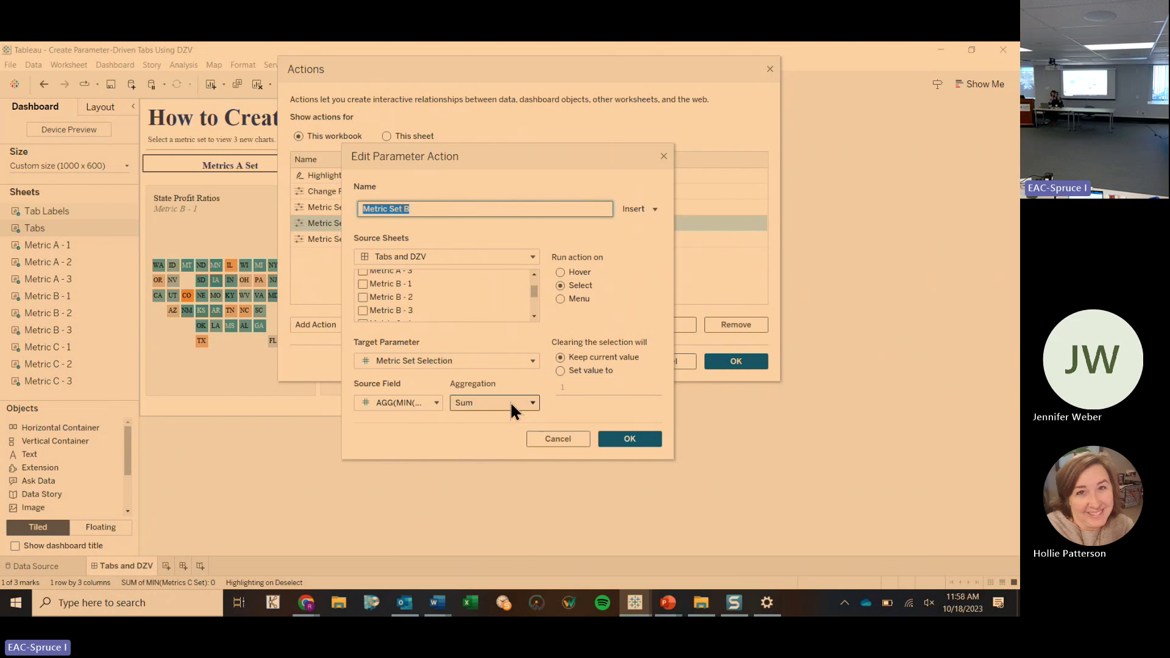
click(638, 439)
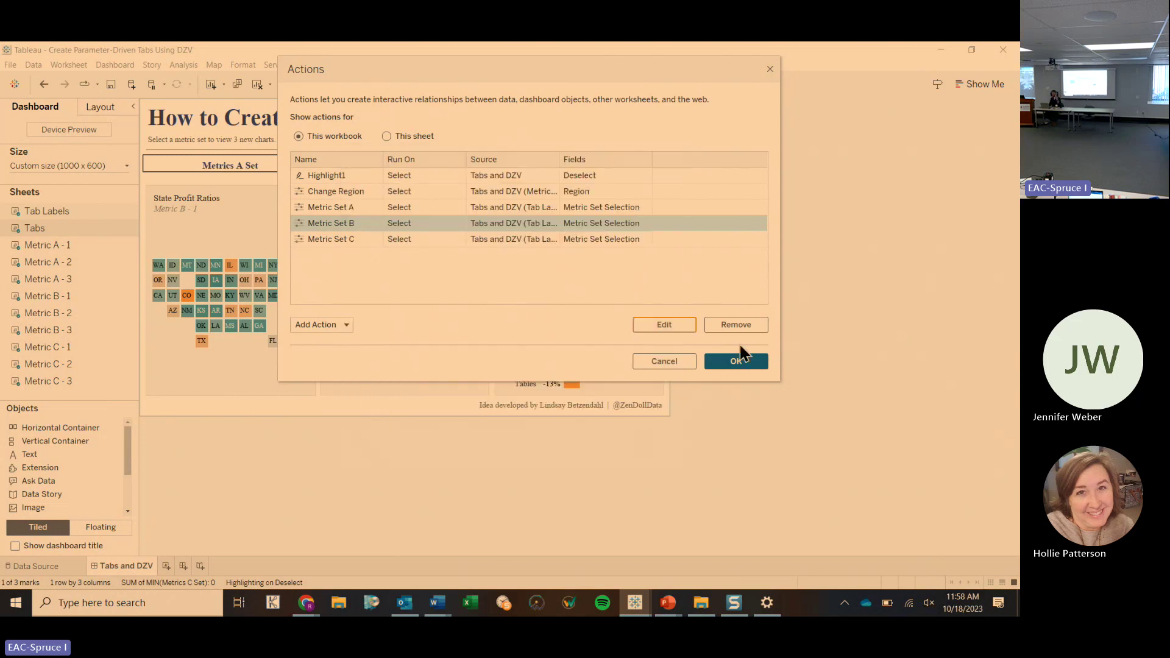
click(736, 360)
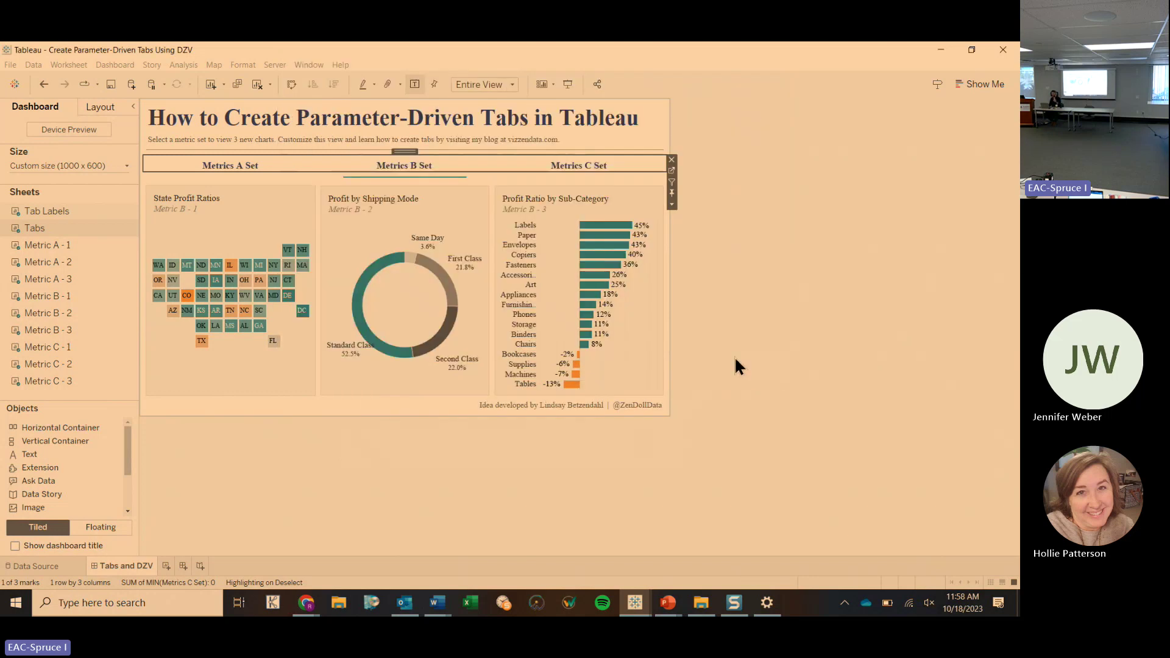
Step: Show the Metrics A Set charts on the dashboard and inspect the visibility control of their container in a widened layout pane
click(226, 165)
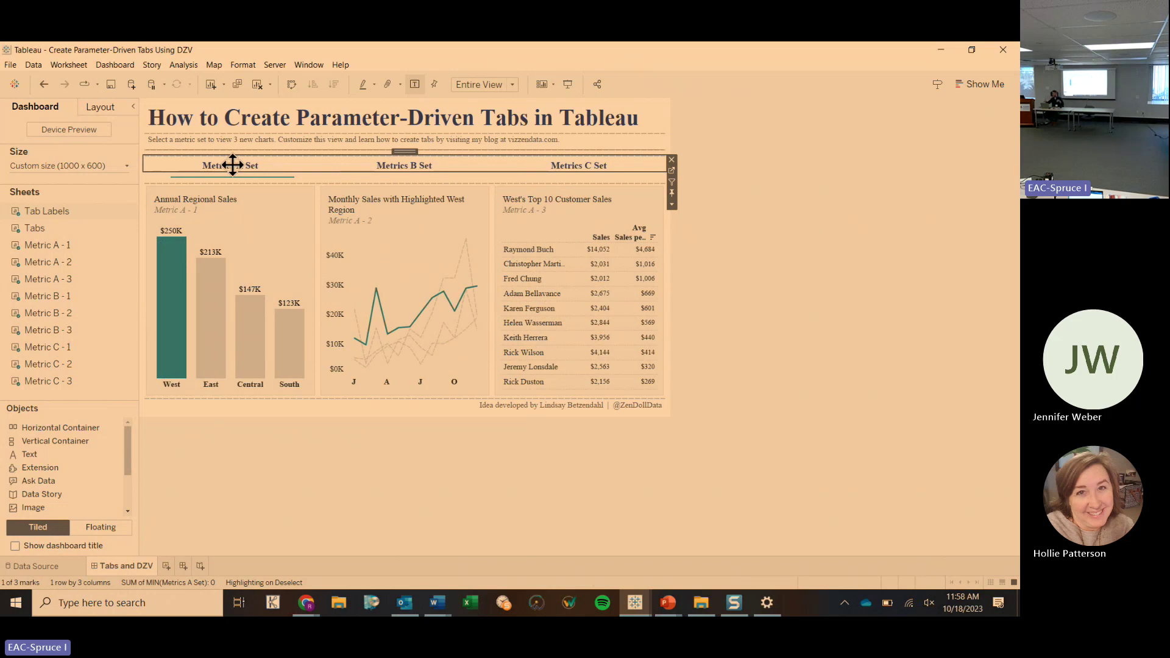
click(282, 202)
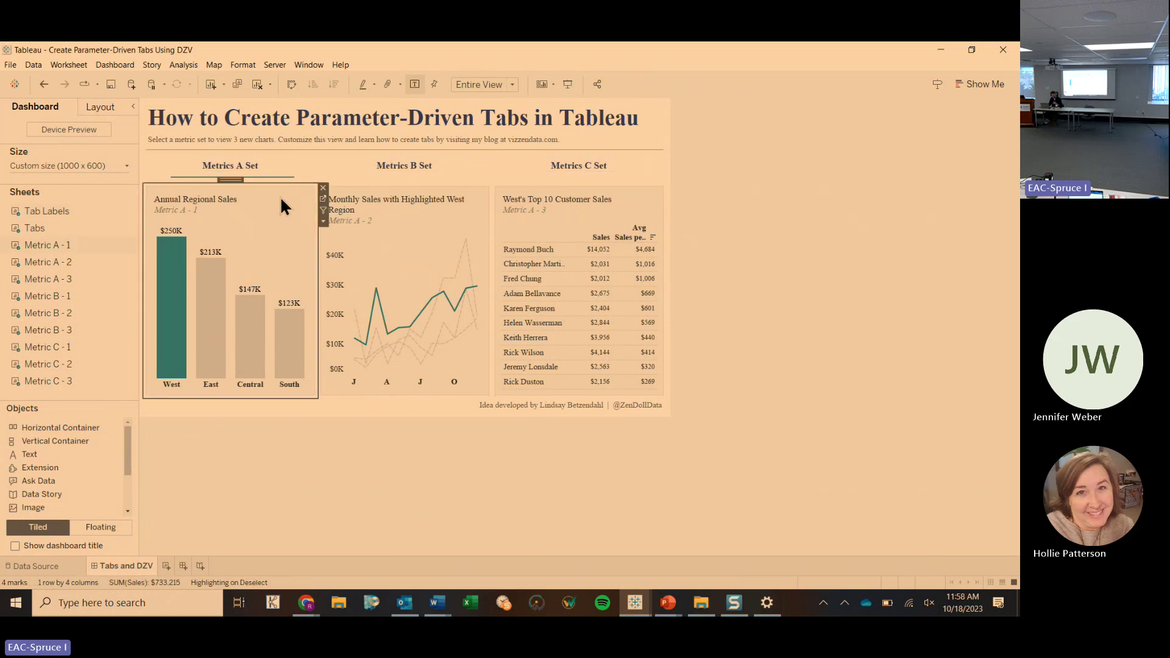
double_click(227, 181)
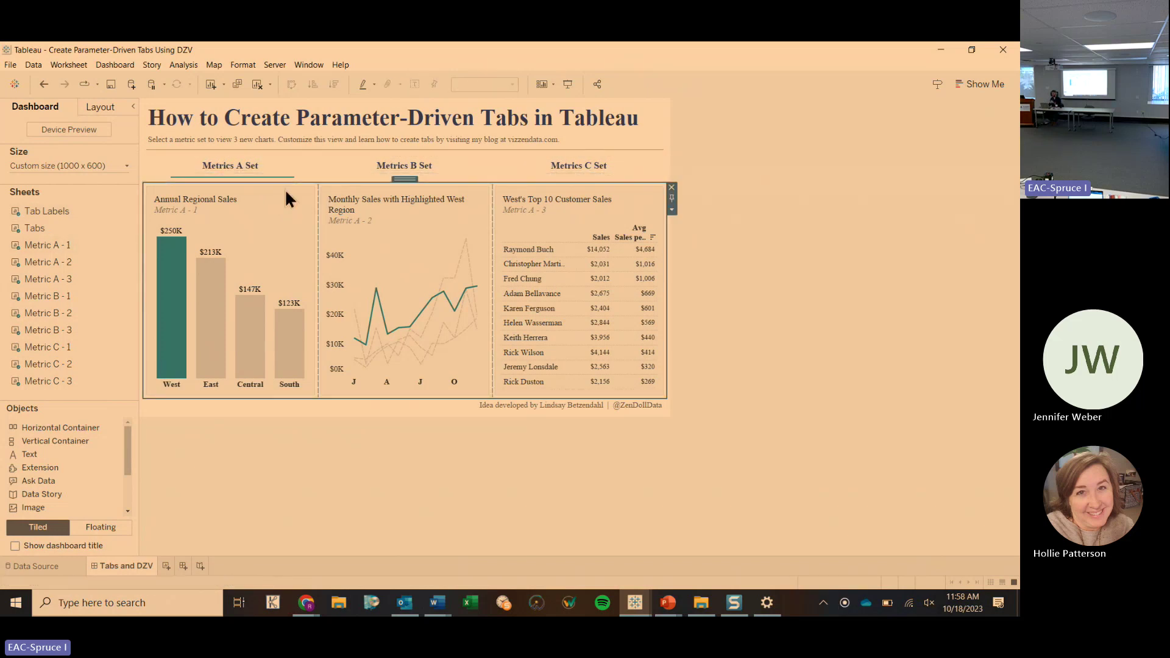
click(98, 108)
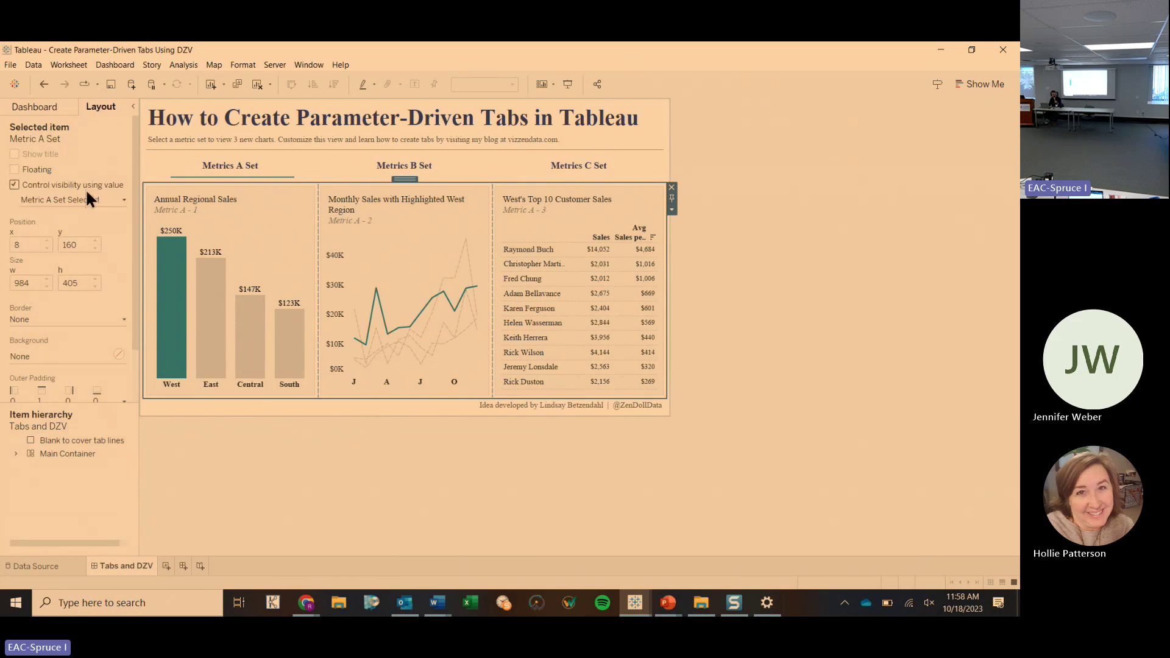
drag(136, 193, 186, 193)
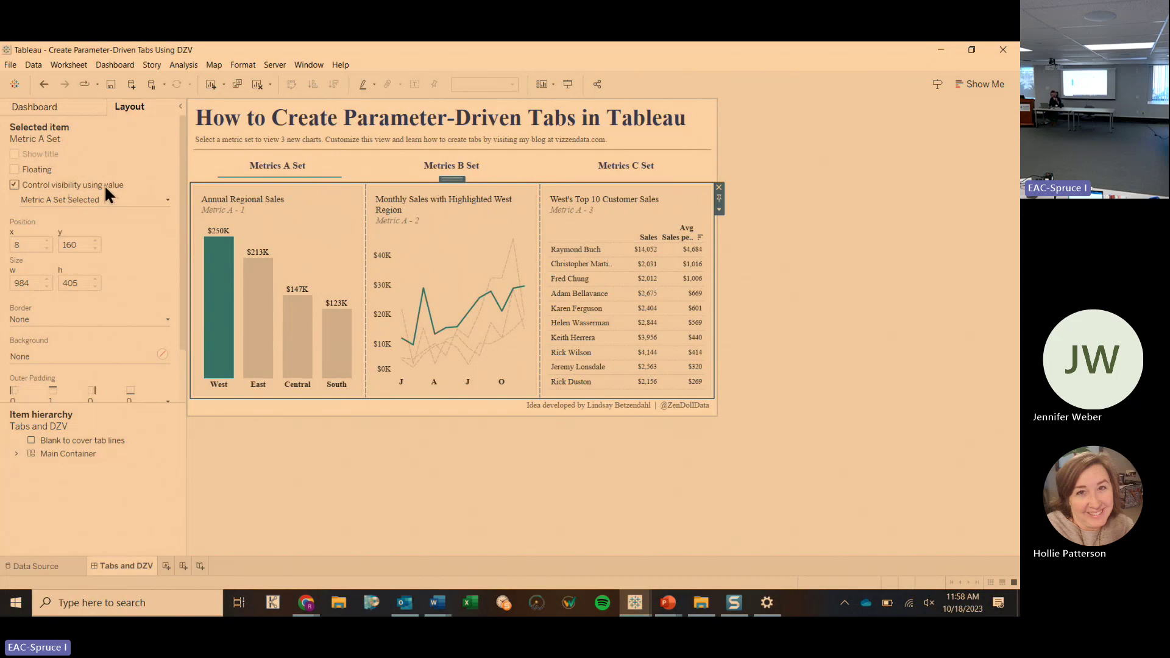
Step: Go to the Tabs sheet from the dashboard and examine the SIZE calculation, closing it without editing
click(34, 105)
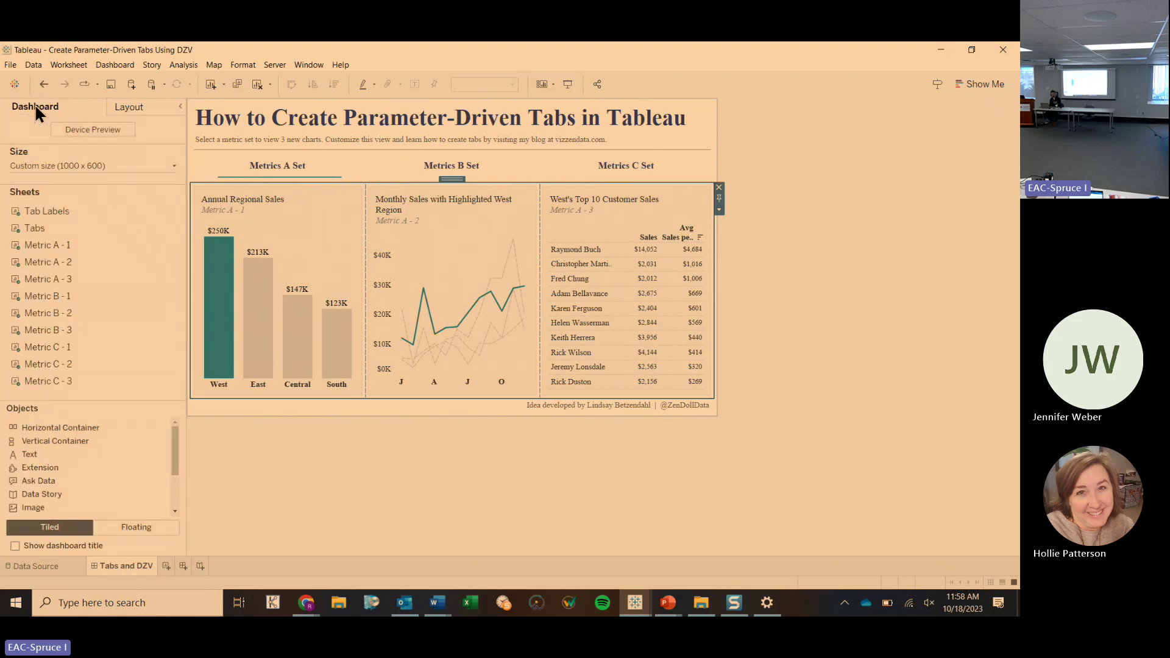
click(46, 226)
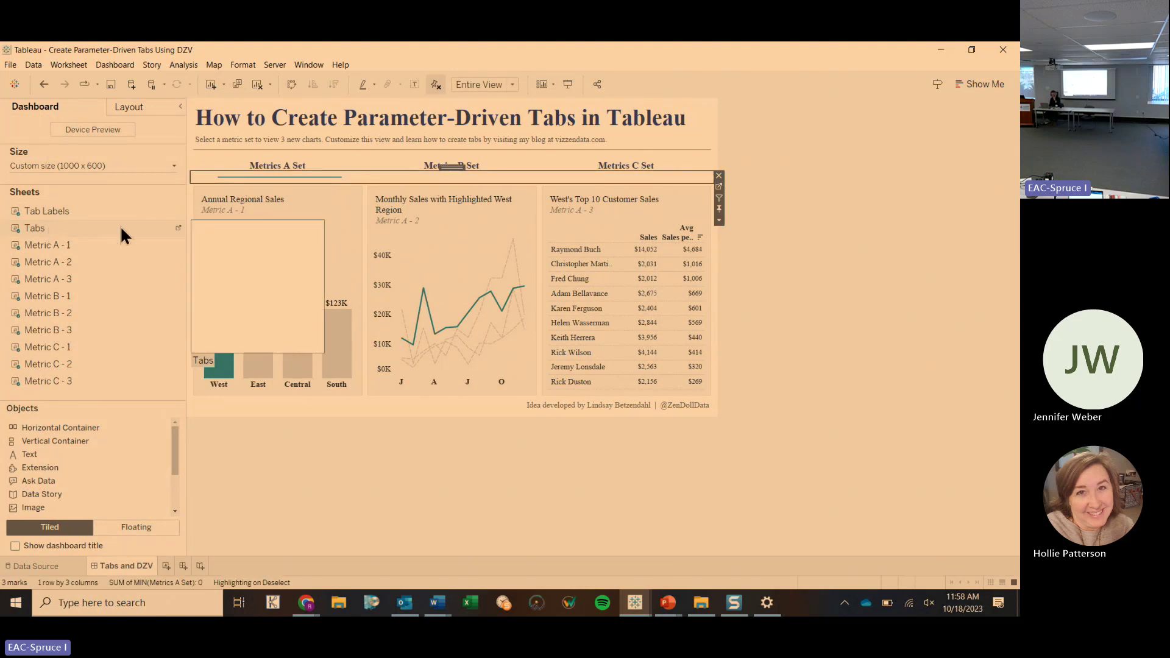
click(178, 229)
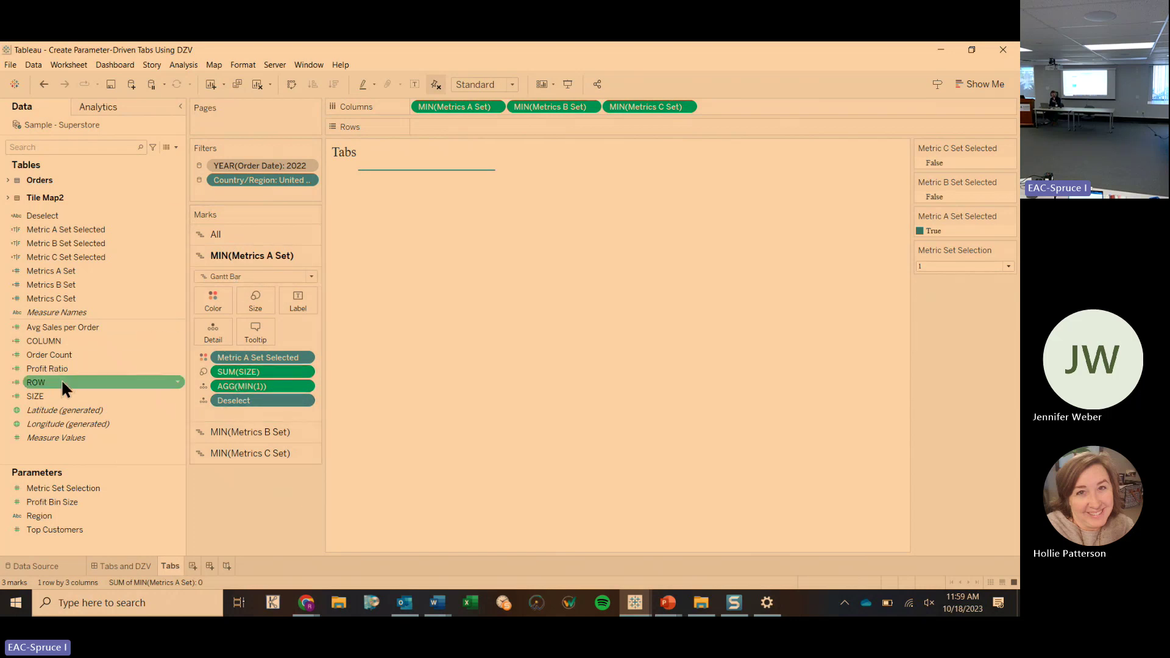
click(50, 396)
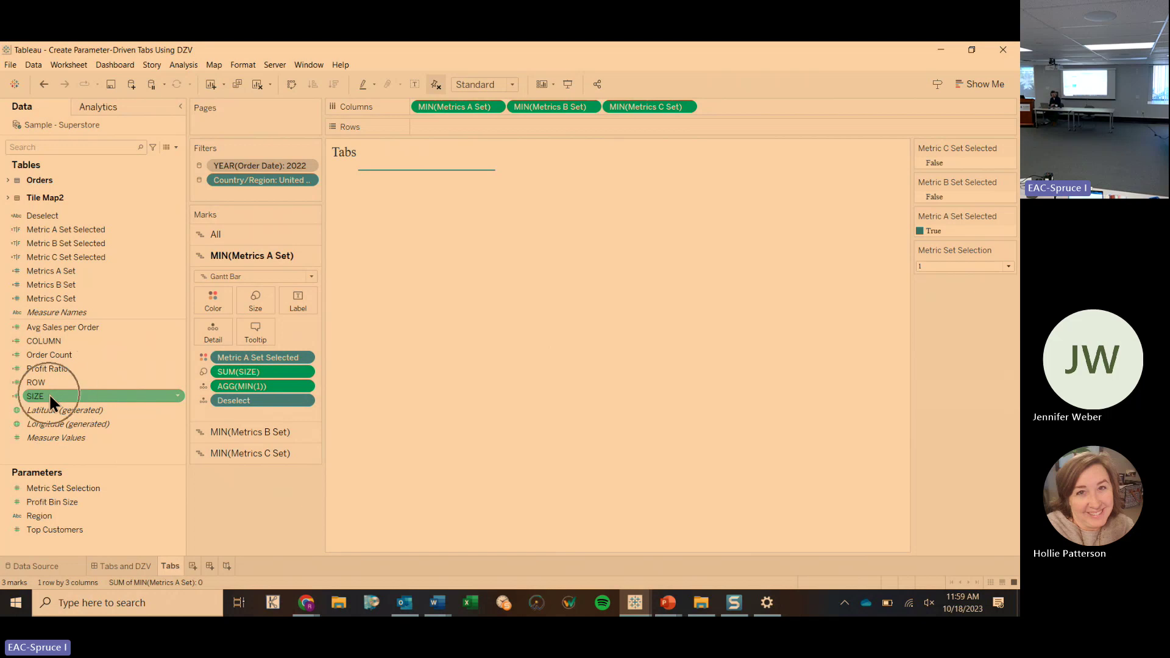
right_click(49, 393)
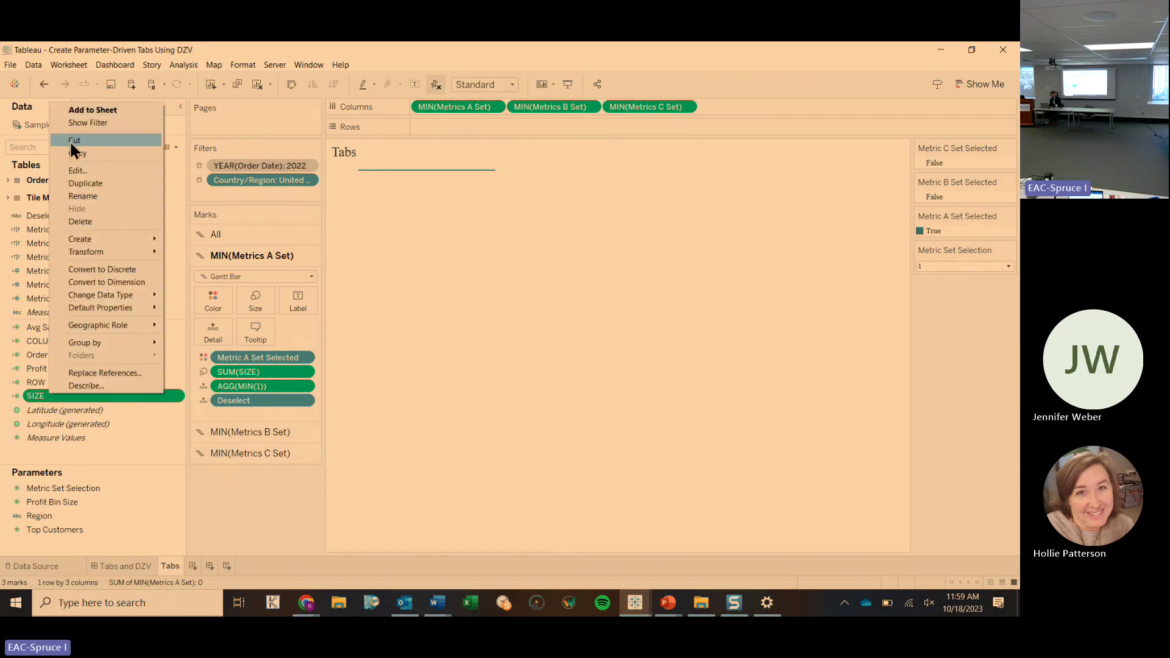
click(92, 172)
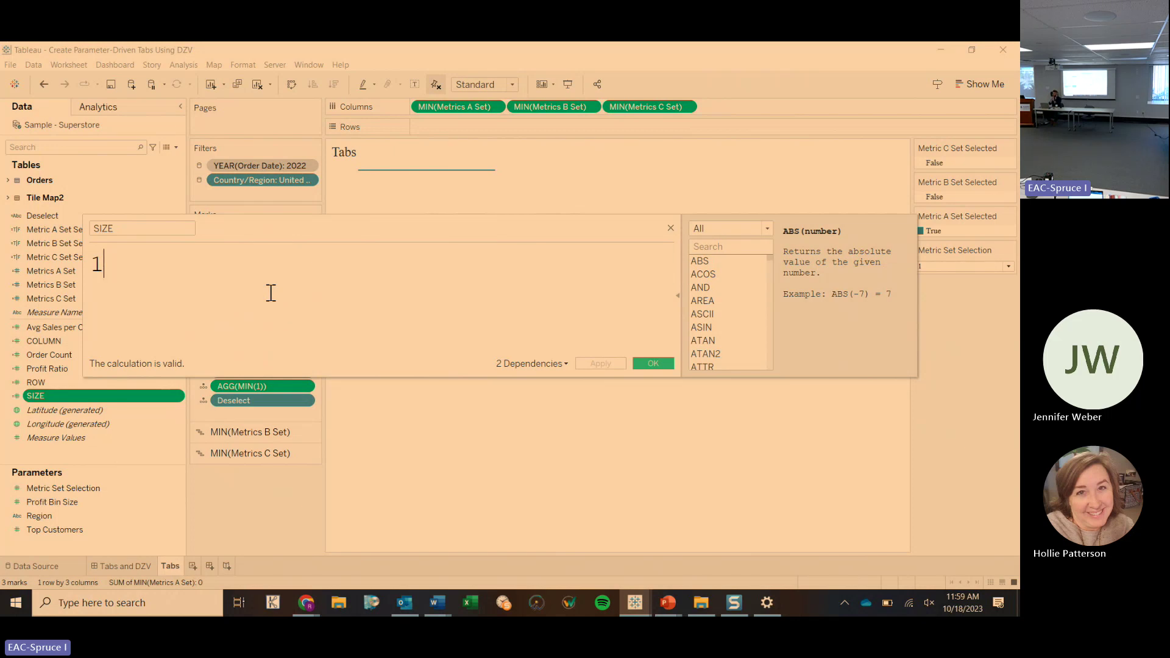
click(671, 228)
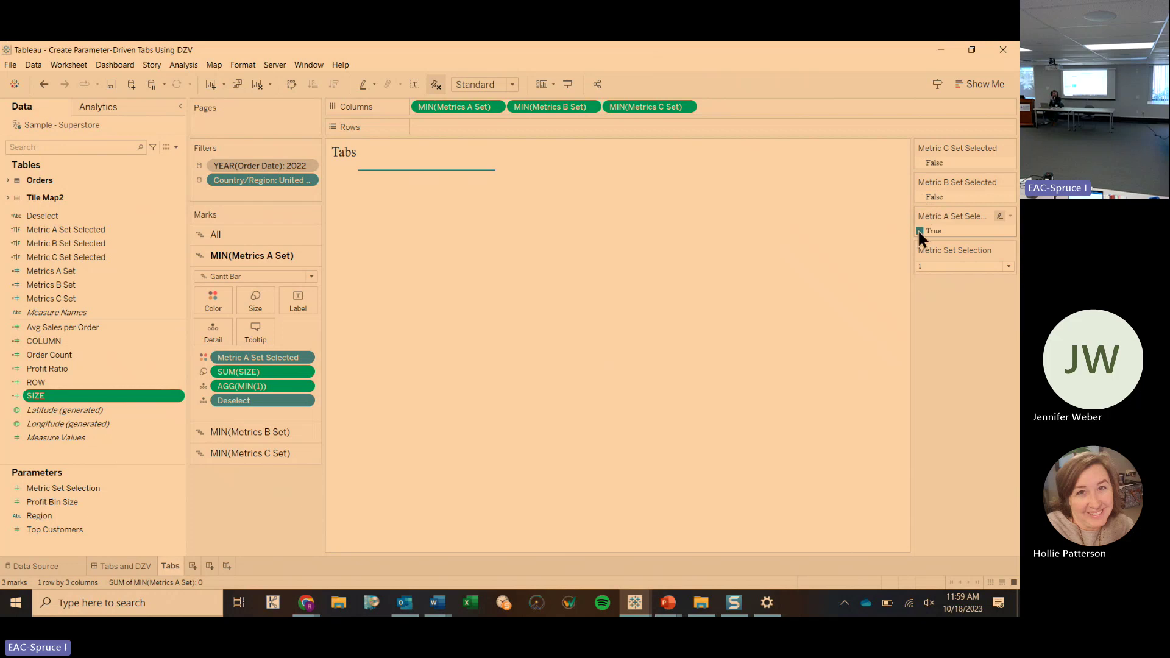
Step: Set the Metric Set Selection parameter to 2, return to the Tabs and DZV dashboard, and select the object covering the tab lines
click(952, 266)
click(937, 286)
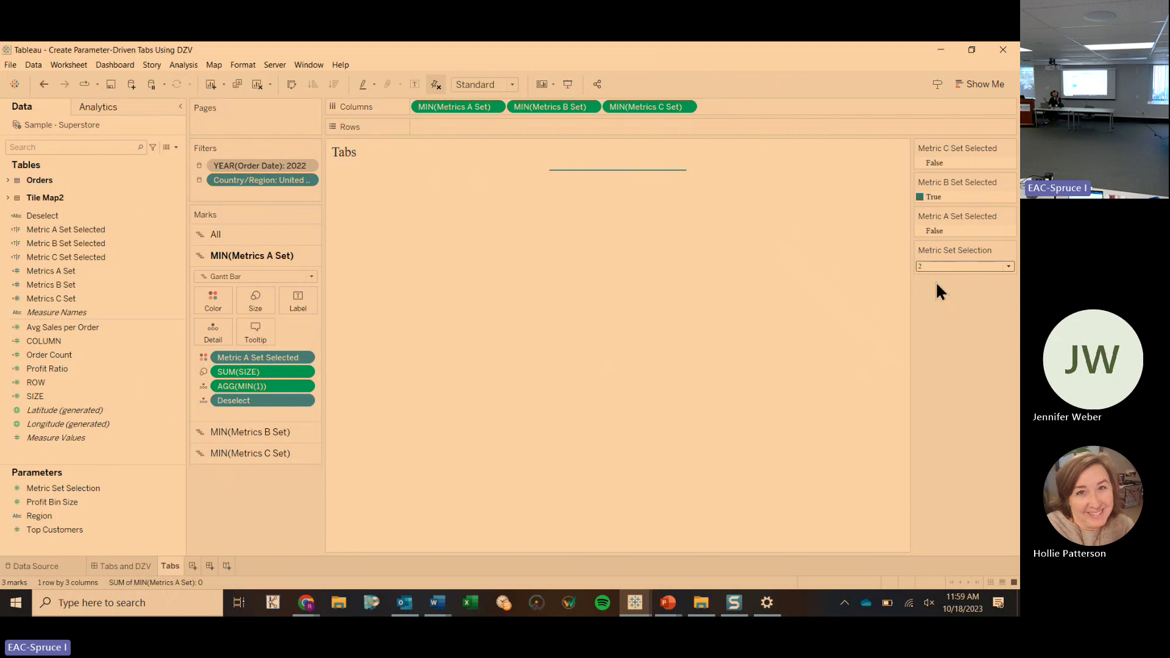
click(120, 565)
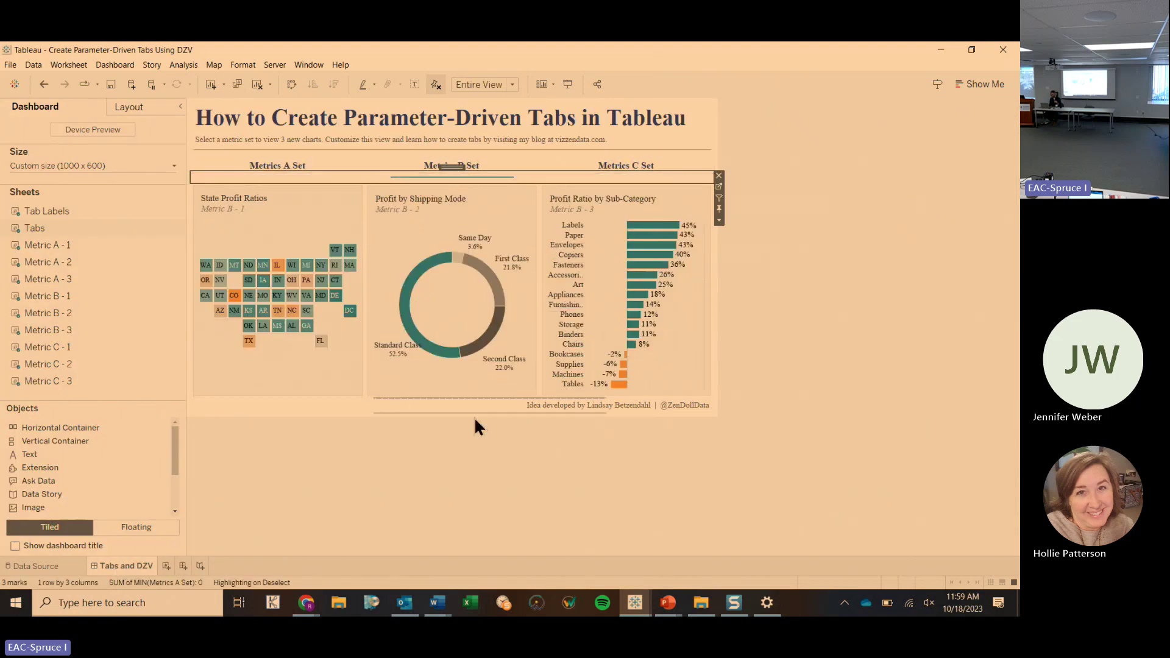
click(426, 177)
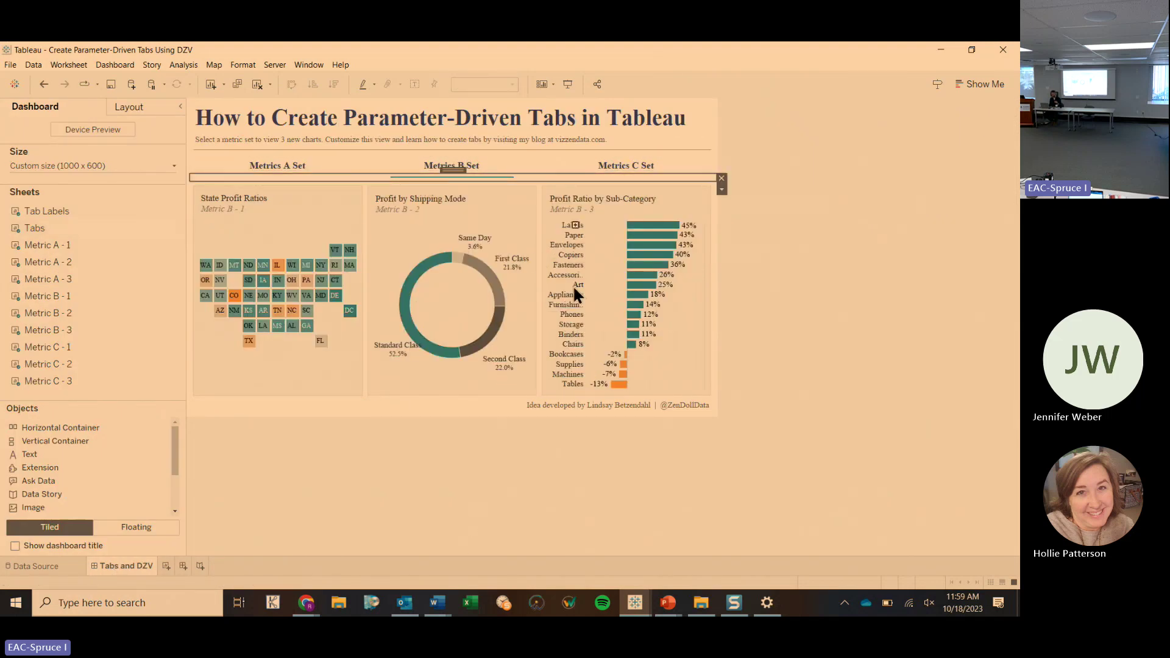